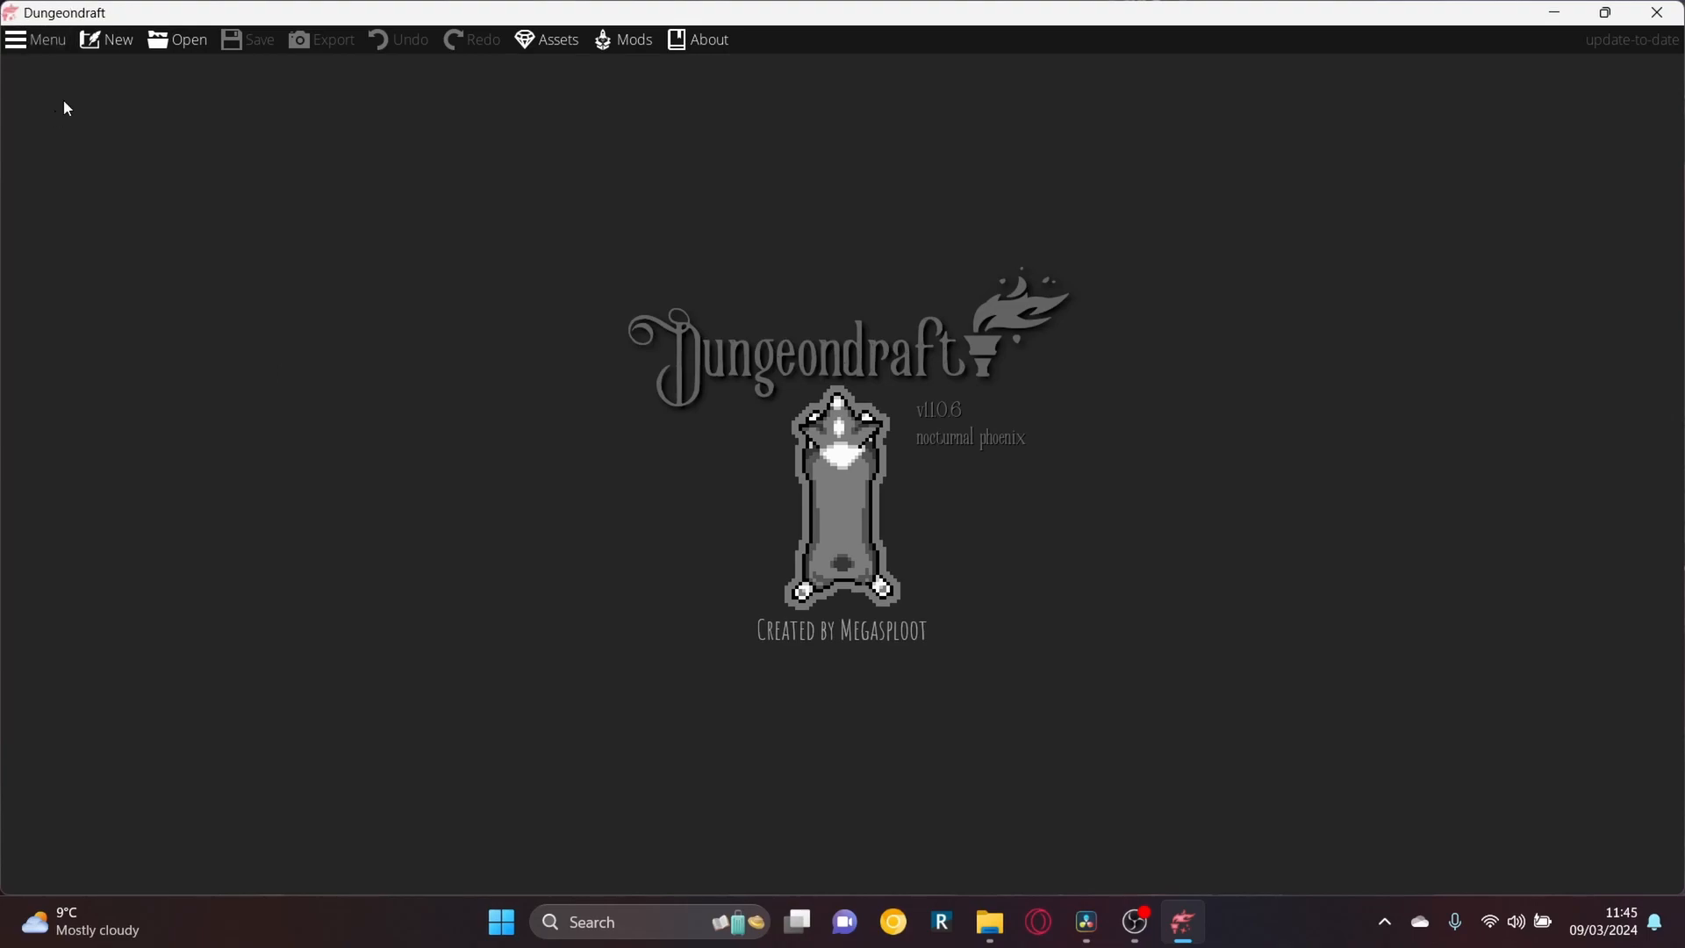
Create a new map from the 40" TV template, 35 tiles wide and 20 tiles high
click(110, 40)
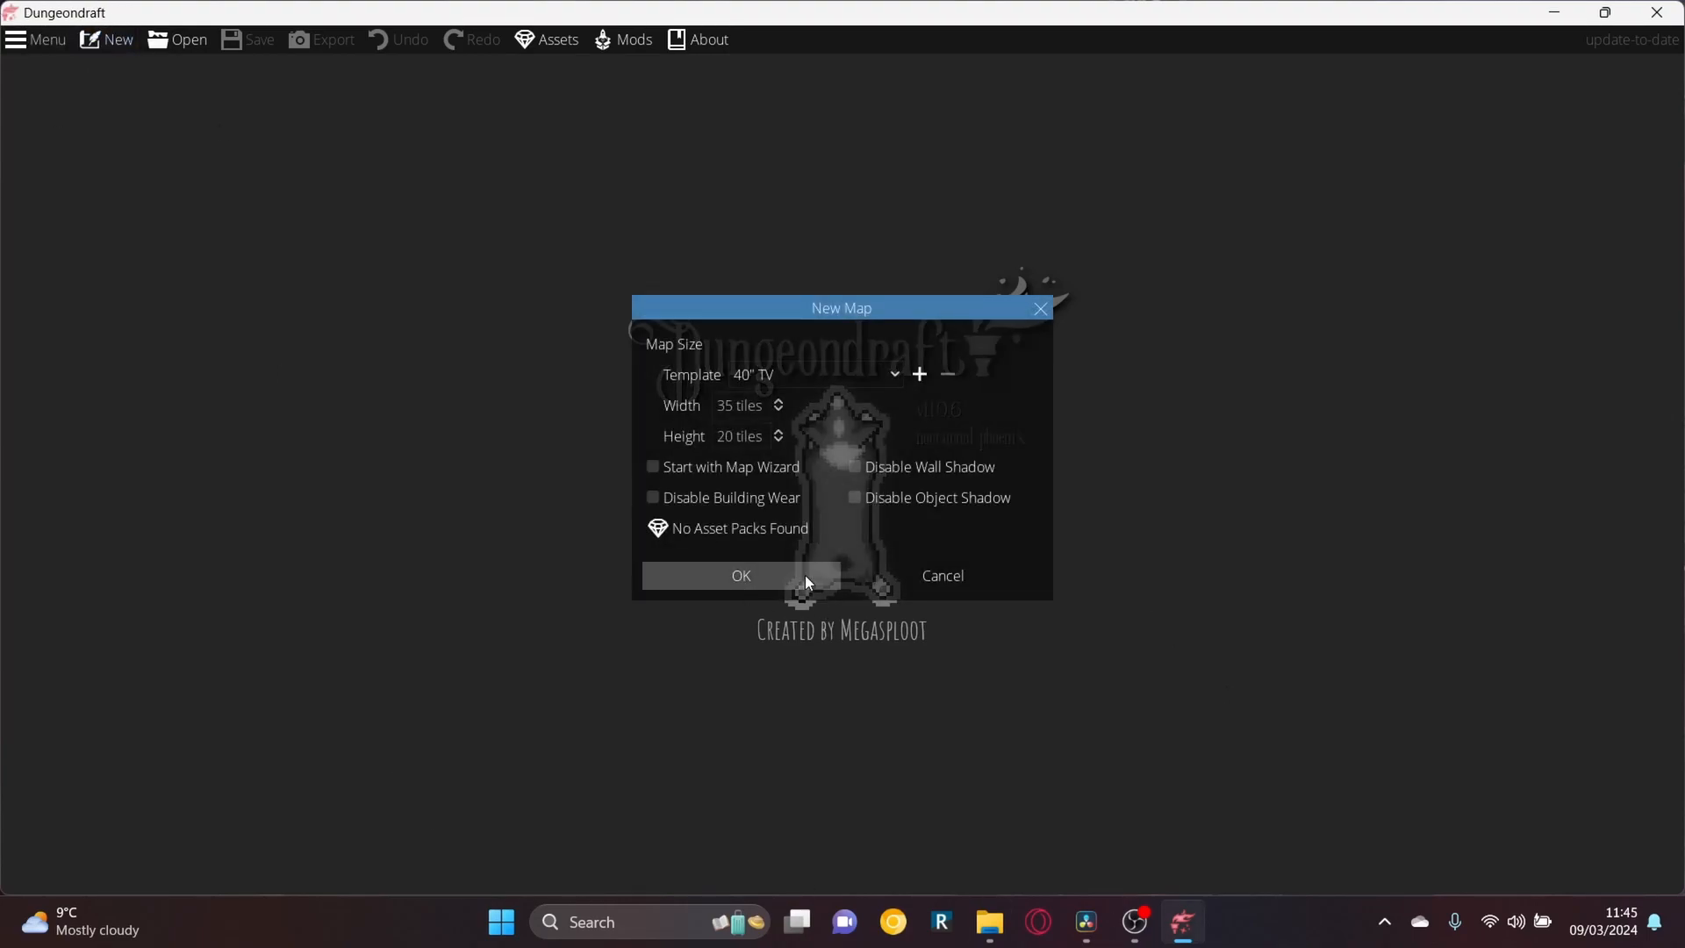
click(762, 581)
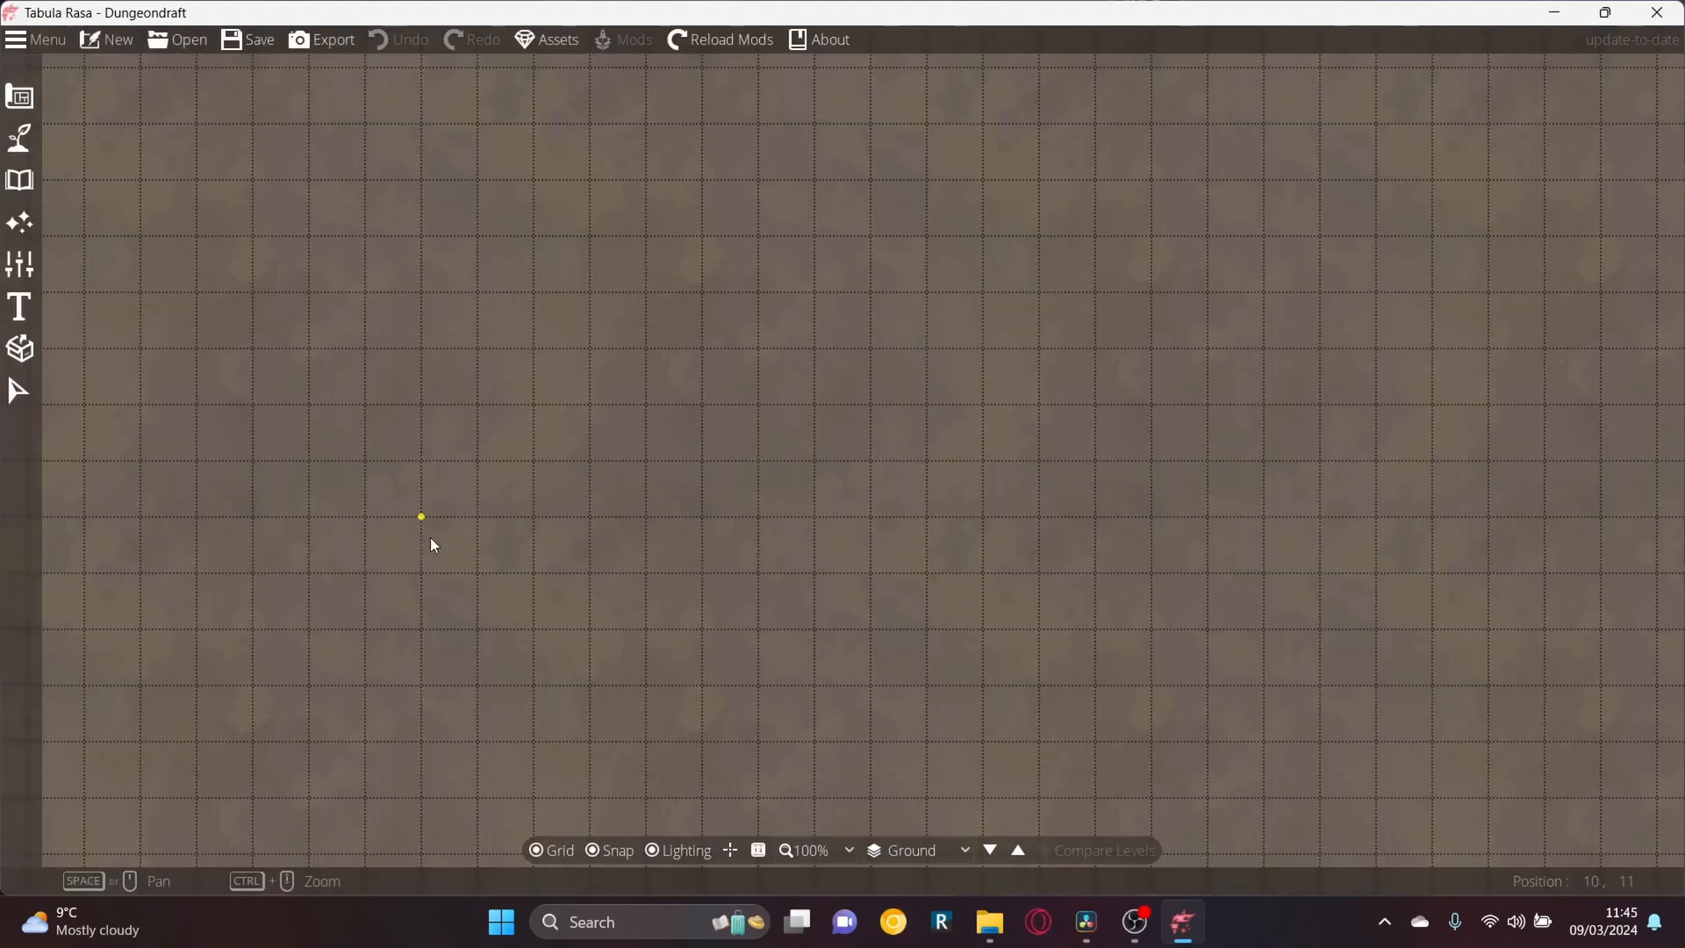
scroll(1057, 557, down, 2)
drag(963, 504, 861, 425)
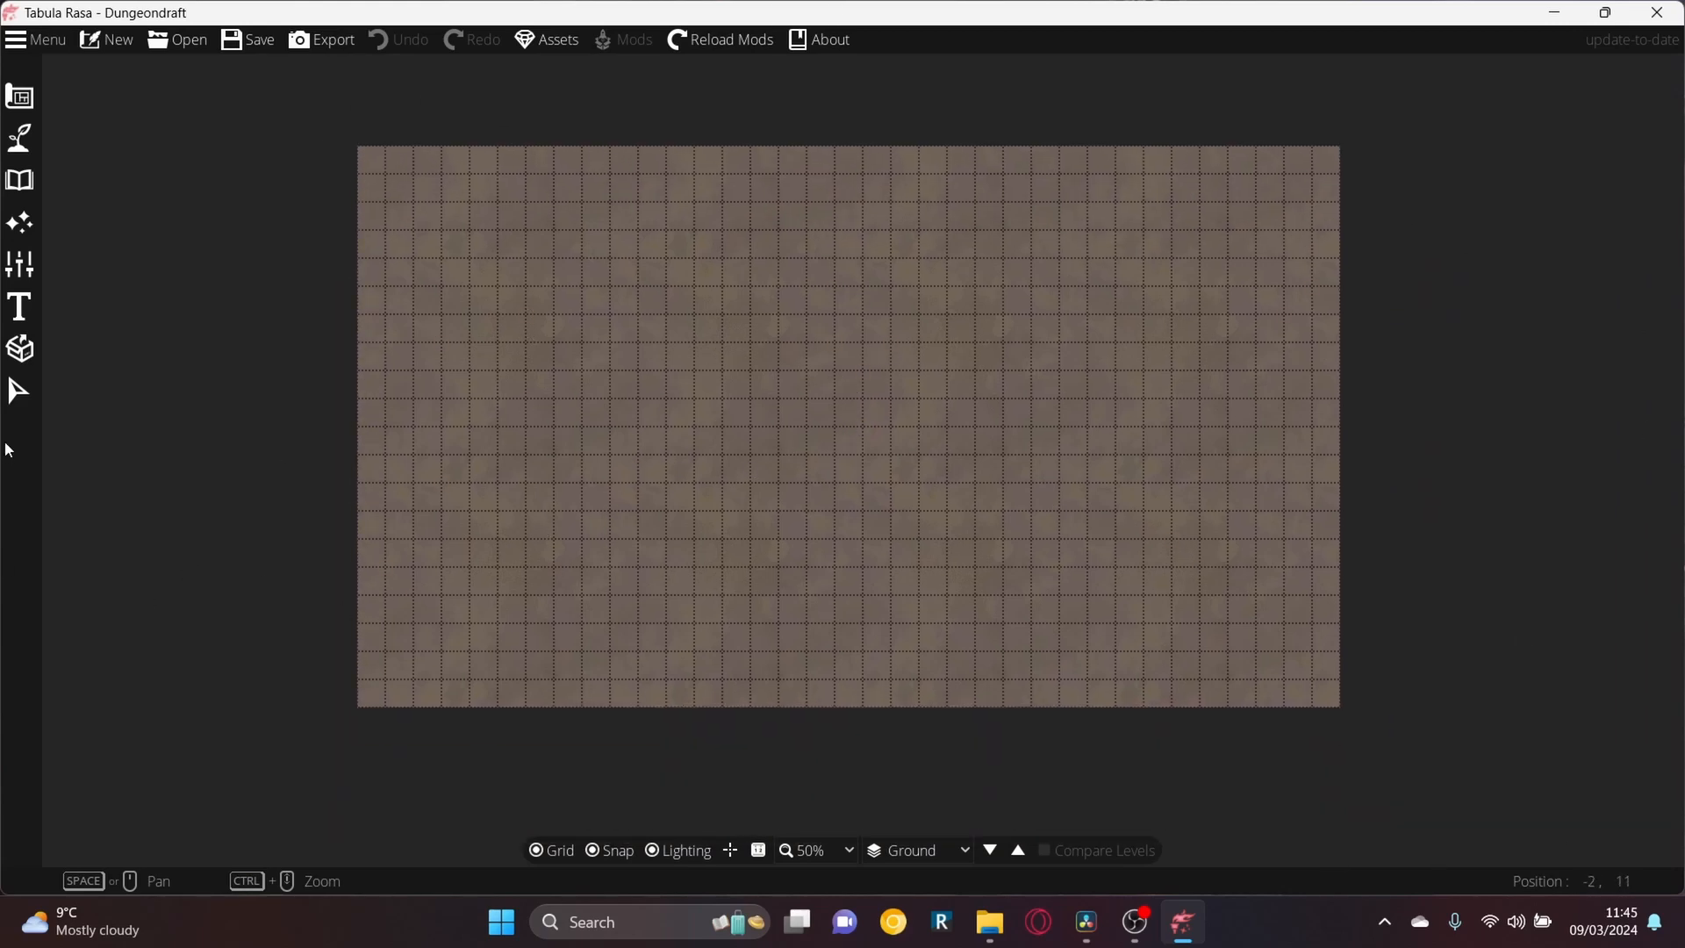
Set the Terrain Brush biome to Rainforest so moss covers the whole map
click(19, 180)
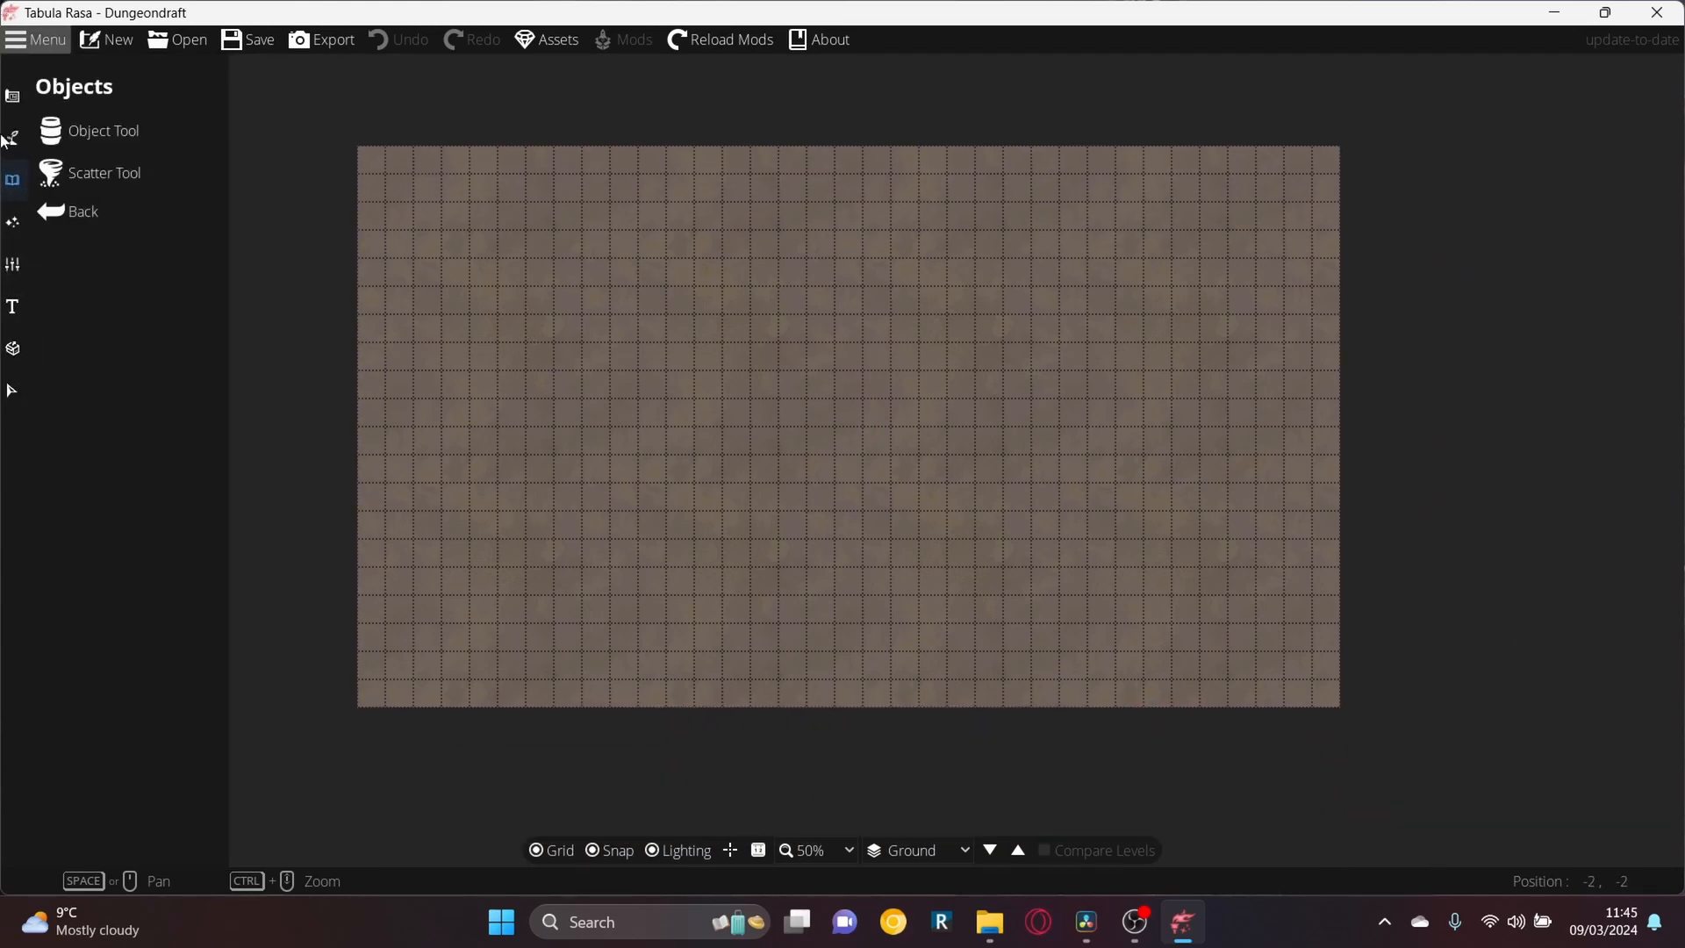
click(19, 231)
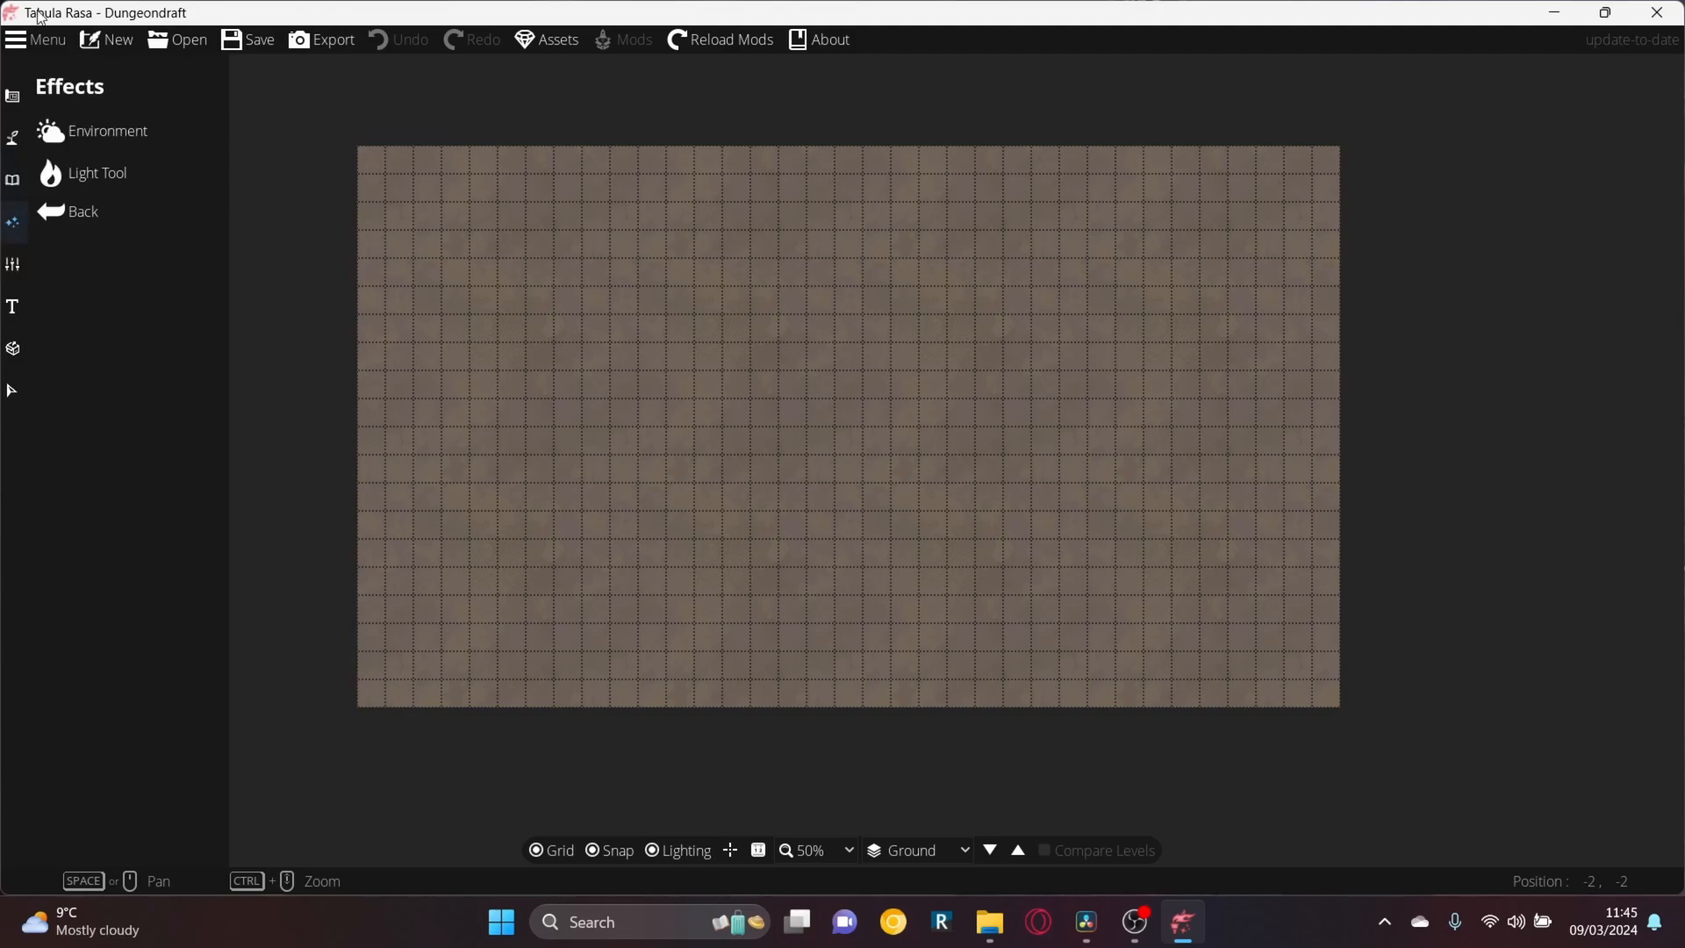
click(14, 142)
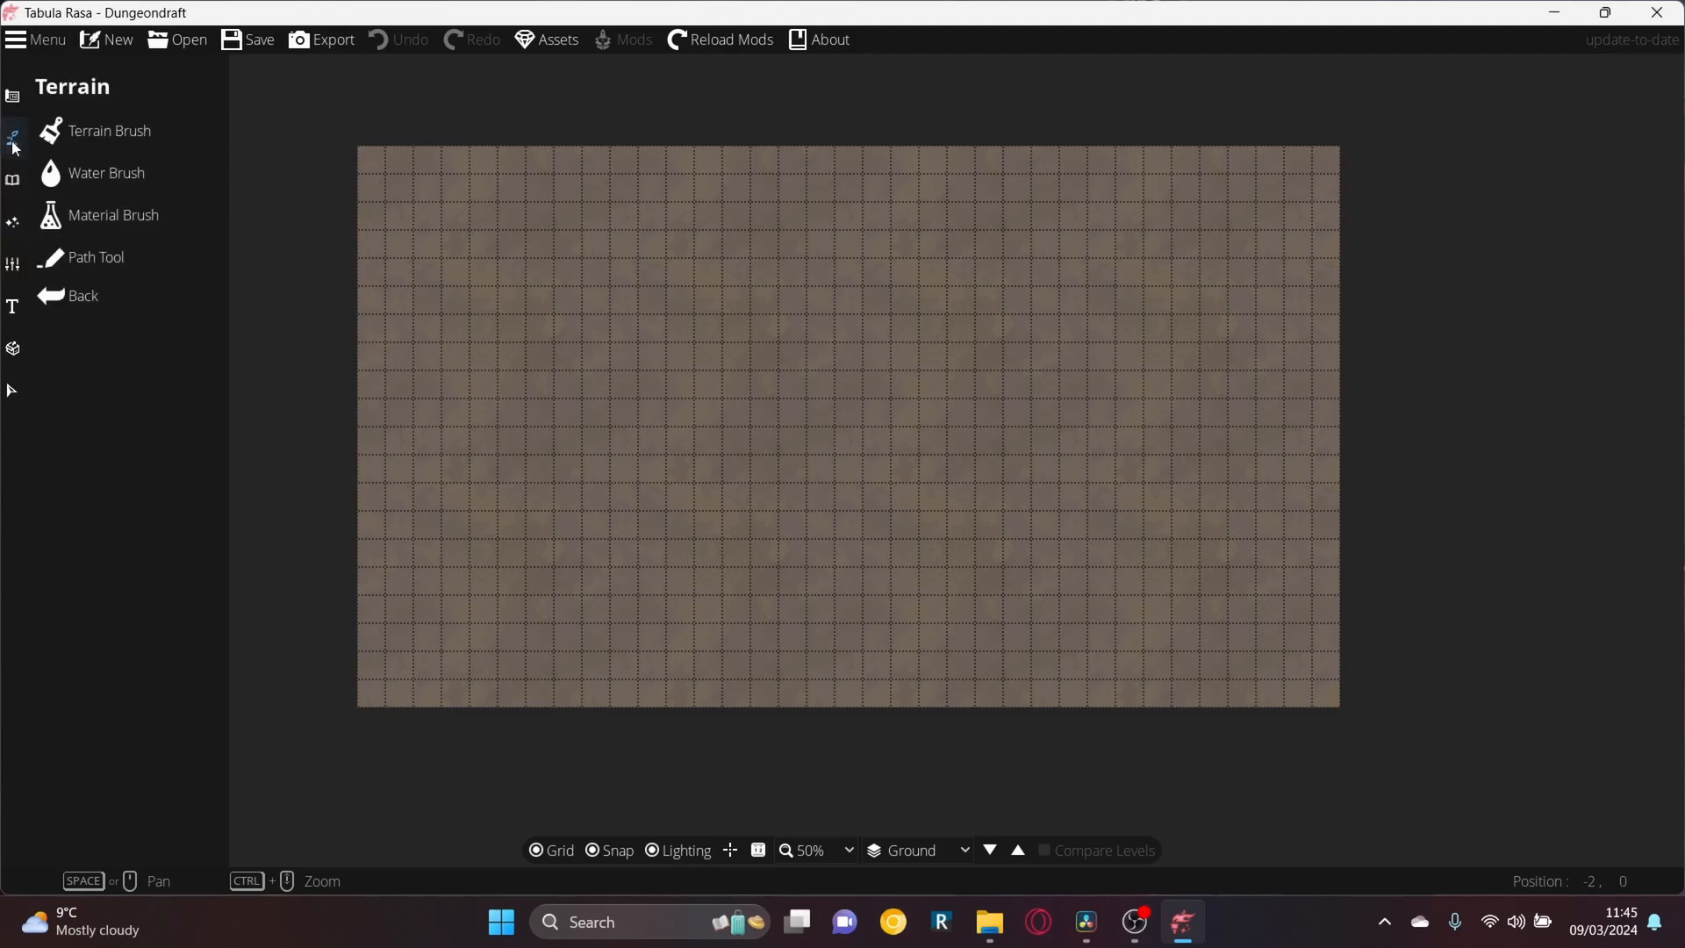
click(114, 147)
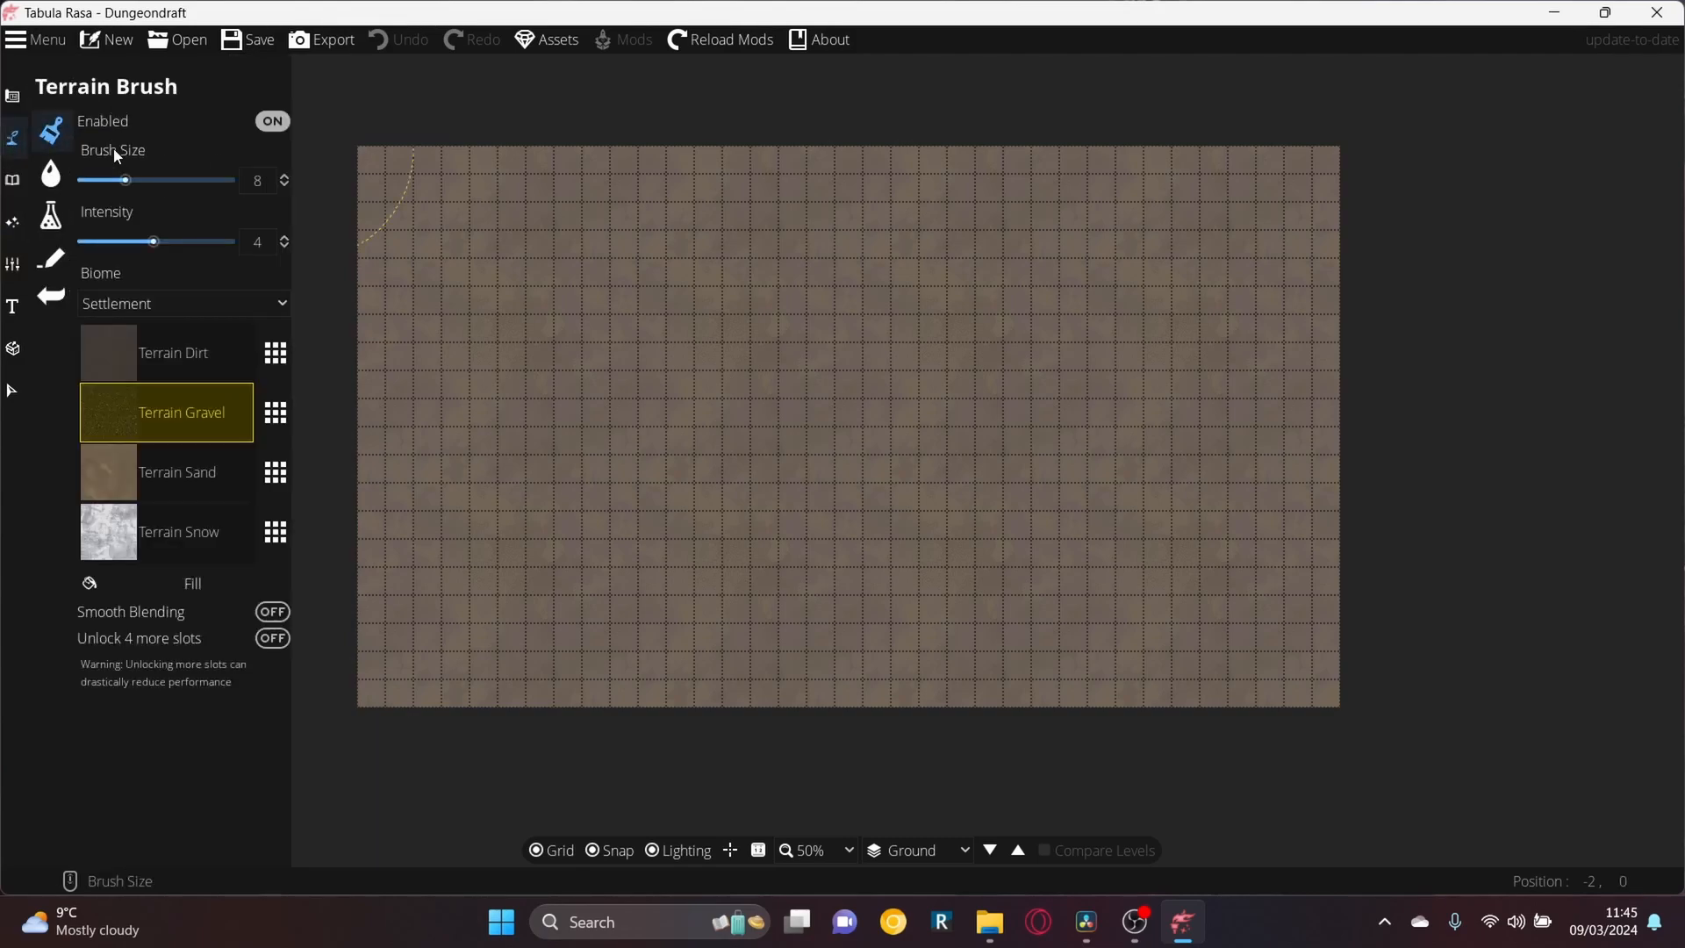
click(140, 303)
click(127, 432)
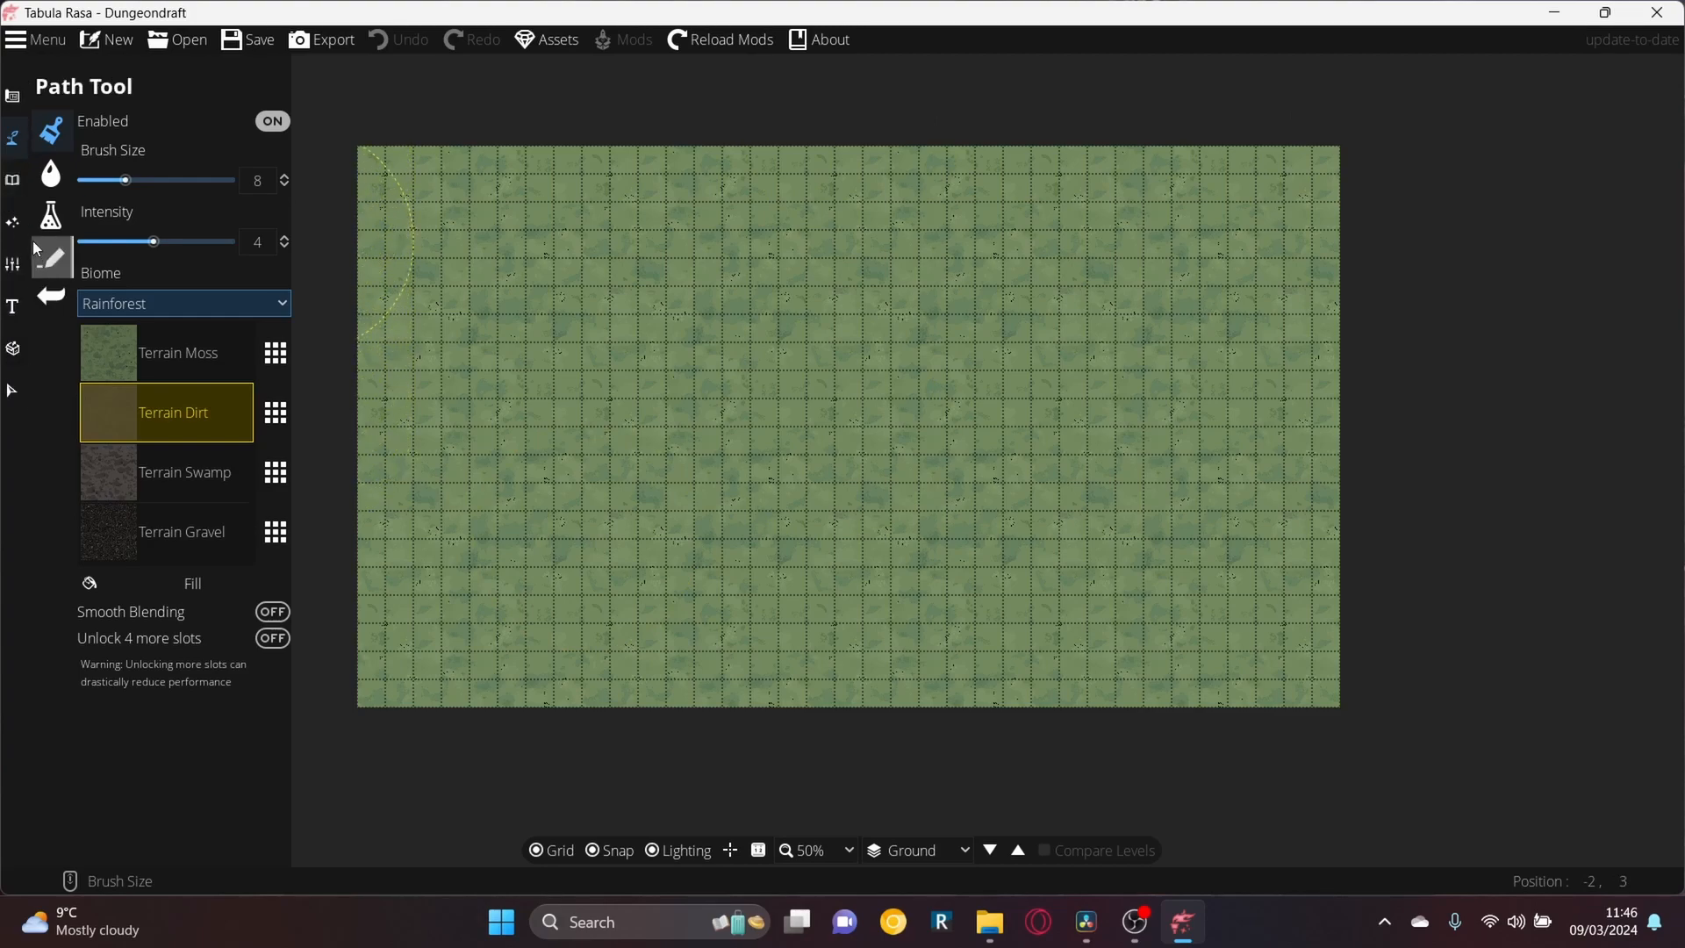
Paint a narrow river with the second-smallest Water Brush from the map's centre down to its lower edge
click(7, 182)
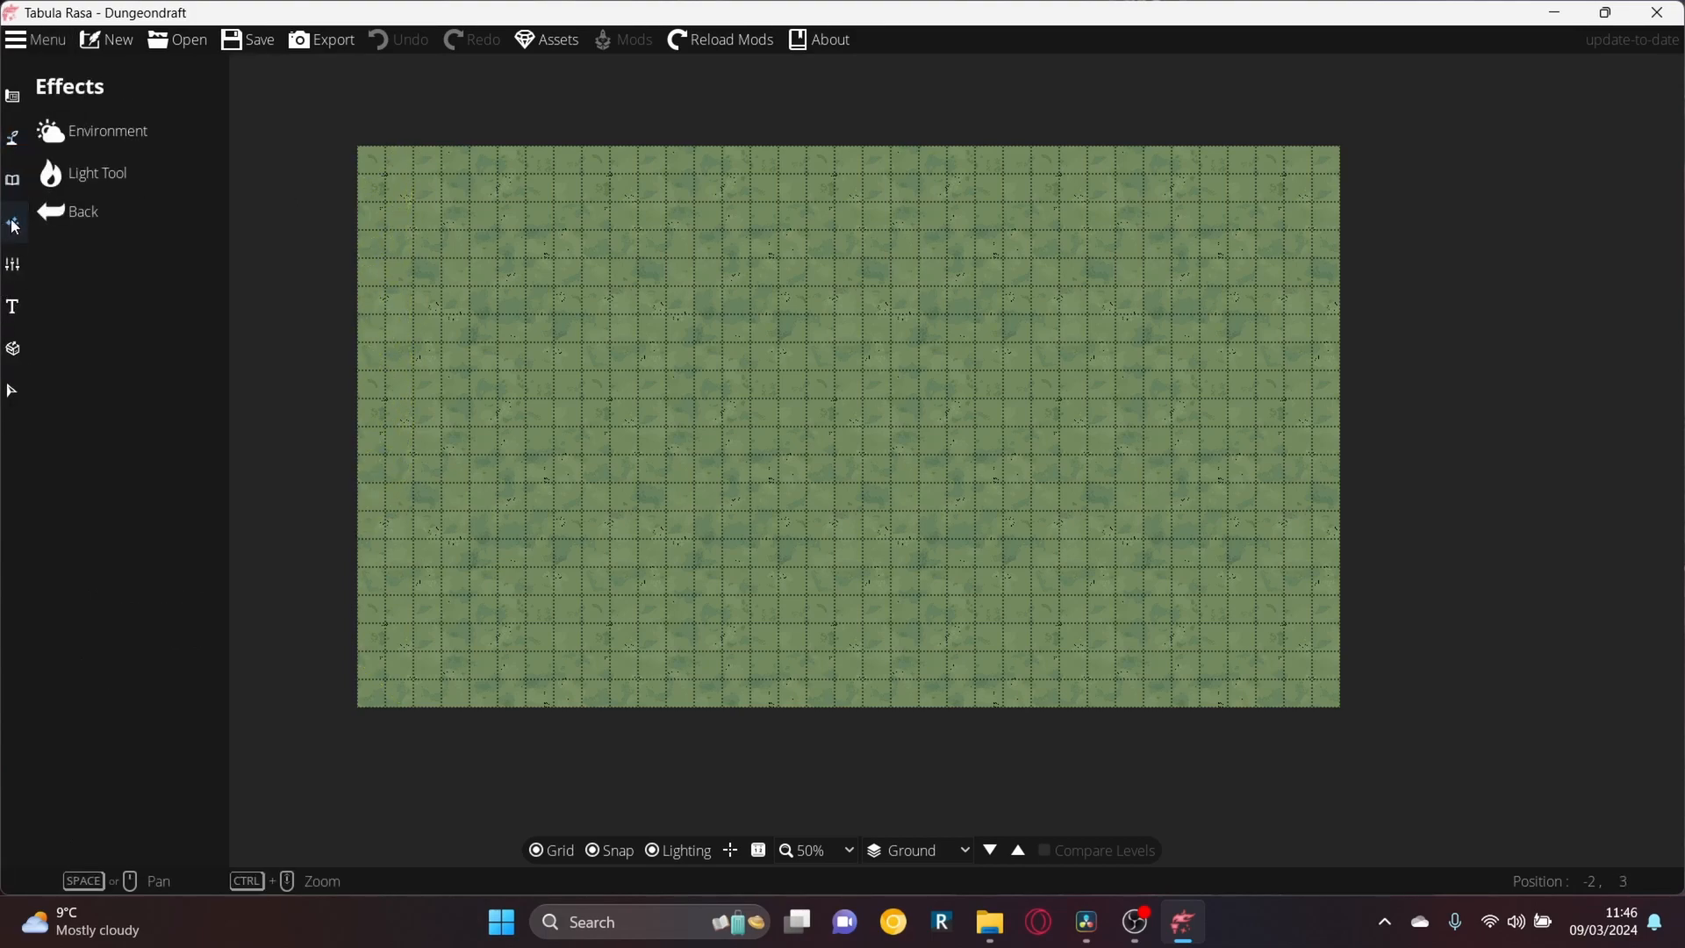
click(13, 264)
click(12, 136)
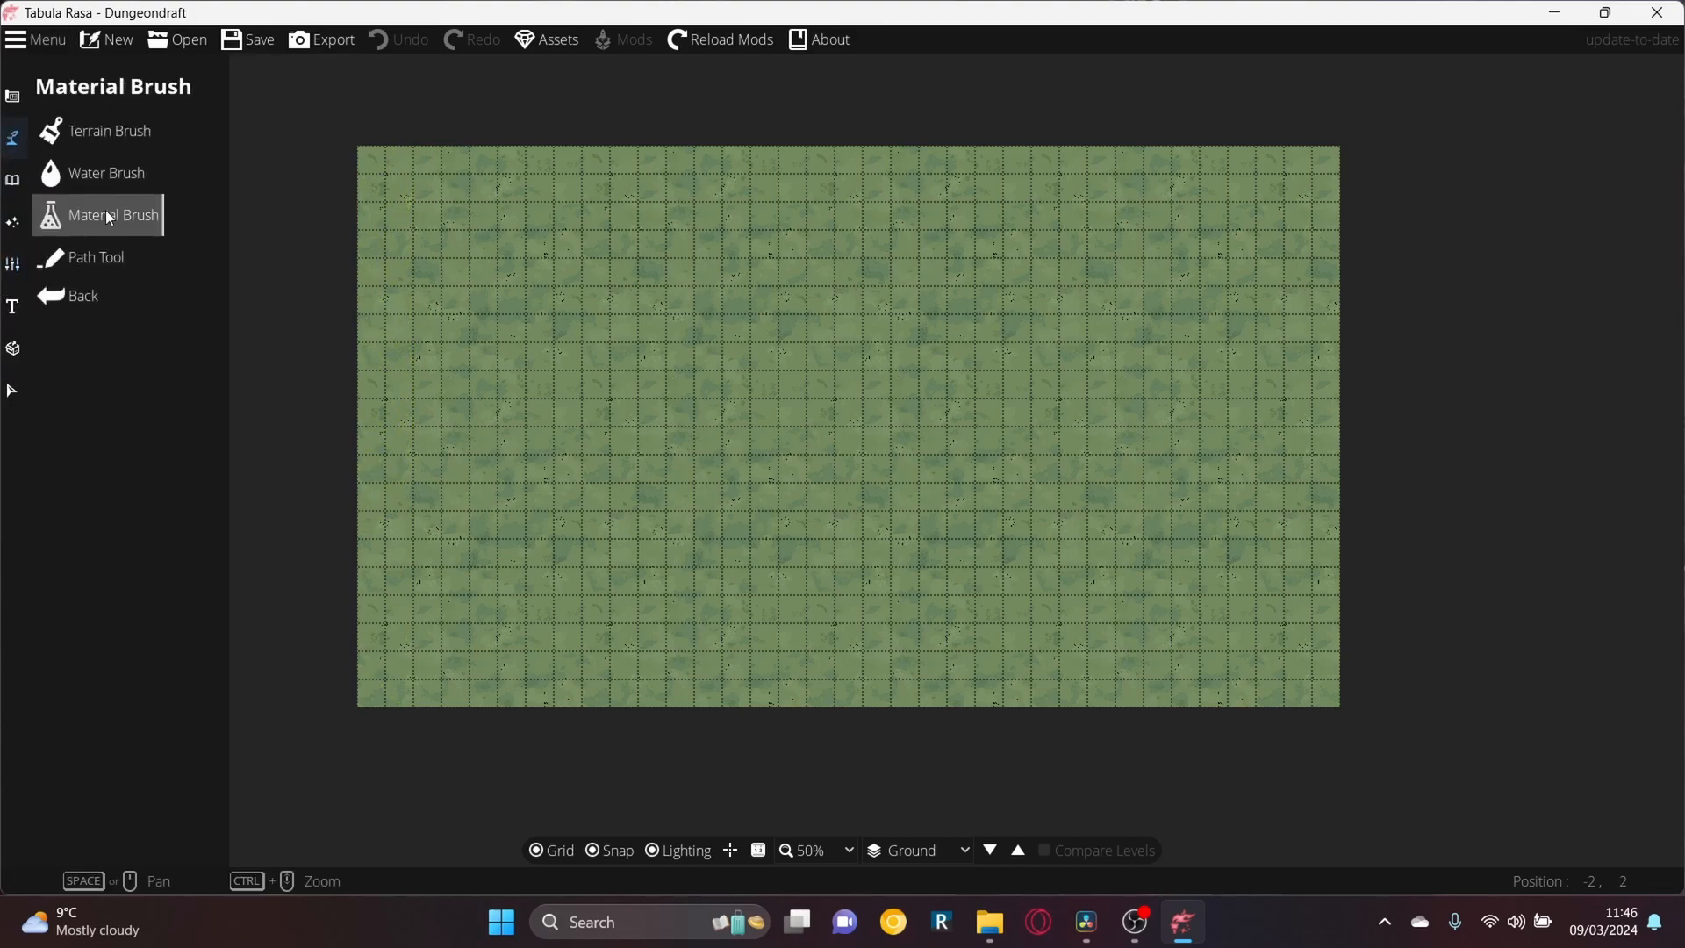
click(114, 166)
click(139, 159)
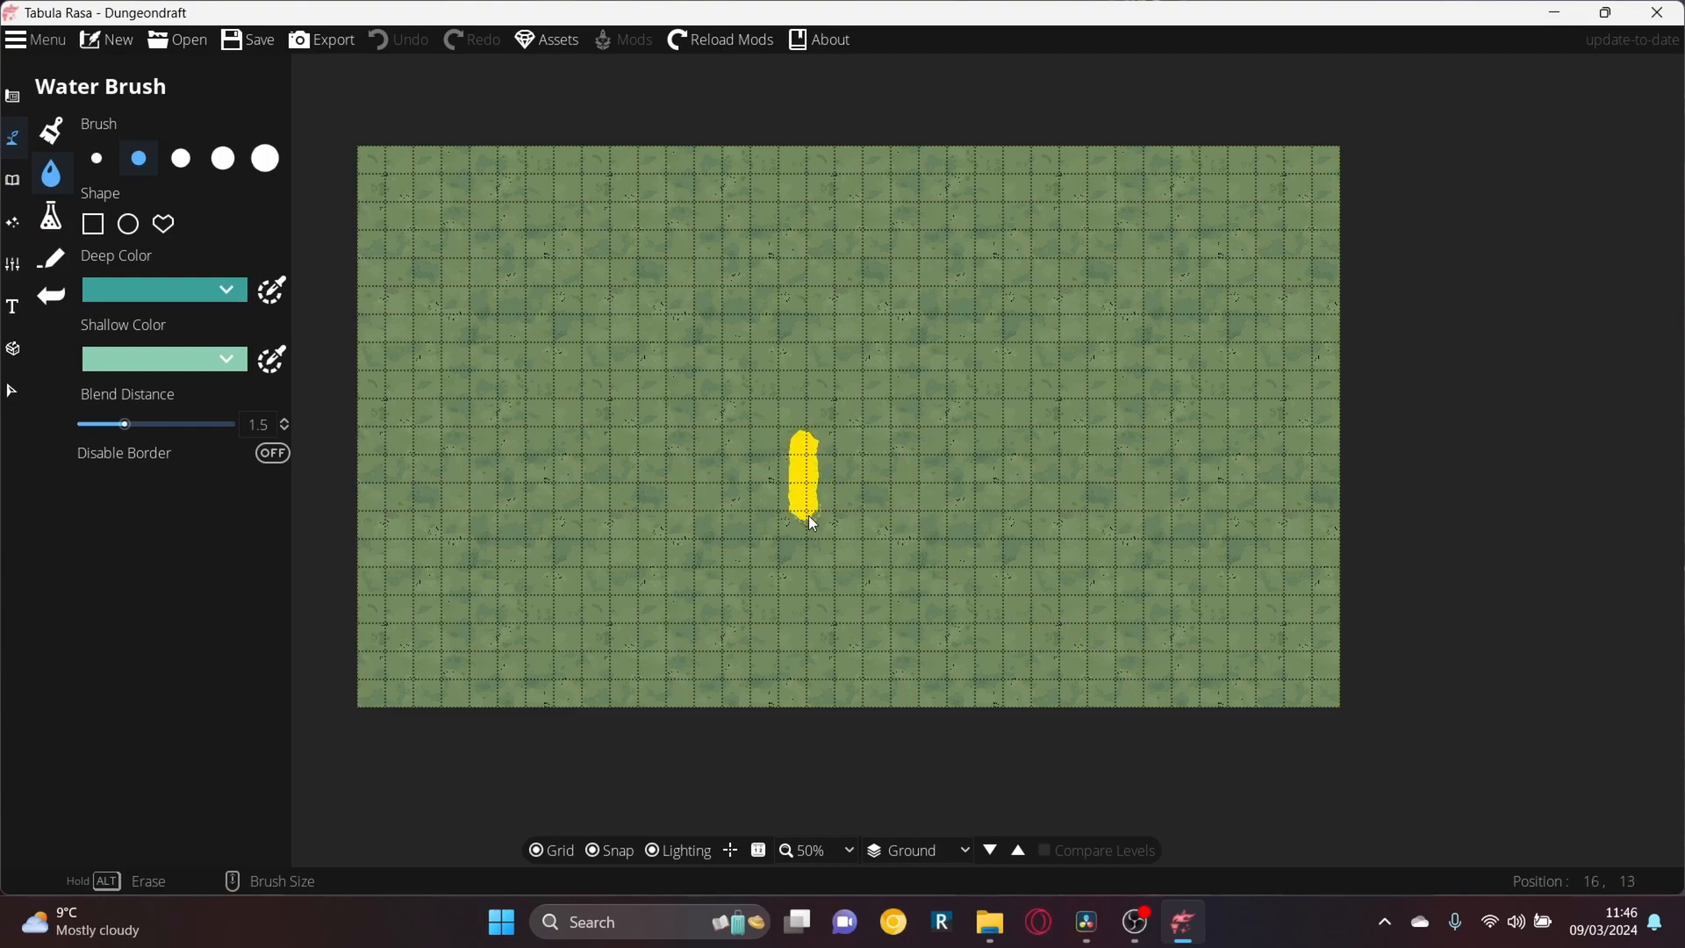
drag(845, 614, 851, 707)
Paint a river branch from the middle of the river to the map's right edge, undoing the first attempt
mouse_move(829, 546)
mouse_down()
mouse_move(886, 594)
mouse_move(1070, 621)
mouse_move(931, 609)
mouse_move(1034, 635)
mouse_move(1217, 631)
mouse_up()
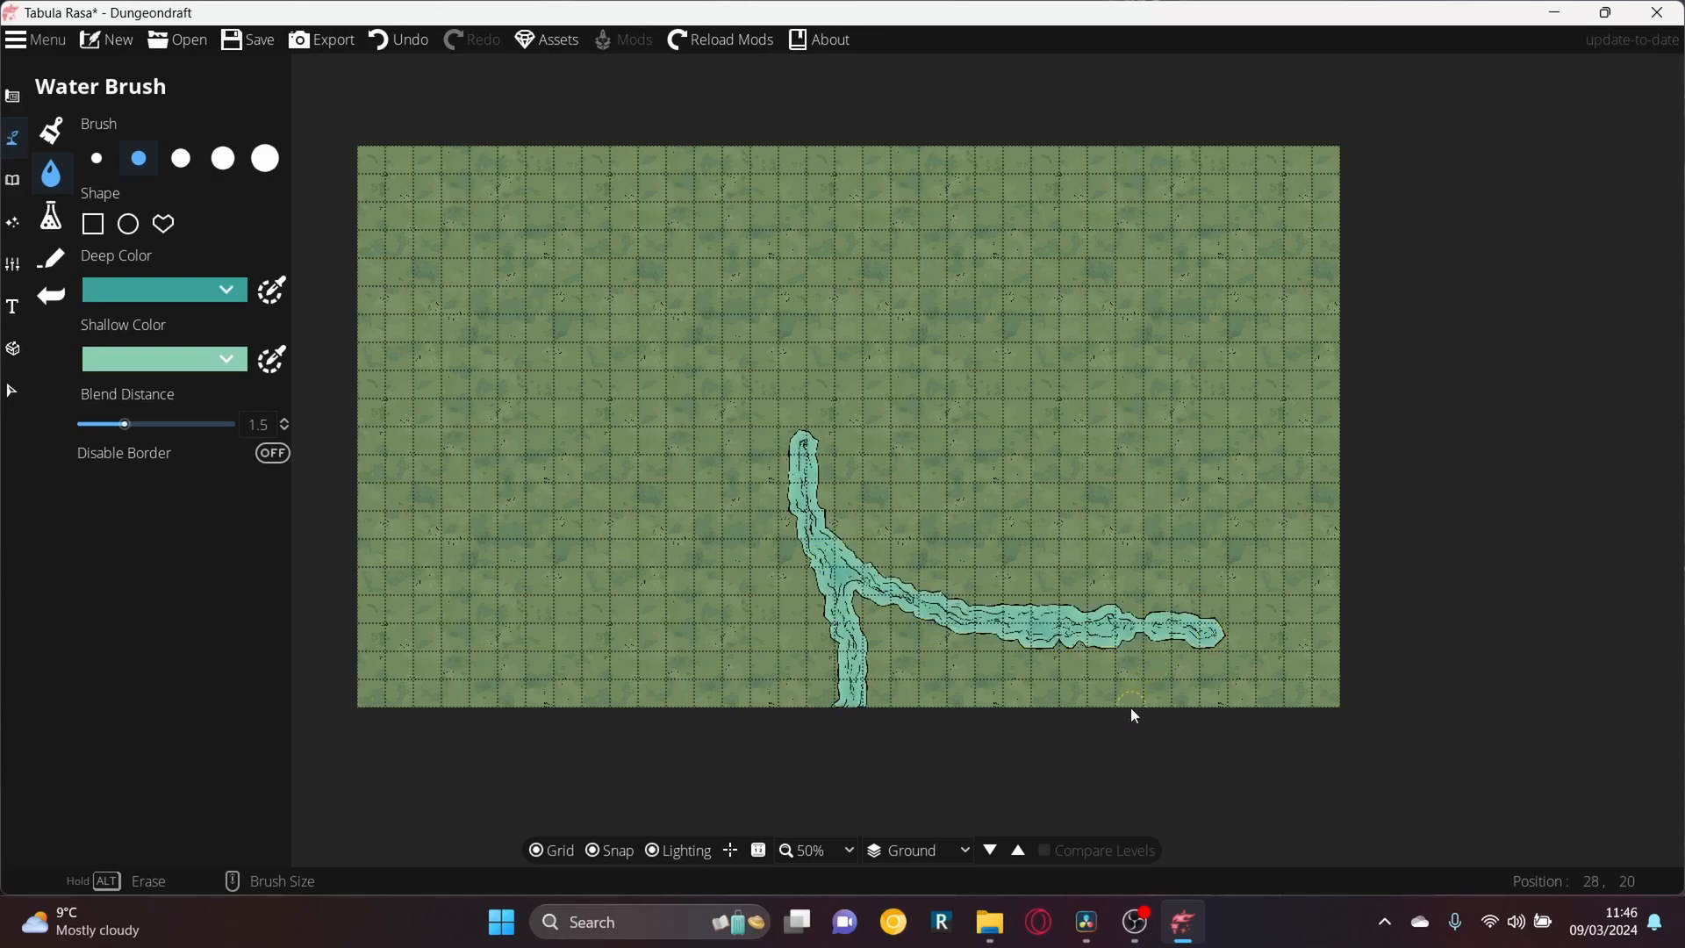
key(ctrl+z)
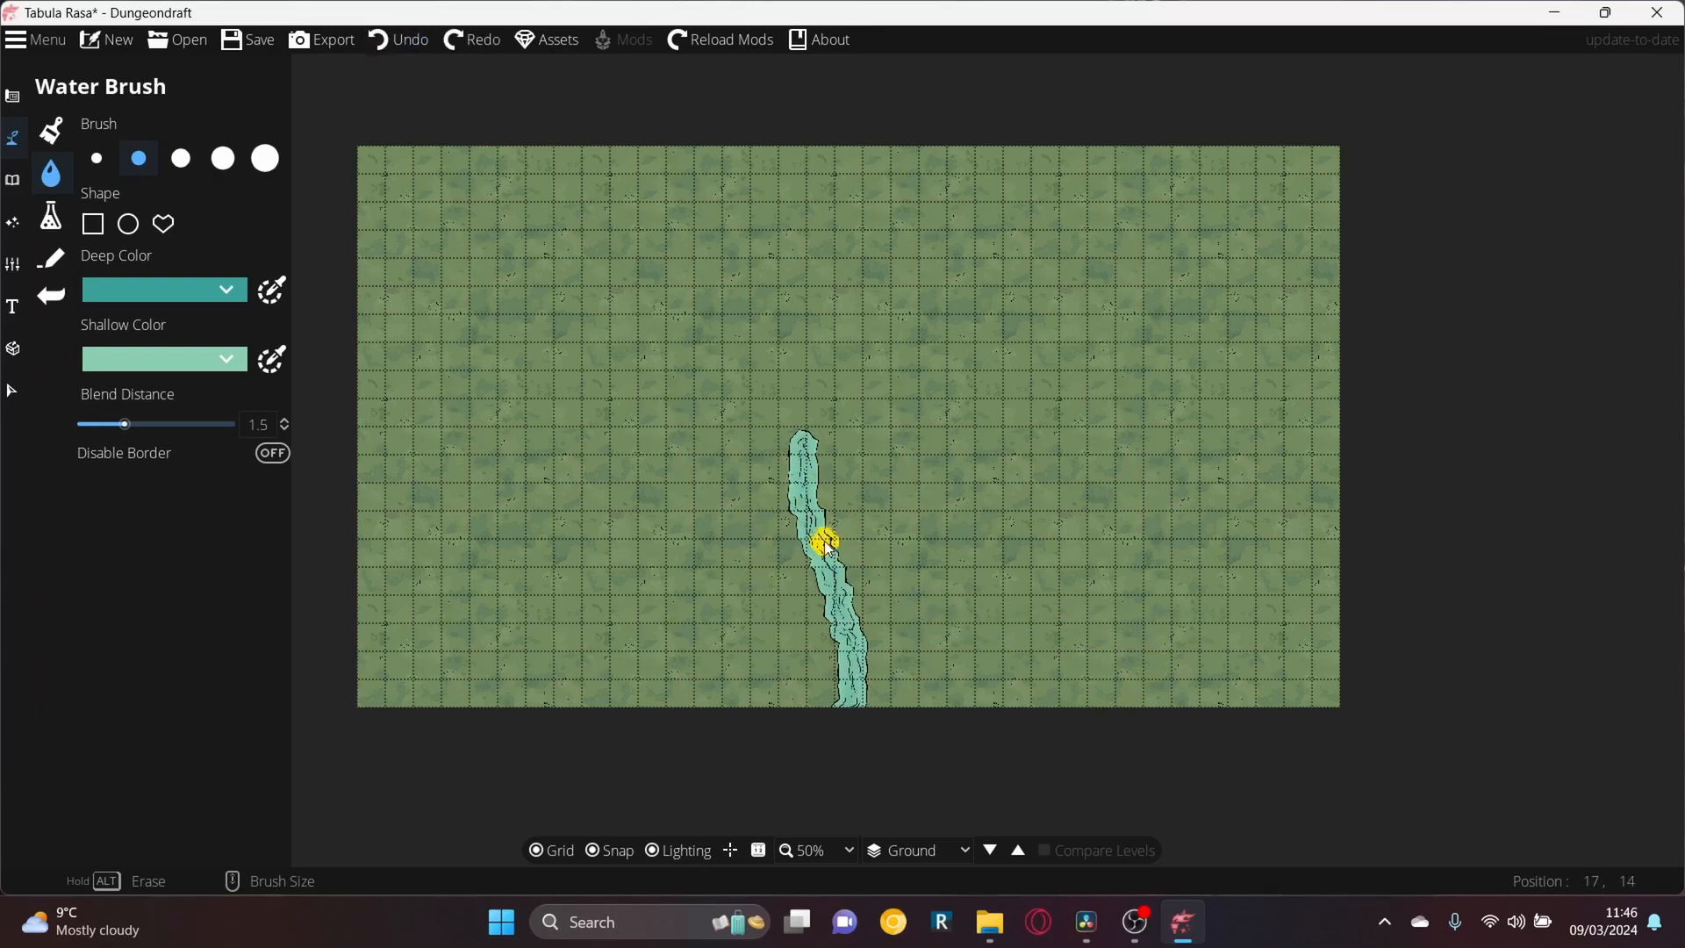
mouse_move(909, 614)
mouse_down()
mouse_move(948, 631)
mouse_move(1020, 638)
mouse_up()
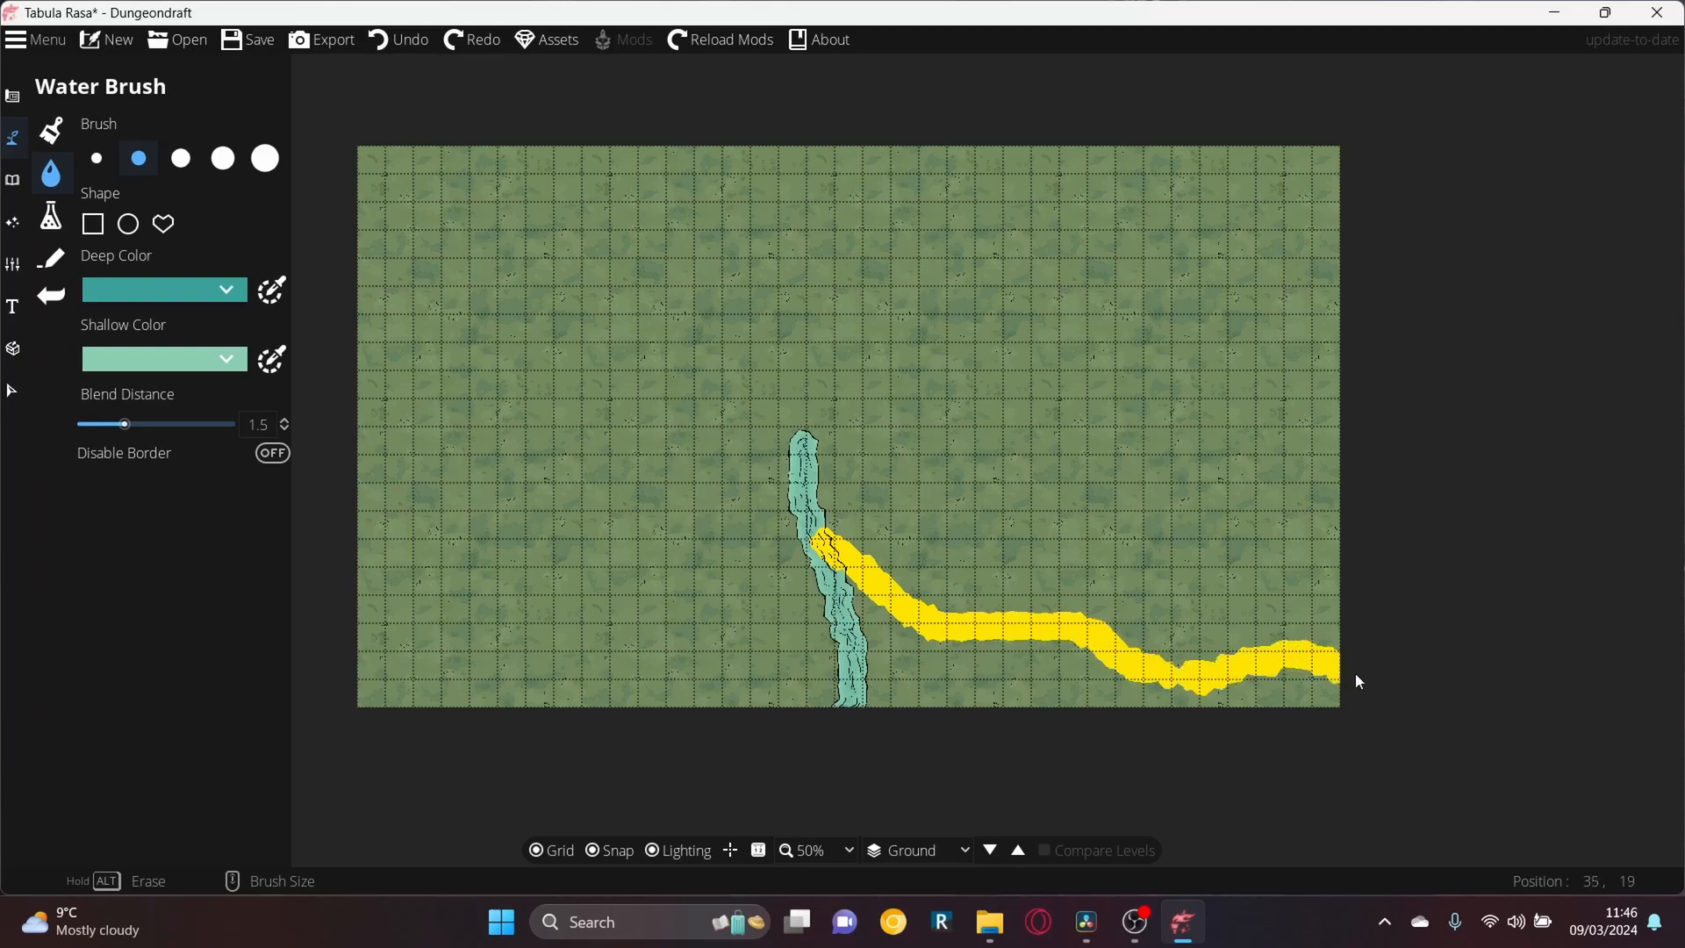
drag(1356, 673, 1355, 674)
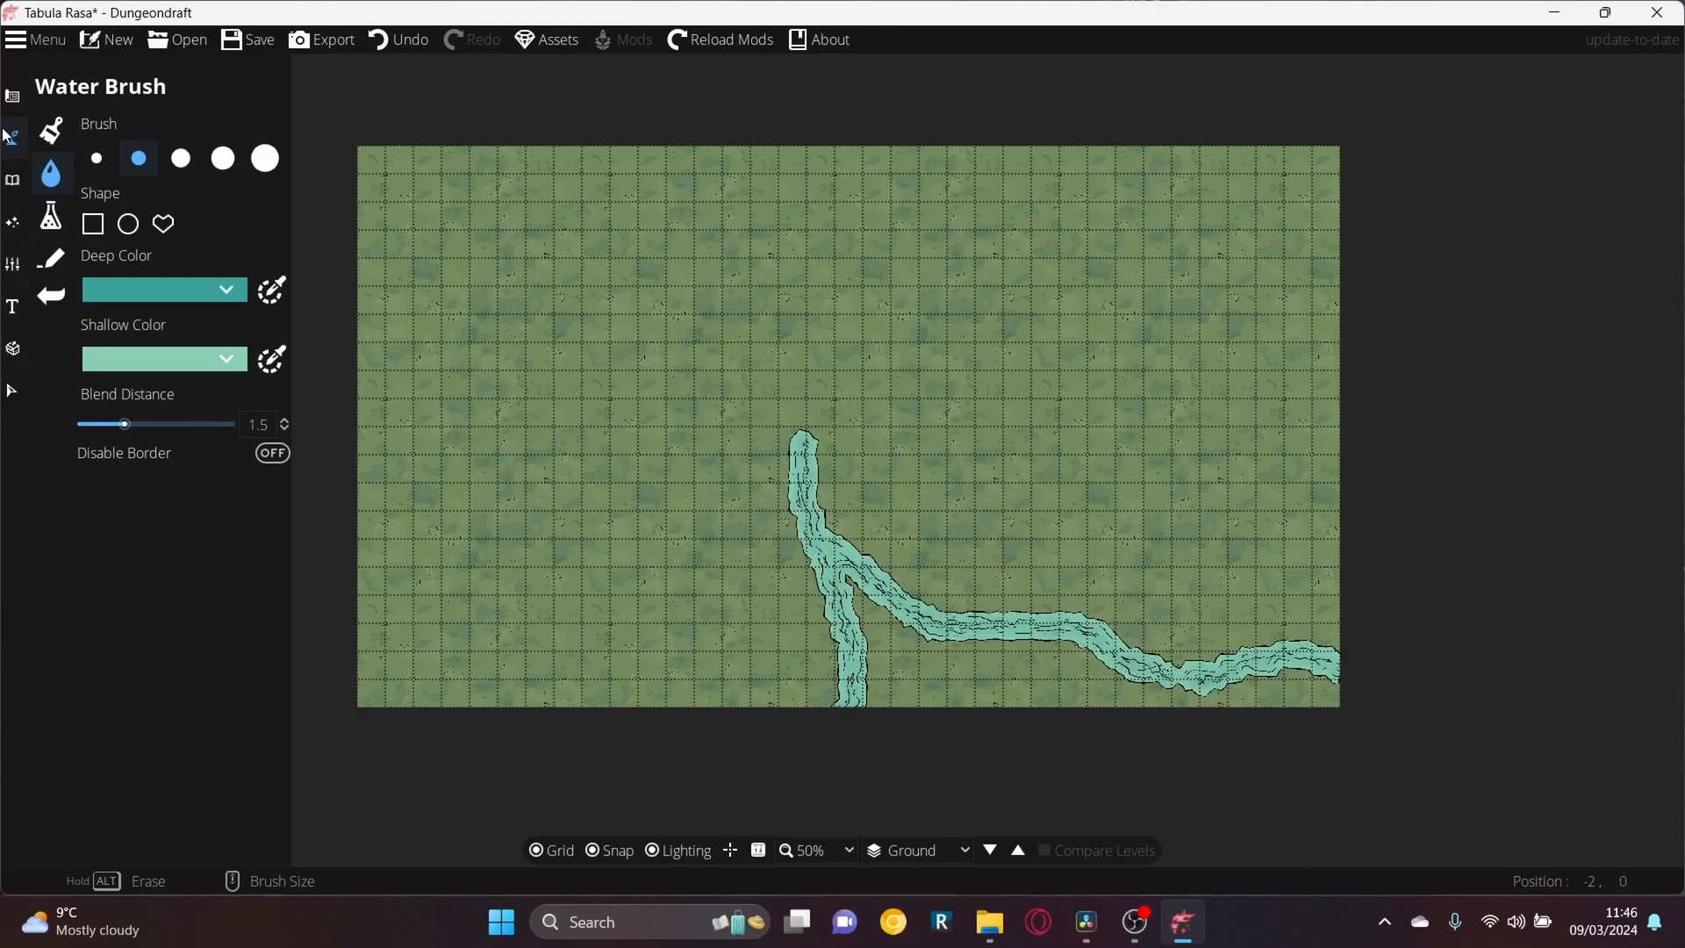
Try painting a Terrain Dry Grass path from the map's left edge with the Terrain Brush at size 2
click(59, 145)
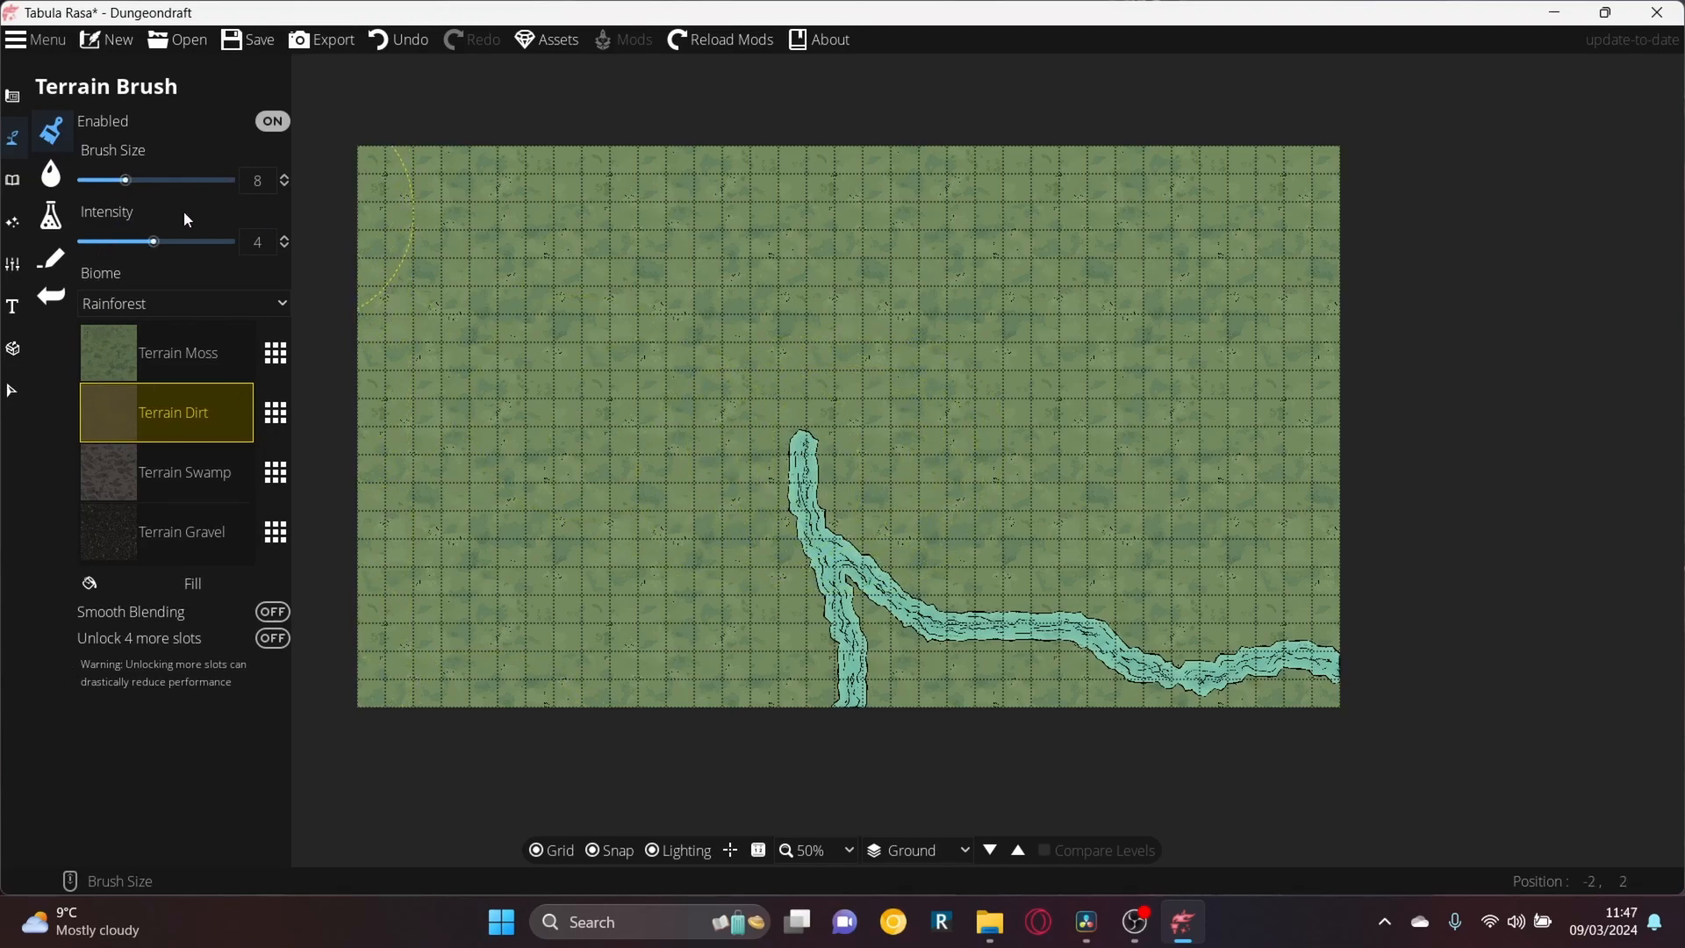
click(279, 416)
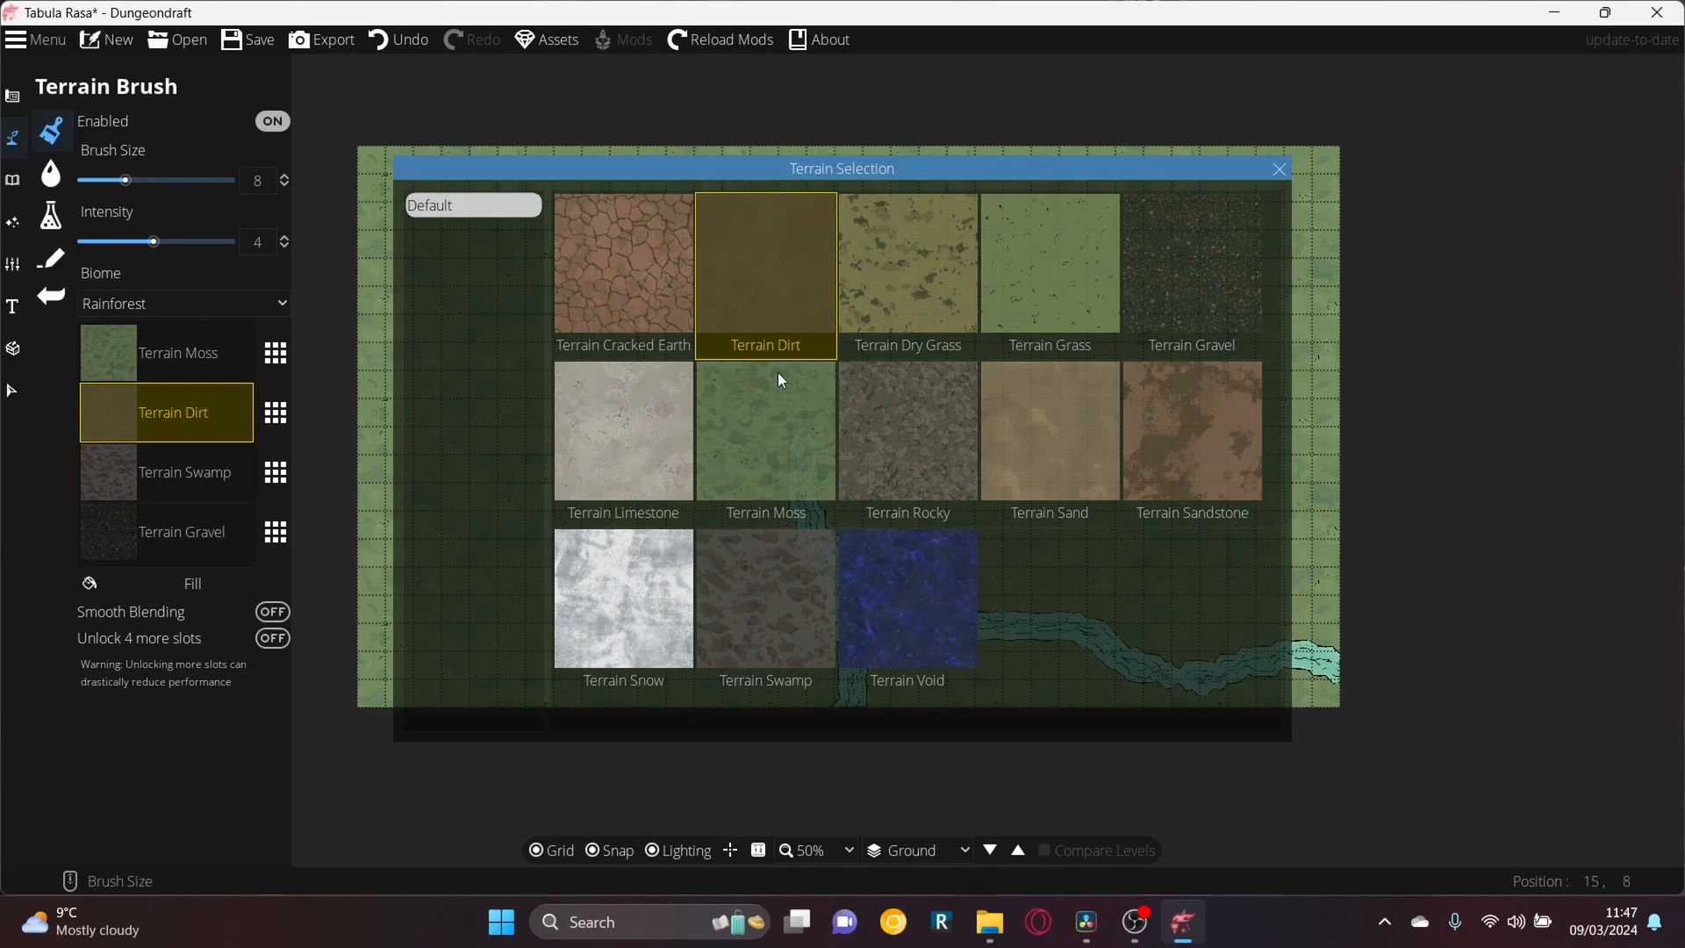
click(863, 277)
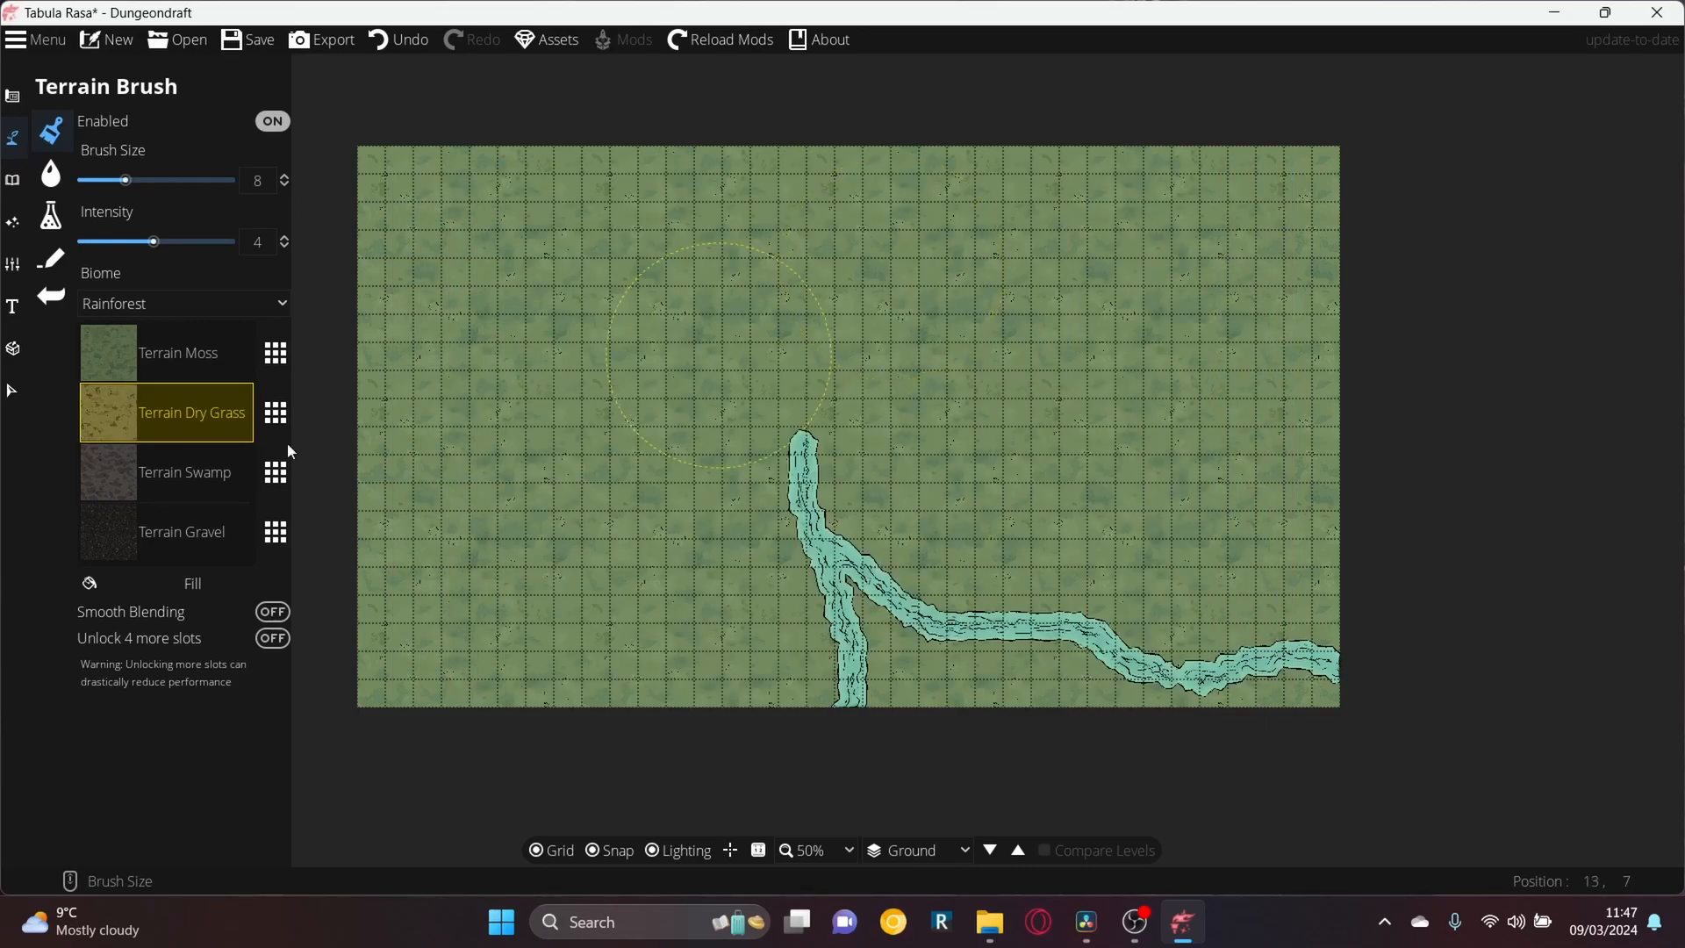
scroll(560, 344, down, 5)
scroll(364, 430, down, 1)
drag(413, 429, 445, 430)
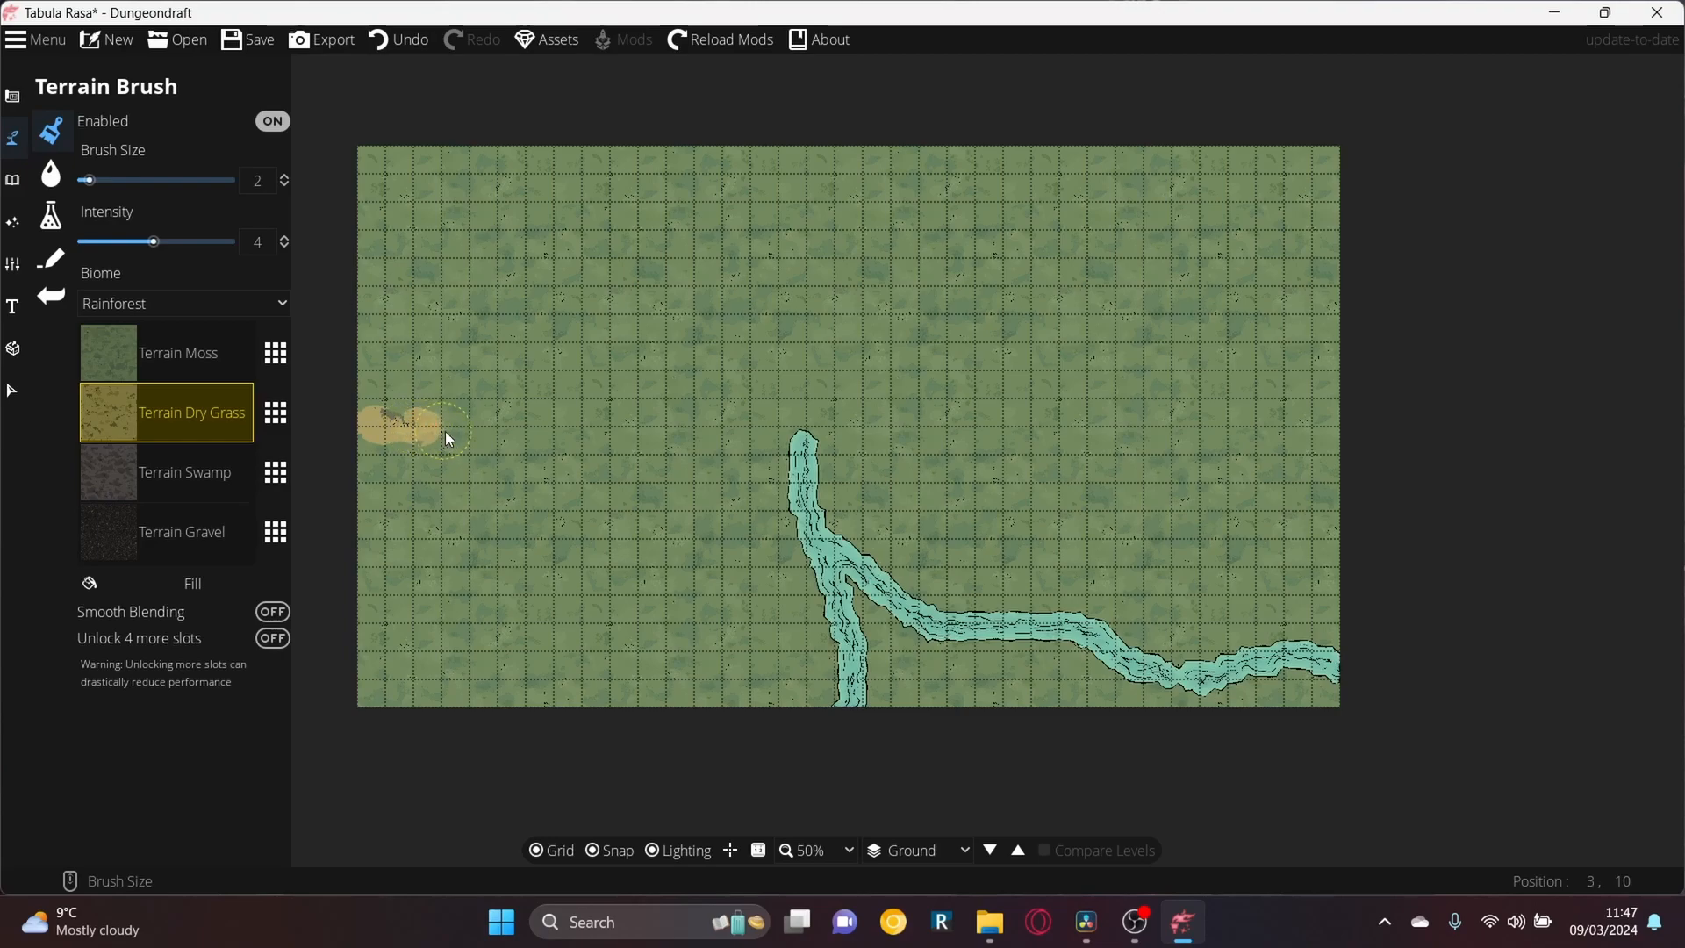
key(ctrl+z)
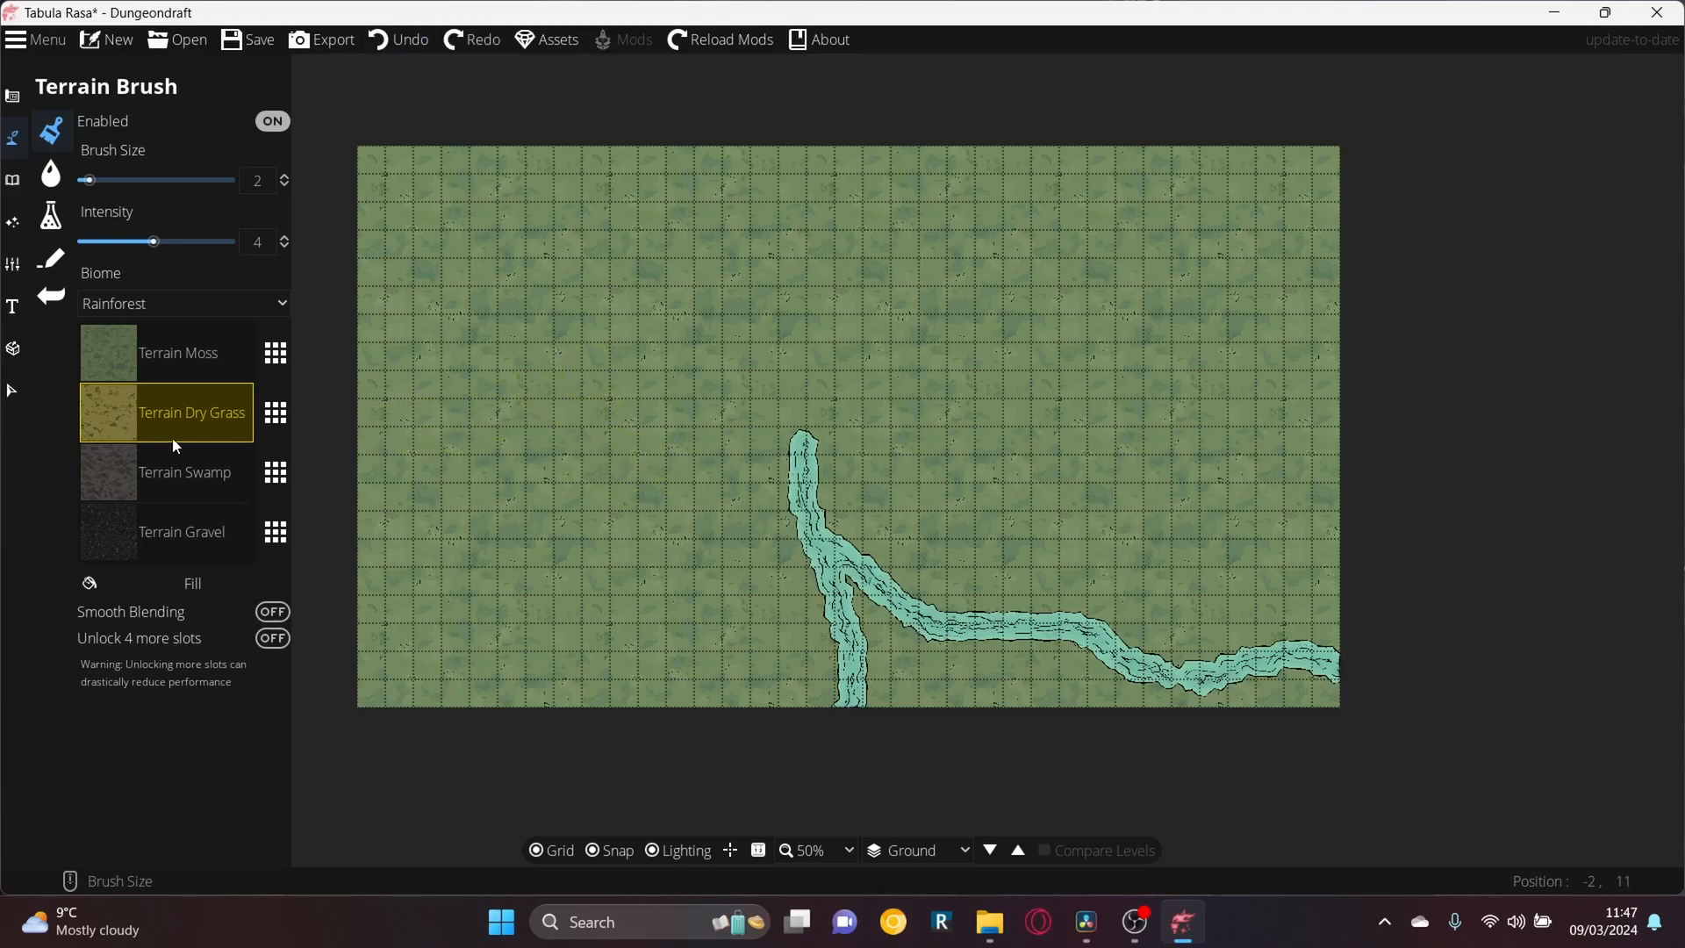
Start a Terrain Rocky path at the map's left edge in place of Dry Grass, and reduce the brush size to 1
click(275, 413)
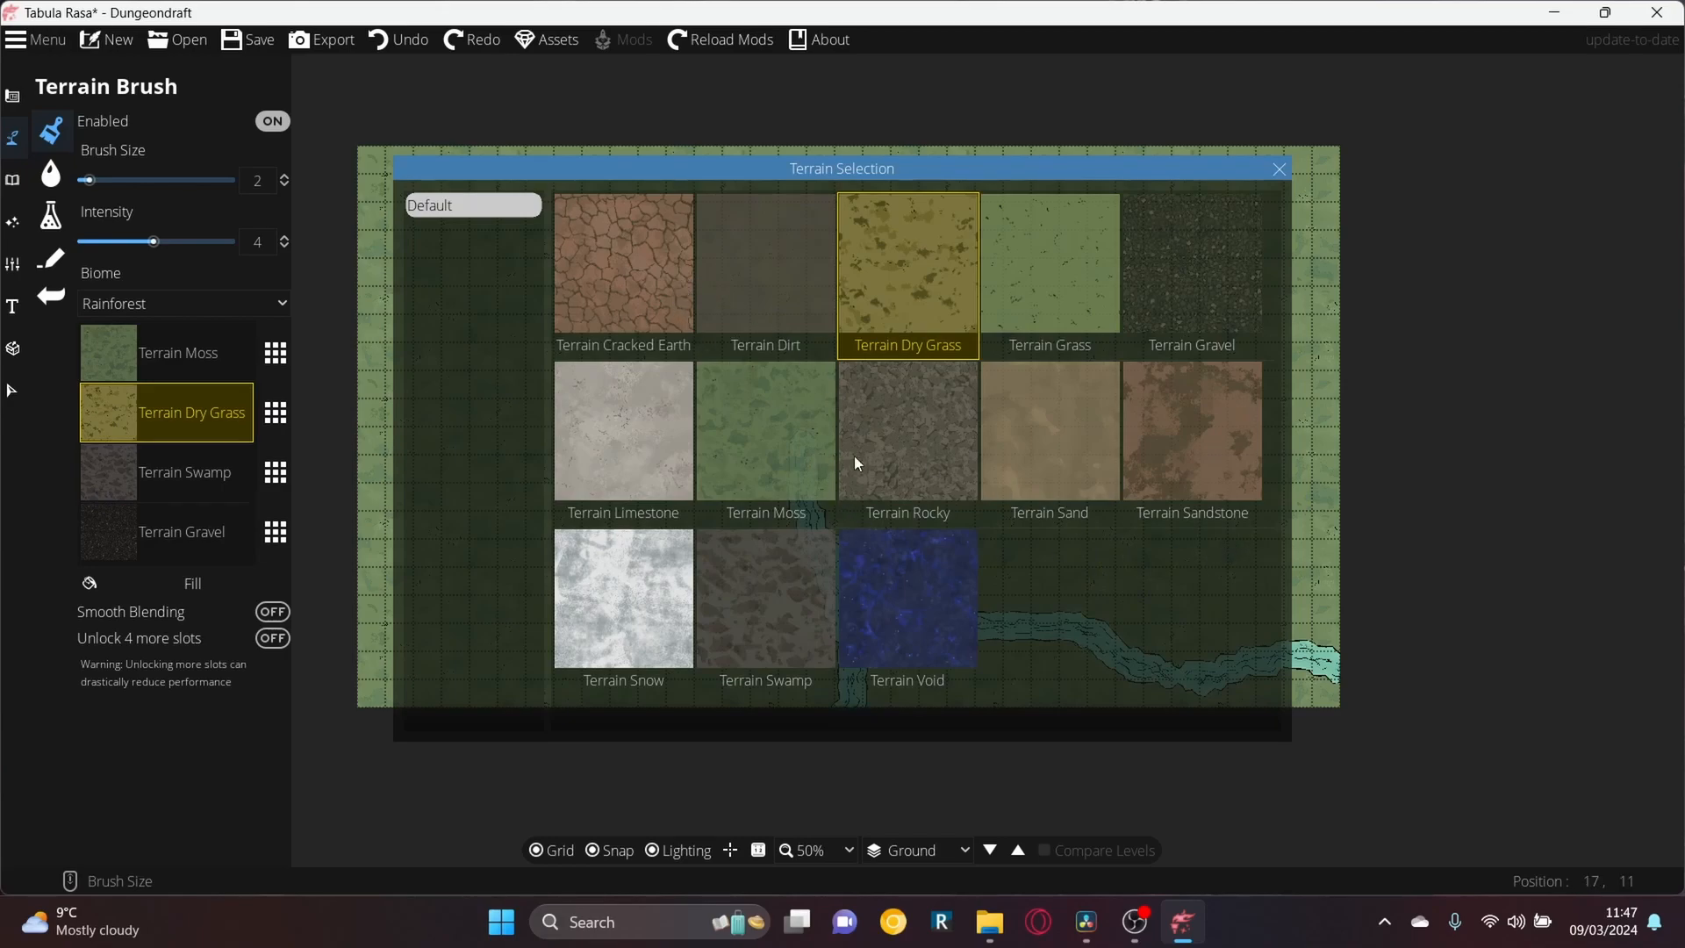
click(951, 455)
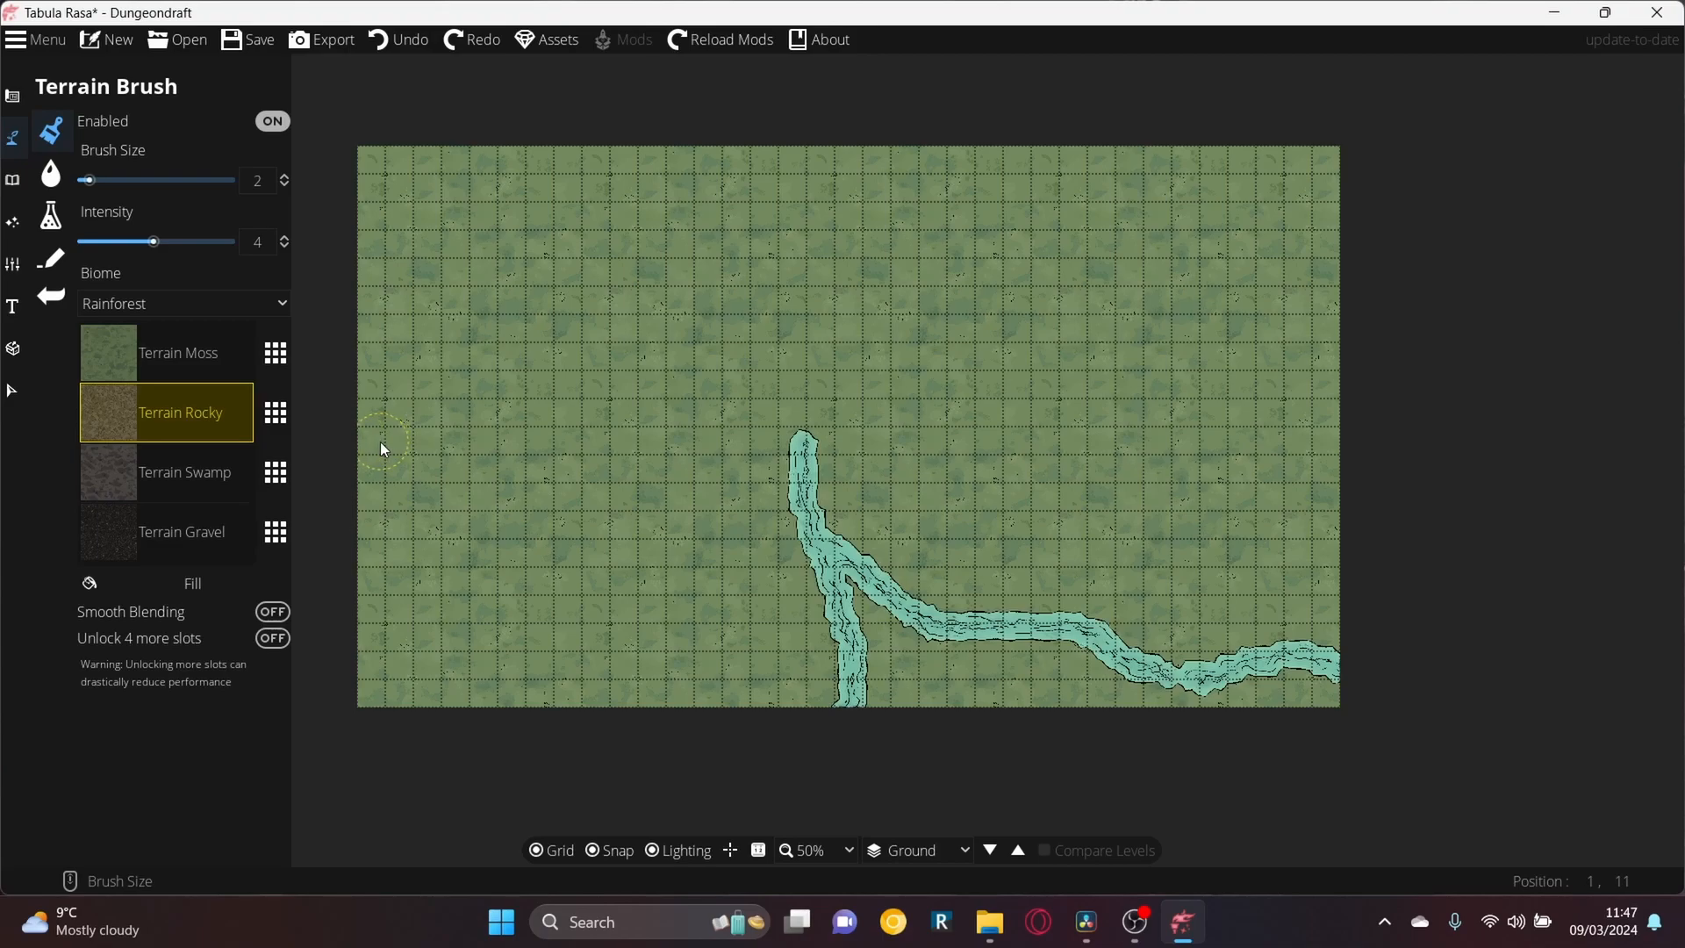
mouse_move(381, 443)
mouse_down()
mouse_move(350, 437)
mouse_move(496, 494)
mouse_up()
scroll(452, 497, up, 2)
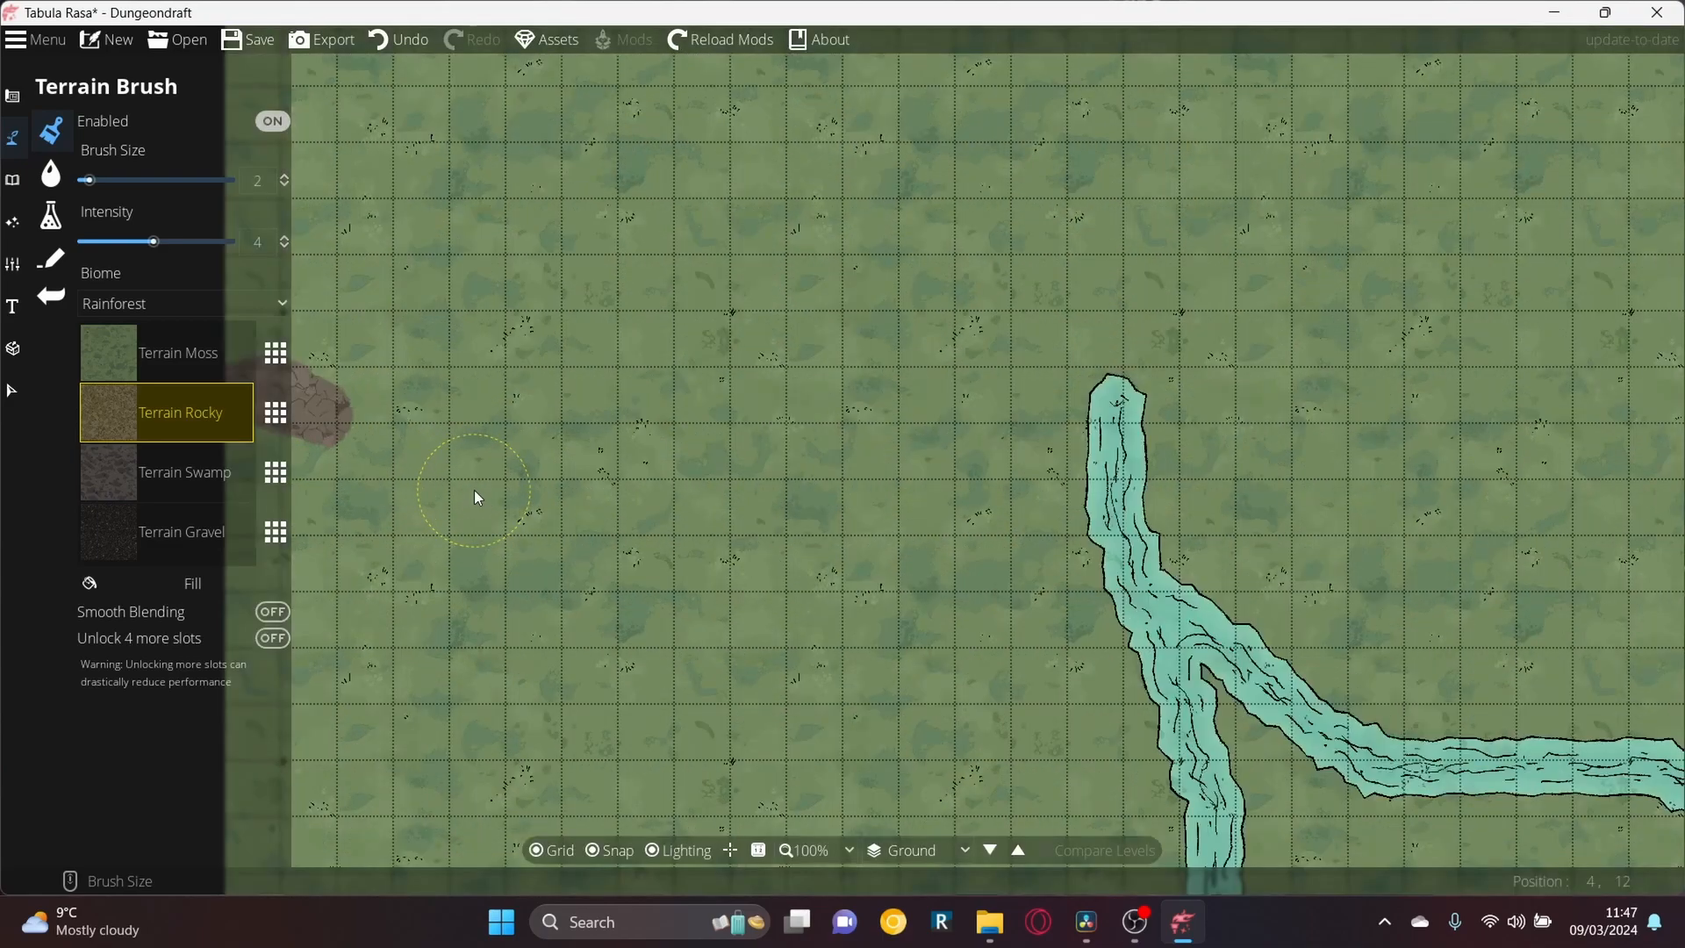
scroll(631, 465, down, 1)
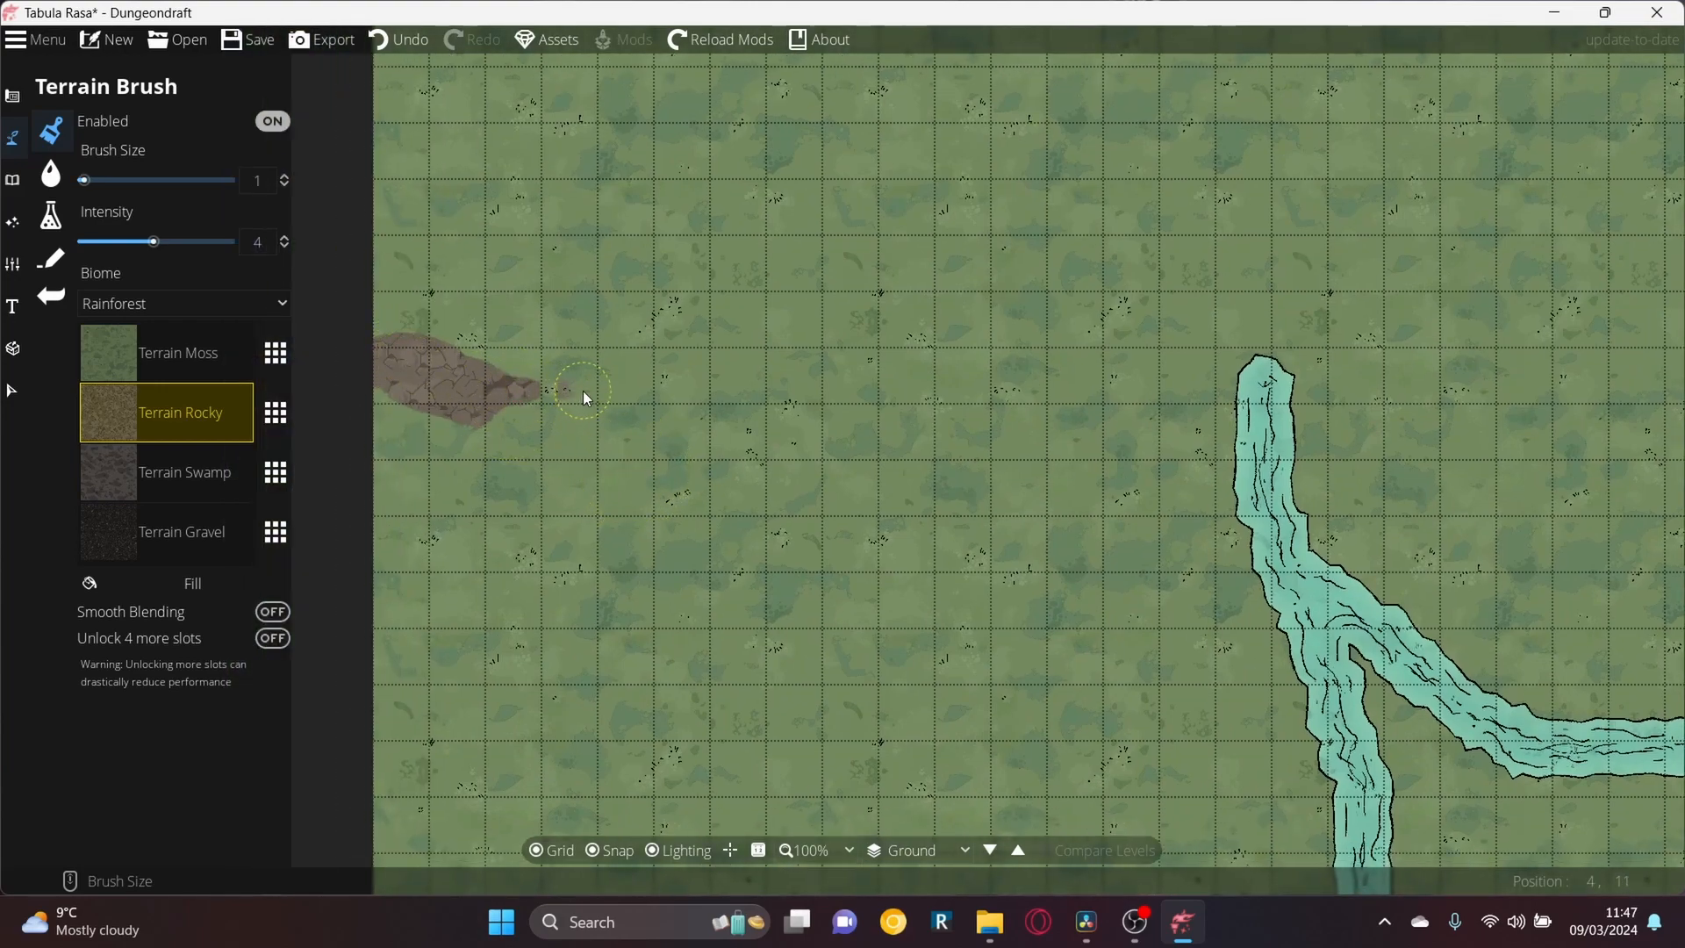
Extend the rocky path in short strokes from the map's left side toward the river
drag(561, 392, 580, 386)
mouse_move(683, 365)
mouse_down()
mouse_move(723, 337)
mouse_move(695, 348)
mouse_up()
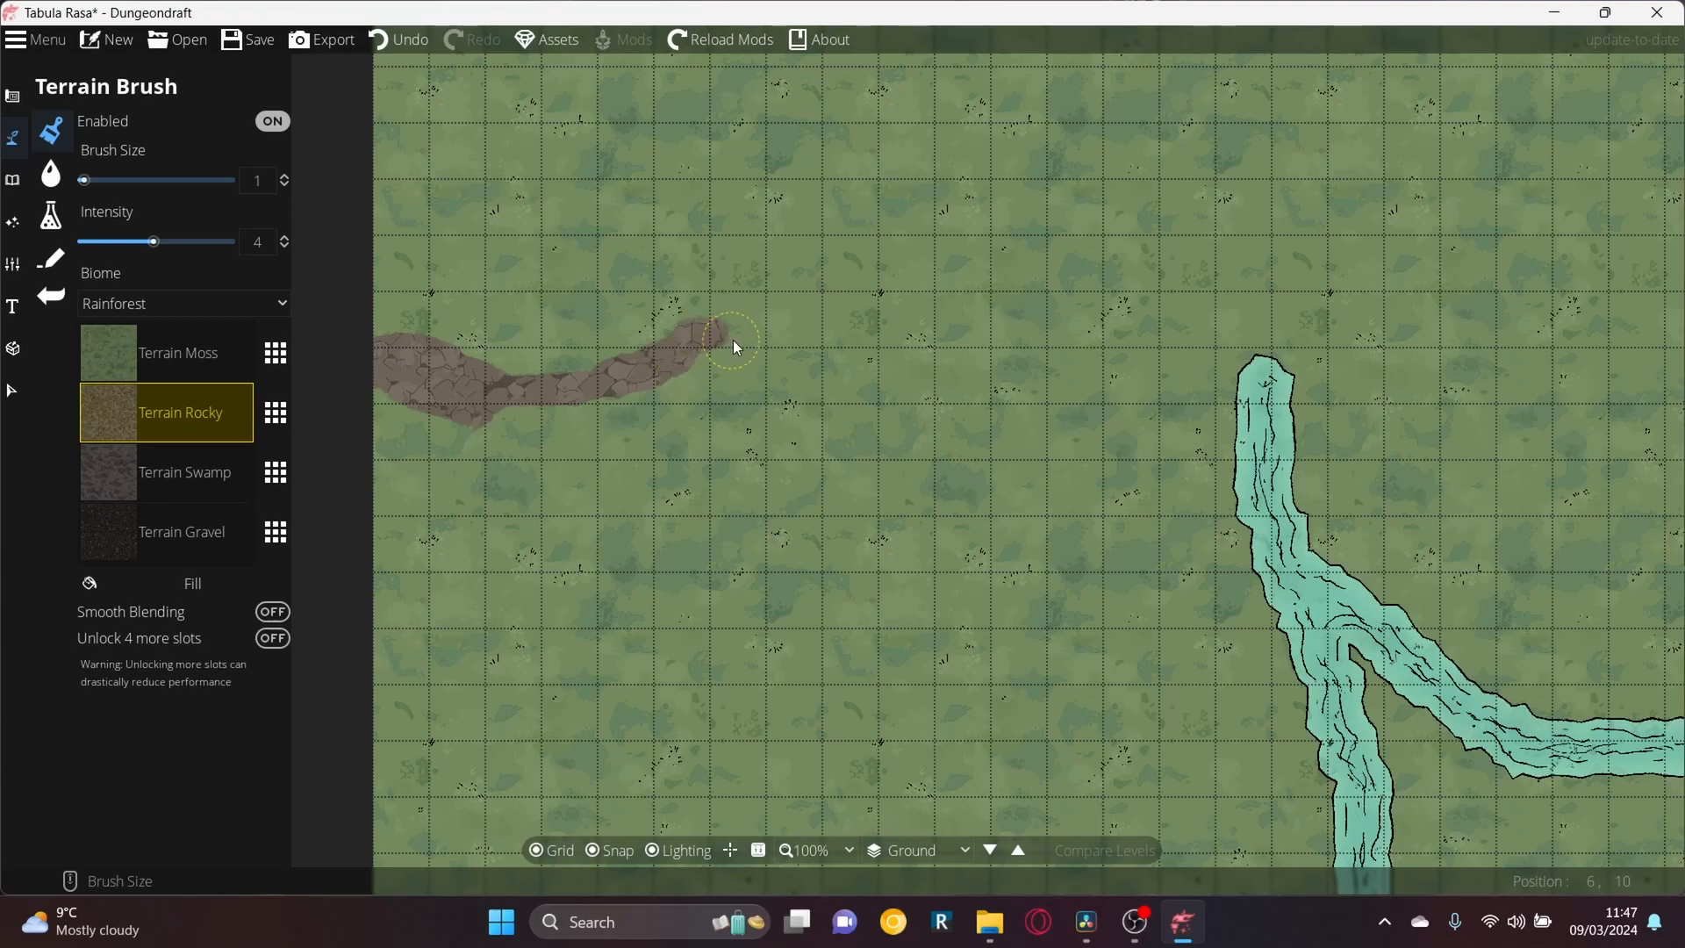
mouse_move(812, 344)
mouse_down()
mouse_move(834, 340)
mouse_move(801, 347)
mouse_up()
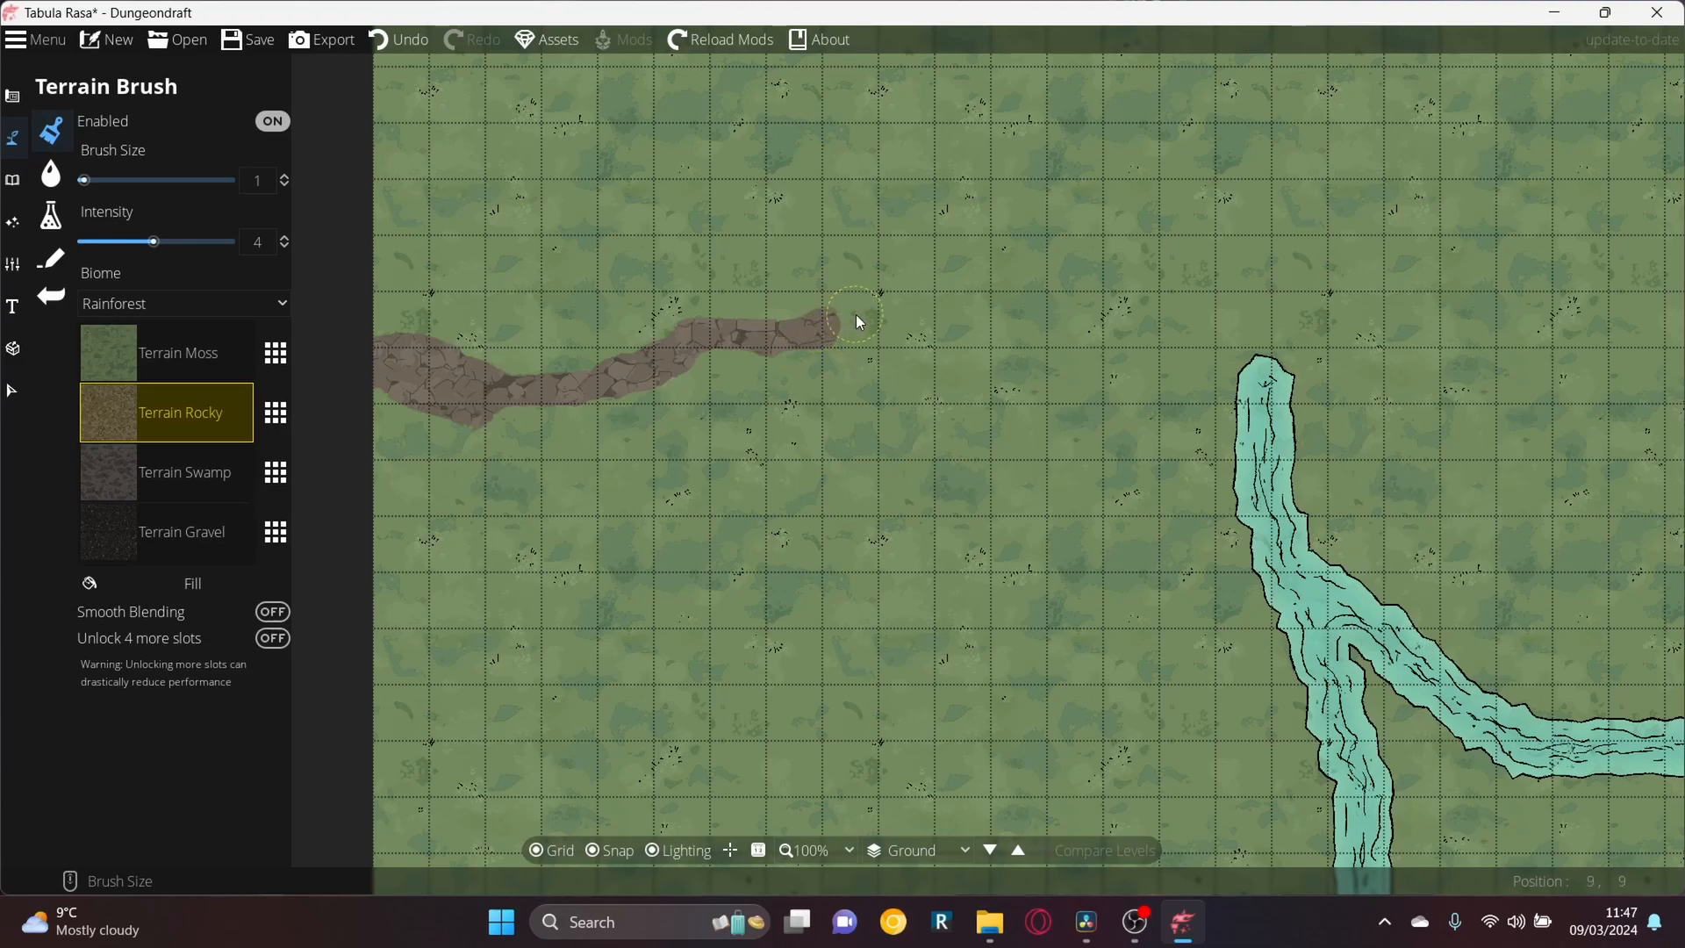
mouse_move(886, 309)
mouse_down()
mouse_move(971, 304)
mouse_move(830, 269)
mouse_move(1001, 316)
mouse_move(950, 523)
mouse_up()
click(959, 292)
click(829, 267)
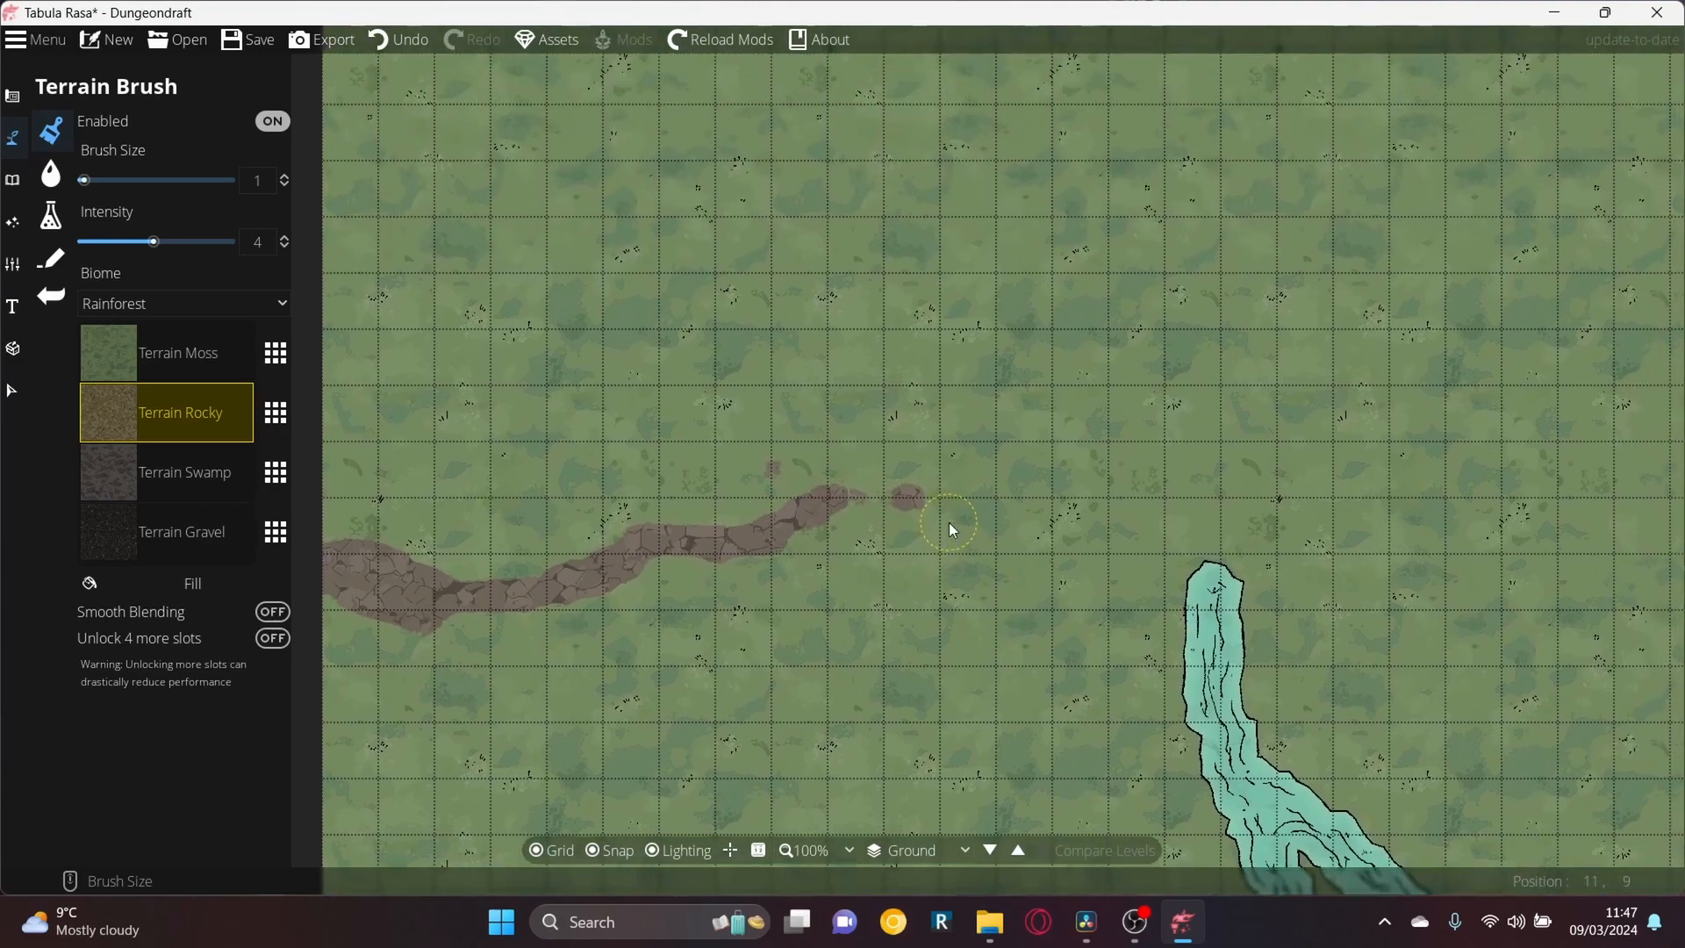
Undo all the rocky path strokes
key(ctrl+z)
key(ctrl+z)
key(ctrl+z)
key(ctrl+z)
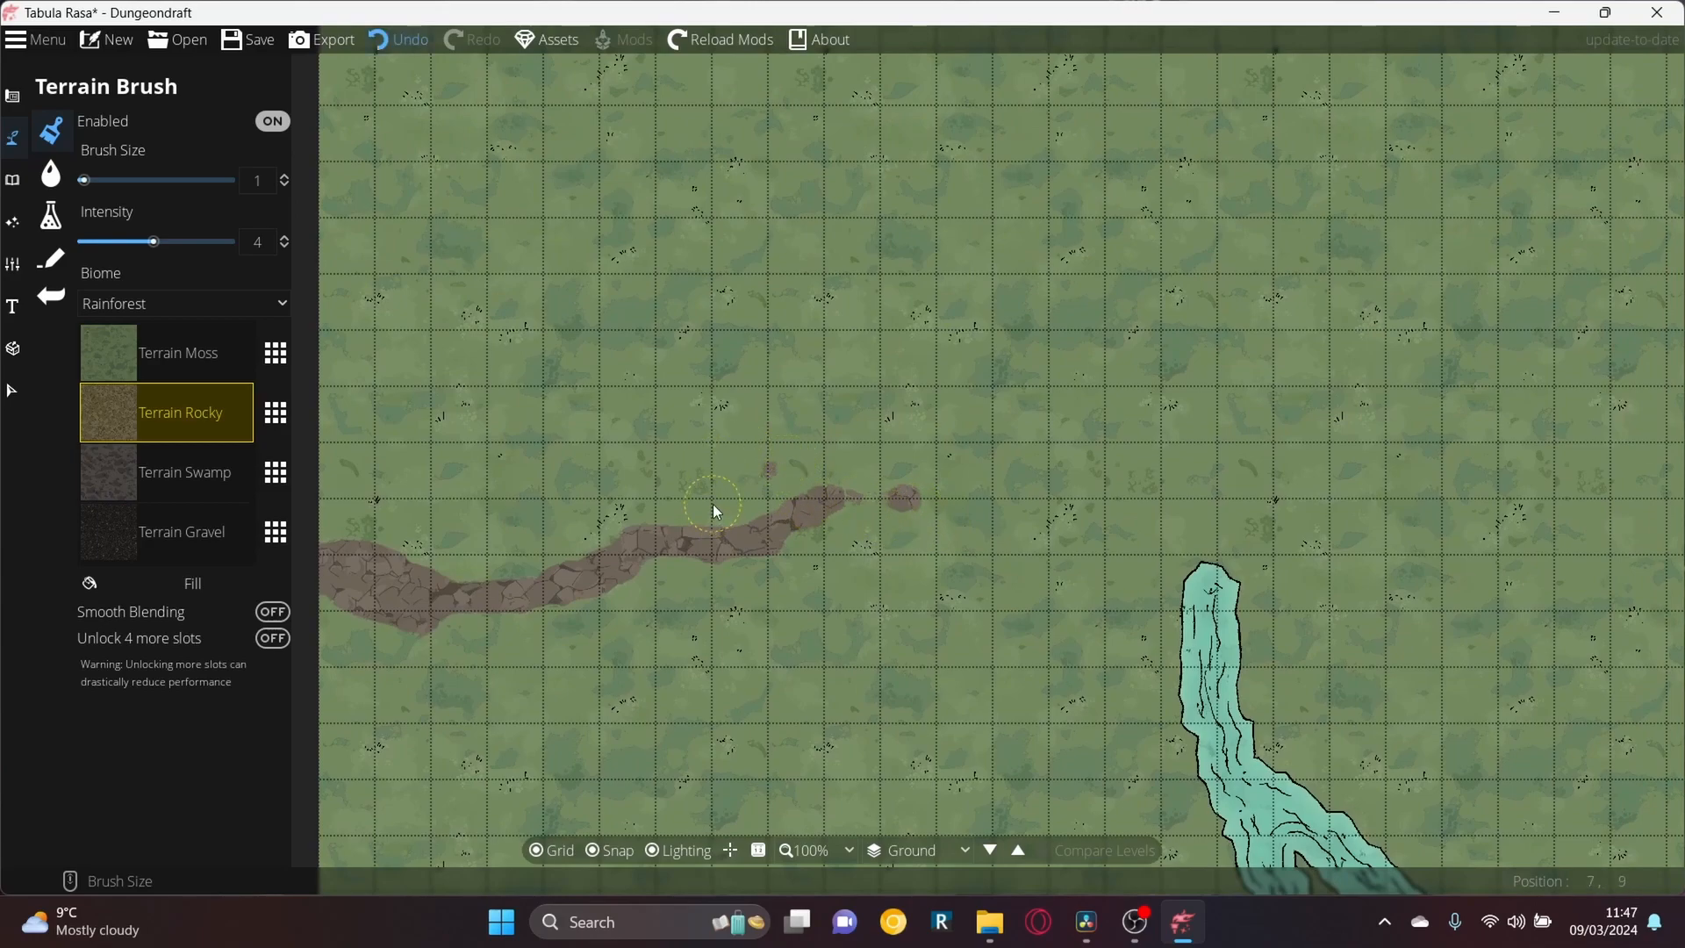
key(ctrl+z)
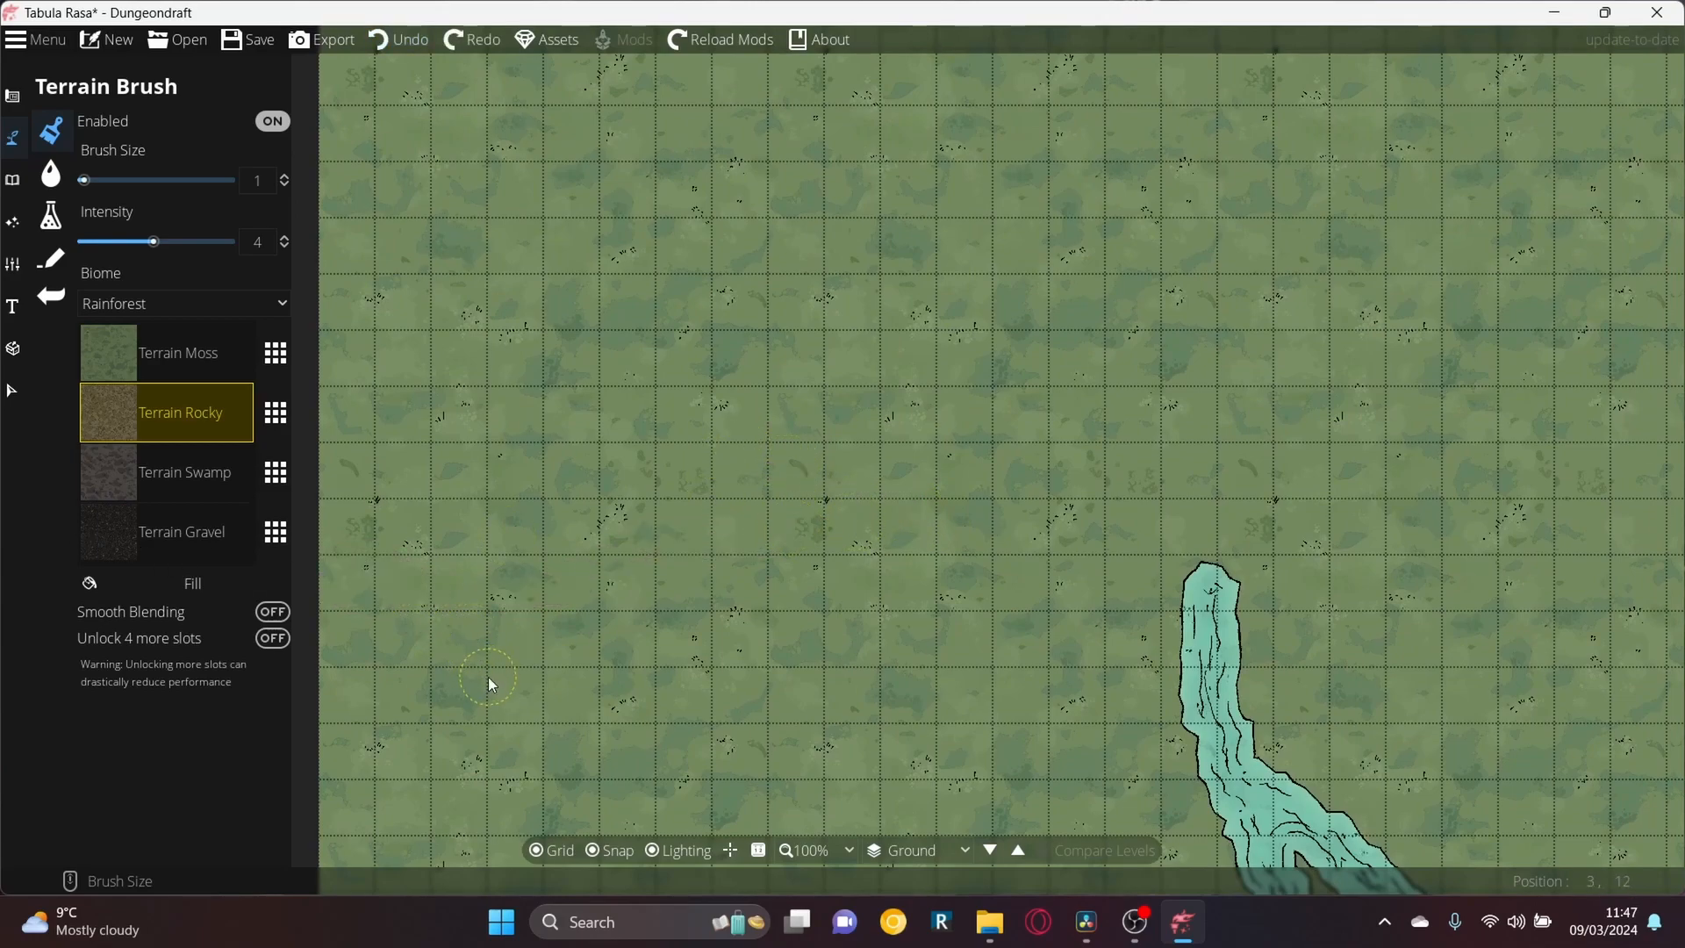
Repaint the winding rocky path at intensity 8 from the map's left edge to just above the river's upper end
click(228, 242)
drag(321, 365, 328, 372)
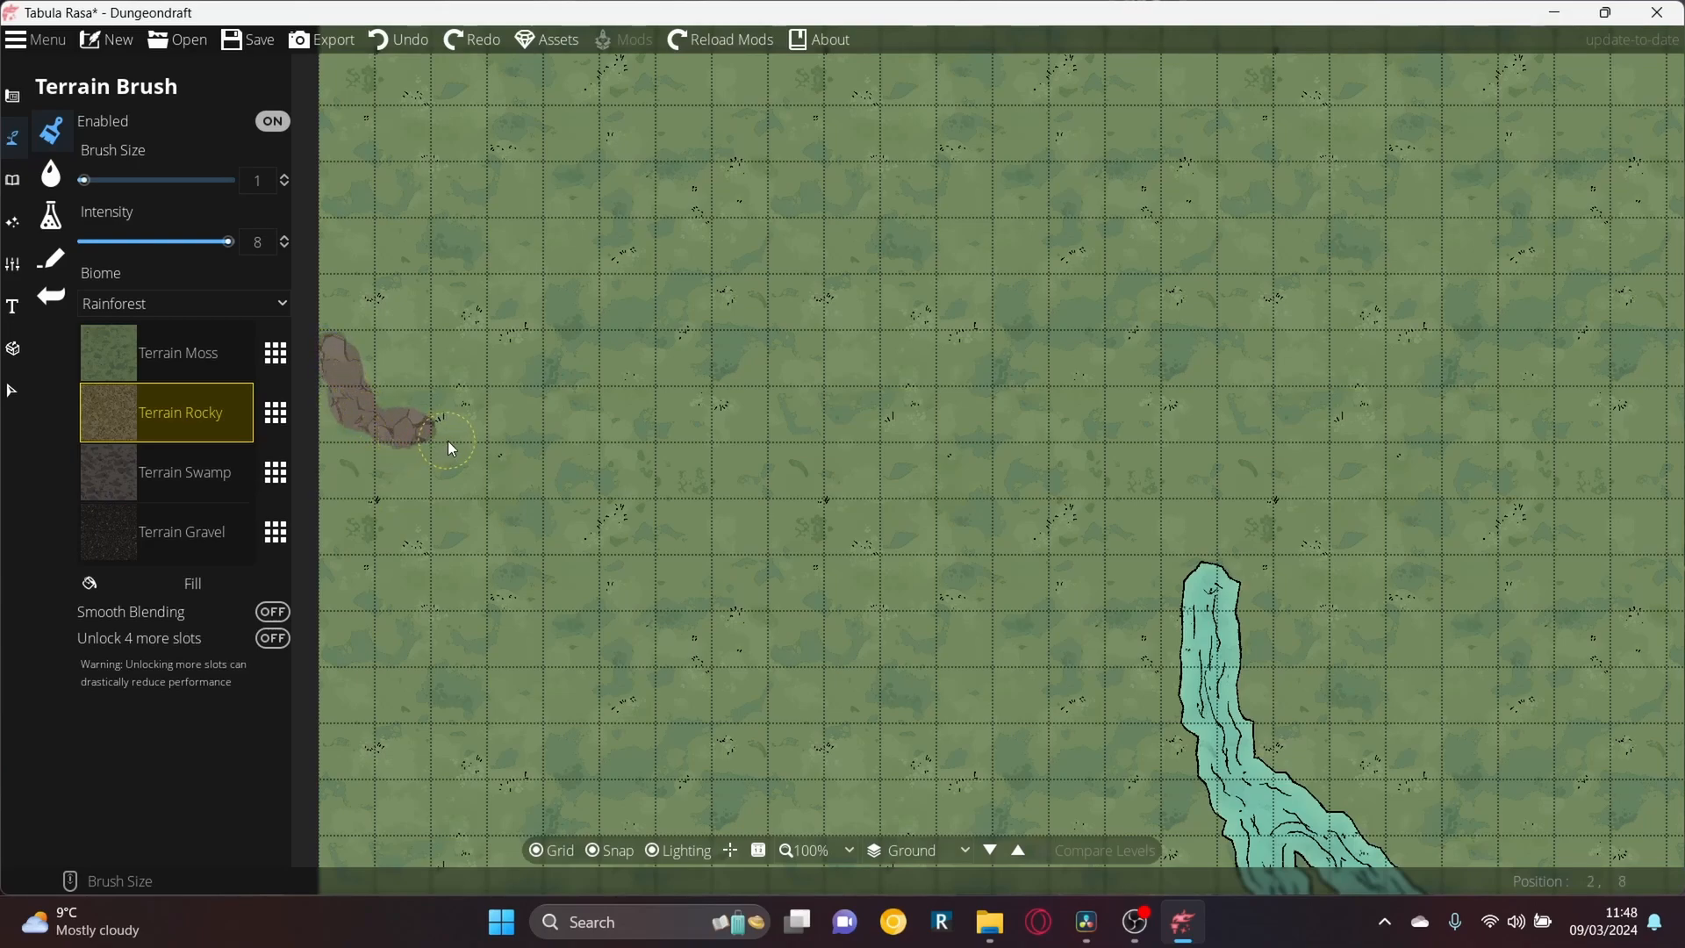
drag(481, 445, 511, 439)
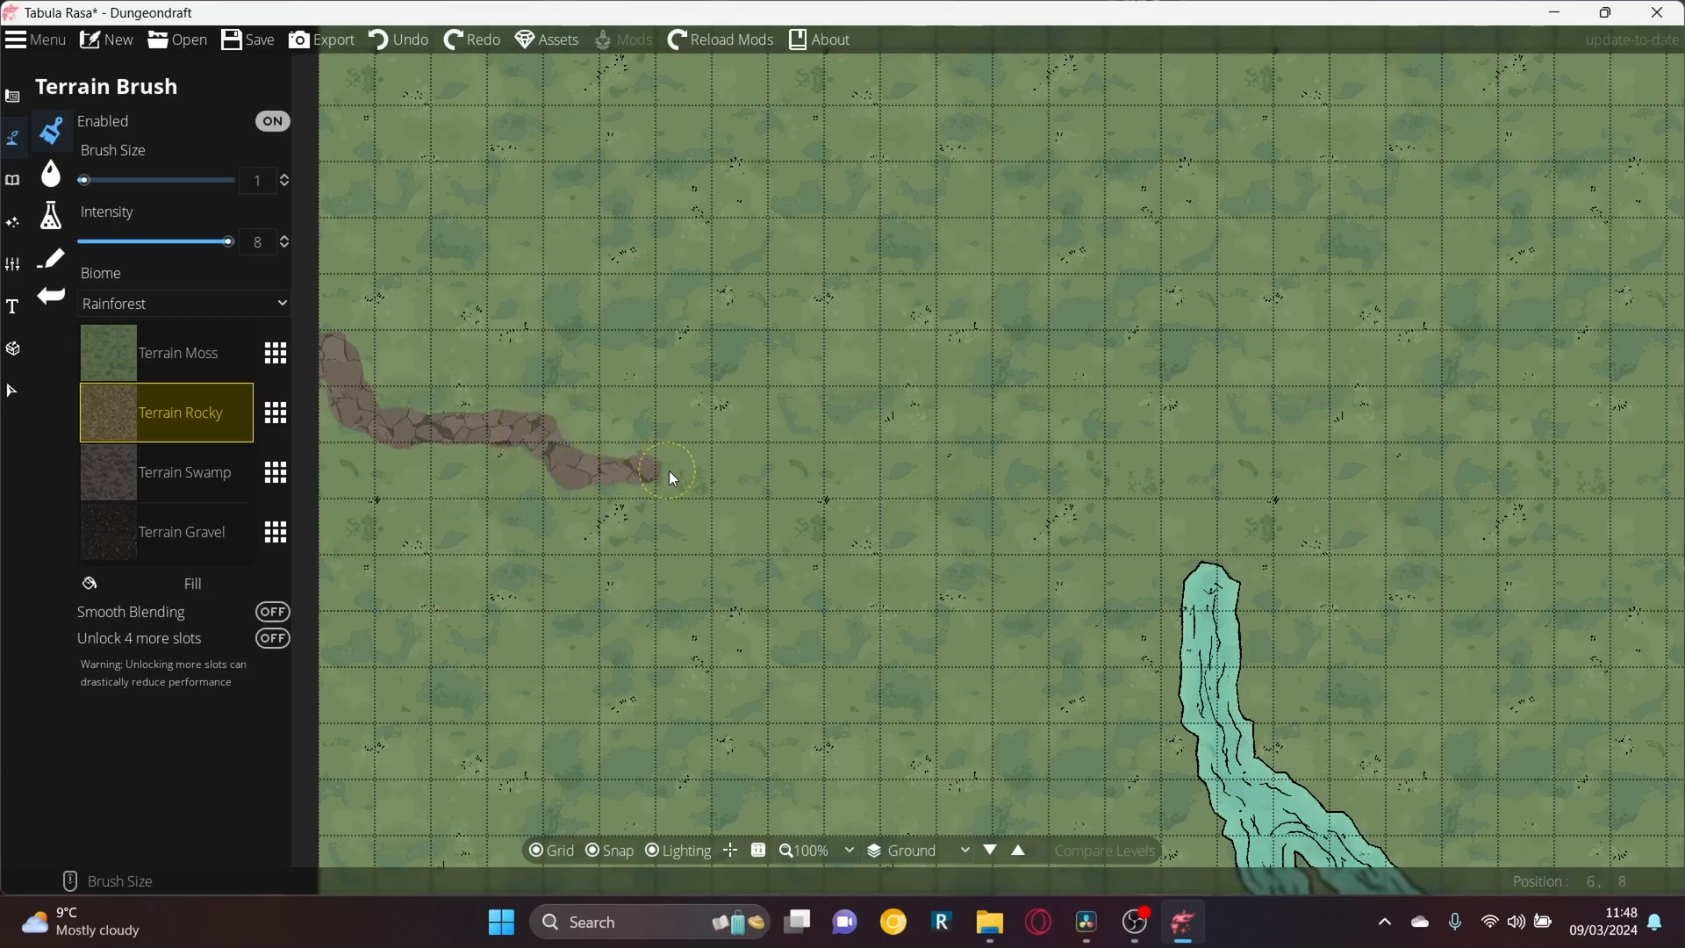
mouse_move(735, 444)
mouse_down()
mouse_move(854, 443)
mouse_move(931, 483)
mouse_up()
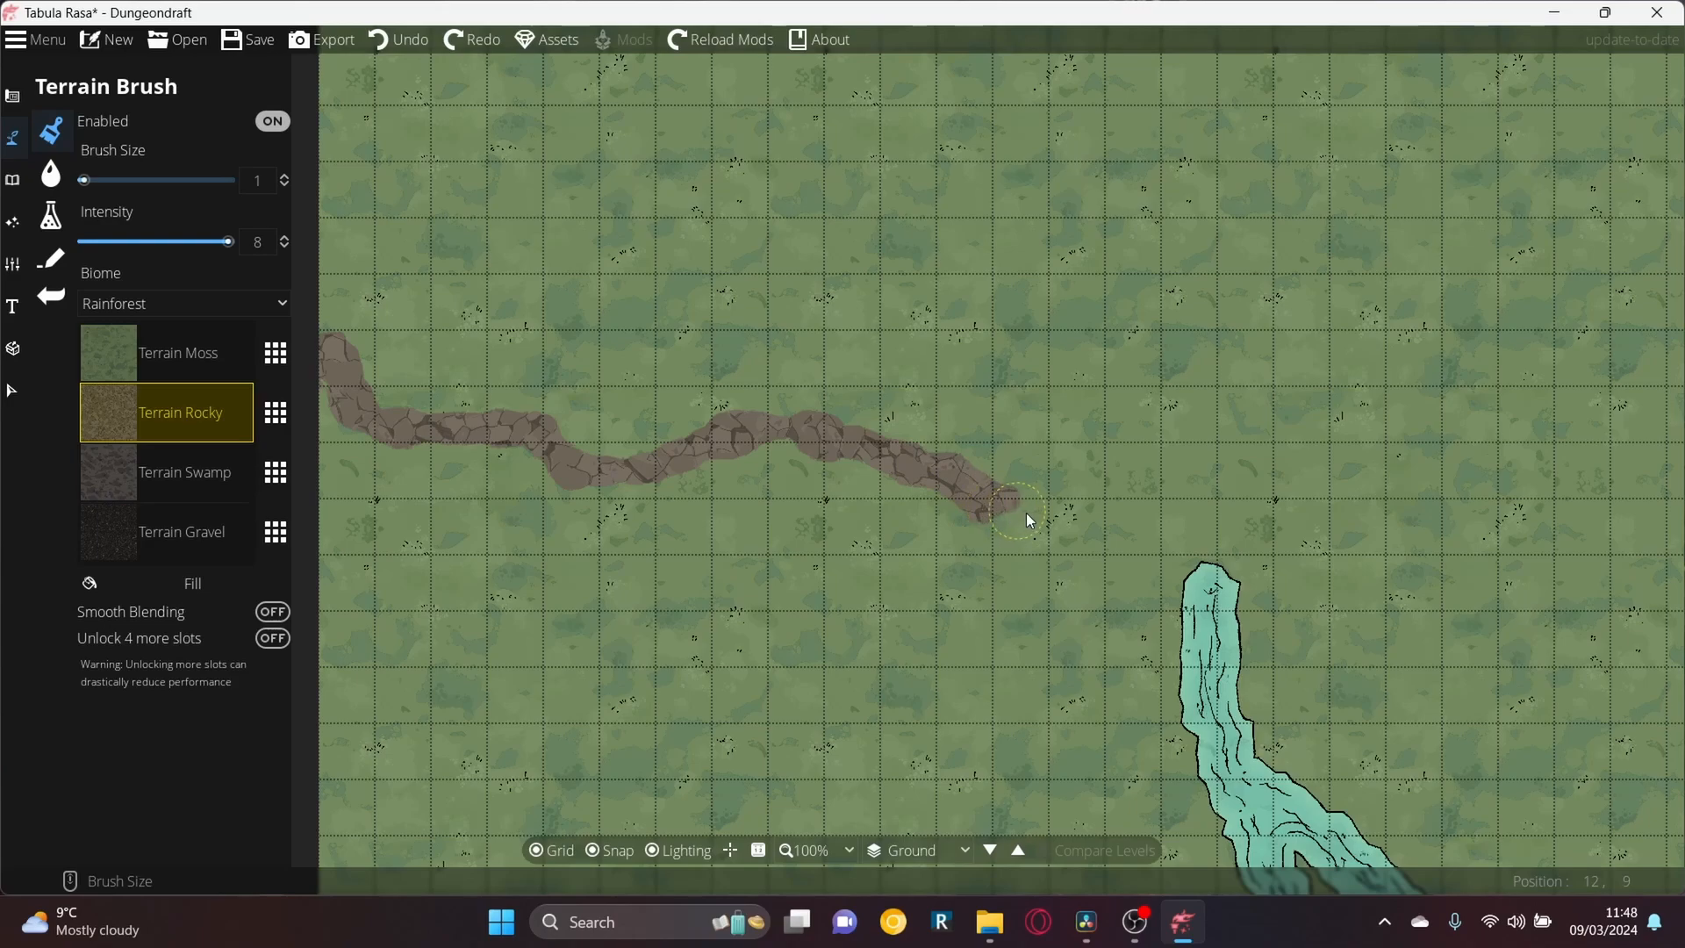
drag(1071, 510, 1198, 495)
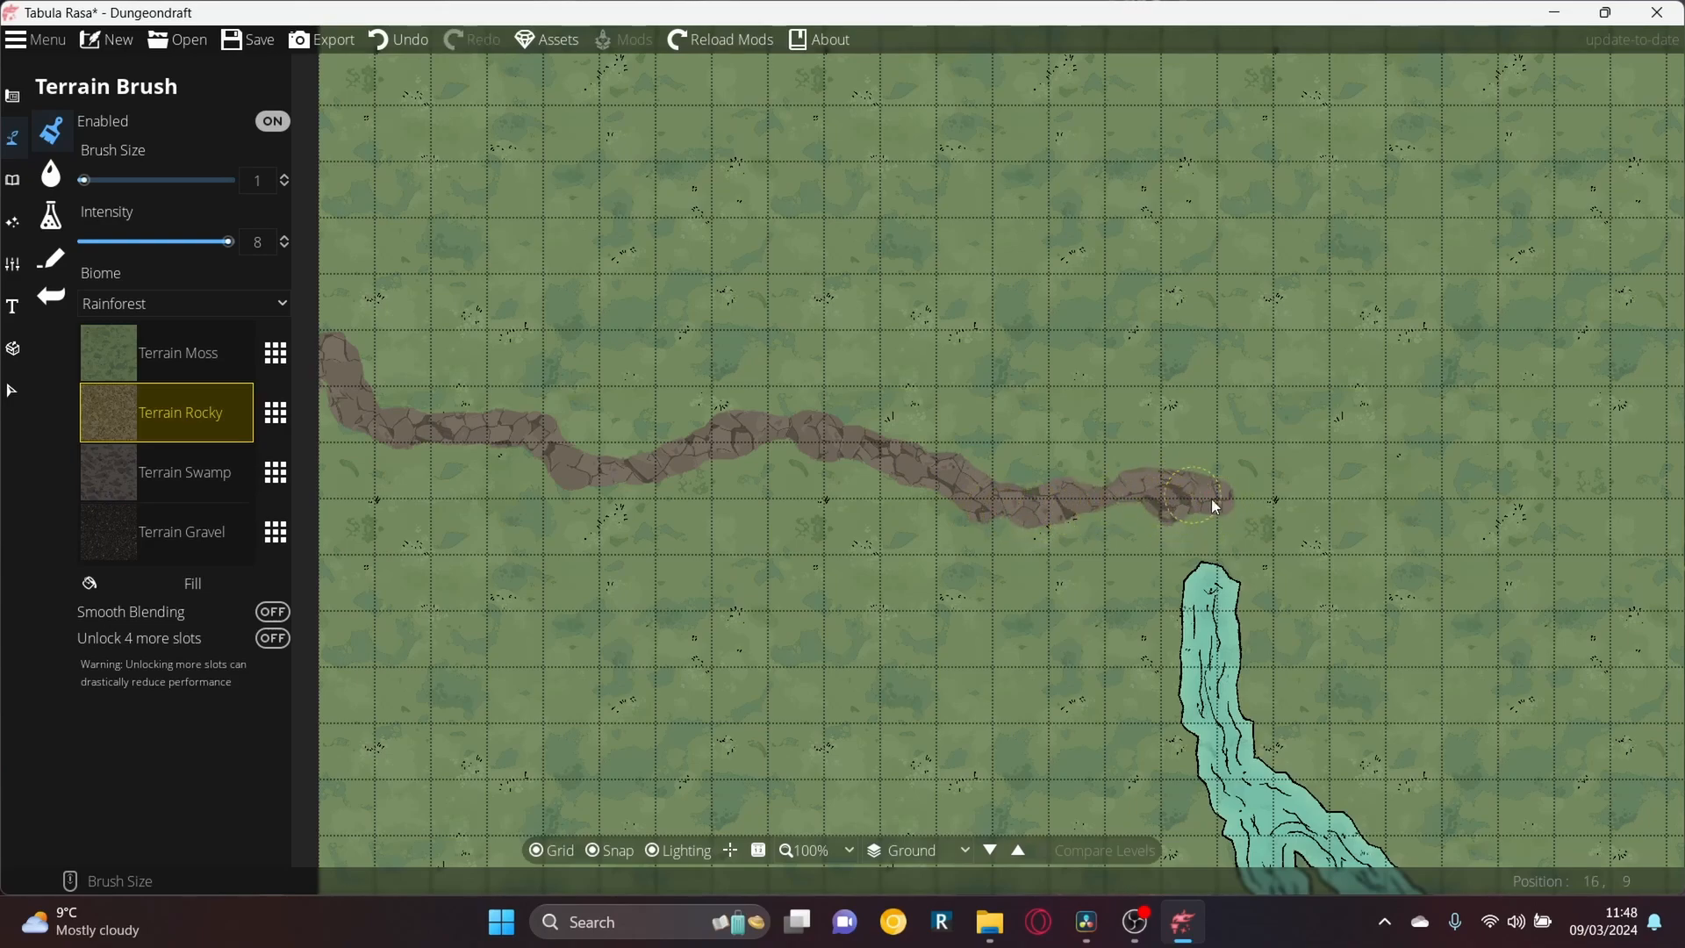
Replace Terrain Rocky with Terrain Dirt as the material of the painted path
scroll(1076, 572, down, 5)
scroll(1095, 499, up, 5)
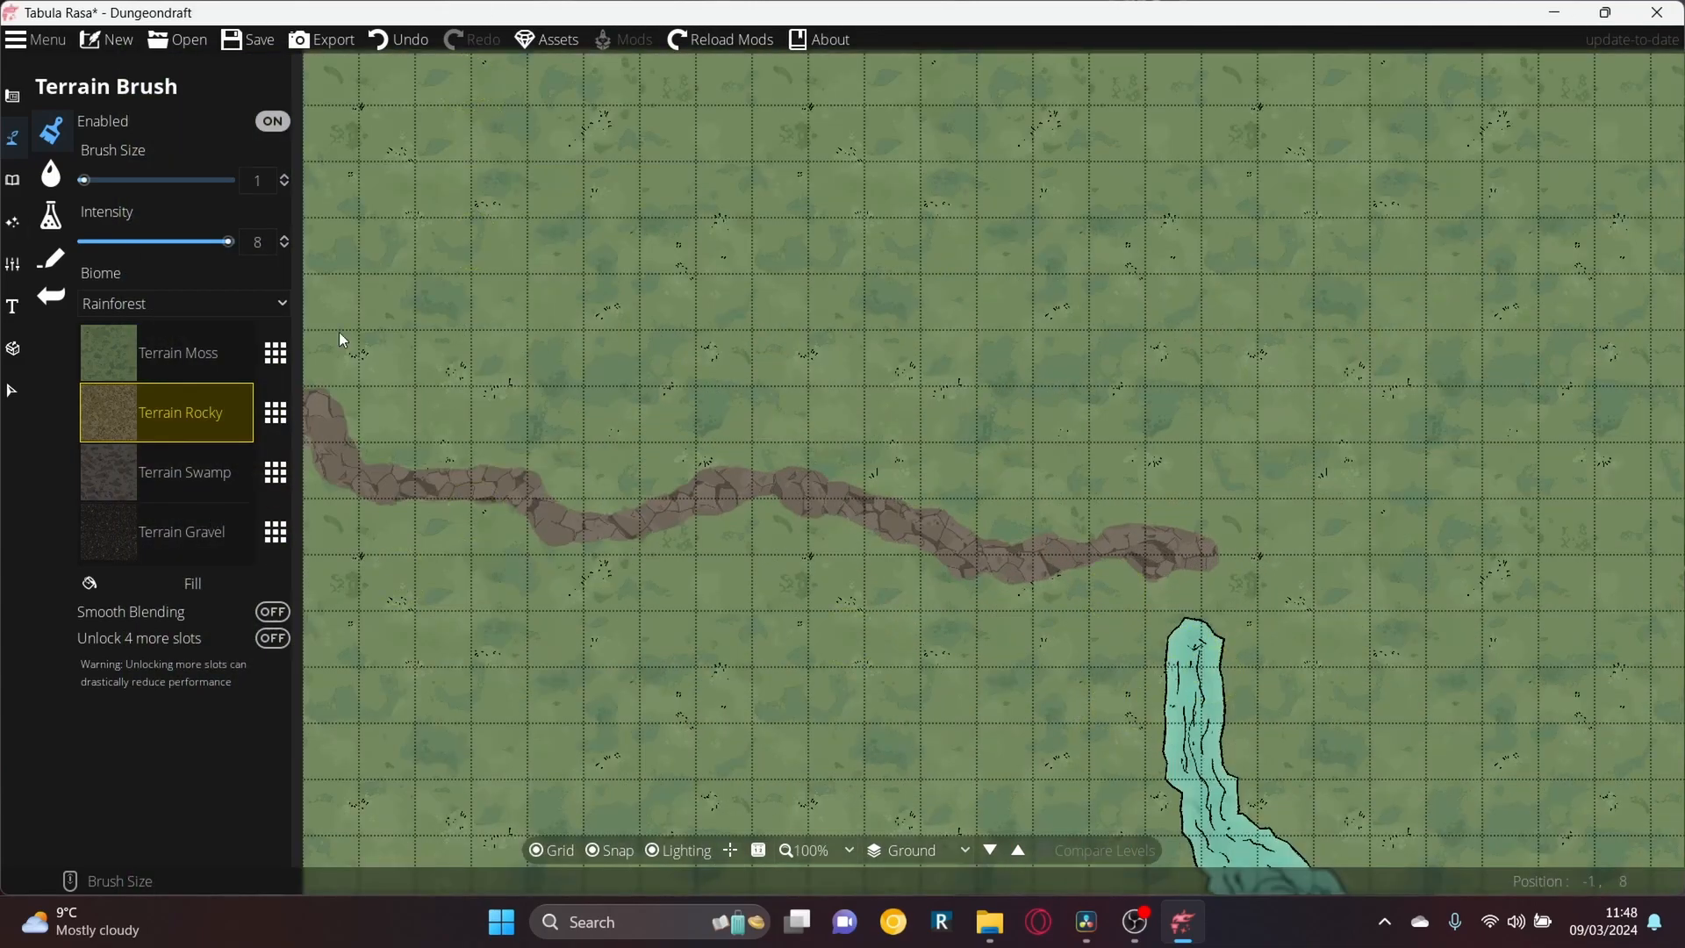
click(275, 412)
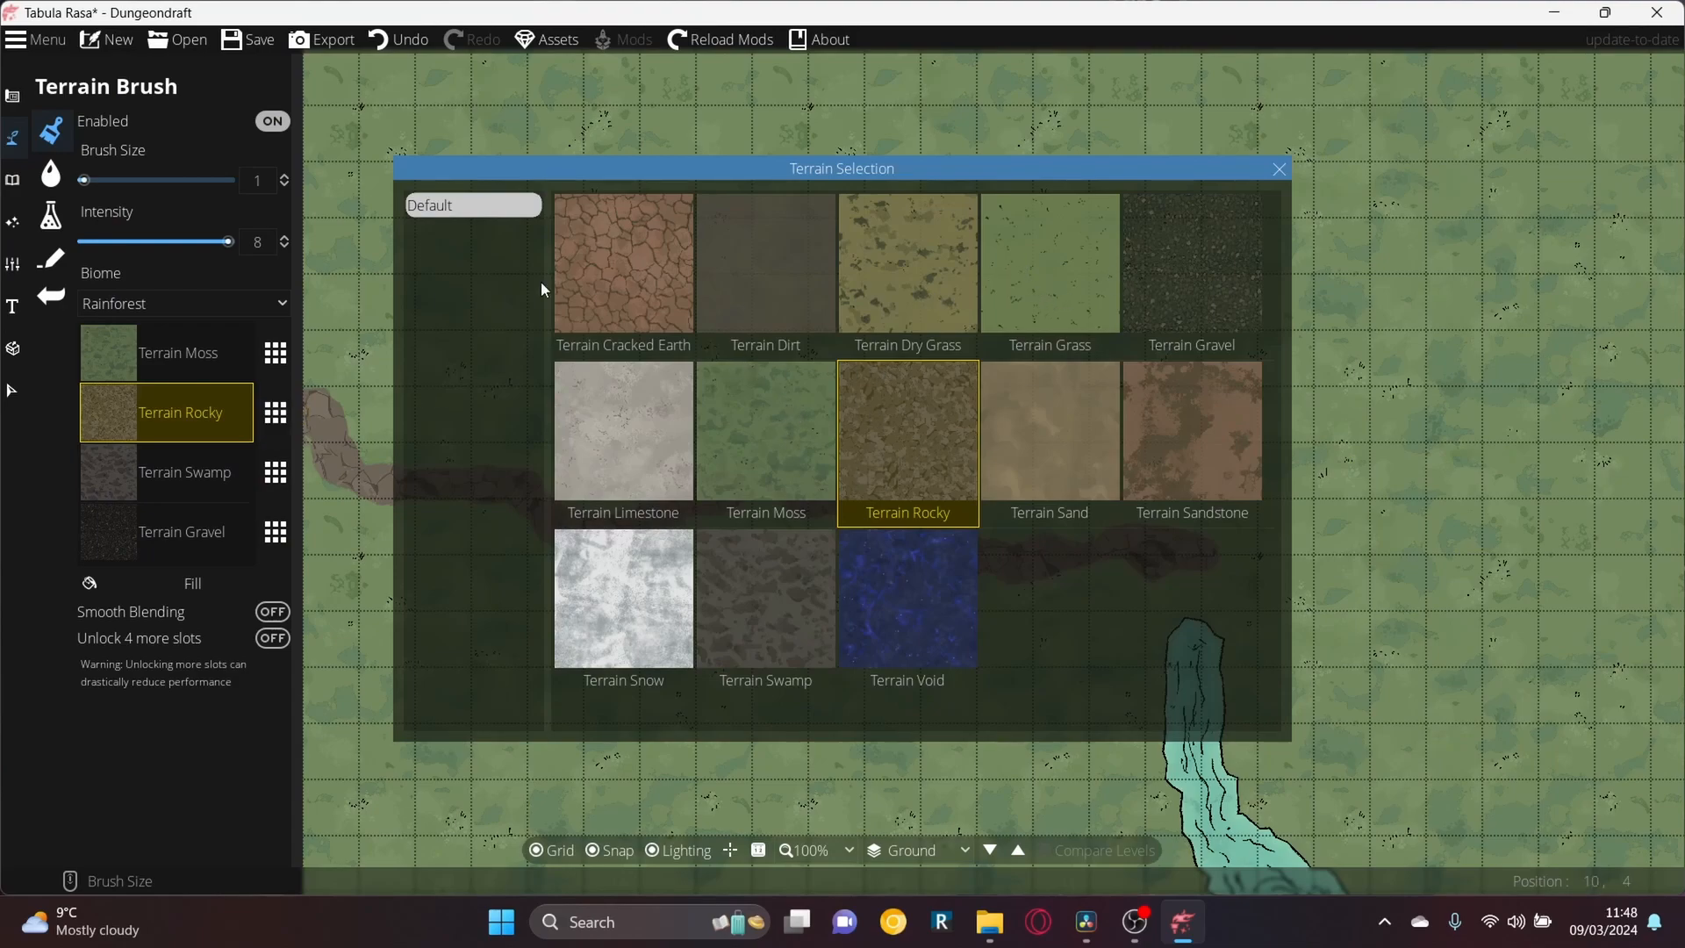
click(741, 295)
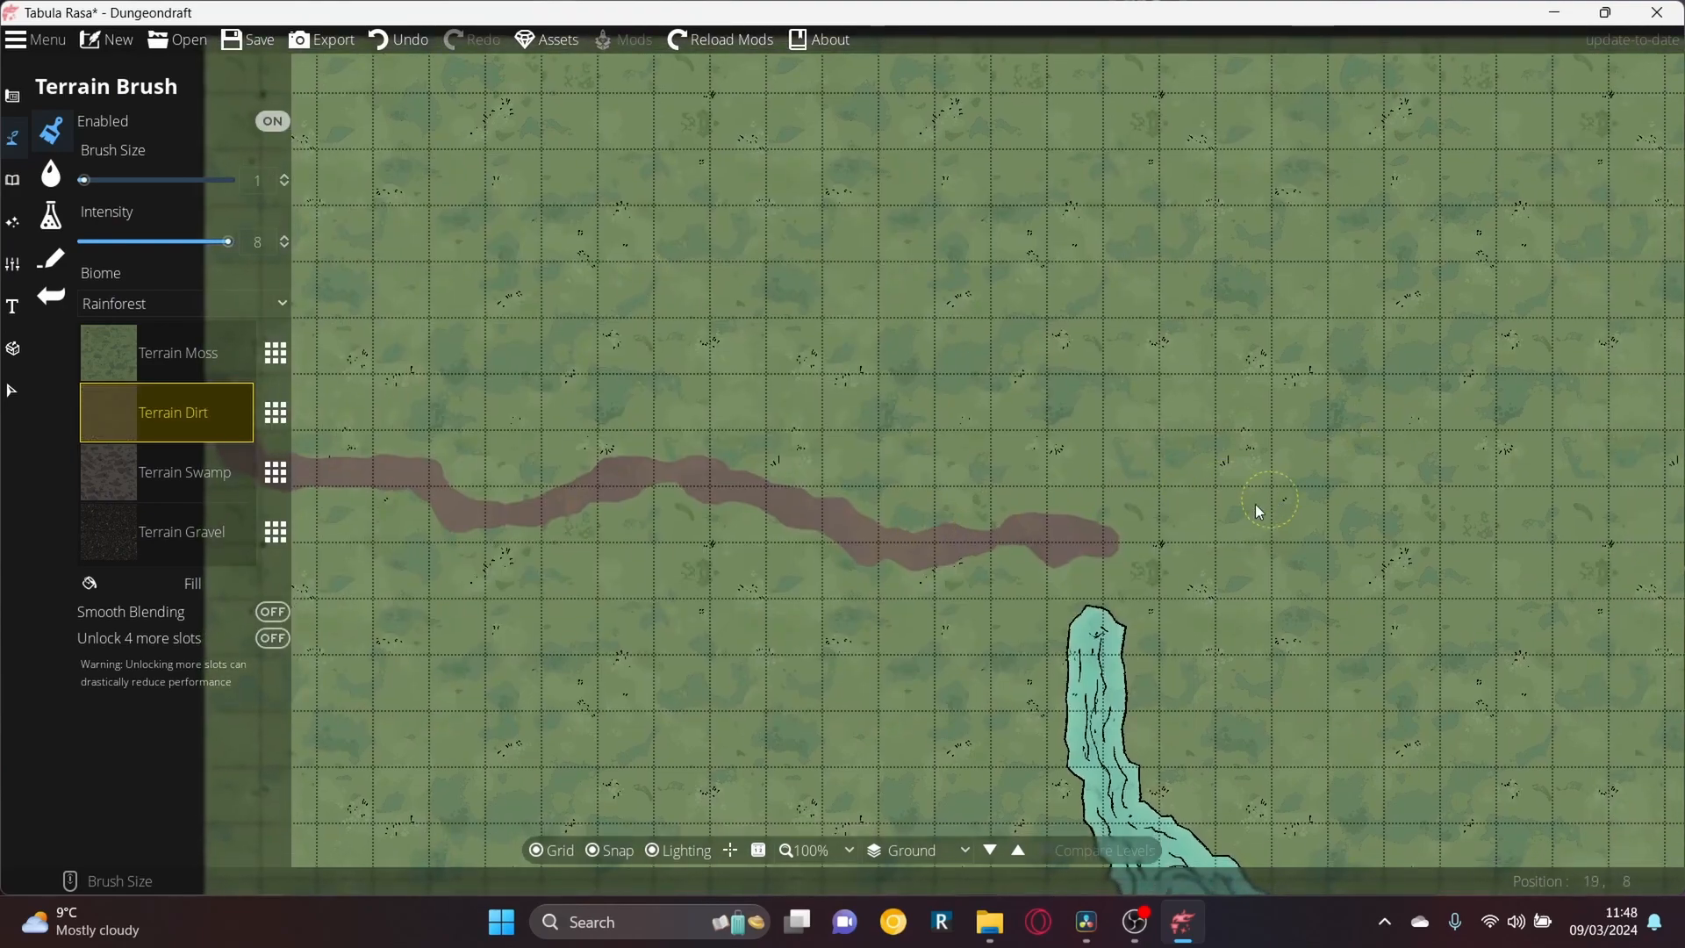
scroll(1087, 575, down, 1)
scroll(1084, 566, up, 6)
scroll(1083, 566, up, 4)
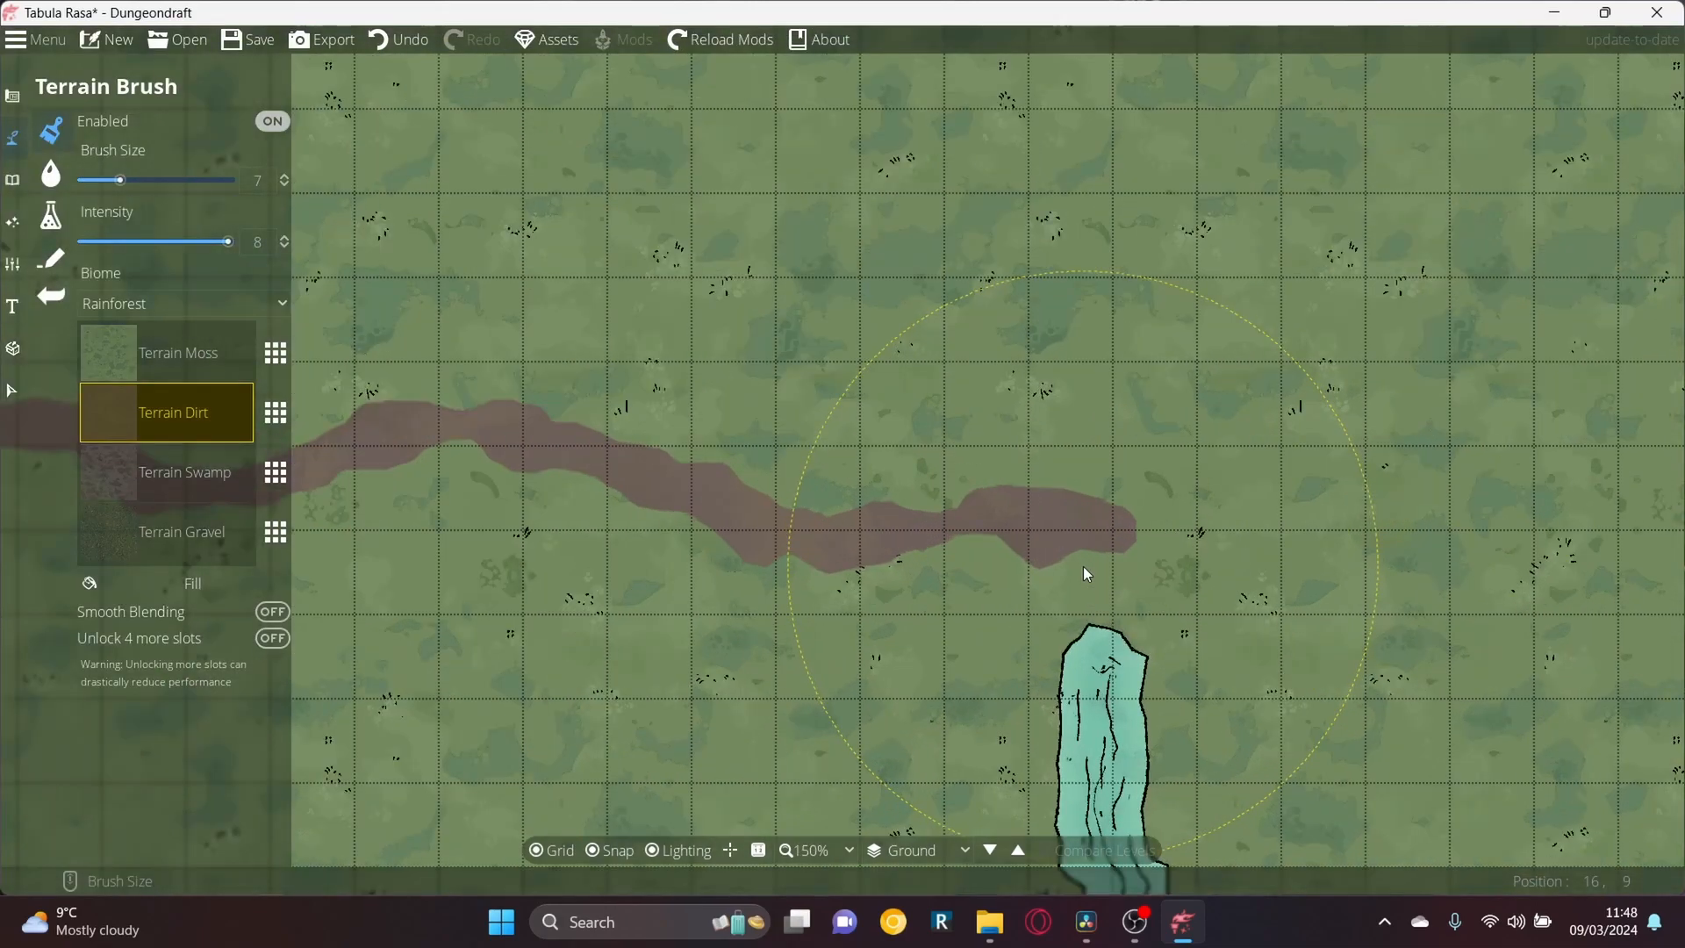
scroll(913, 483, down, 3)
scroll(913, 483, down, 2)
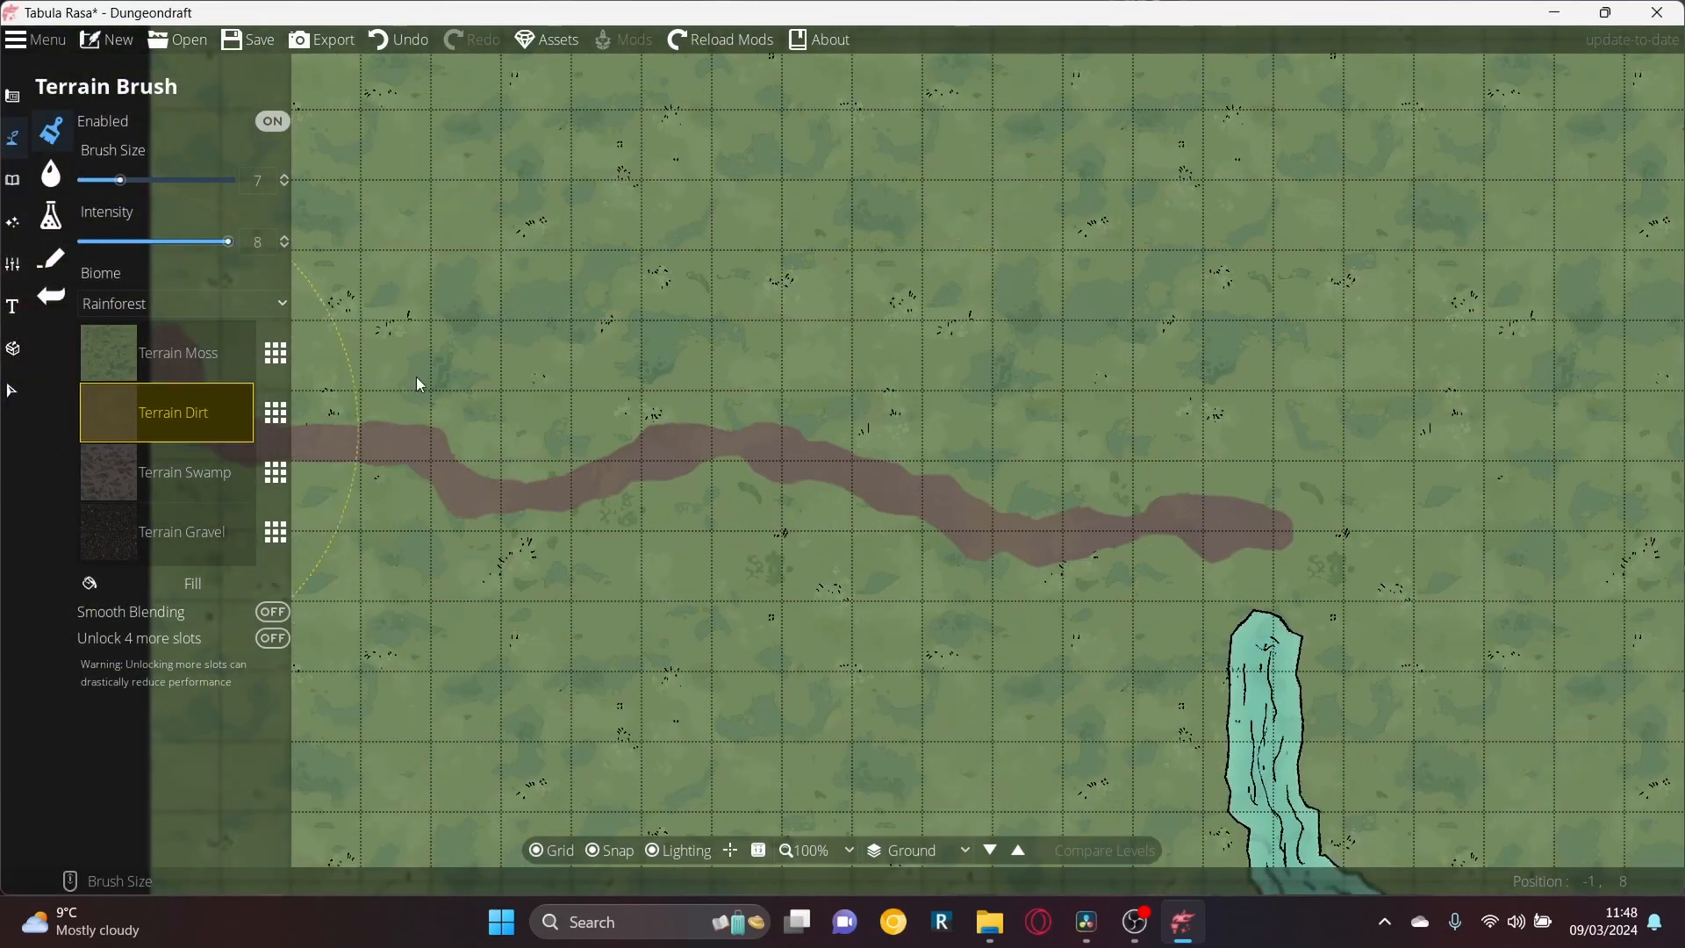
Try Terrain Dry Grass and Terrain Grass on the path, and return it to Terrain Dirt
click(288, 425)
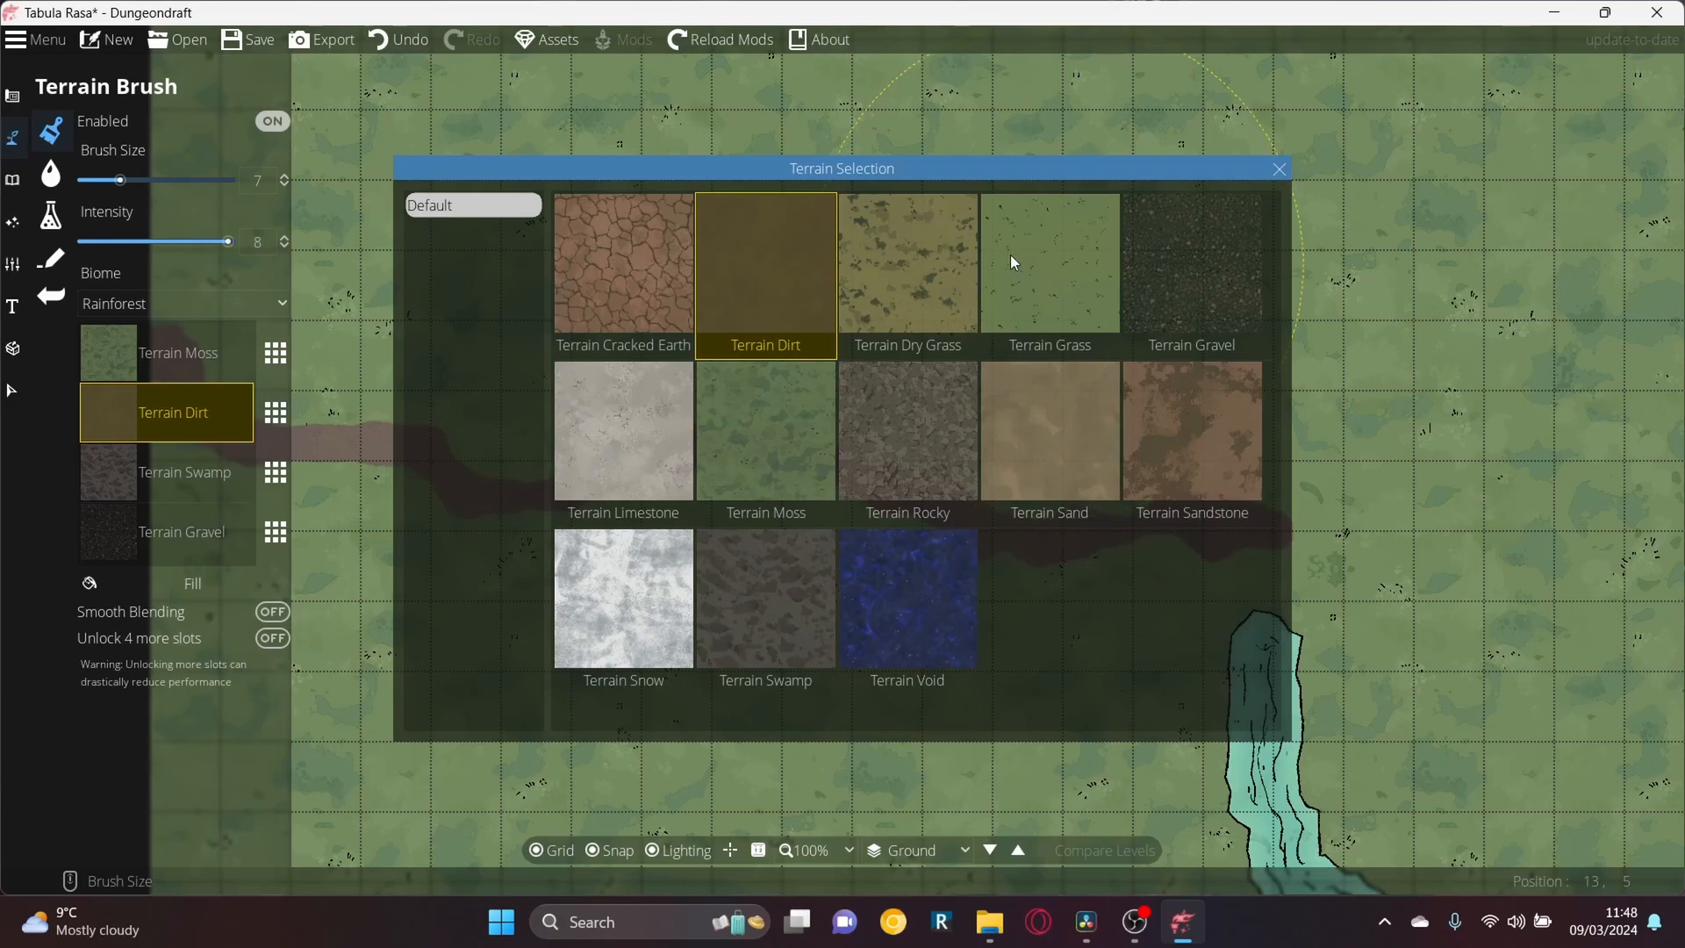
click(877, 255)
click(276, 413)
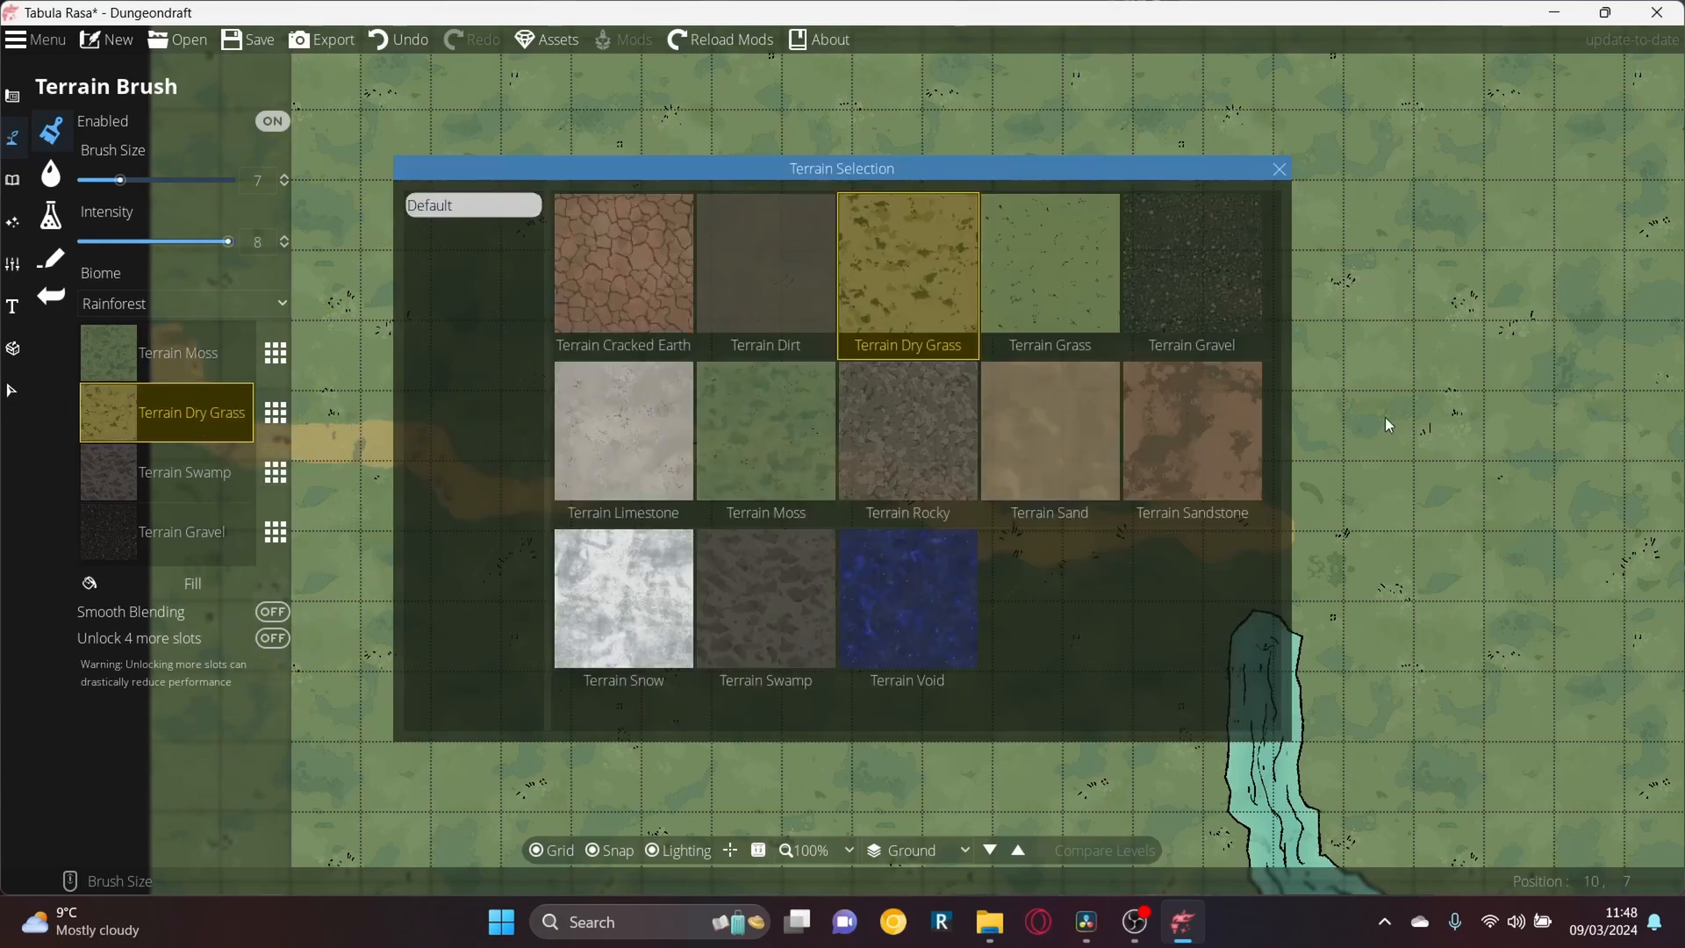
click(1093, 314)
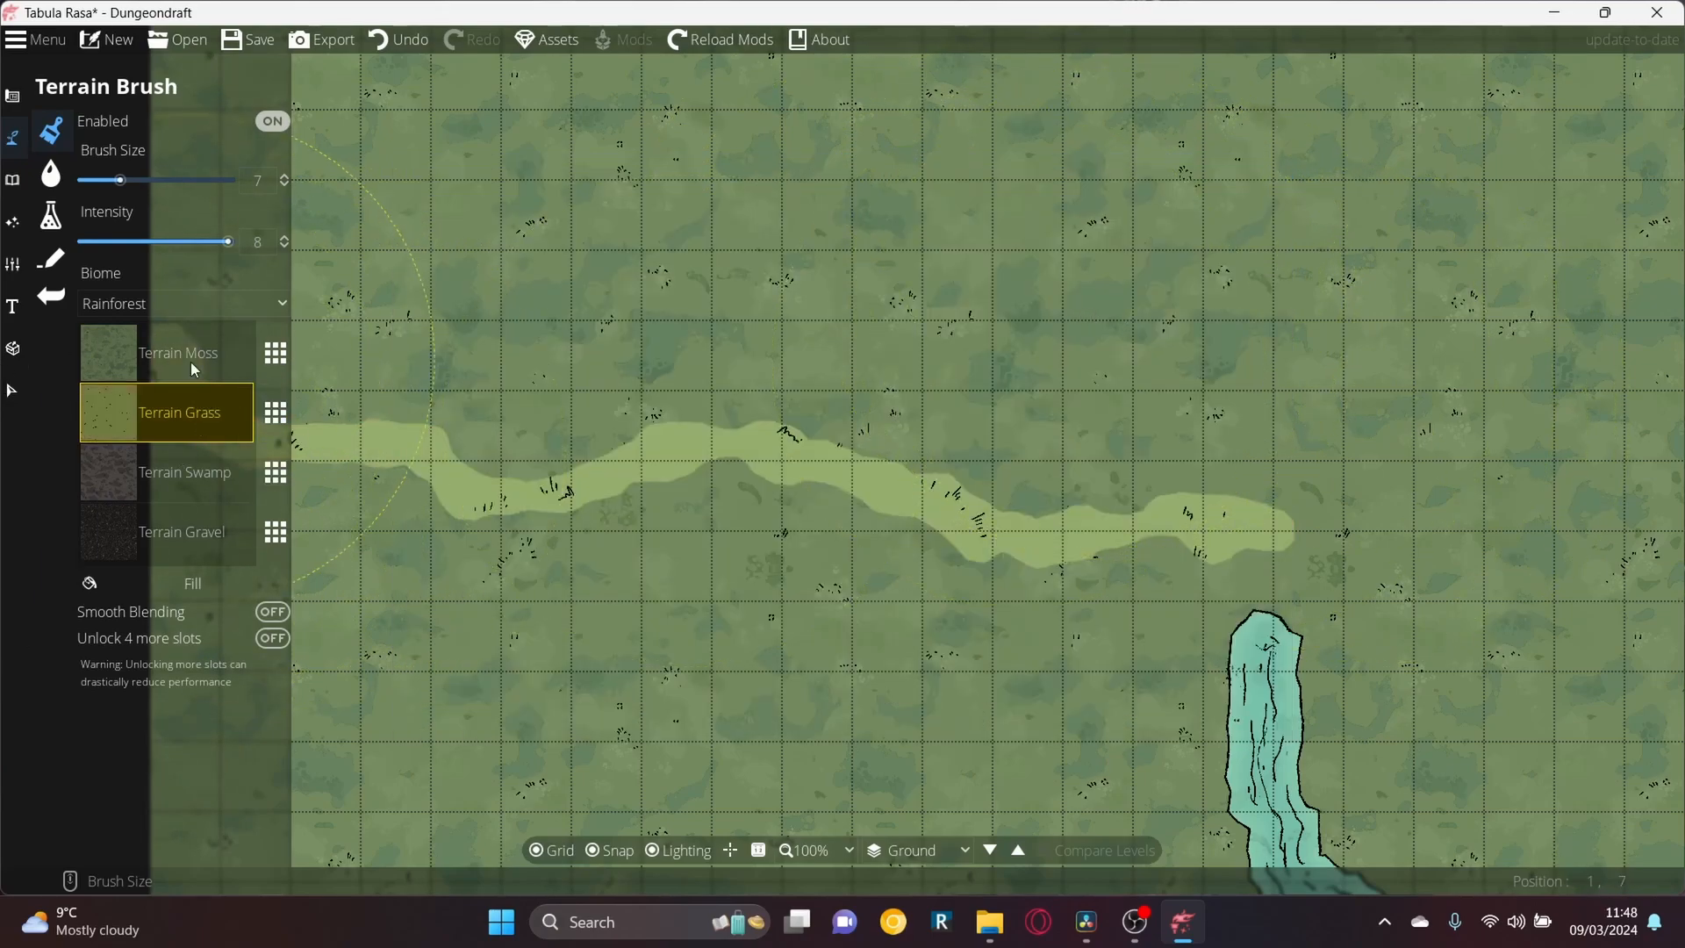
click(289, 435)
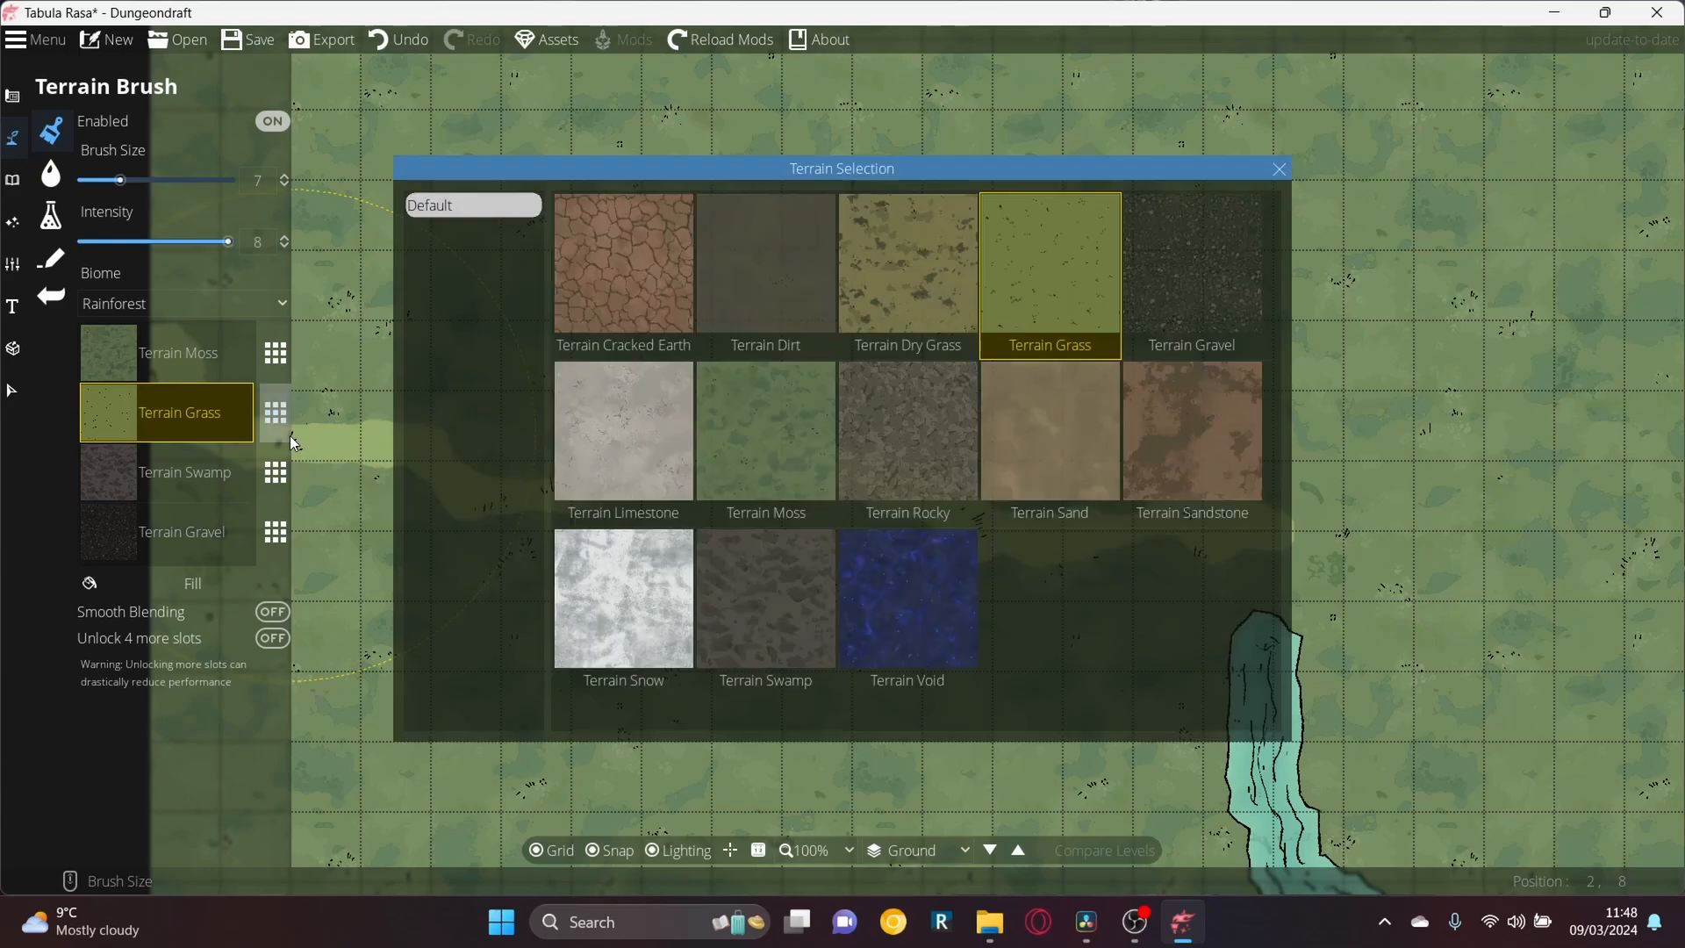
click(760, 271)
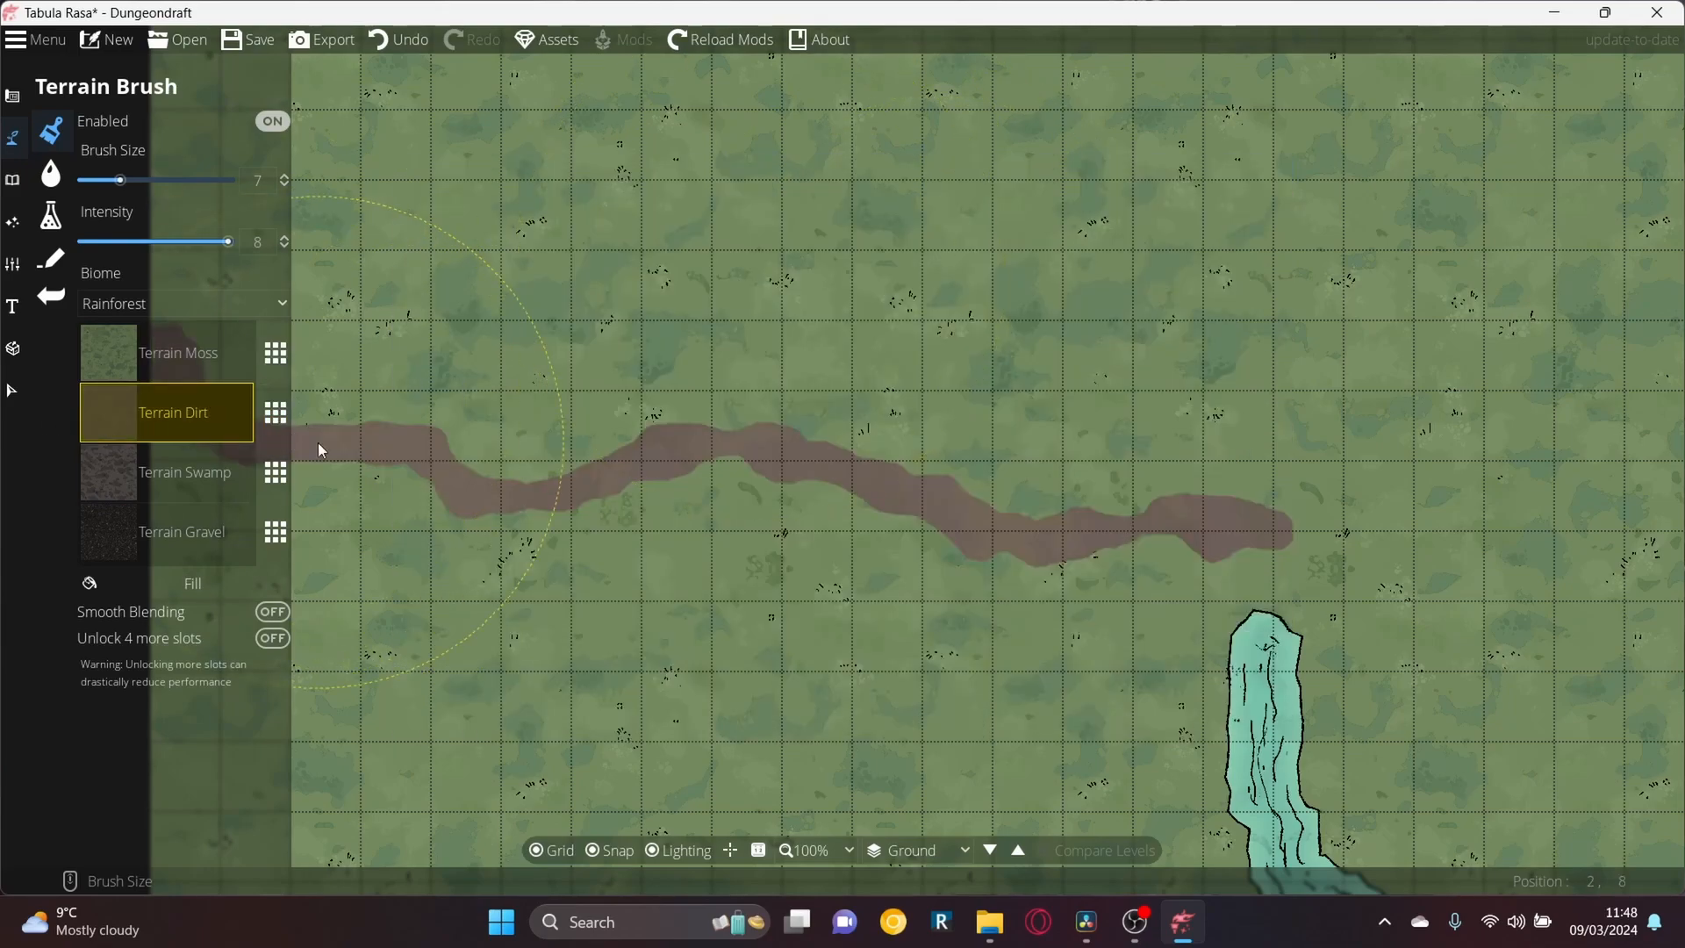
Compare Terrain Rocky on the path once more and switch back to Terrain Dirt
click(274, 414)
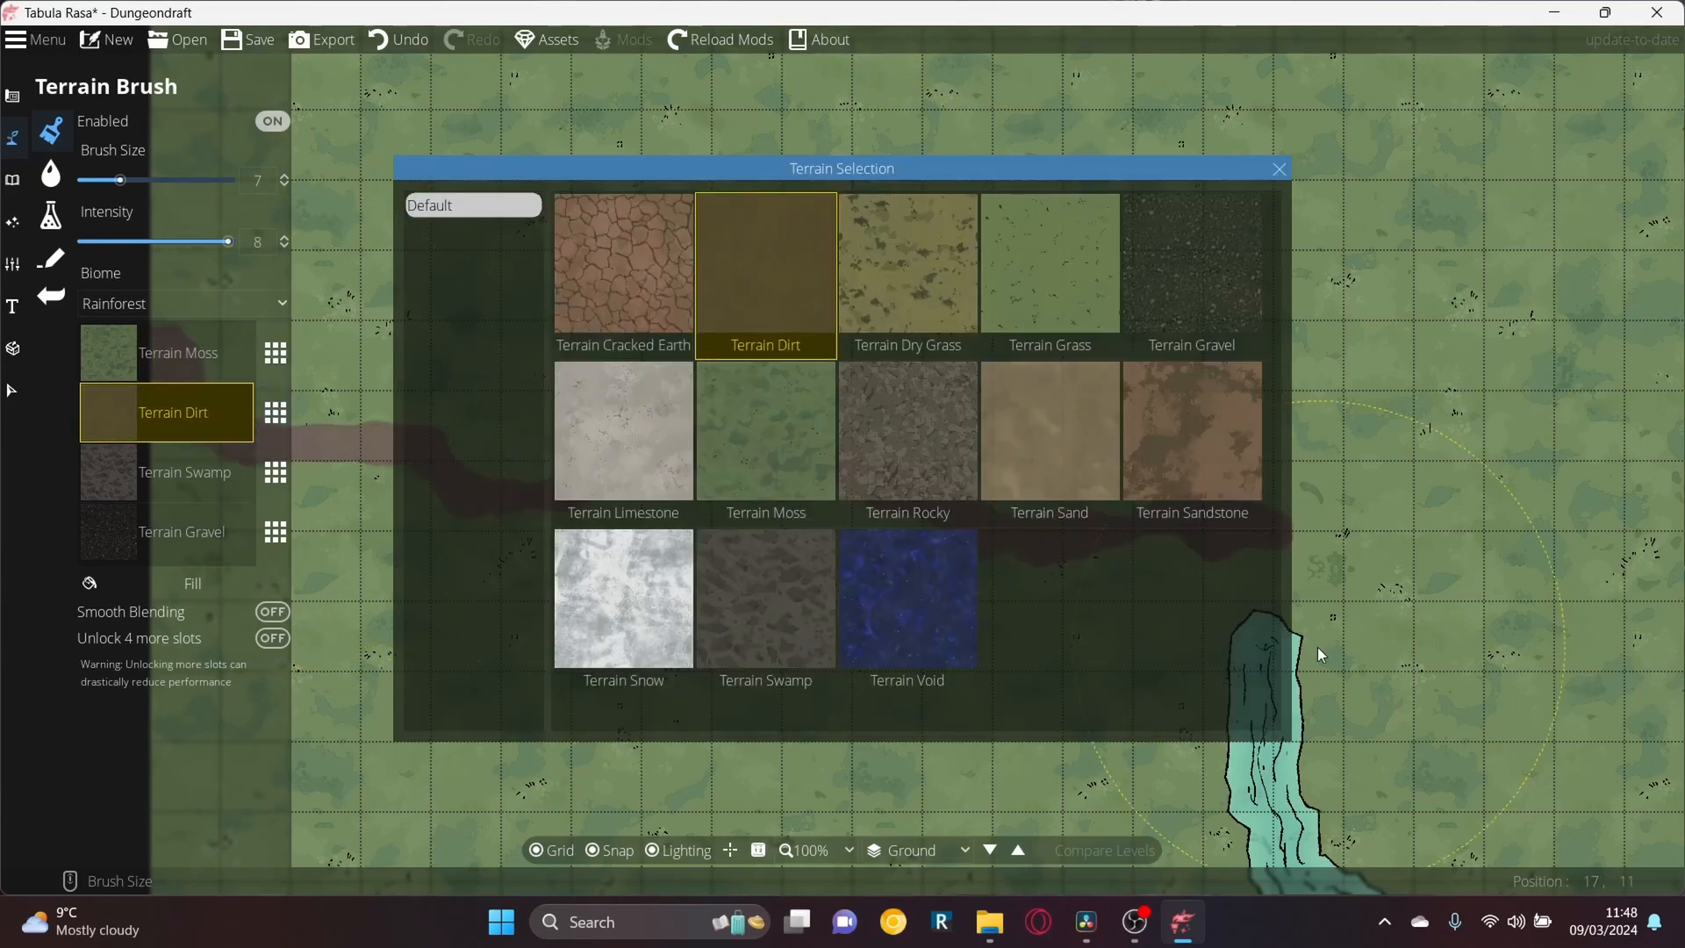
click(904, 463)
scroll(830, 524, down, 1)
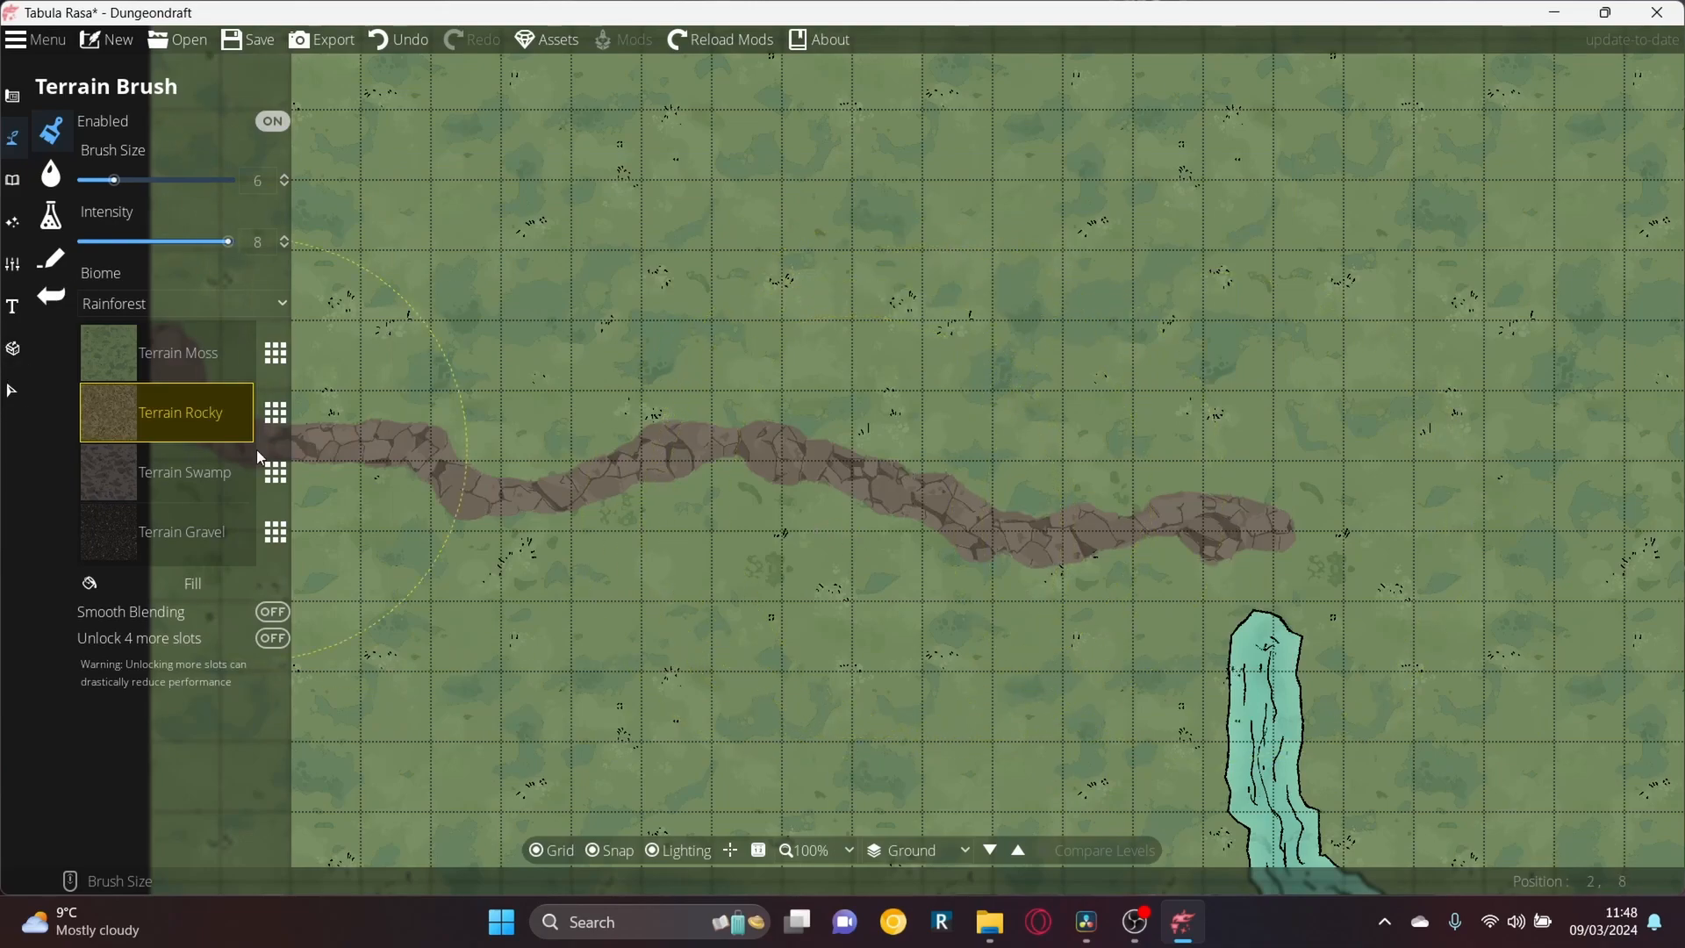
click(274, 414)
click(740, 237)
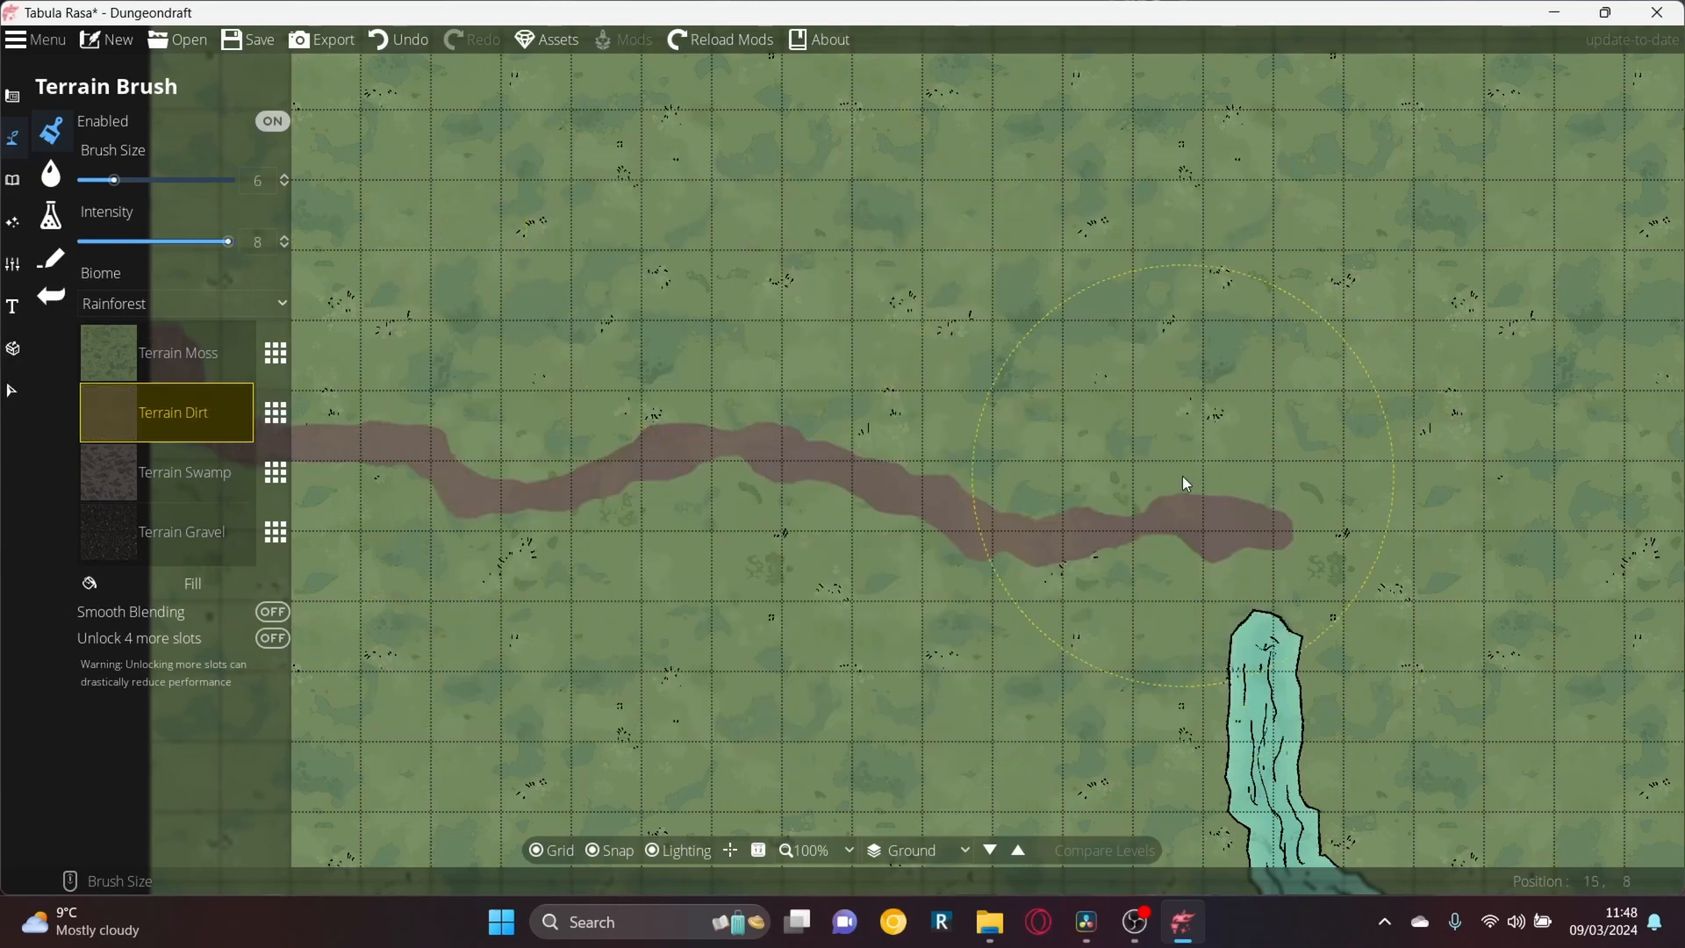
Set the terrain brush size to 2 with the whole map in view
scroll(1183, 476, down, 2)
scroll(1282, 470, up, 1)
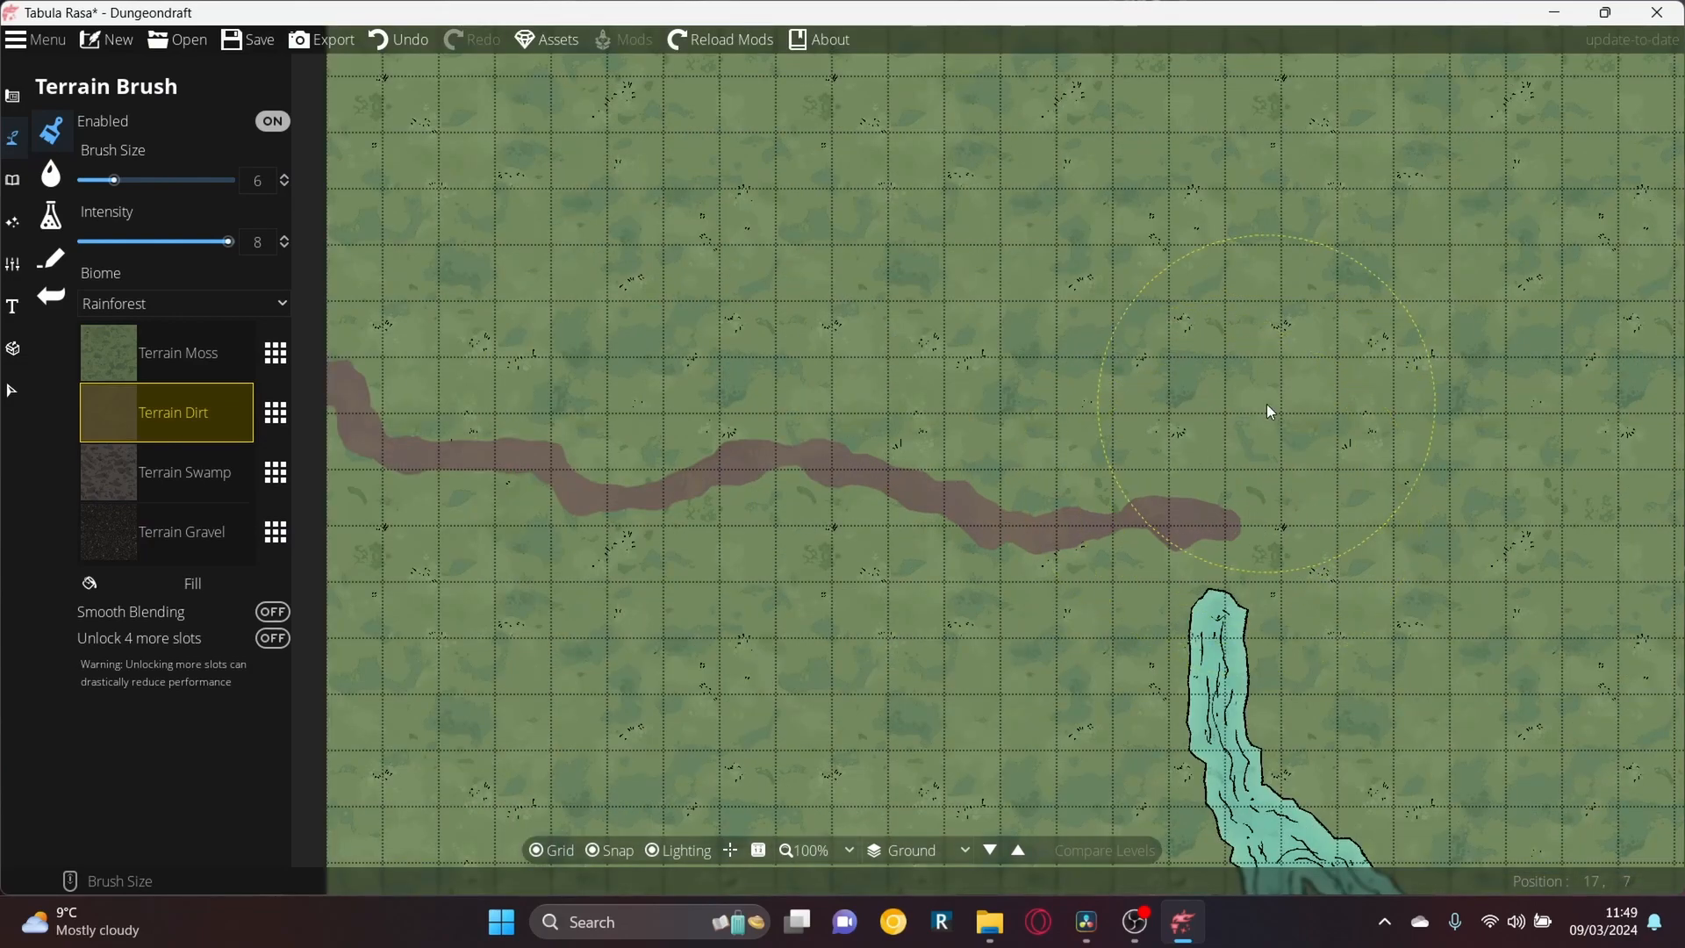
scroll(1266, 404, down, 1)
scroll(1264, 406, up, 1)
scroll(1264, 406, up, 2)
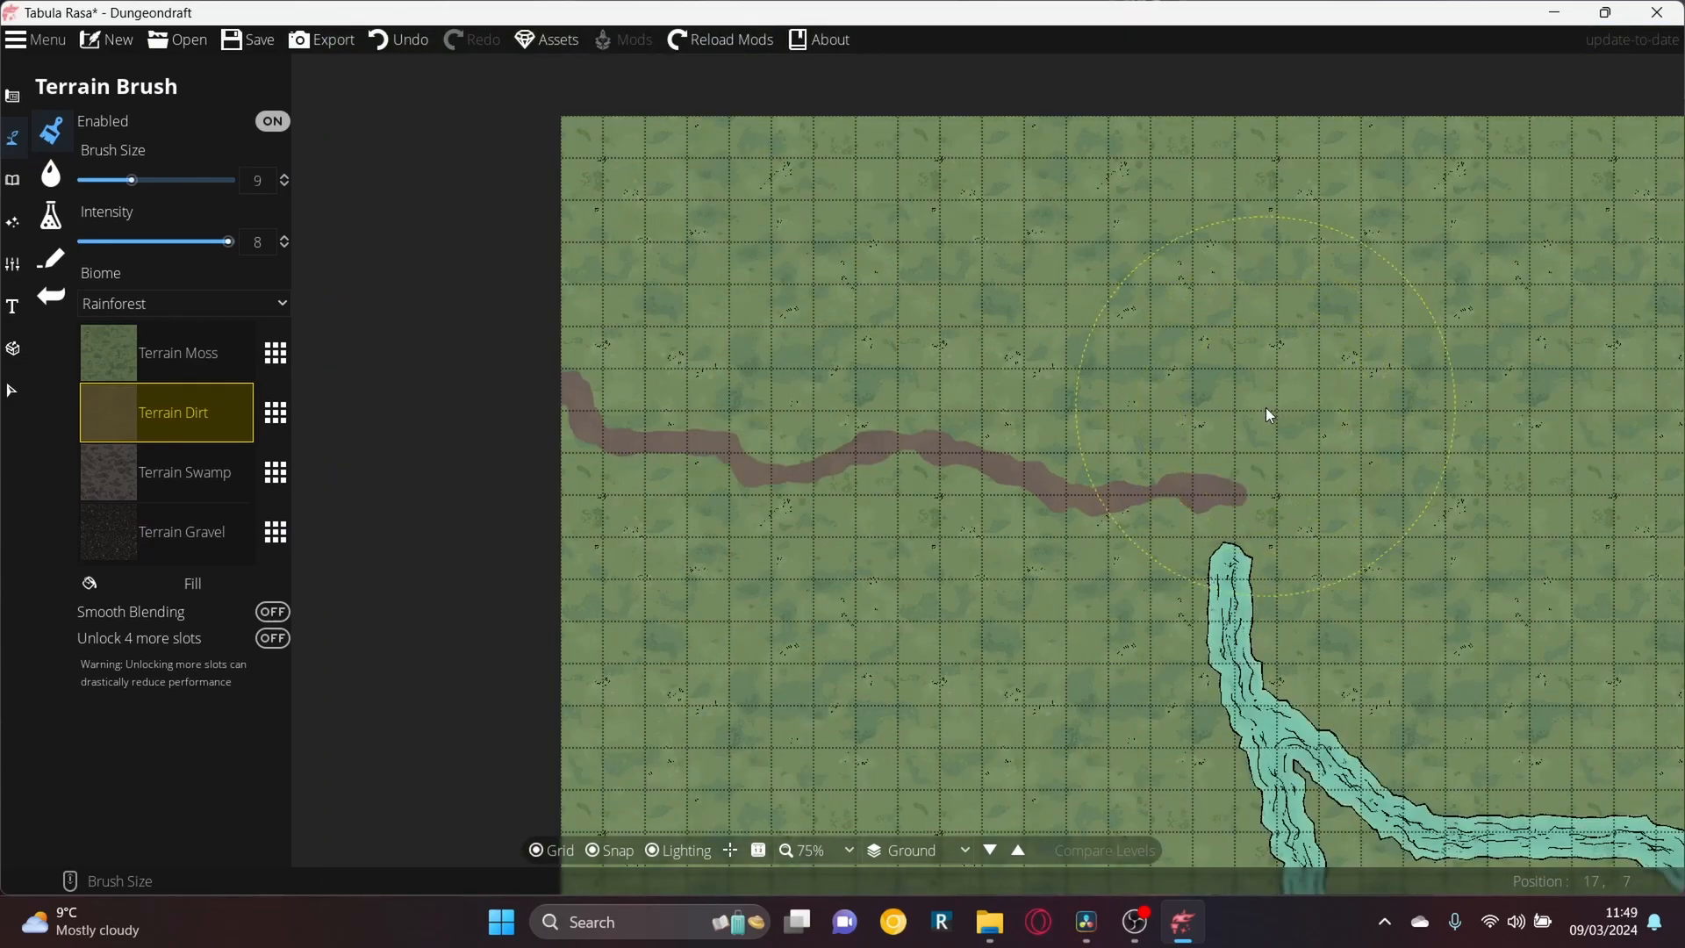
click(1252, 475)
scroll(1238, 479, down, 1)
scroll(1120, 469, down, 1)
scroll(1200, 459, up, 1)
scroll(1198, 460, down, 1)
scroll(1140, 459, up, 1)
scroll(1139, 461, down, 6)
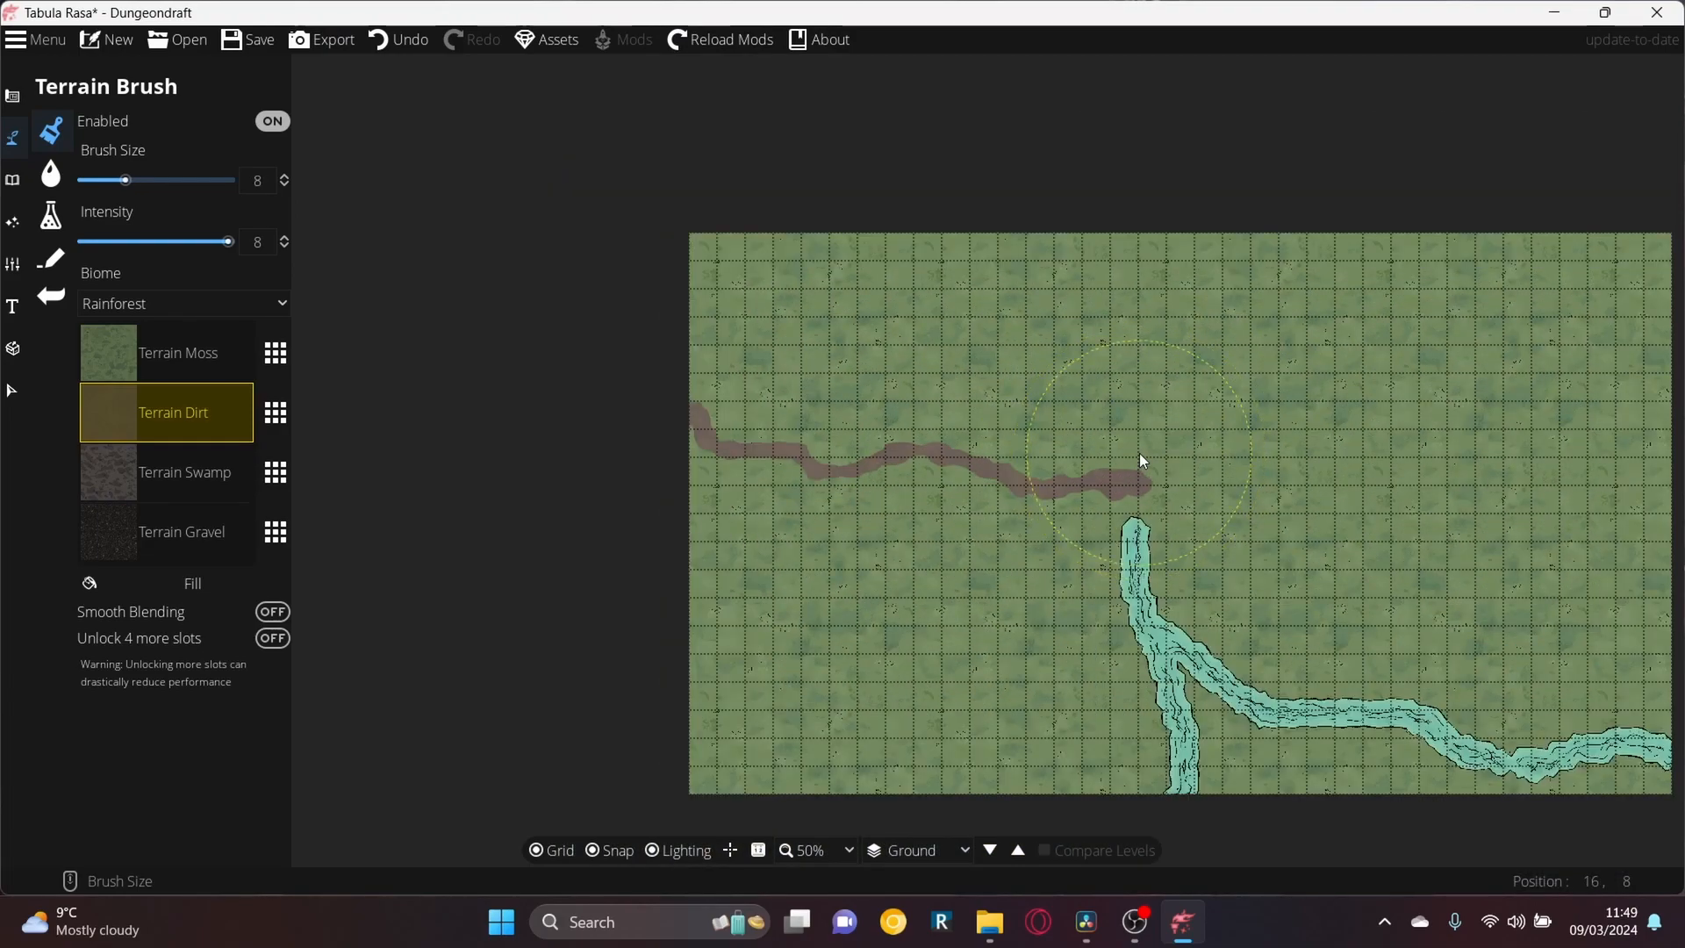
scroll(1023, 468, down, 1)
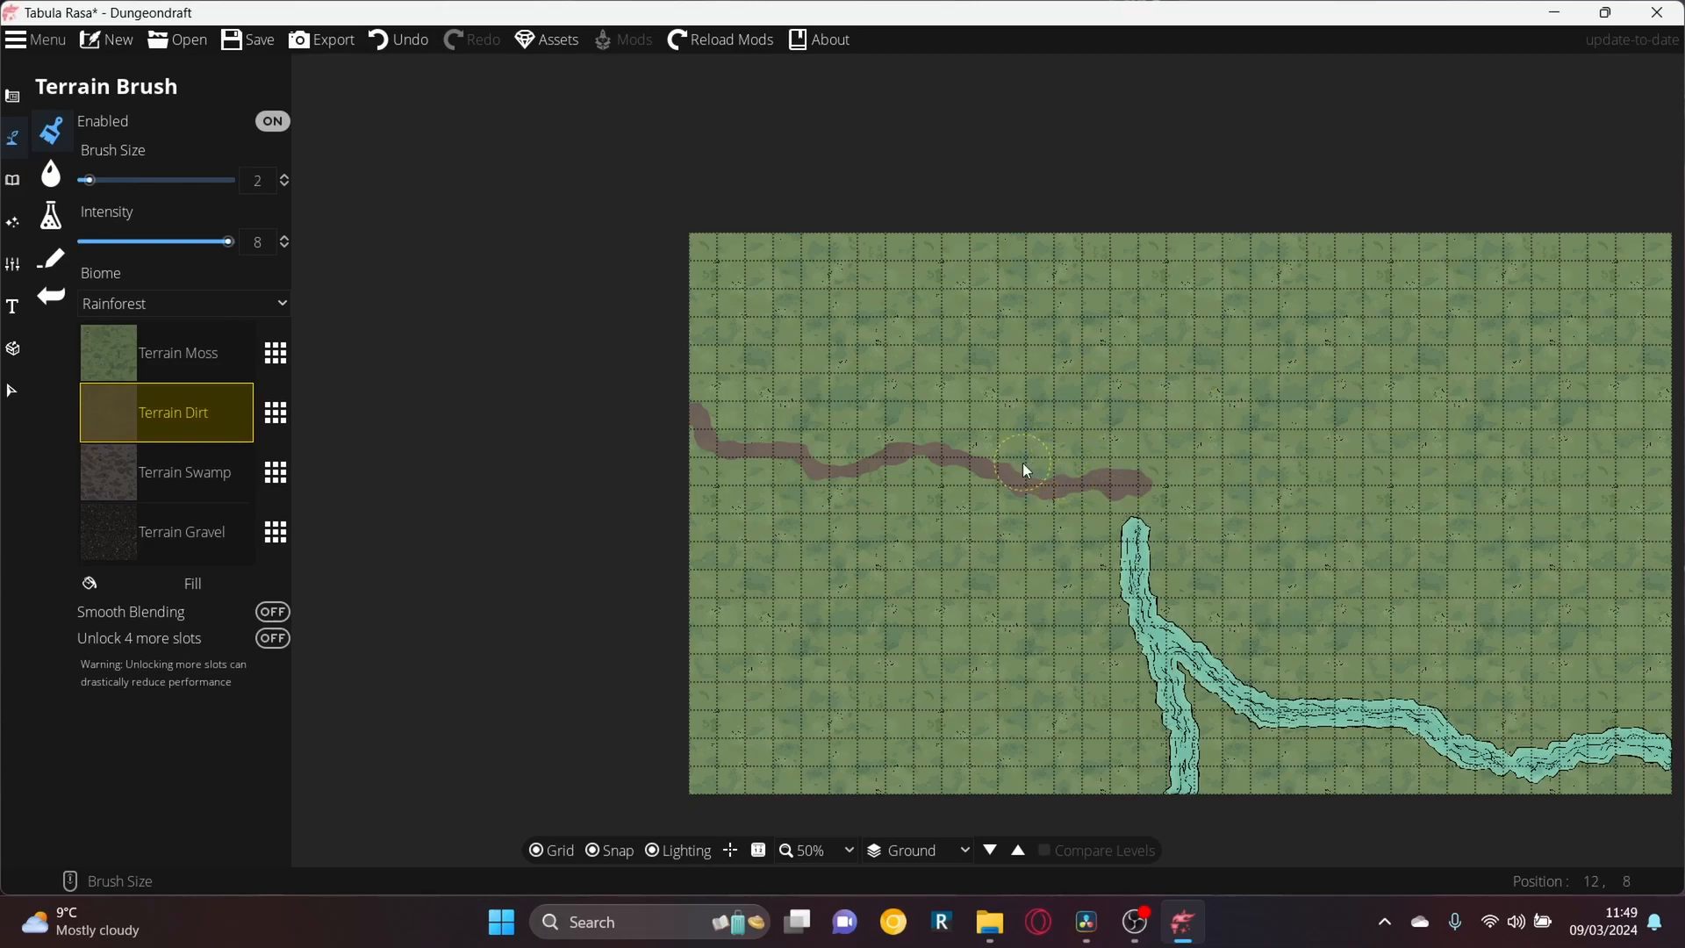
Paint a large, solid, irregular dirt clearing around the river's upper end, joined to the path and bulging out on its east side
drag(1049, 404, 1040, 427)
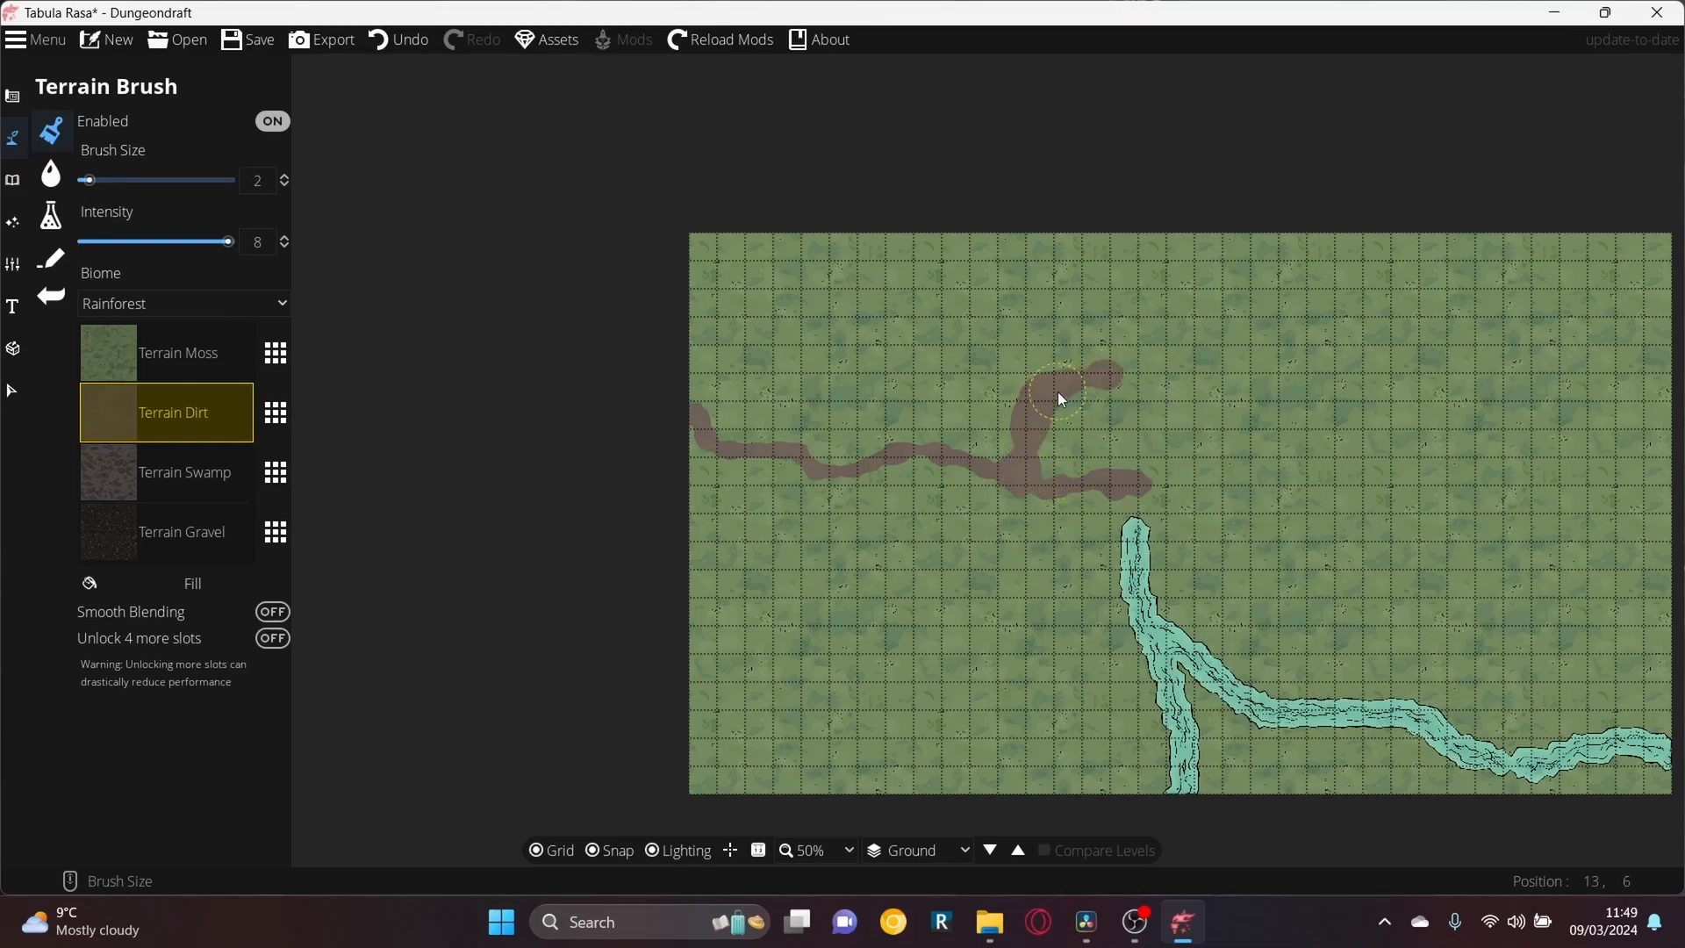
drag(1241, 400, 1270, 440)
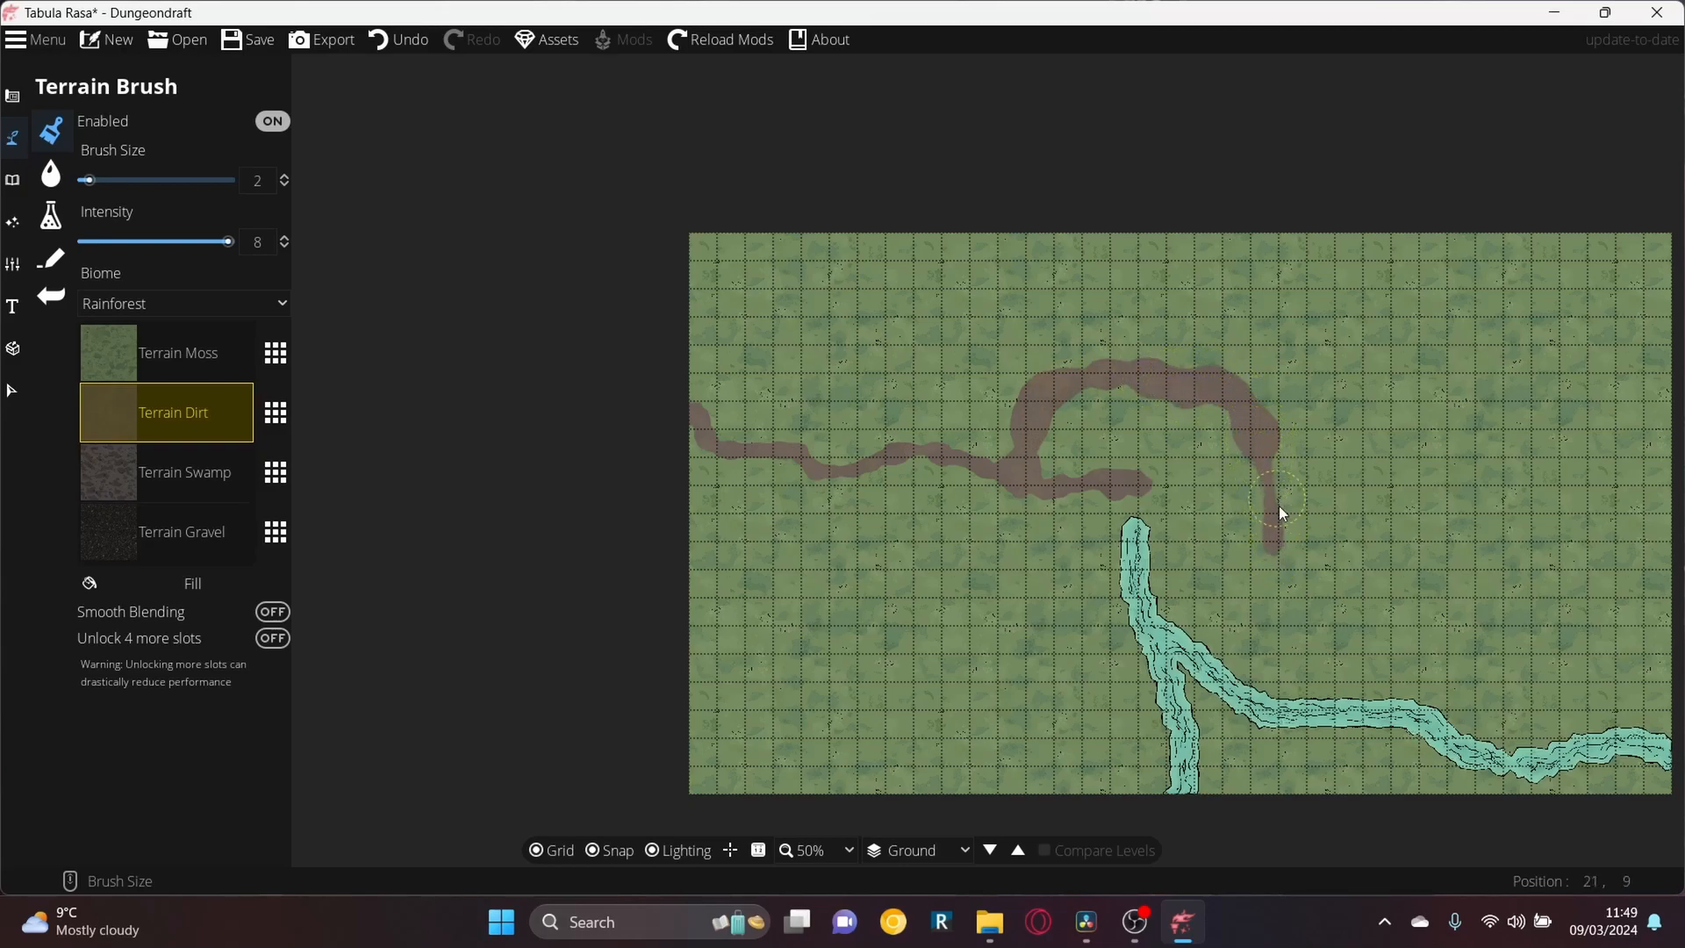
drag(1232, 602, 1077, 626)
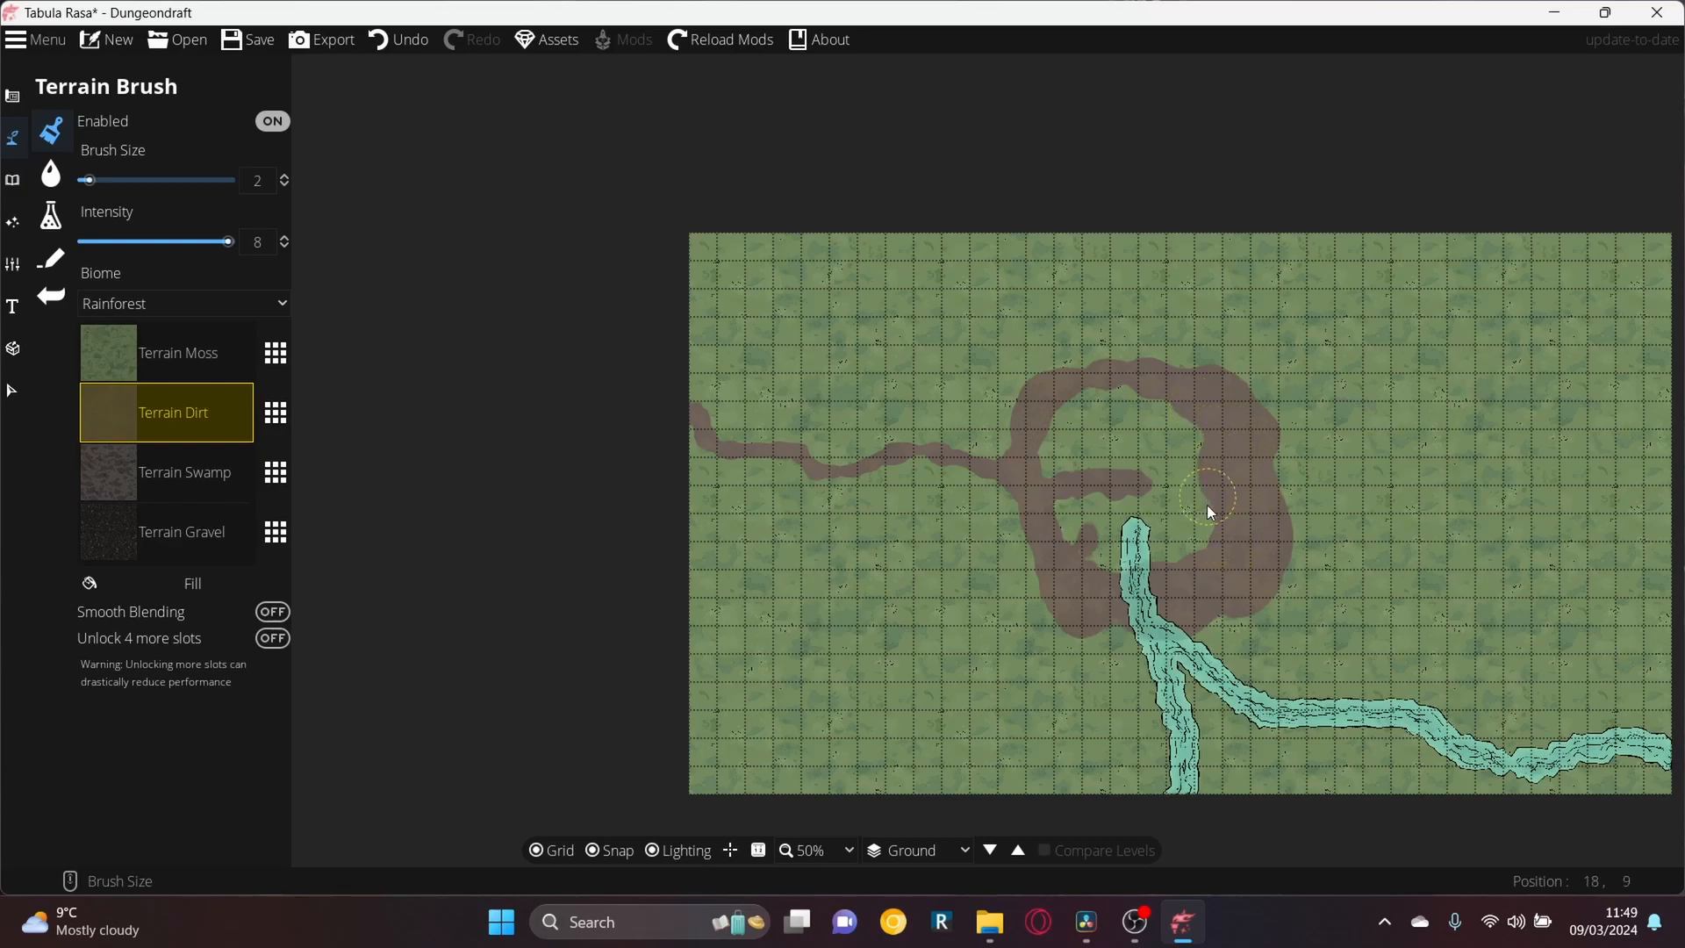
mouse_move(1145, 560)
mouse_down()
mouse_move(1090, 522)
mouse_move(1192, 528)
mouse_up()
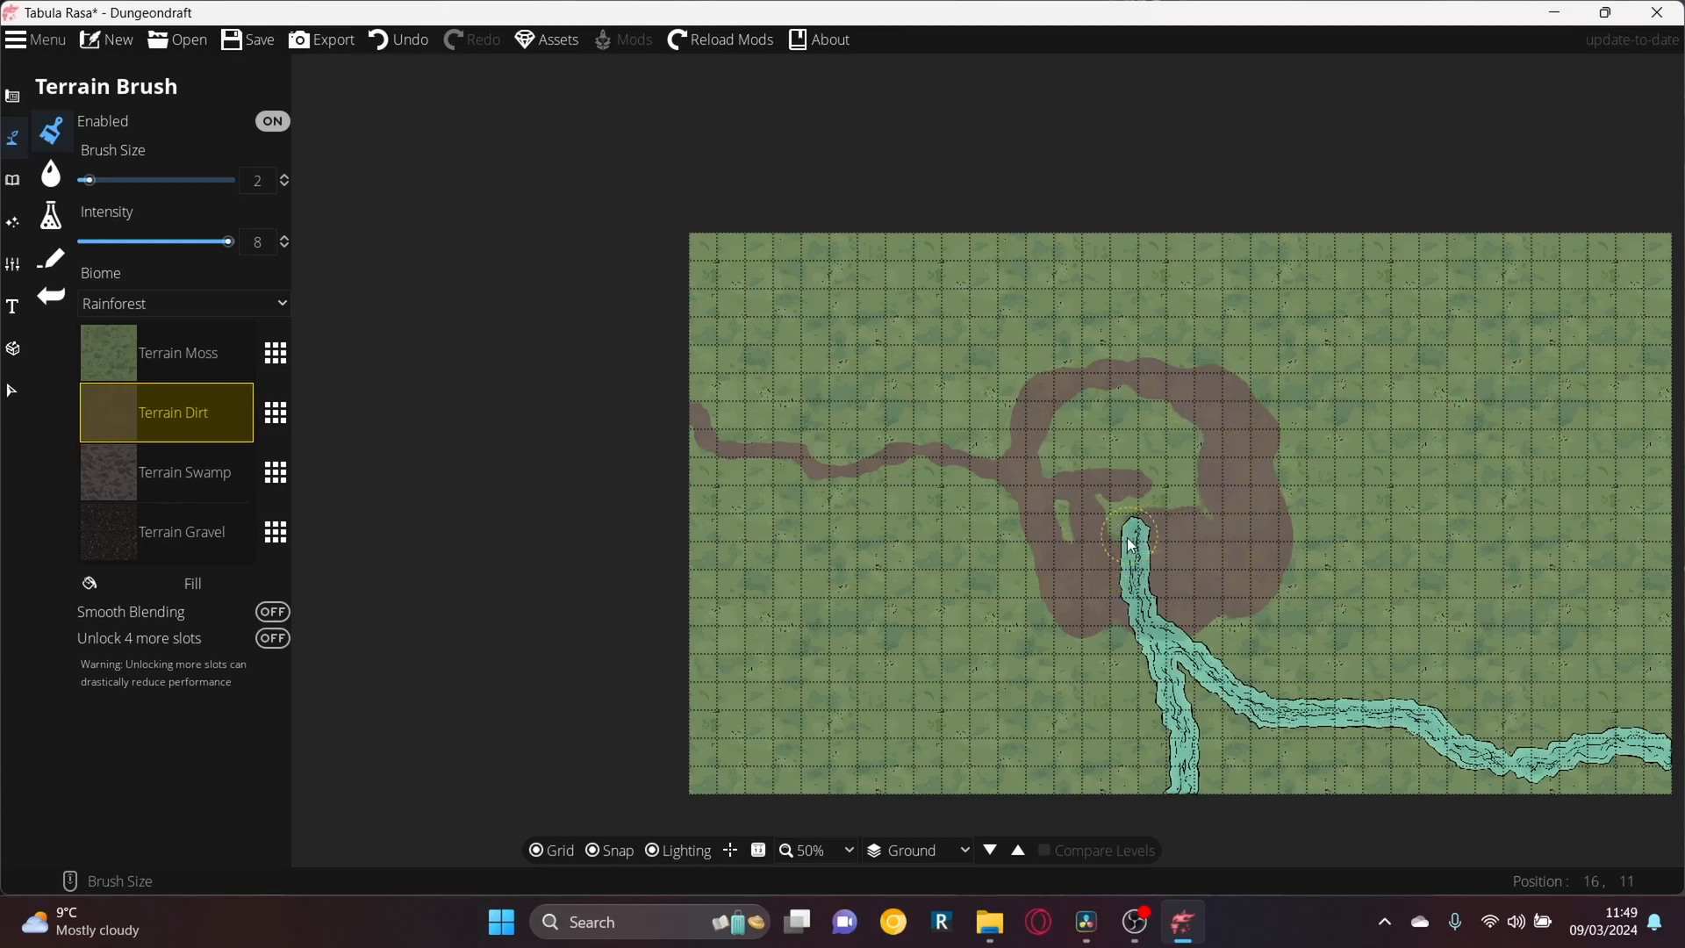
mouse_move(1083, 533)
mouse_down()
mouse_move(1104, 494)
mouse_move(1200, 596)
mouse_up()
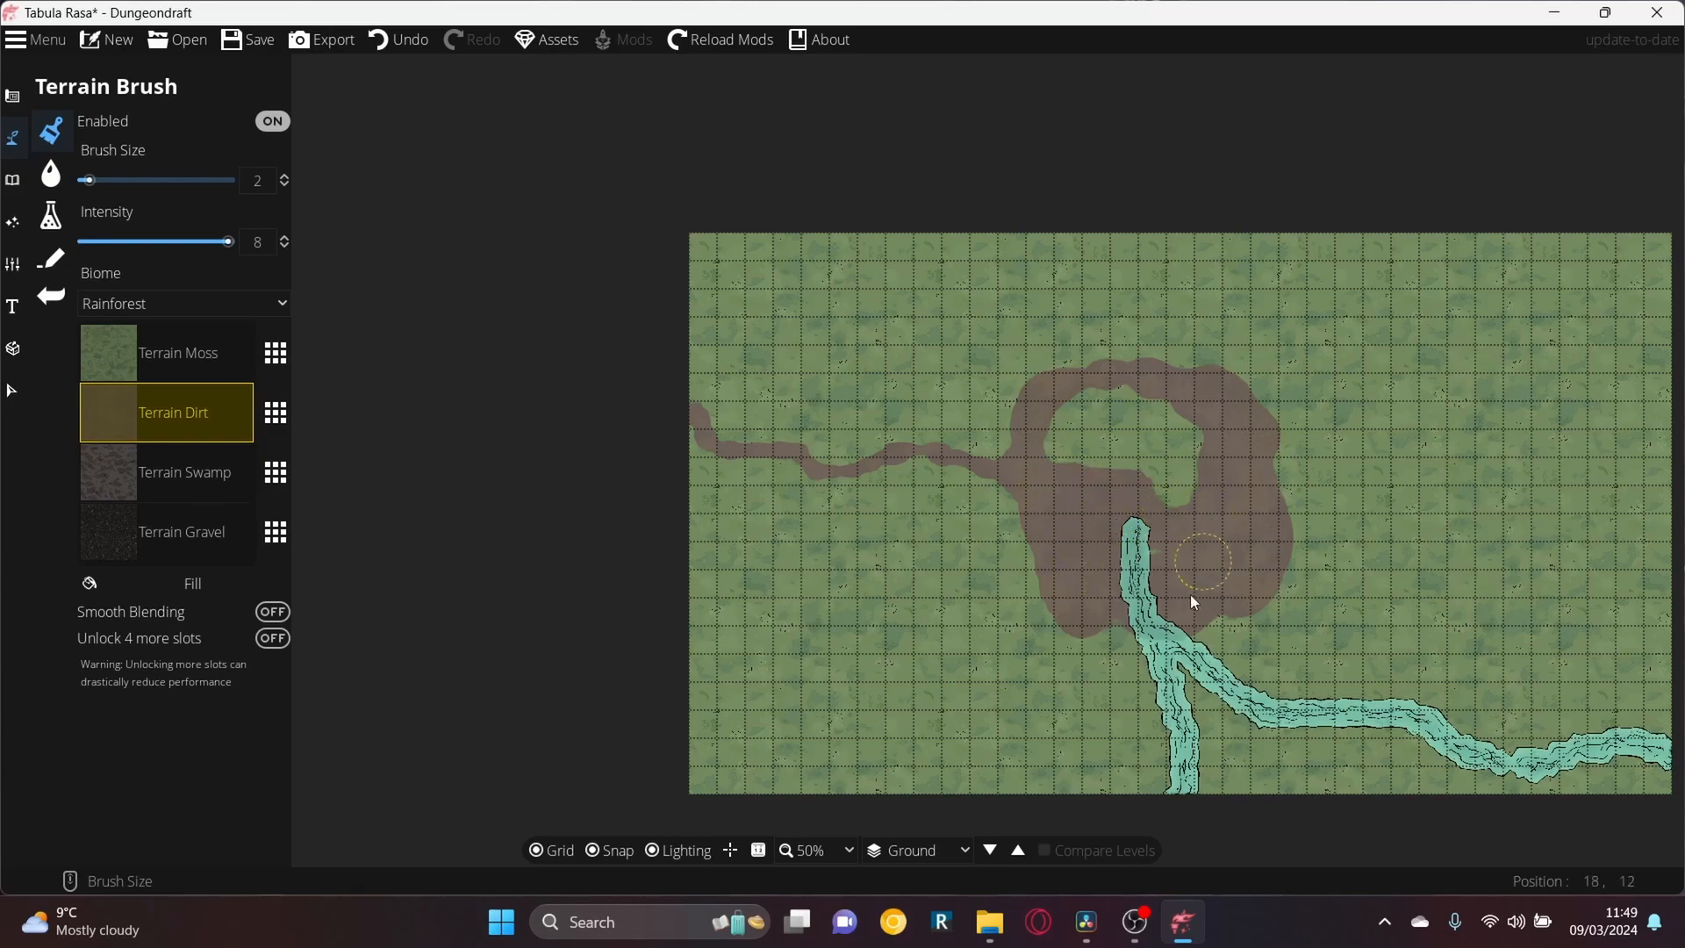
drag(1183, 462, 1177, 403)
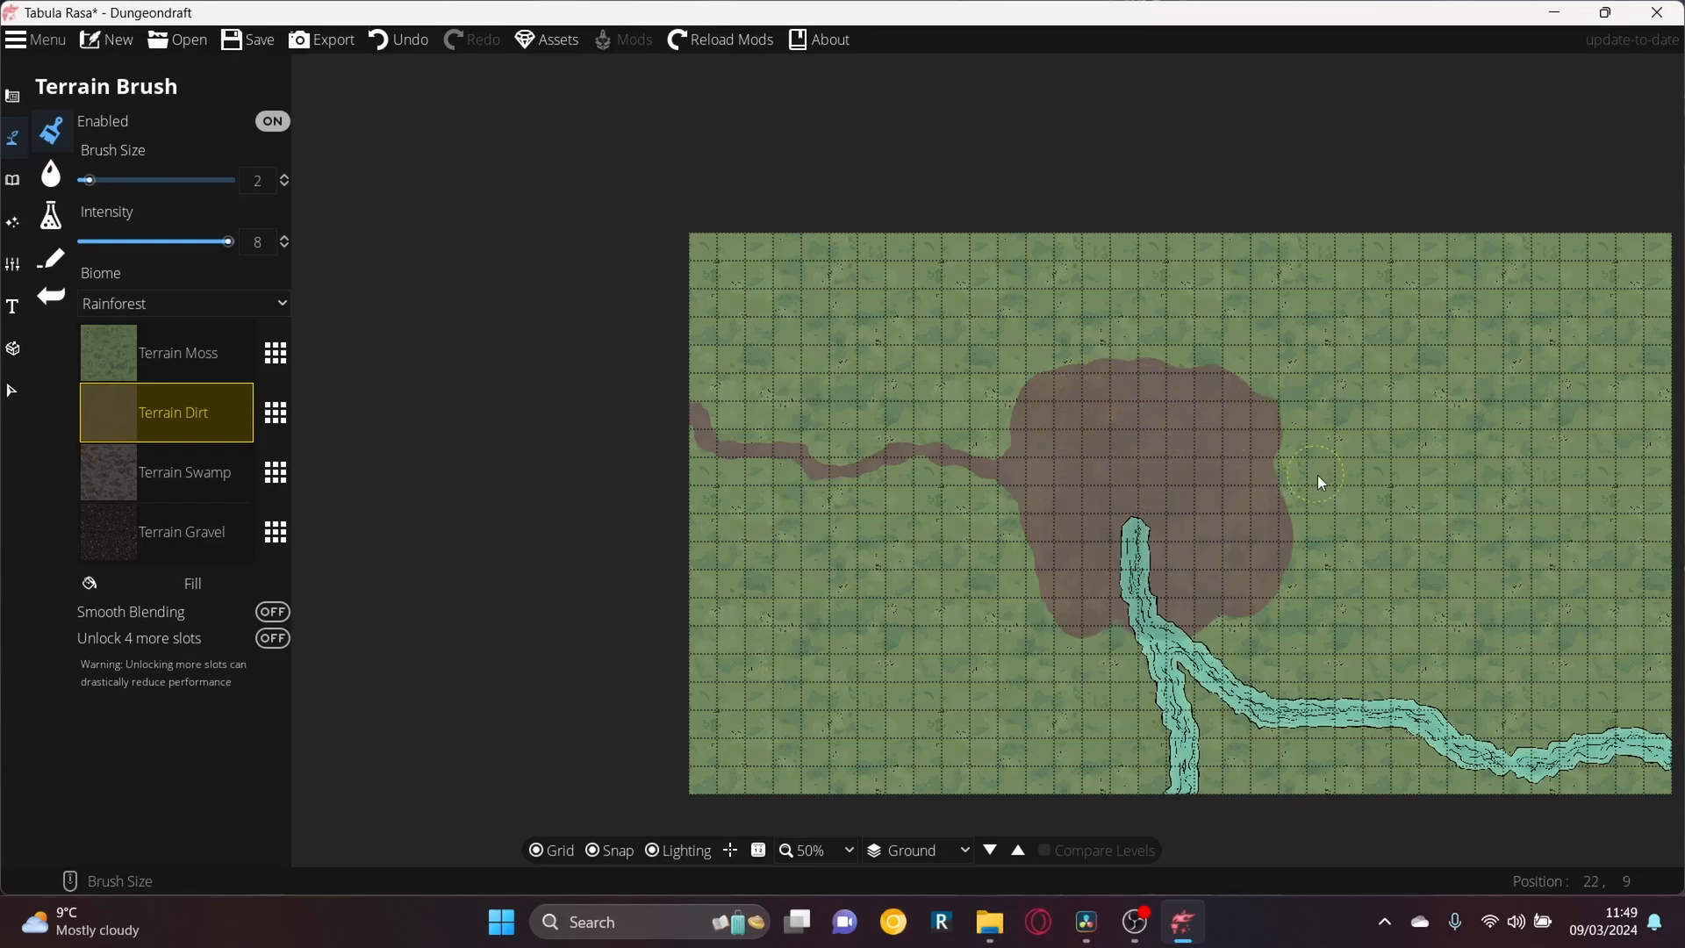
mouse_move(1303, 550)
mouse_down()
mouse_move(1333, 483)
mouse_move(1299, 514)
mouse_up()
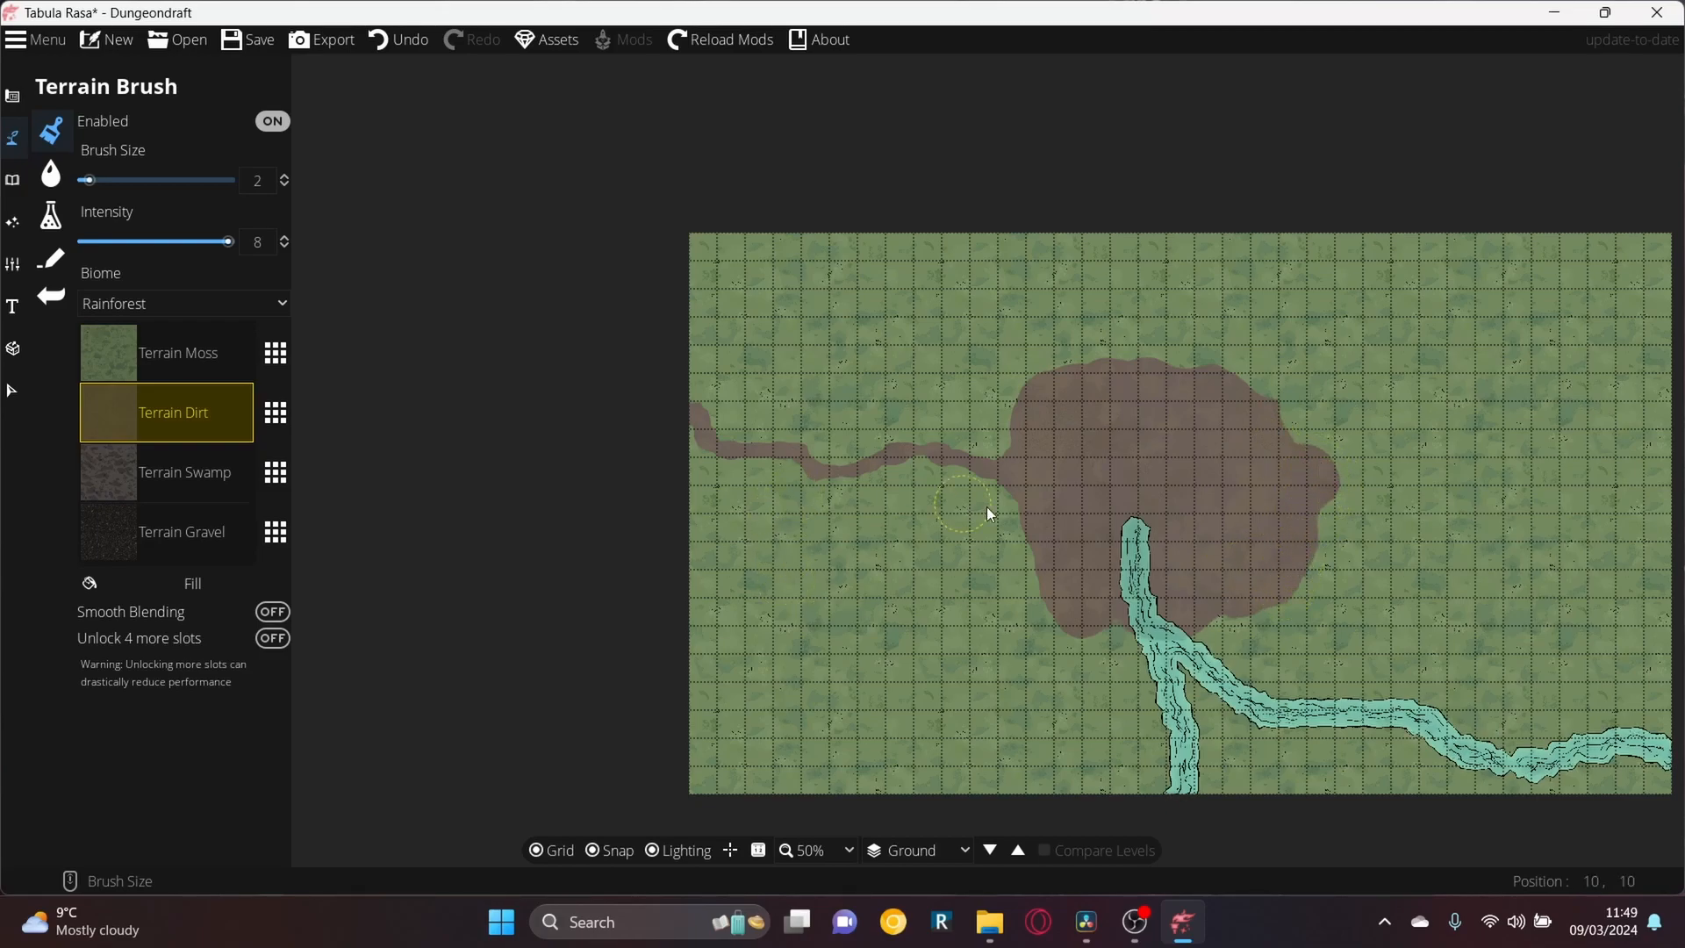
Shorten and reshape the river's upper end inside the dirt clearing with the Water Brush
click(52, 259)
click(71, 172)
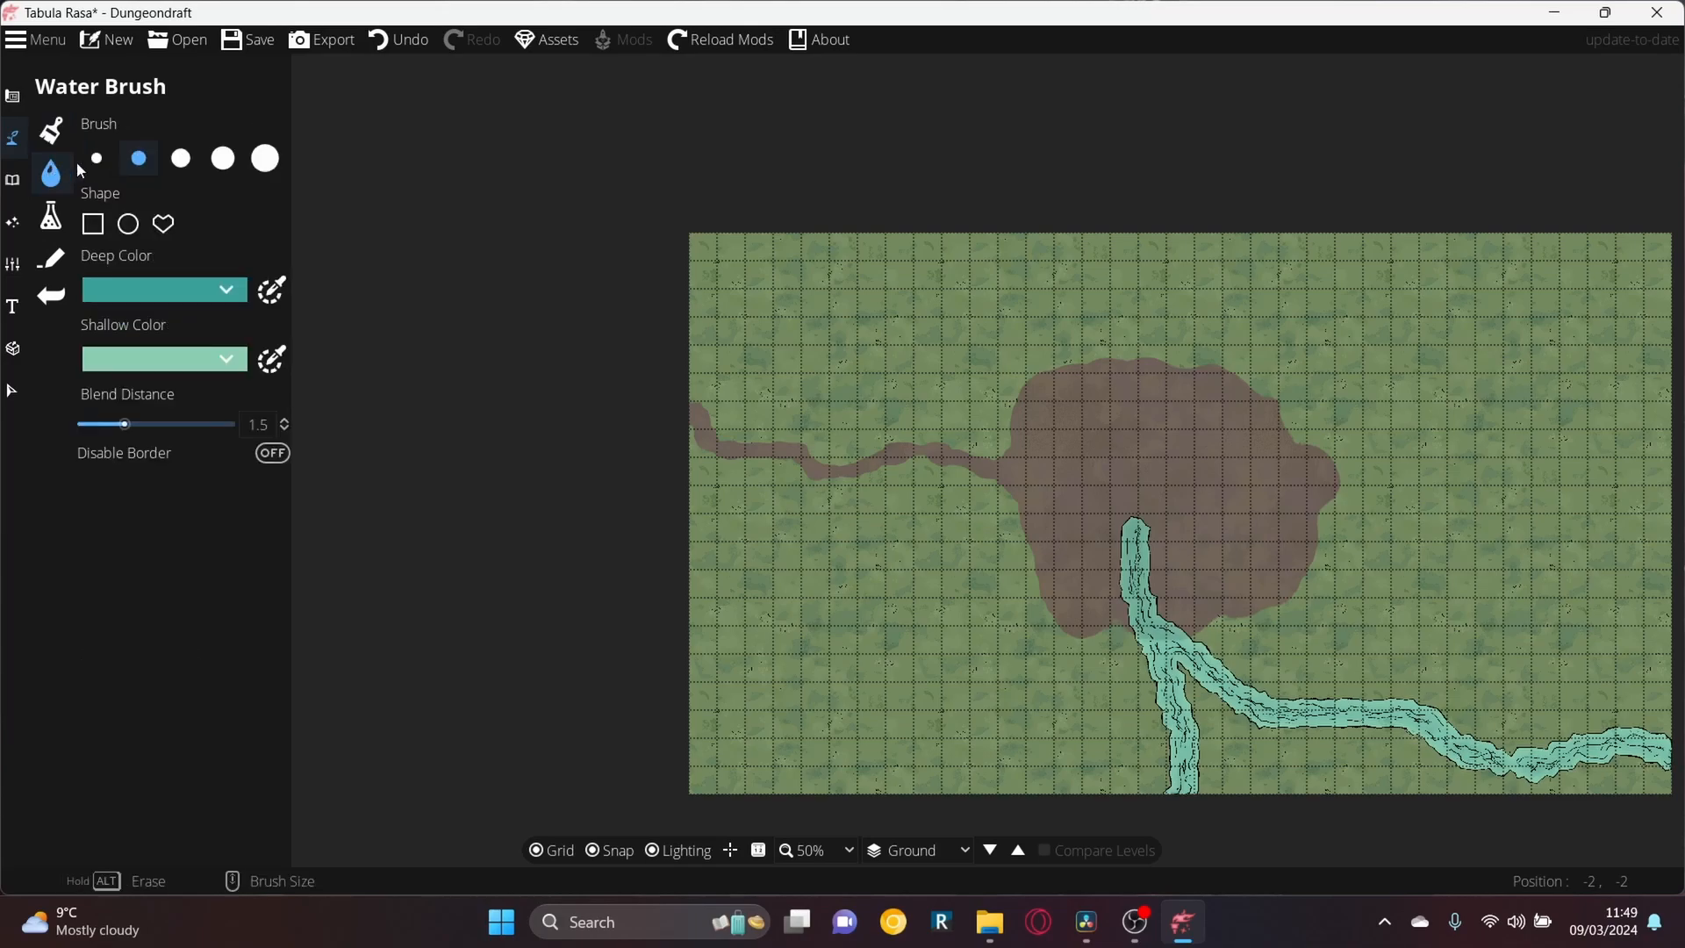
drag(1468, 805, 970, 702)
drag(818, 423, 1091, 516)
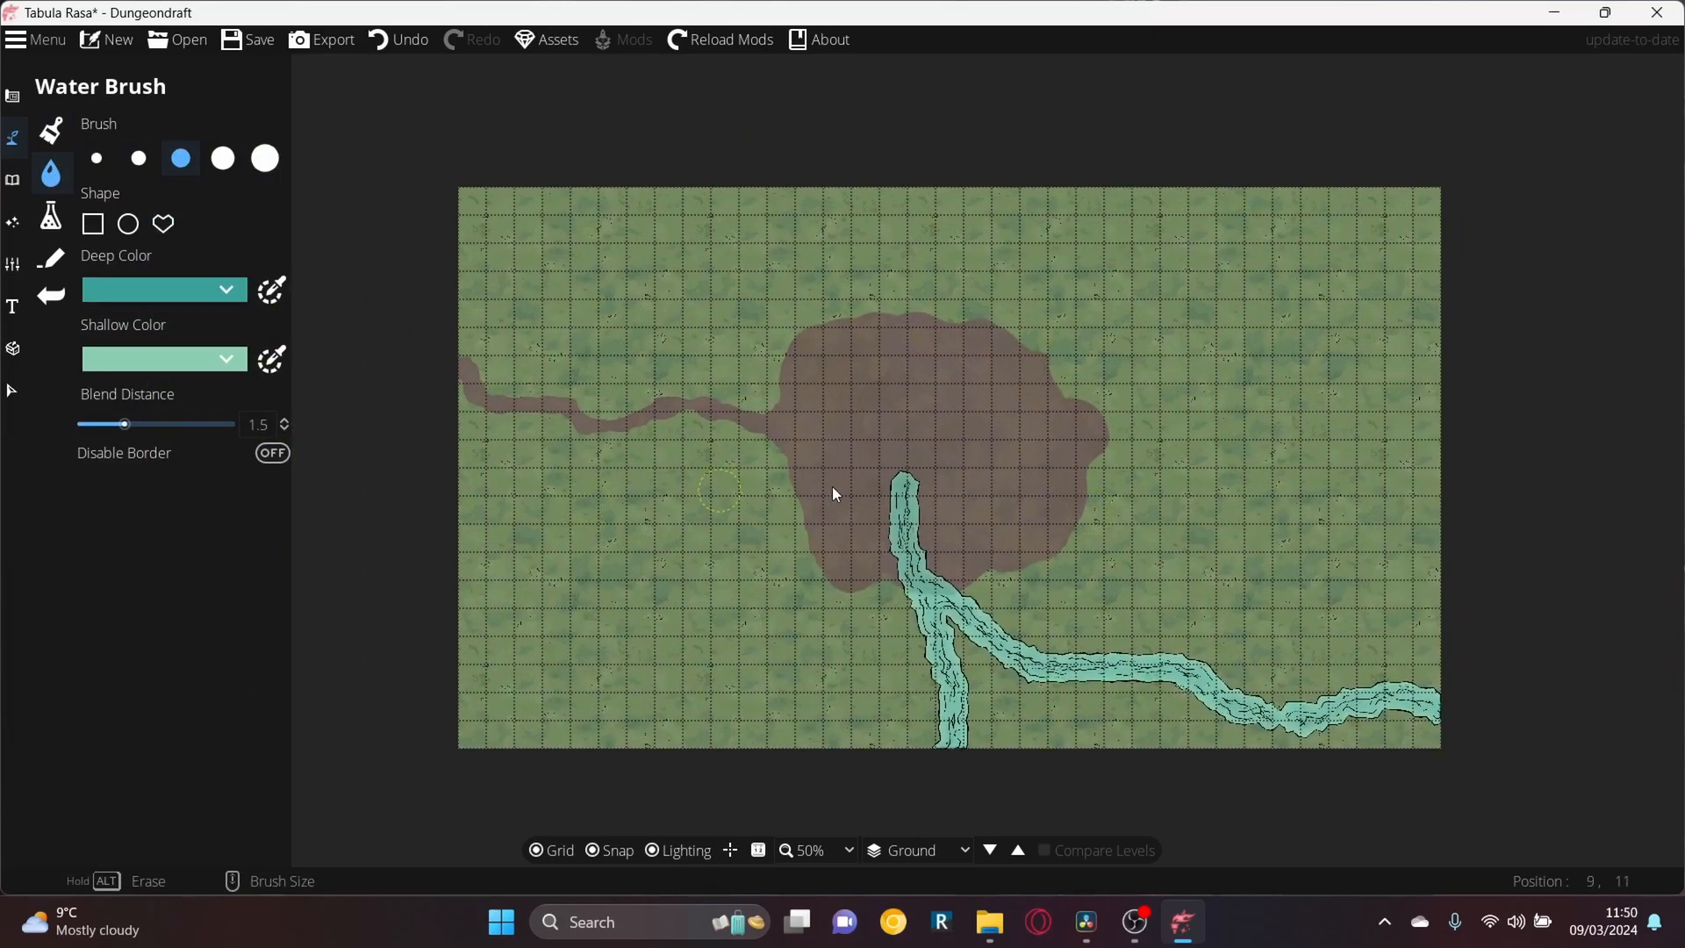
mouse_move(904, 485)
mouse_down()
mouse_move(913, 540)
mouse_move(902, 514)
mouse_move(896, 550)
mouse_up()
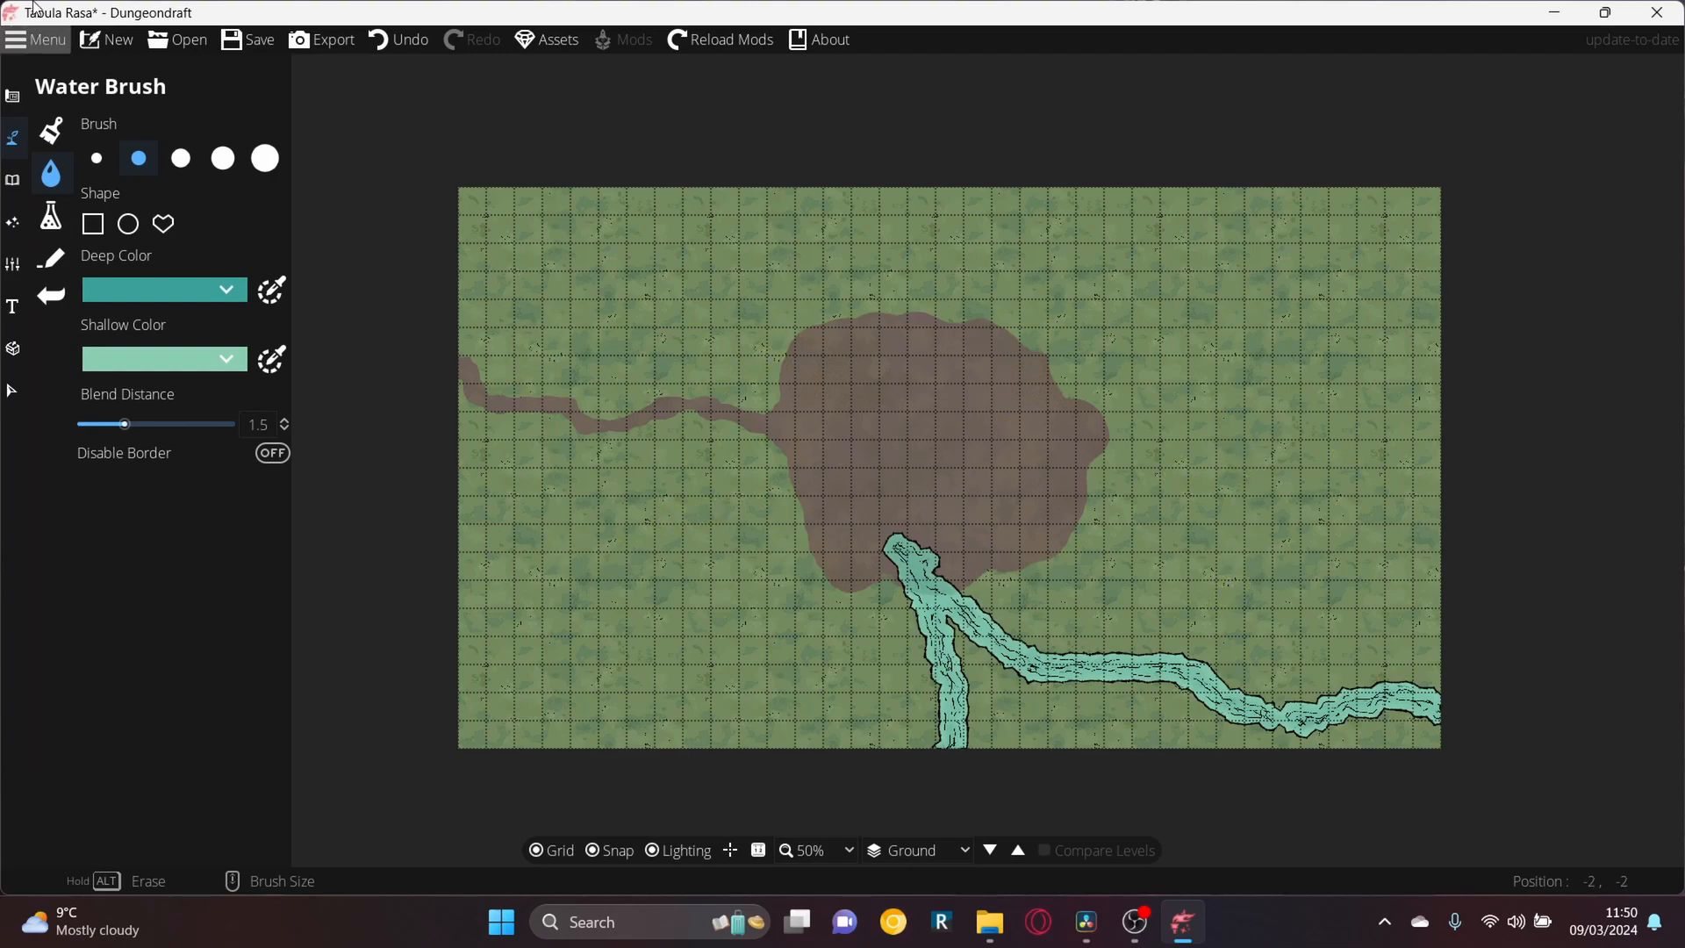
Build three 3×3-square huts with plank floors and wooden walls, one in the map's northwest and two southwest of the clearing
click(18, 103)
click(52, 133)
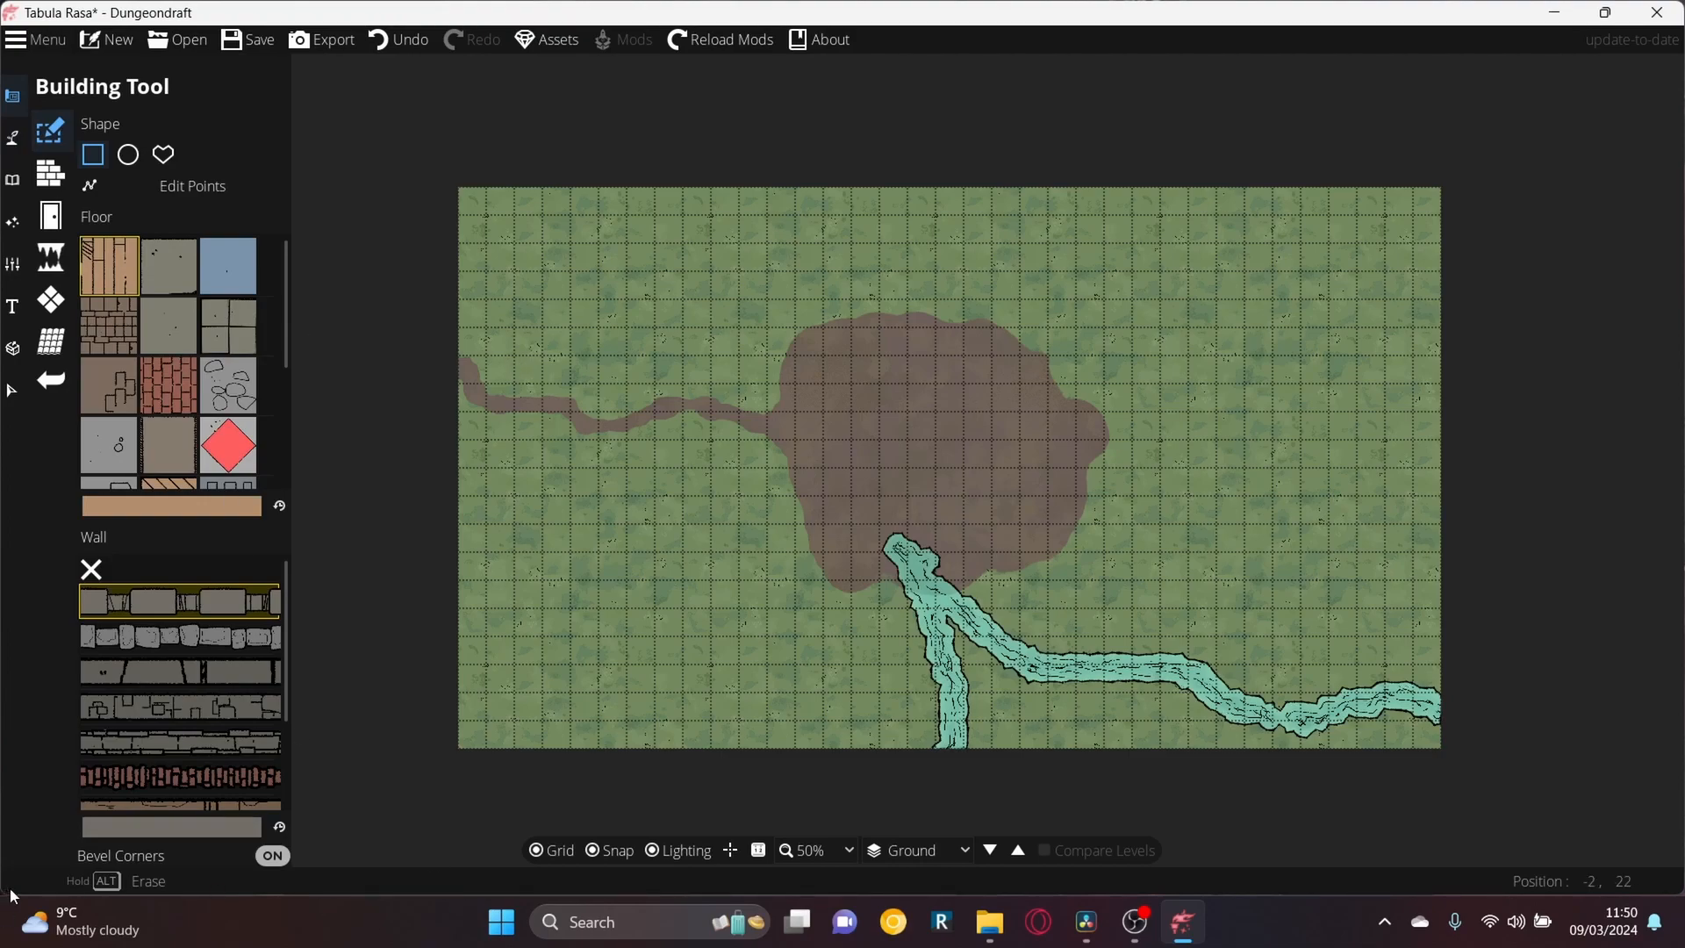
scroll(268, 761, down, 3)
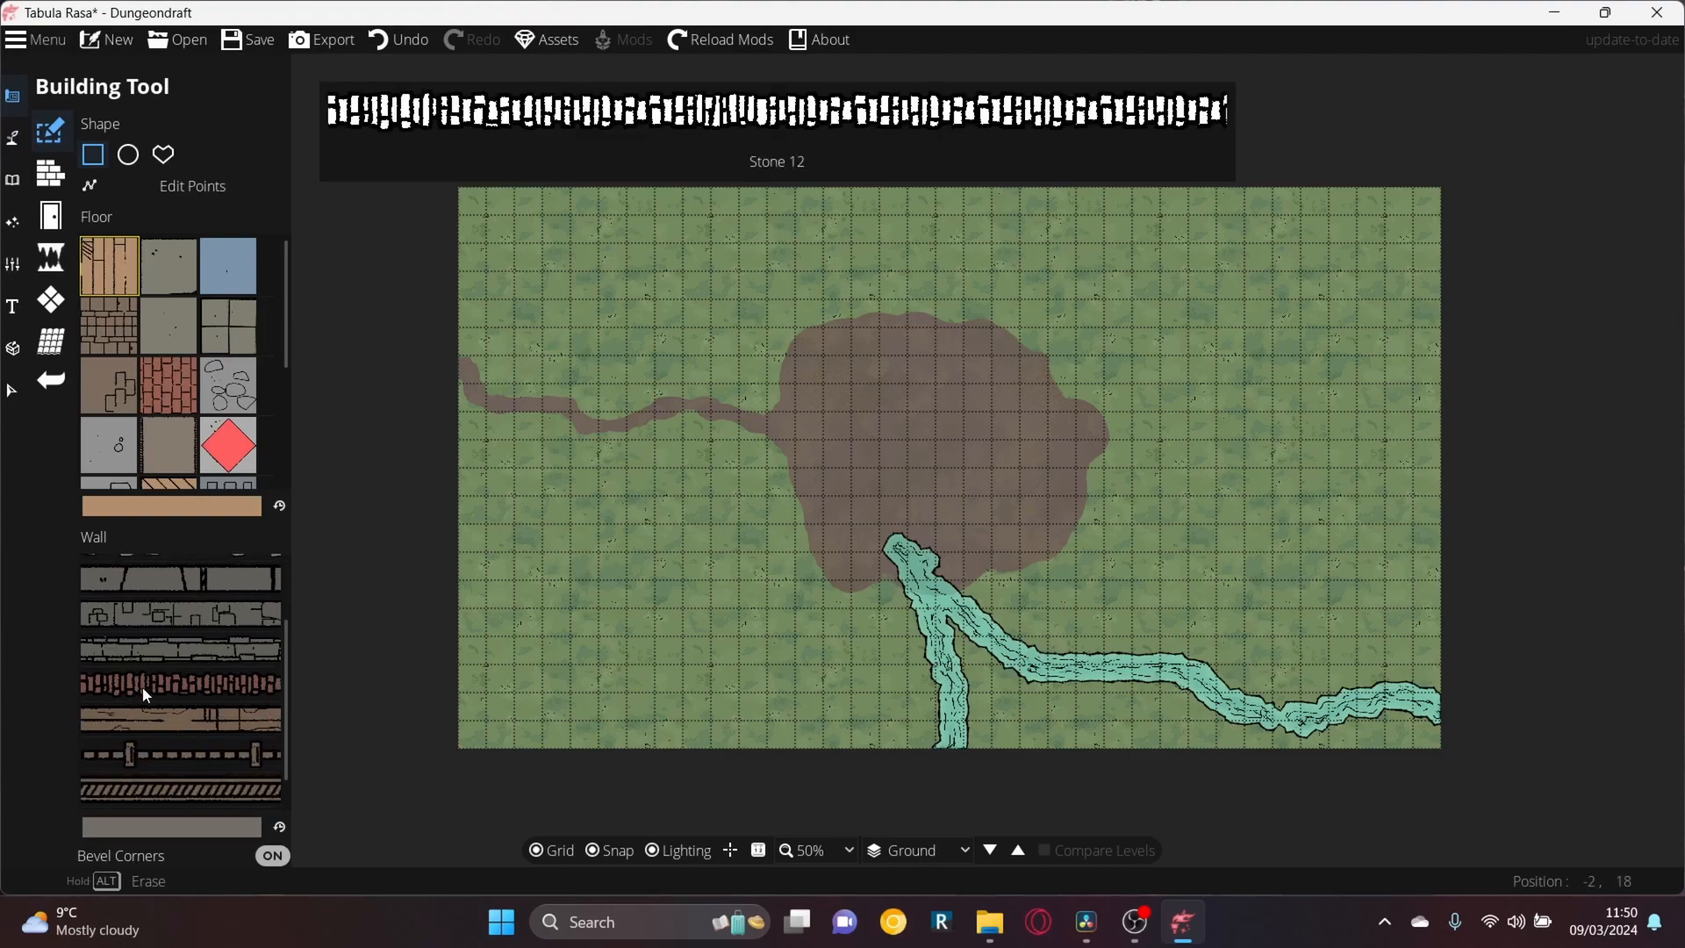
click(171, 713)
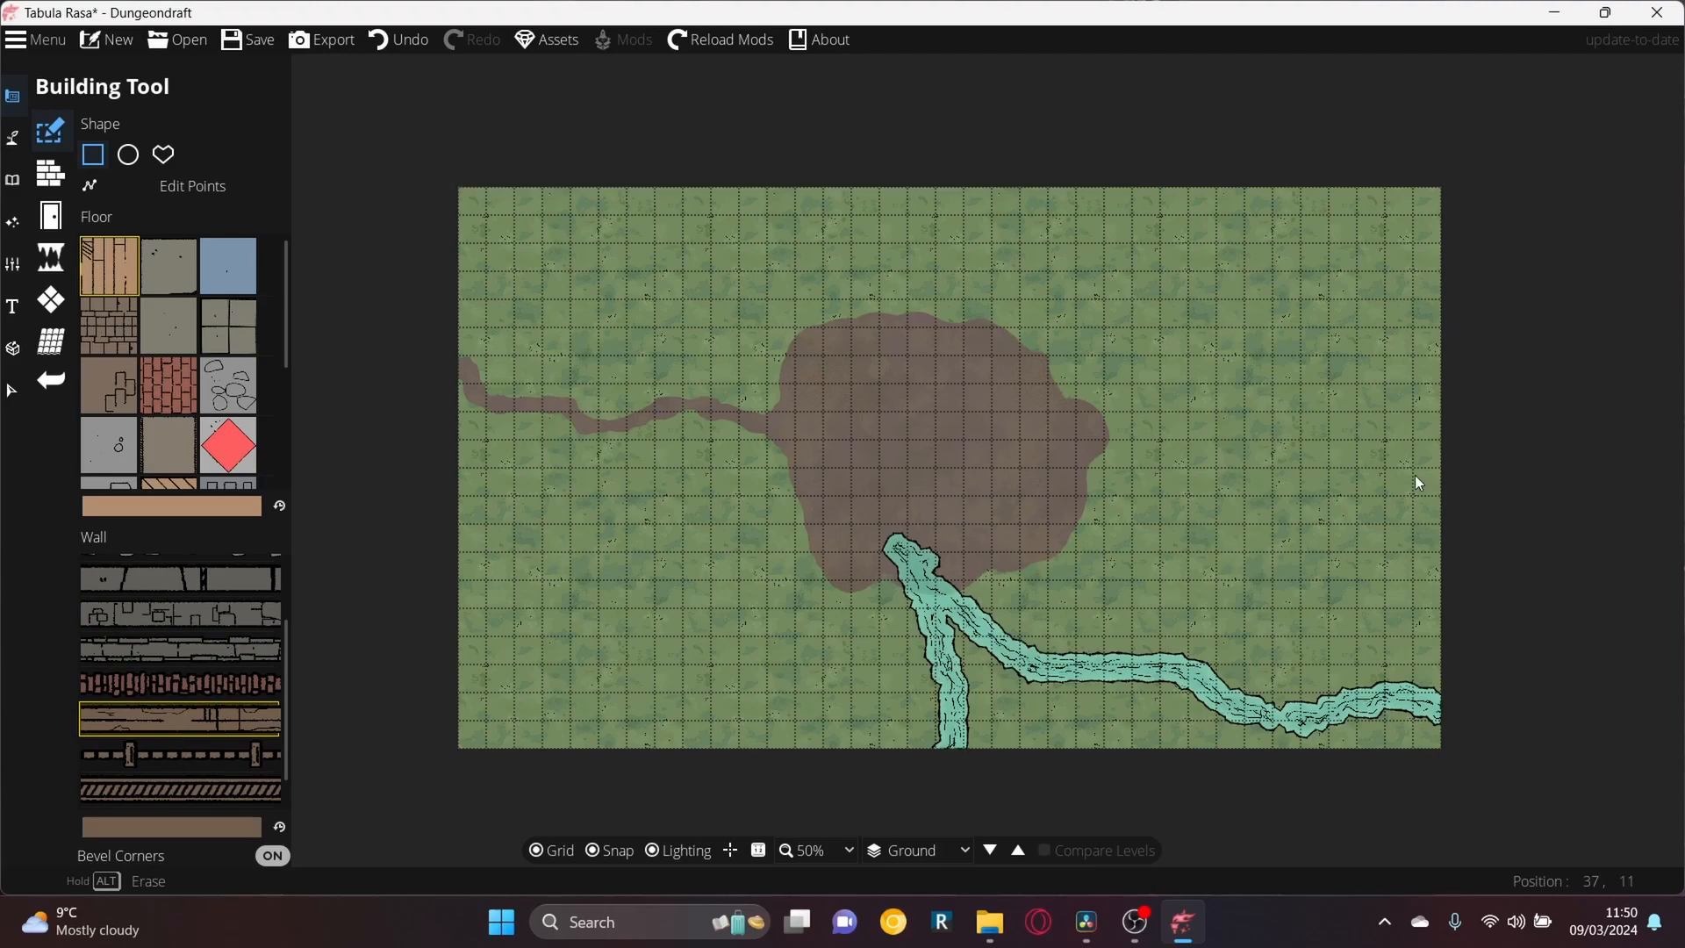
drag(516, 216, 602, 288)
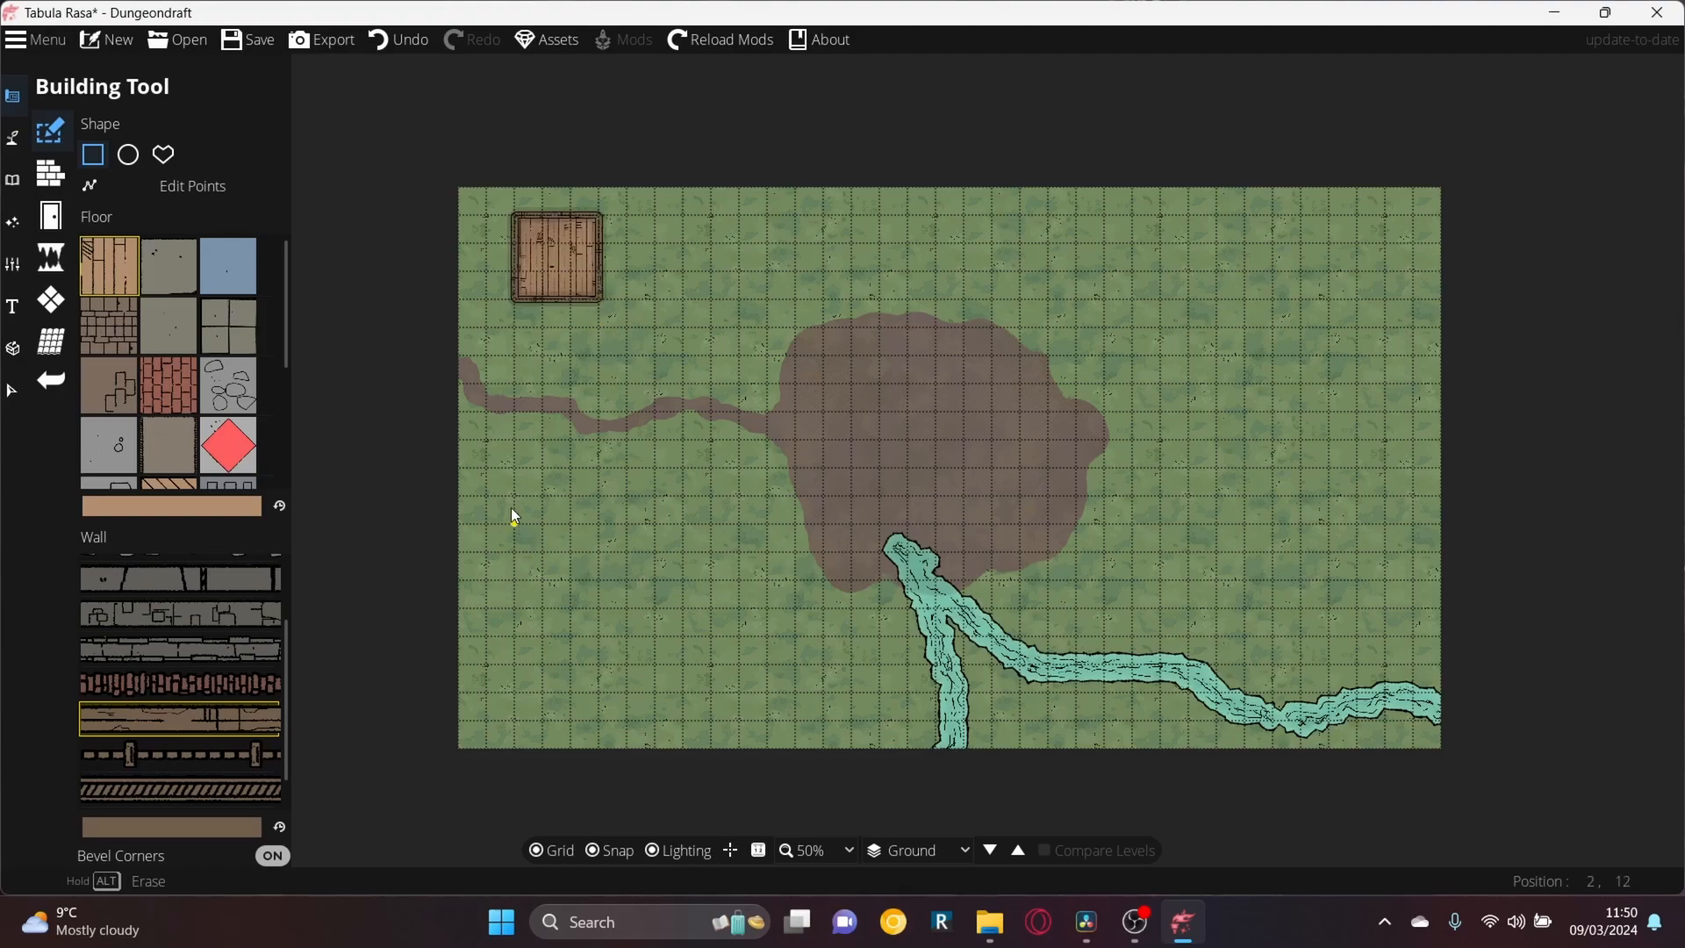
drag(488, 519, 575, 610)
drag(736, 650, 772, 633)
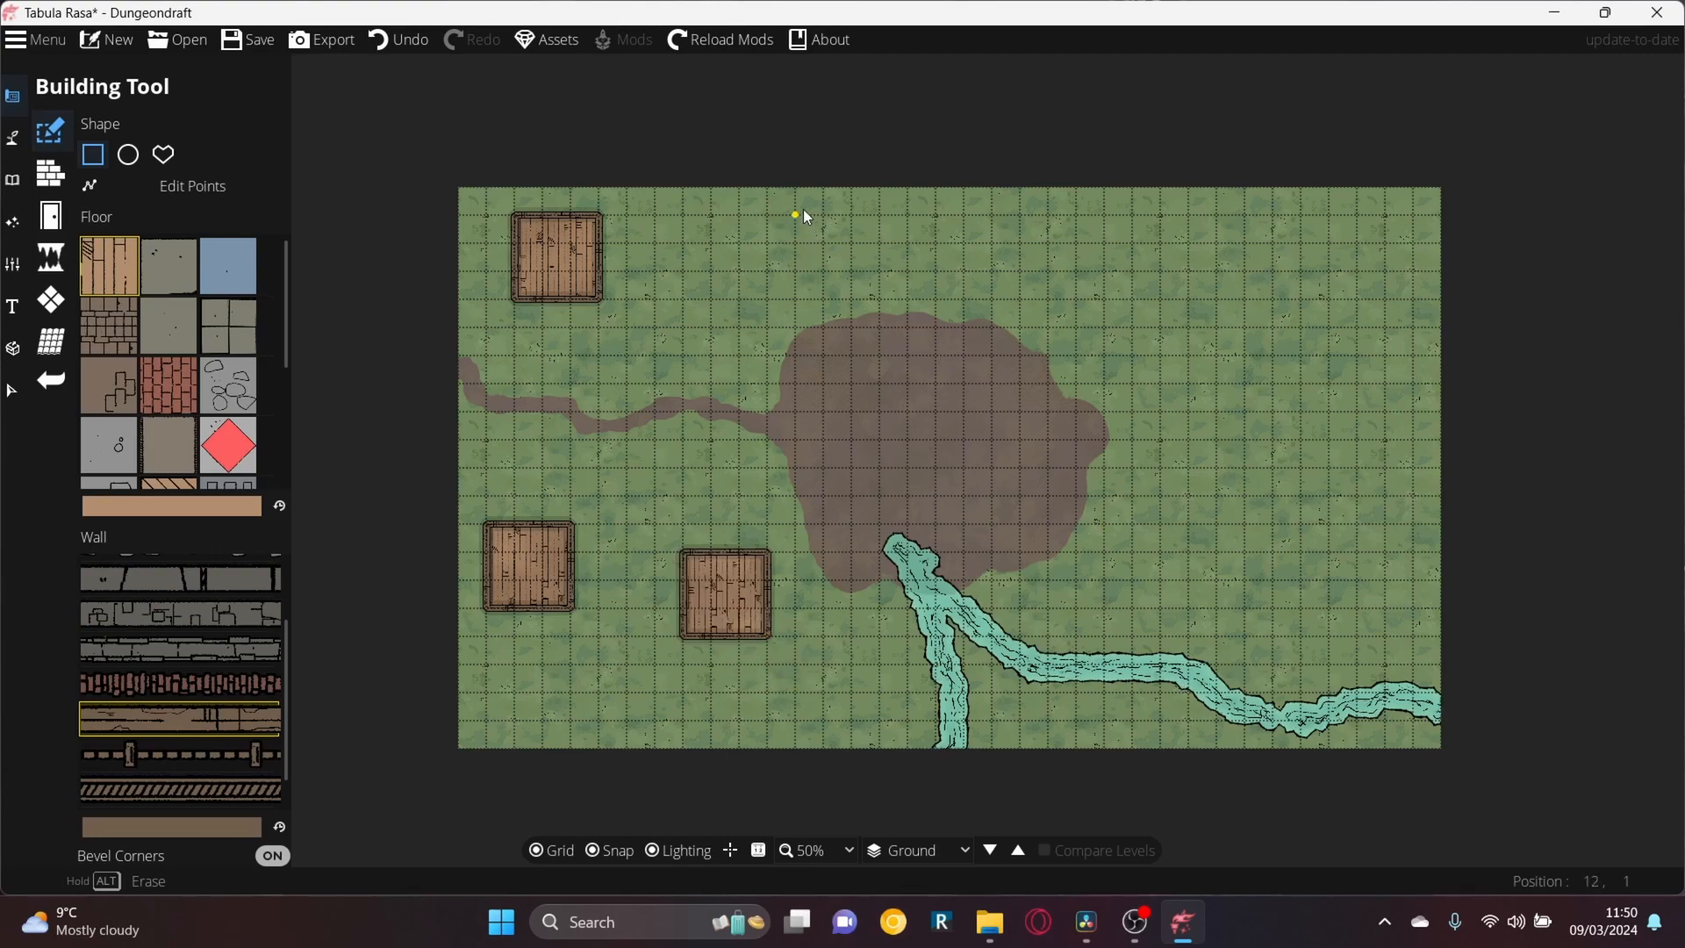
Build four more 3×3-square wooden huts: two along the map's north edge, one near the east edge and one southeast of the clearing
drag(774, 189, 868, 281)
drag(1104, 194, 1195, 272)
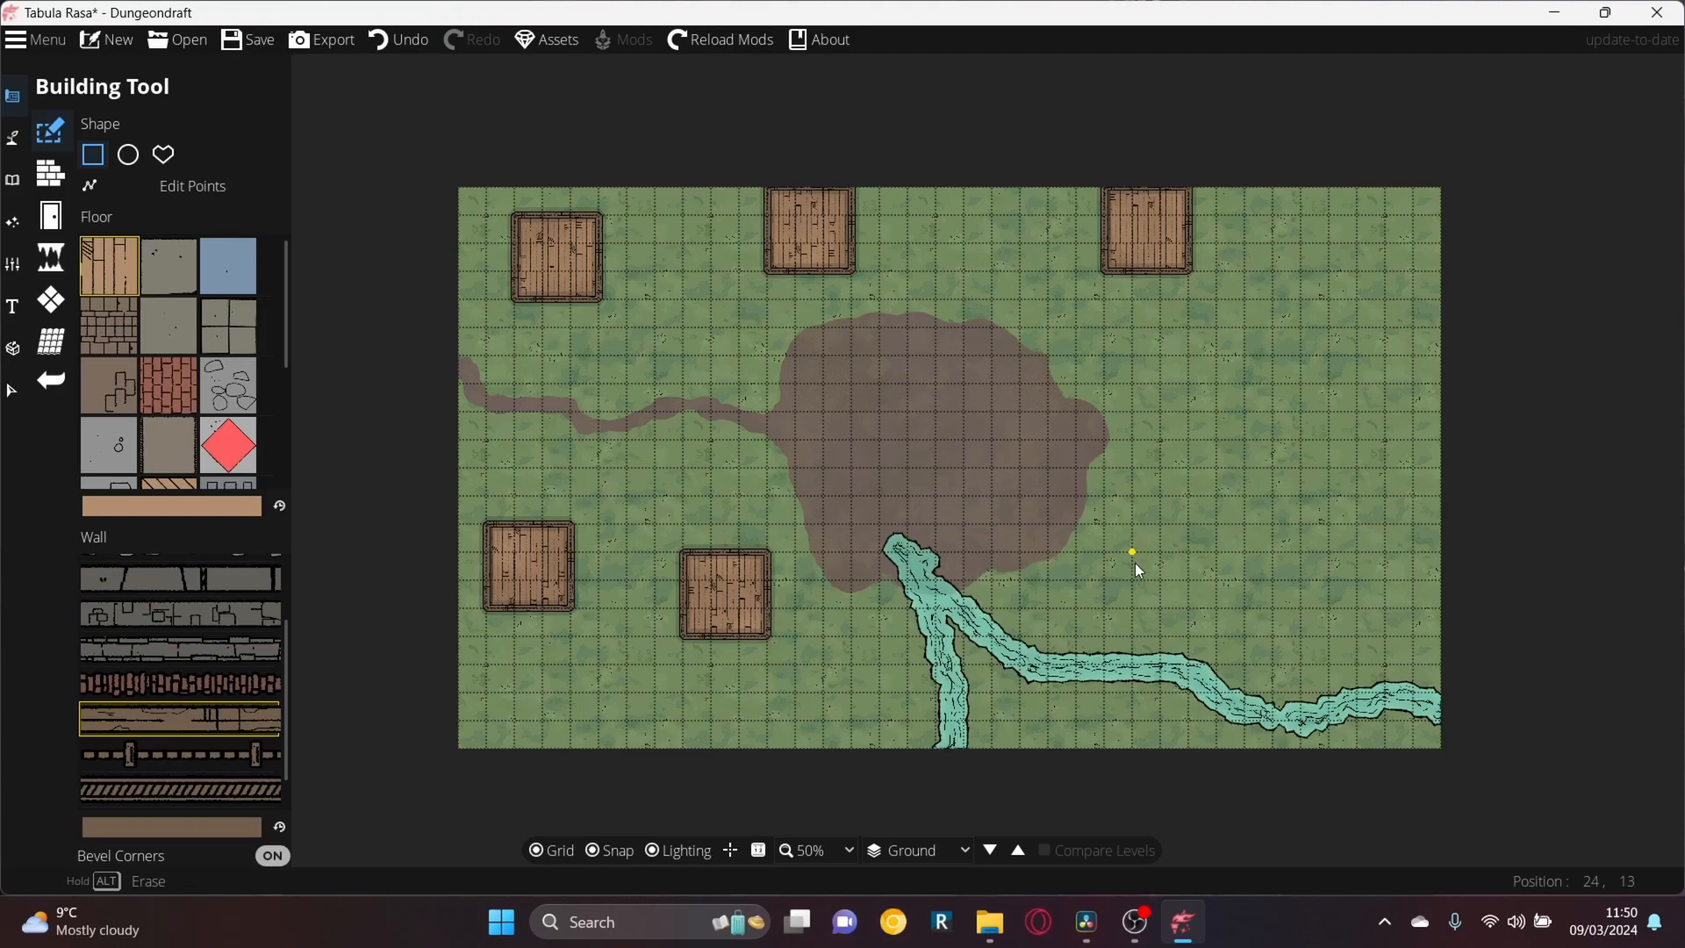
drag(1194, 618, 1212, 634)
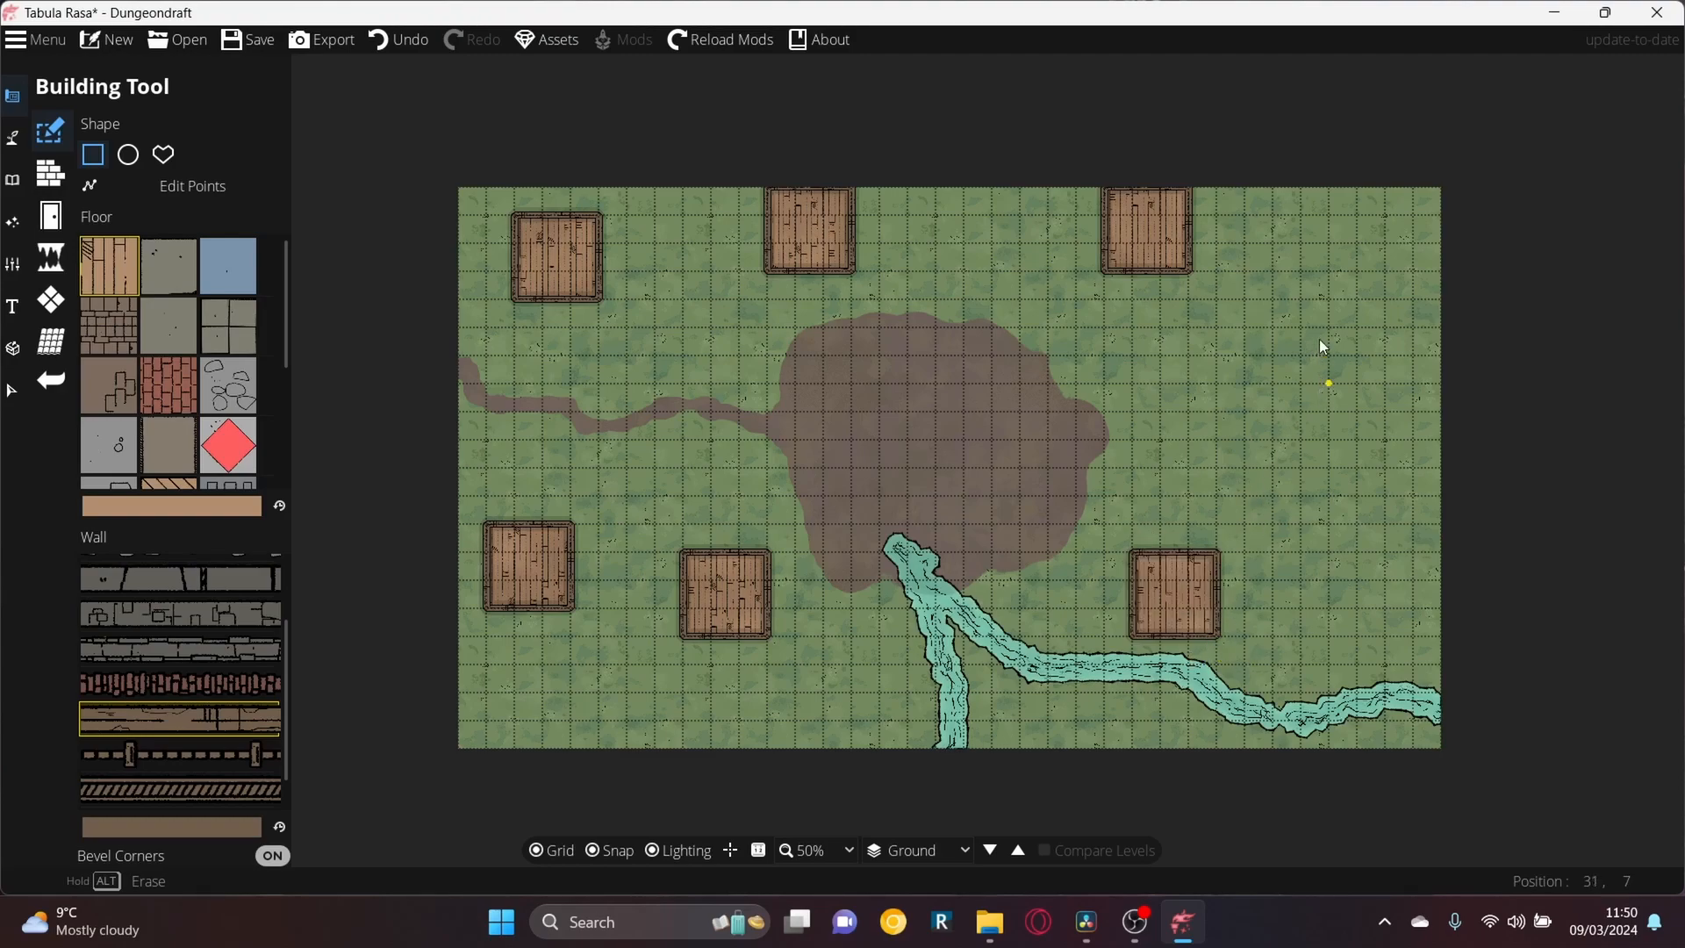
drag(1270, 304, 1358, 377)
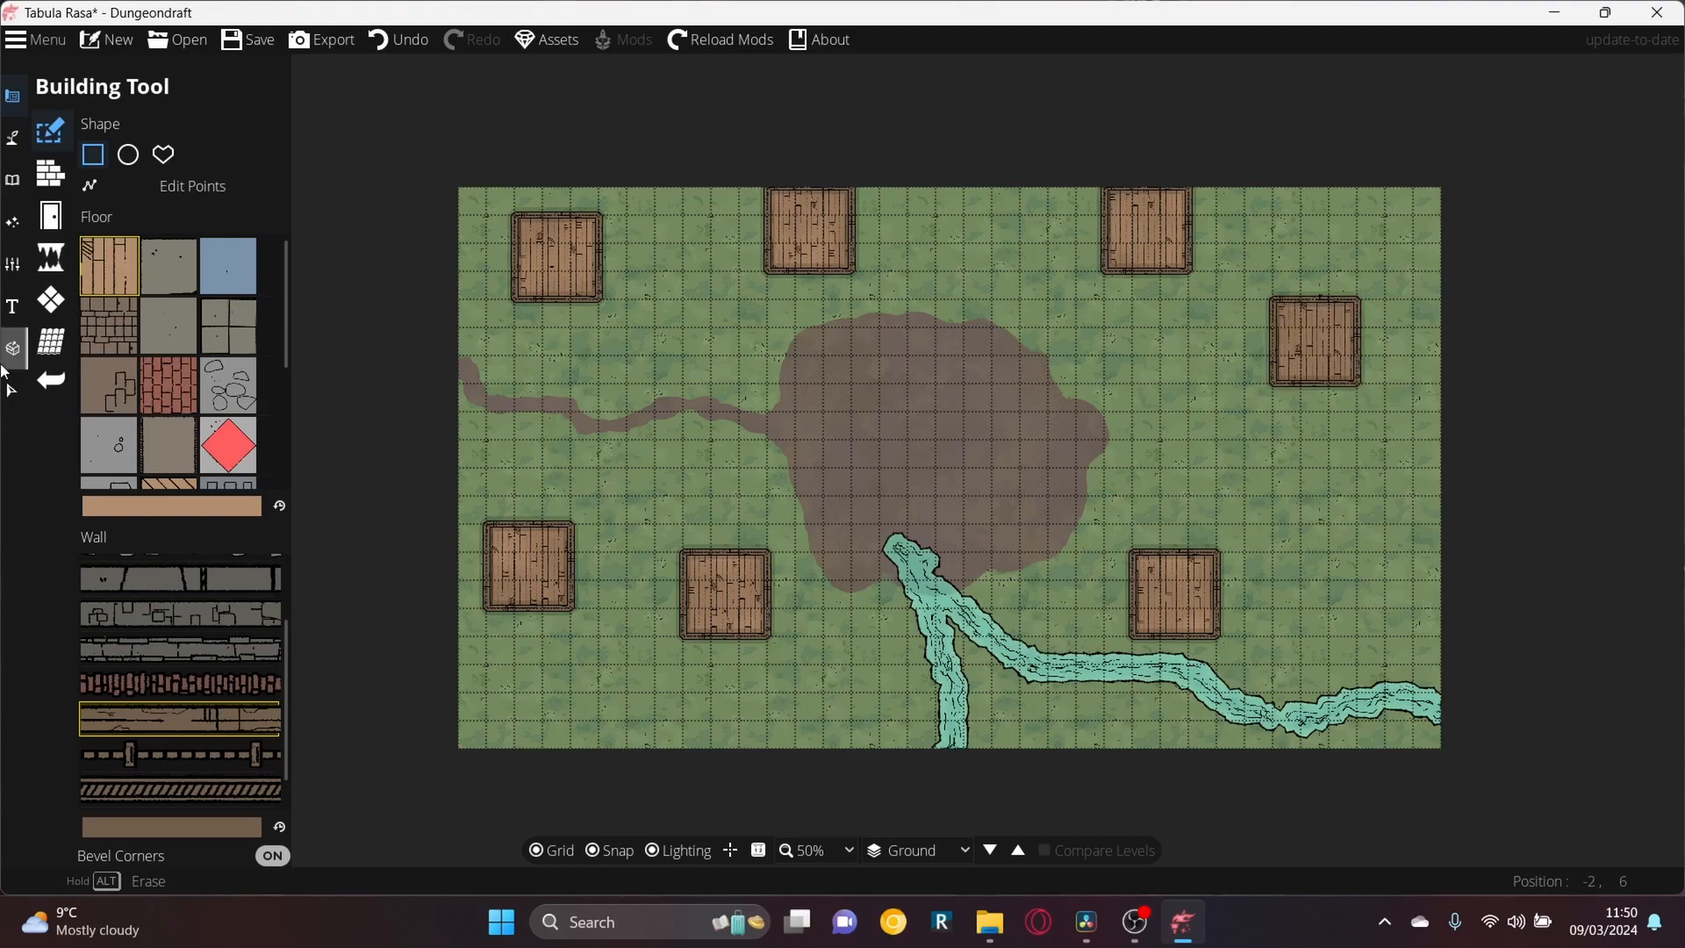
Paint a narrow winding Terrain Dirt path with brush size 1 from the clearing's east side to the map's east edge
click(14, 195)
click(13, 136)
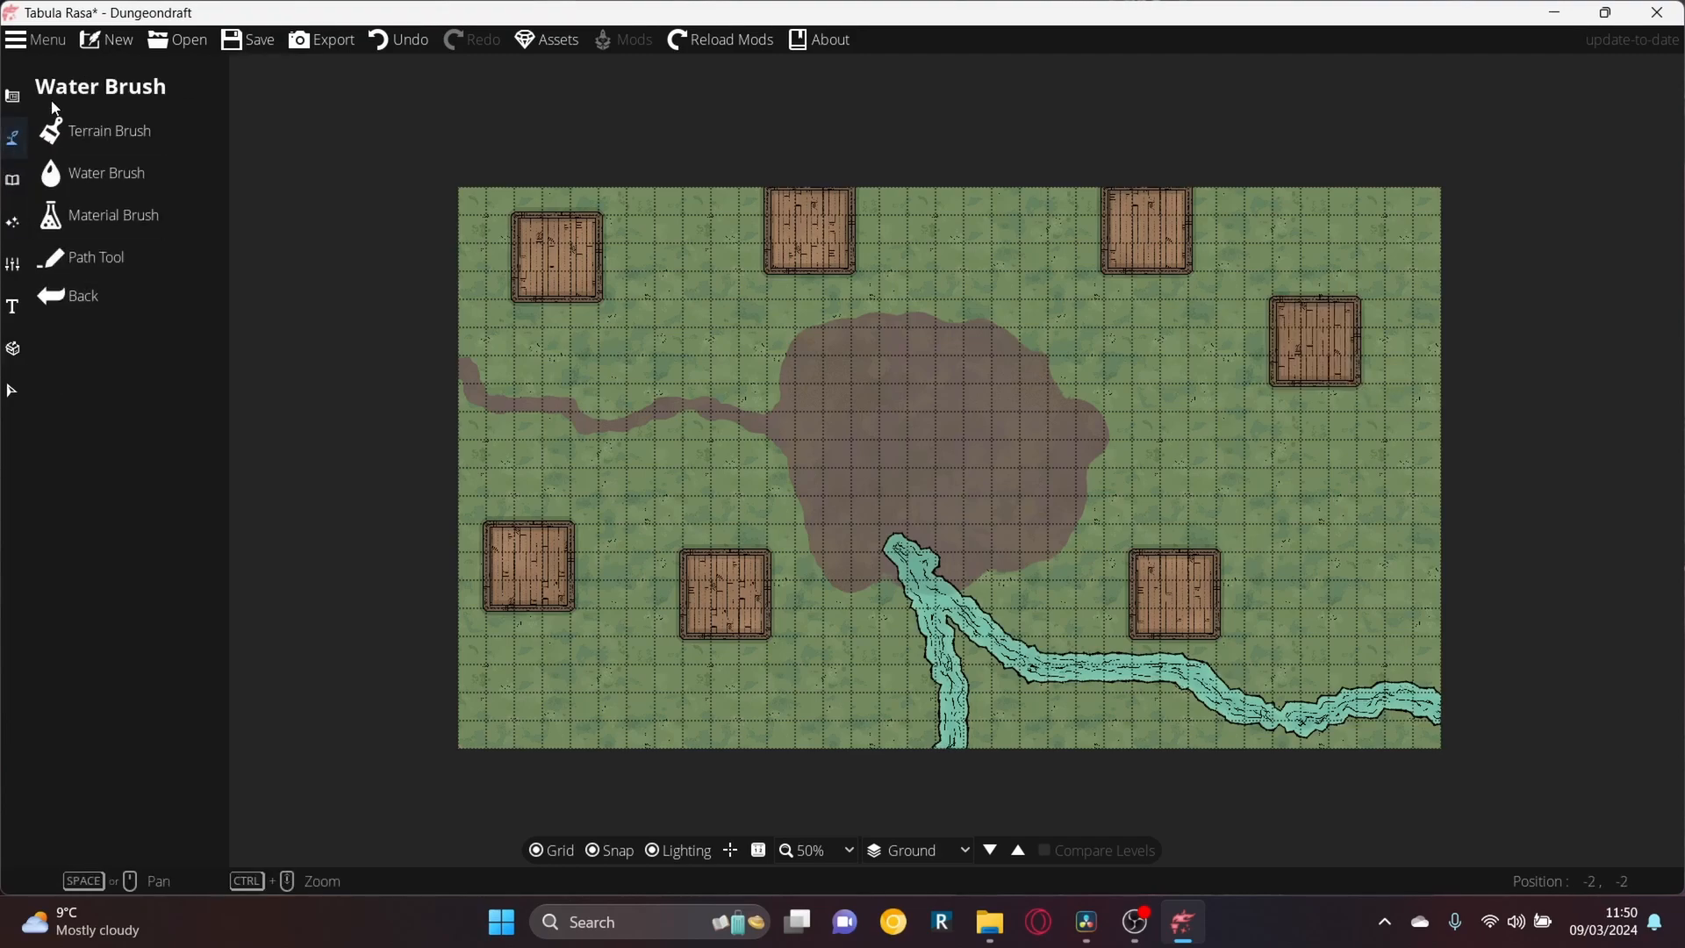
click(72, 142)
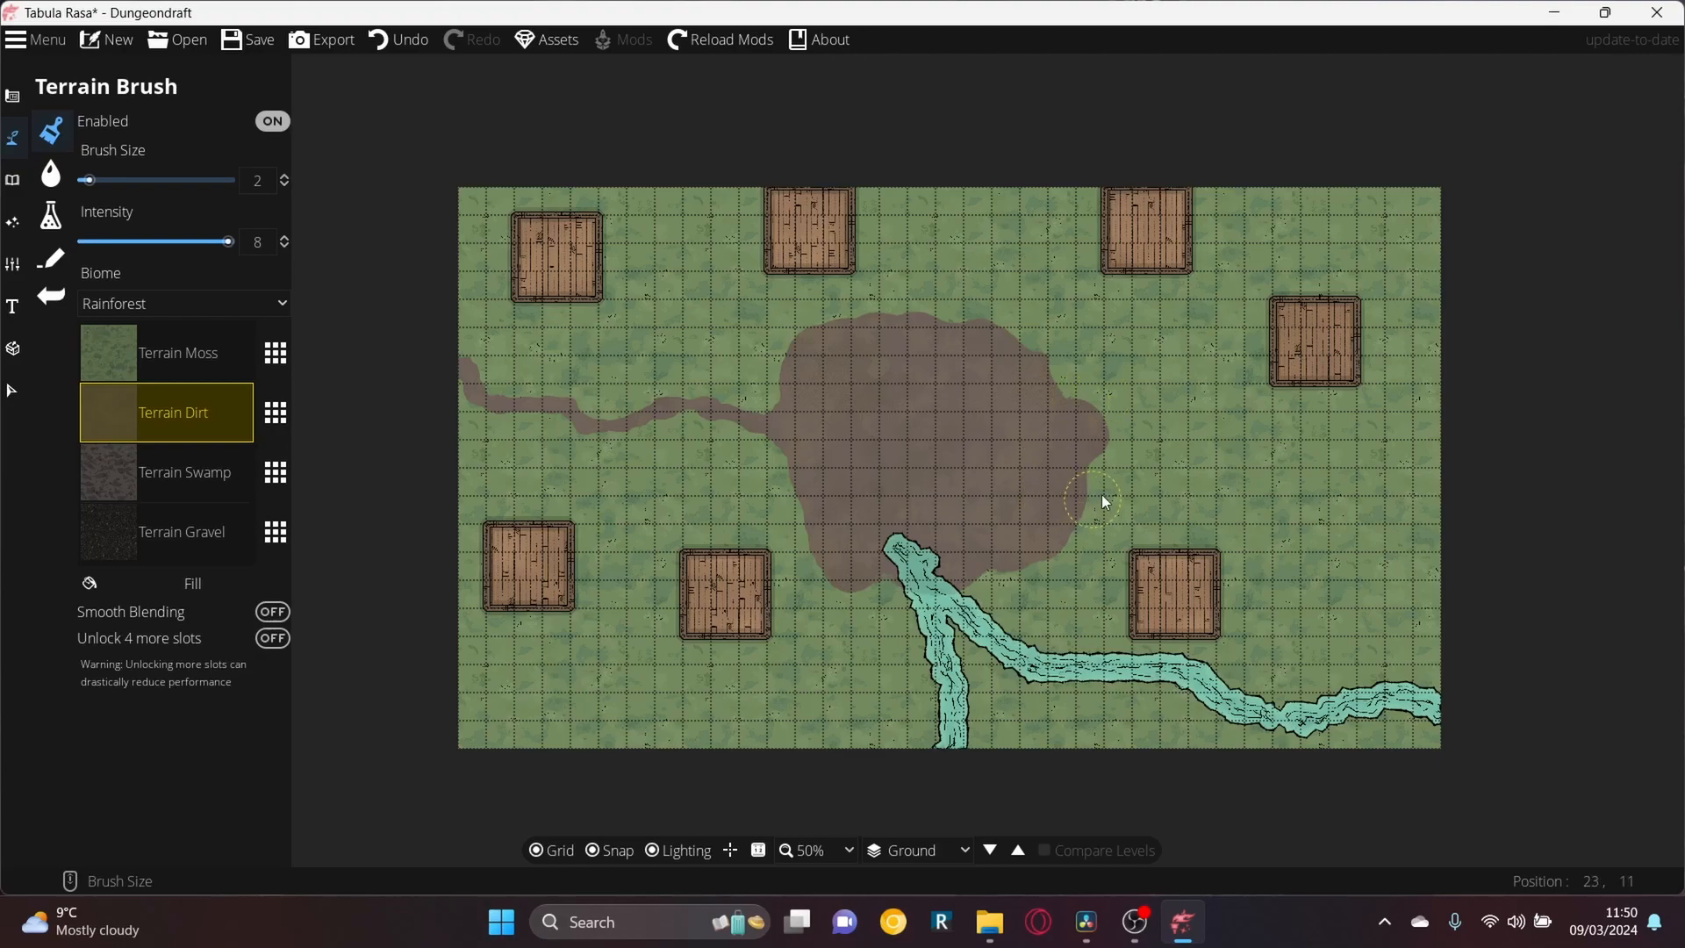
scroll(1115, 424, down, 1)
drag(1134, 481, 1338, 468)
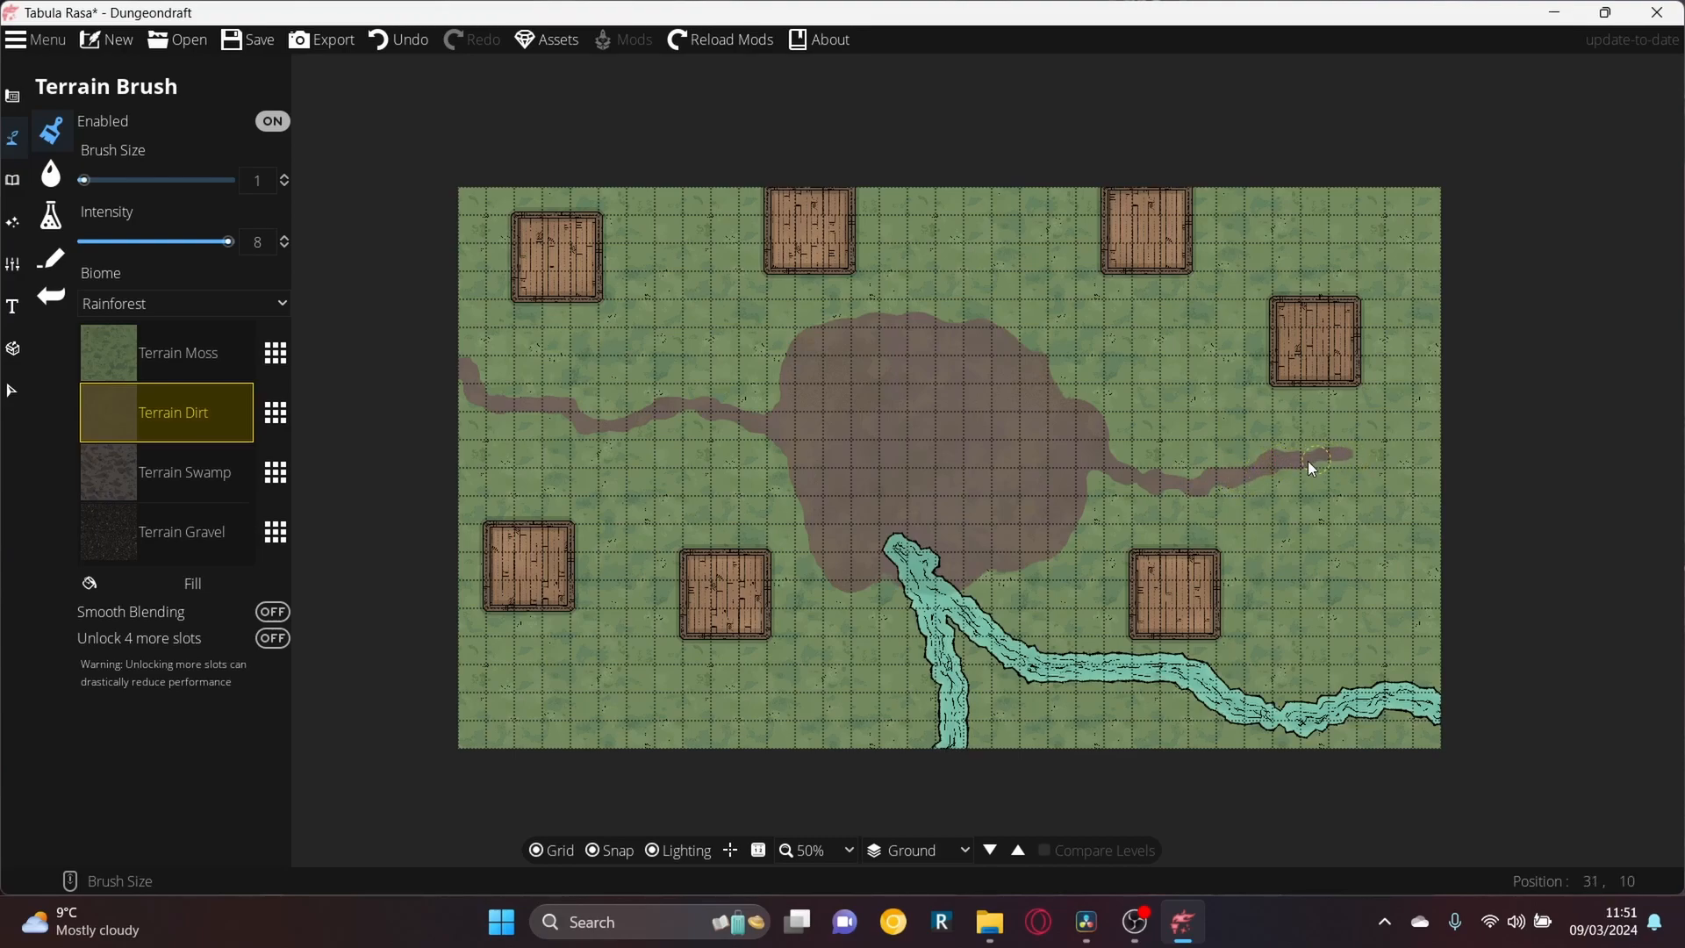
drag(1358, 464, 1410, 494)
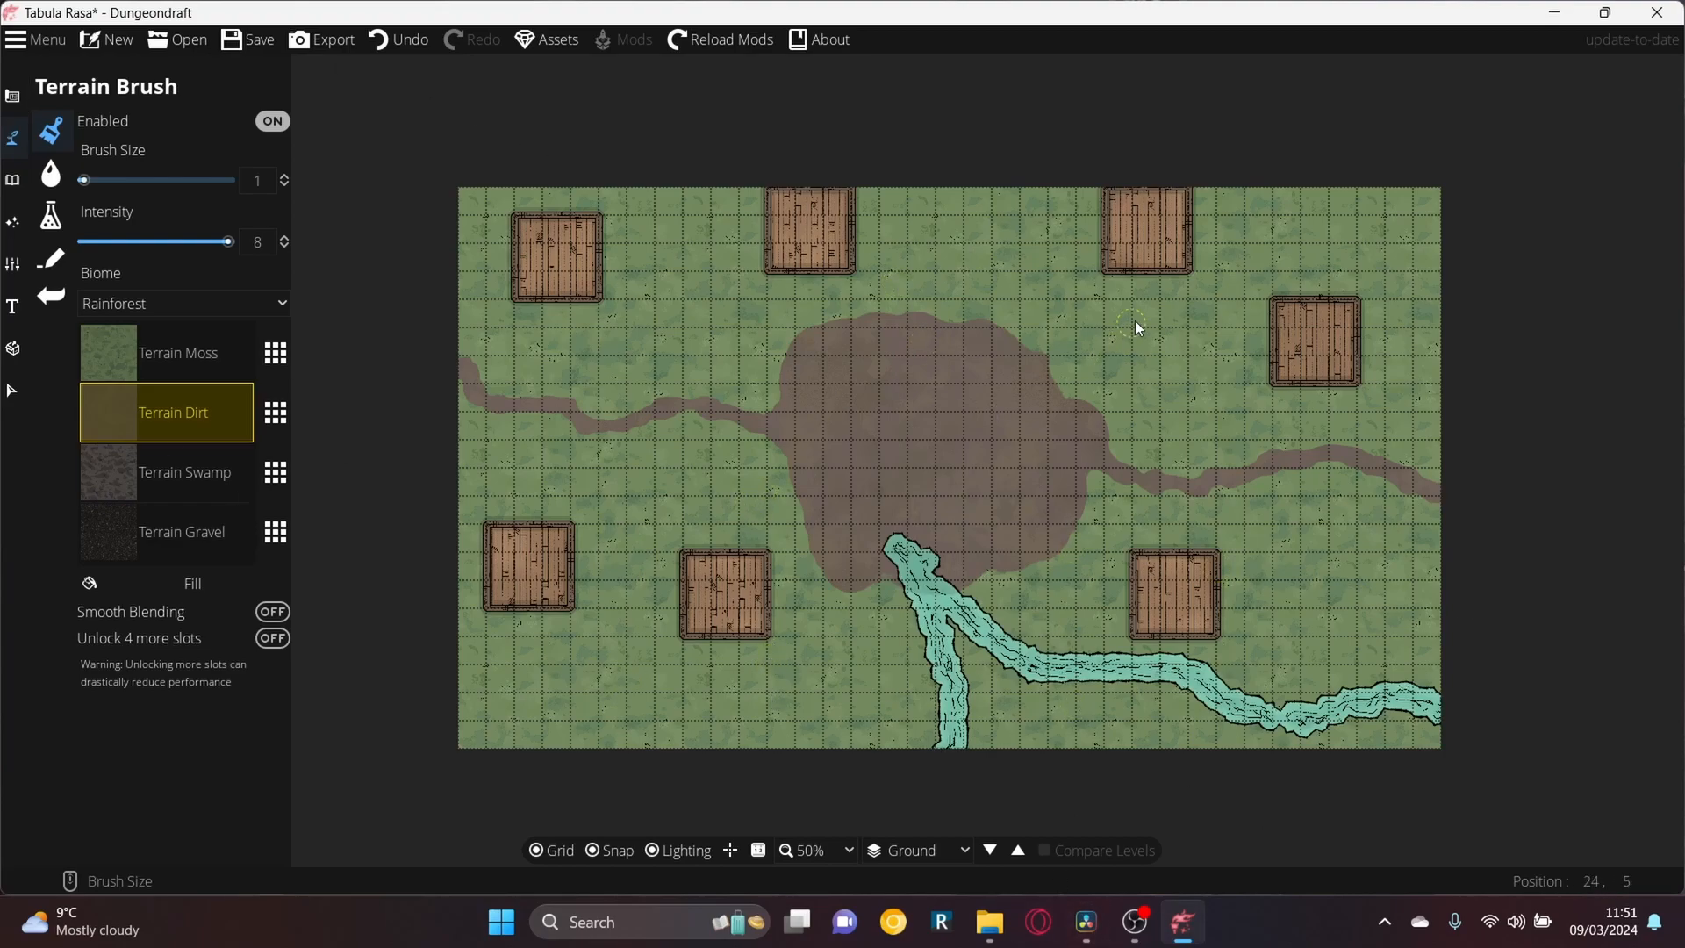
Place a door in an outer wall of each wooden hut with the Portal Tool
click(12, 95)
click(87, 219)
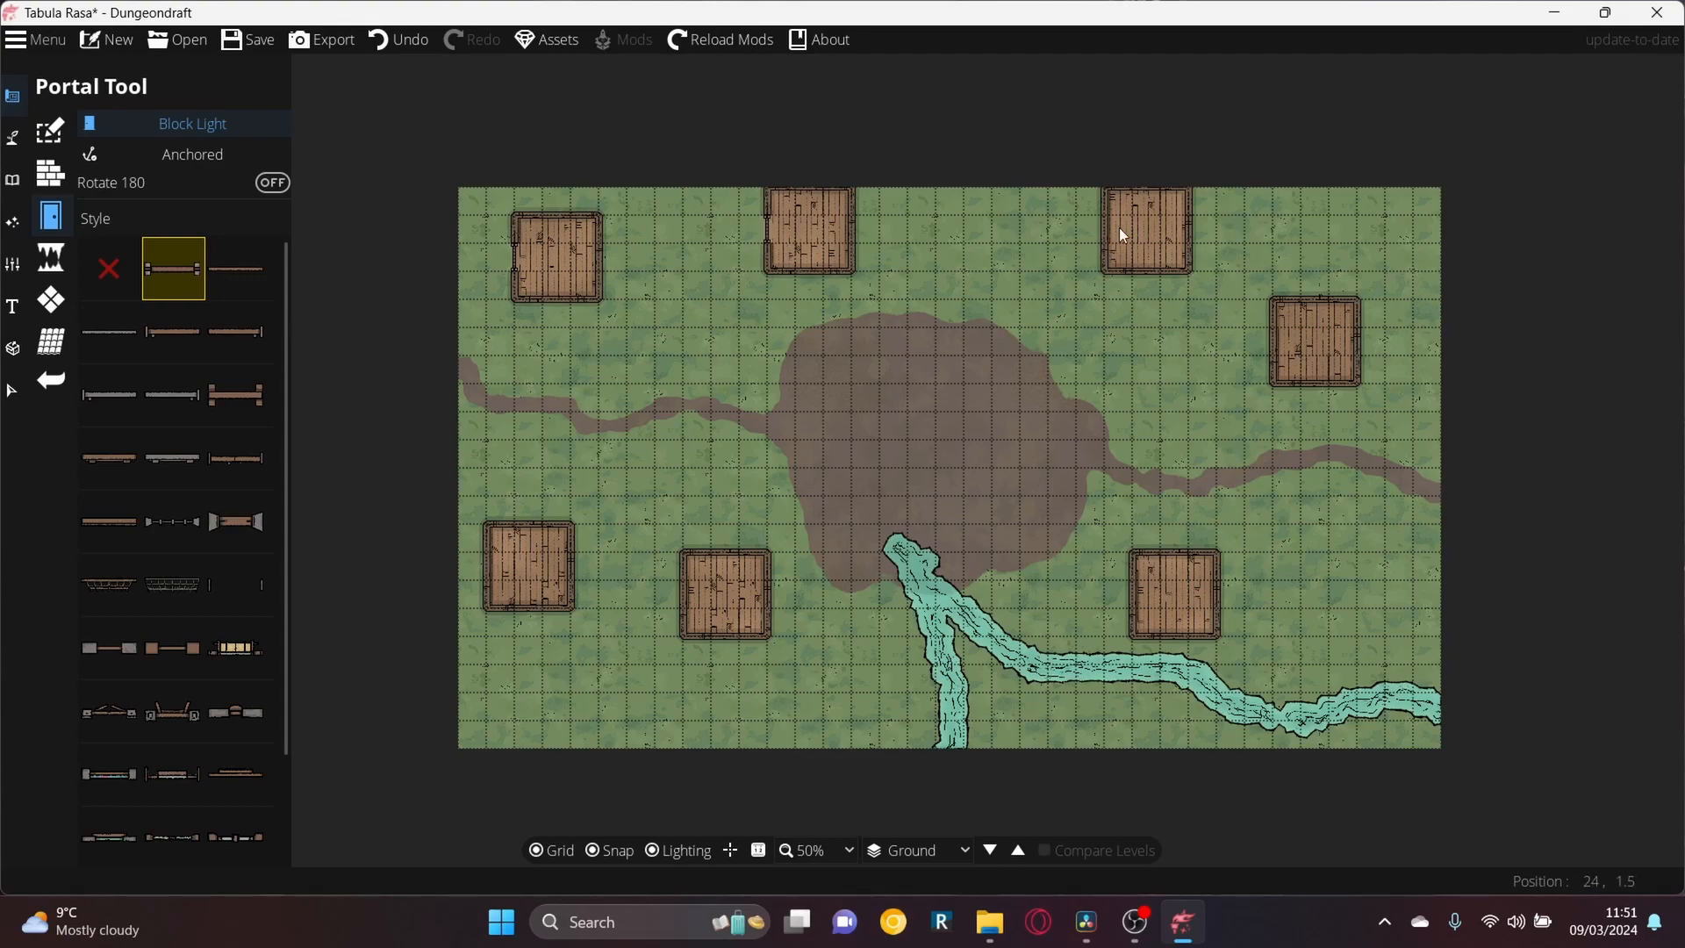
click(1317, 304)
click(1215, 604)
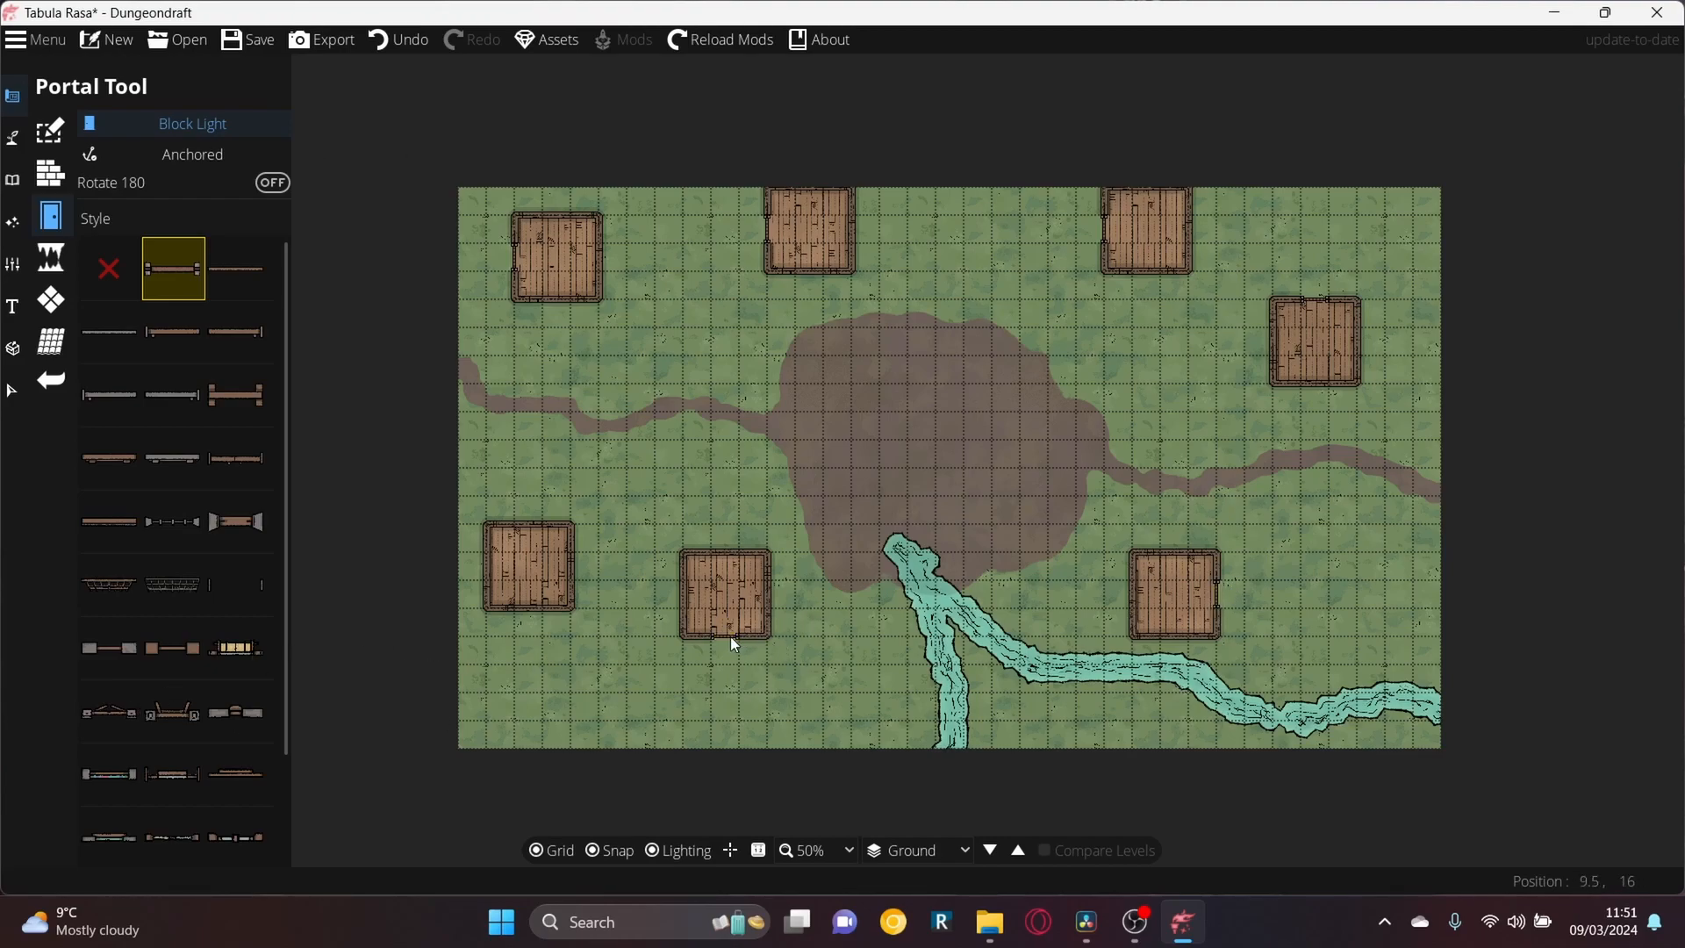
click(524, 617)
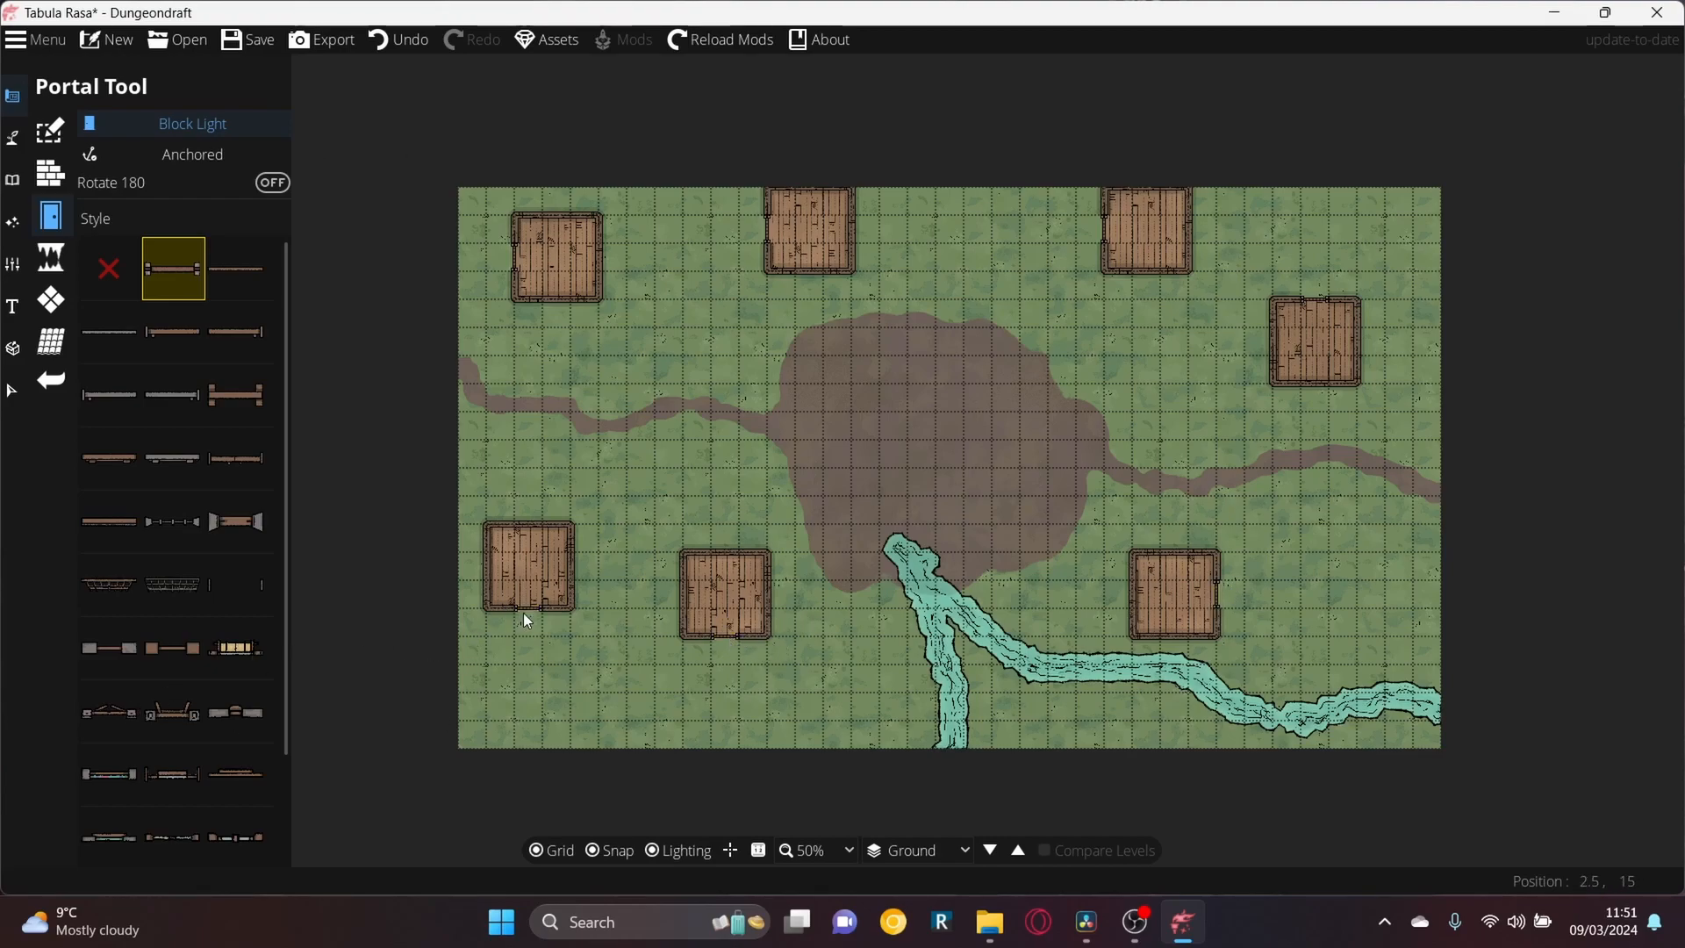
Add an open-shutter window portal to each hut in the wall facing the clearing or dirt path
click(159, 725)
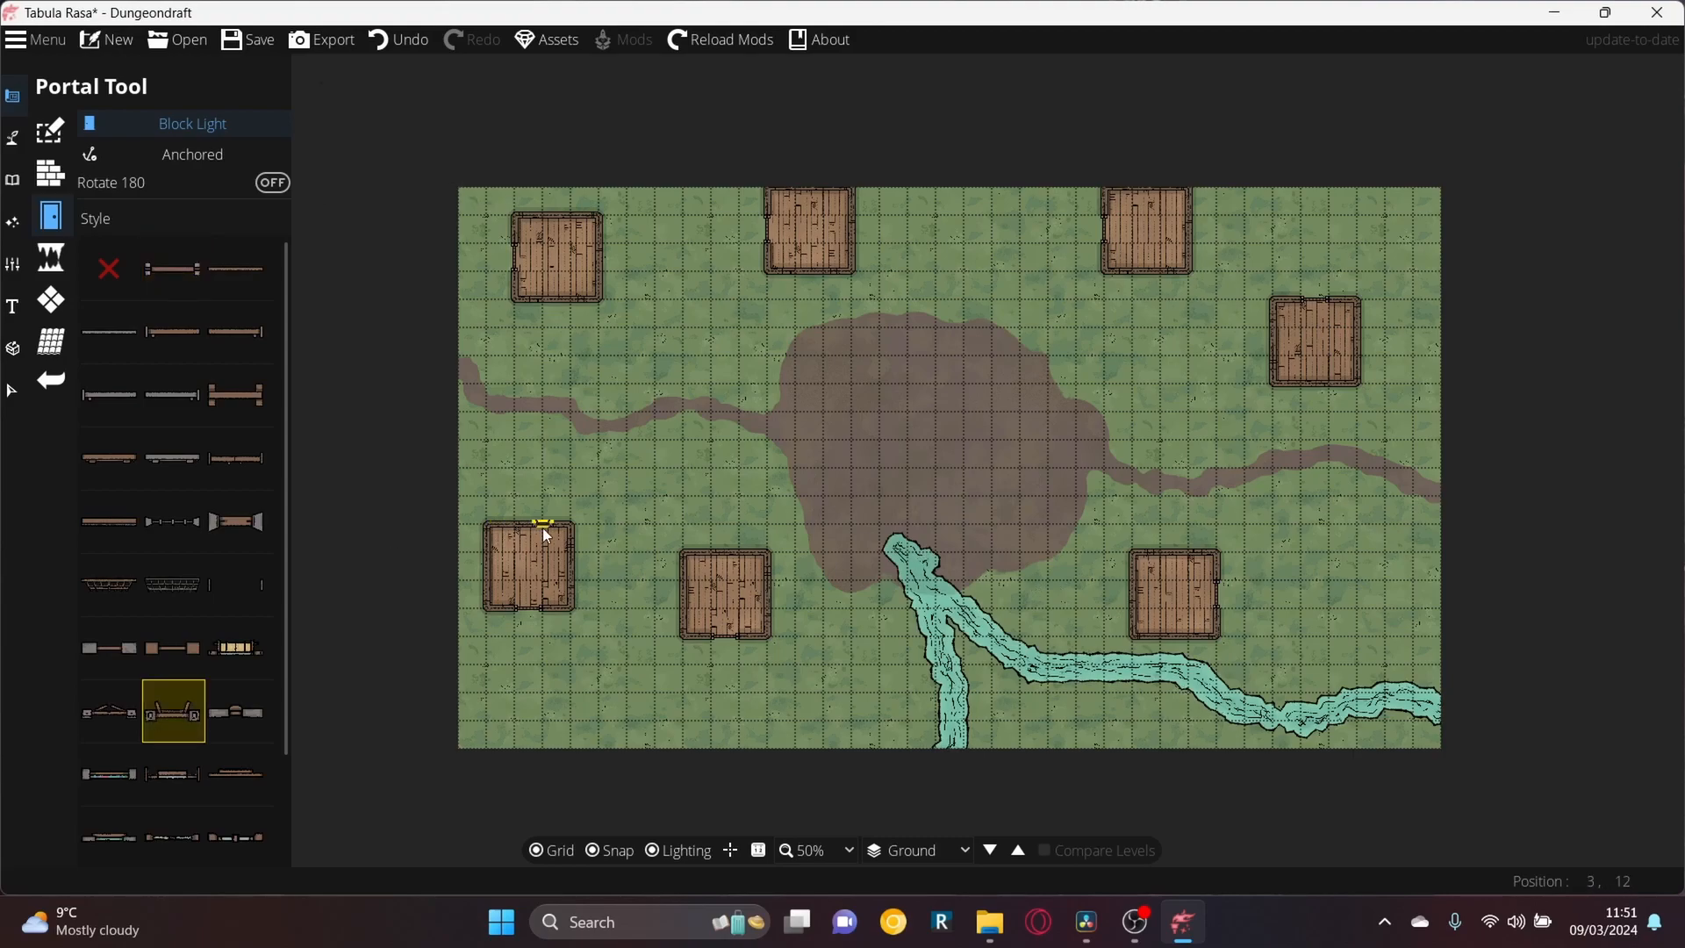
click(554, 305)
click(808, 274)
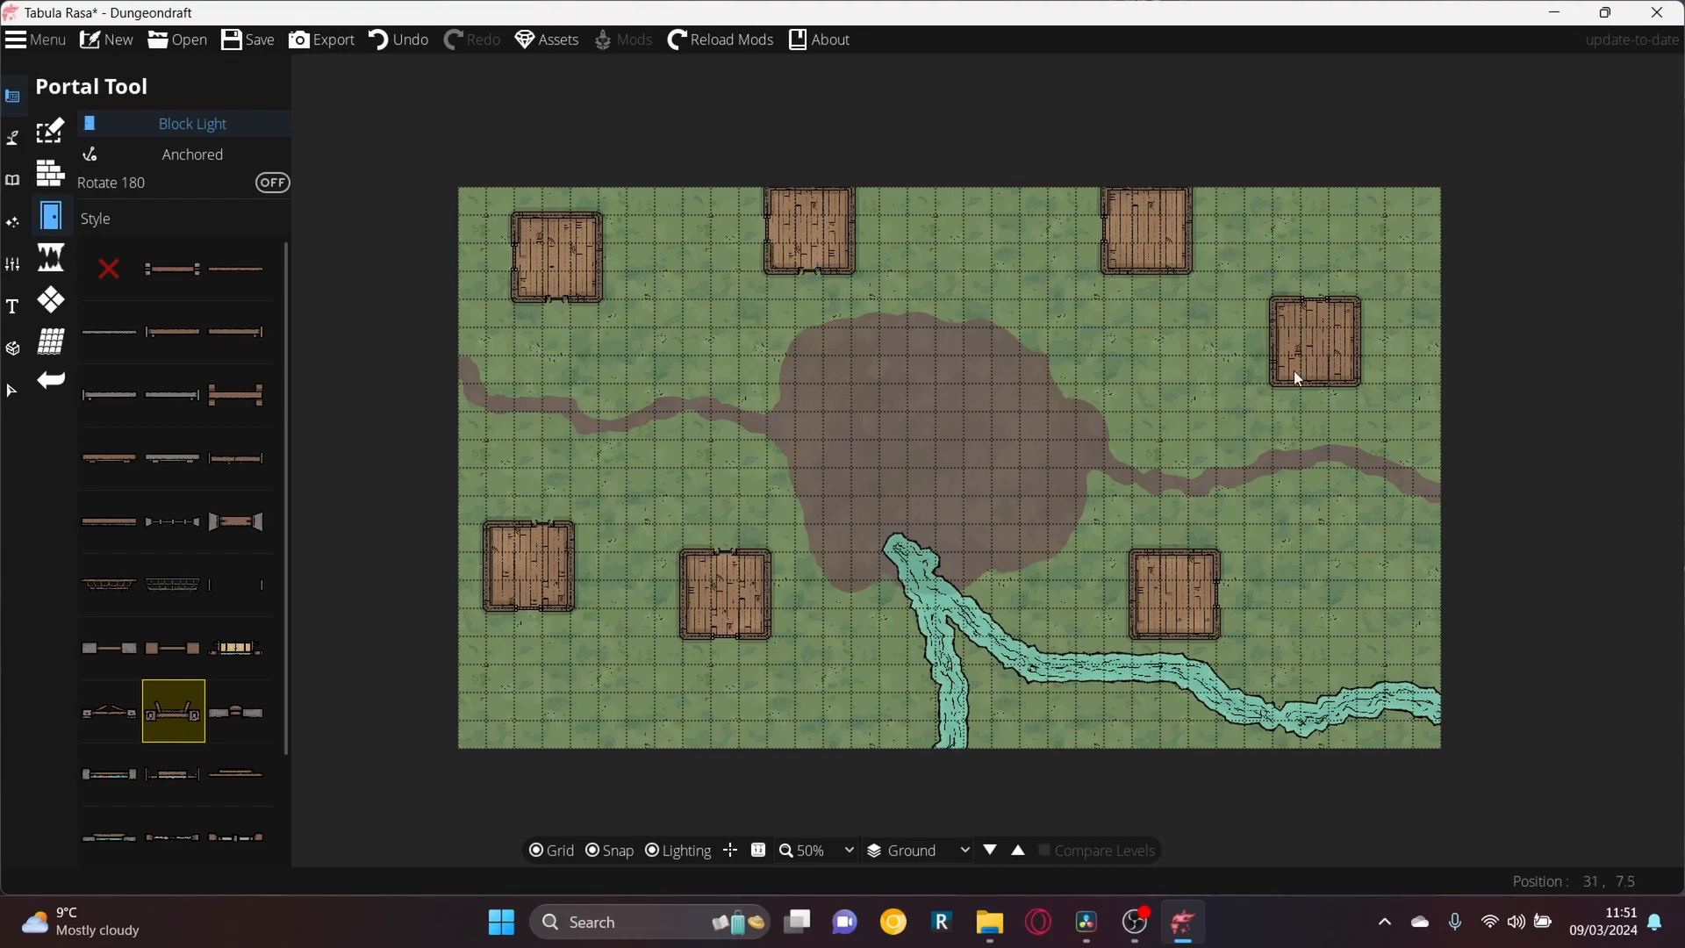
click(1124, 272)
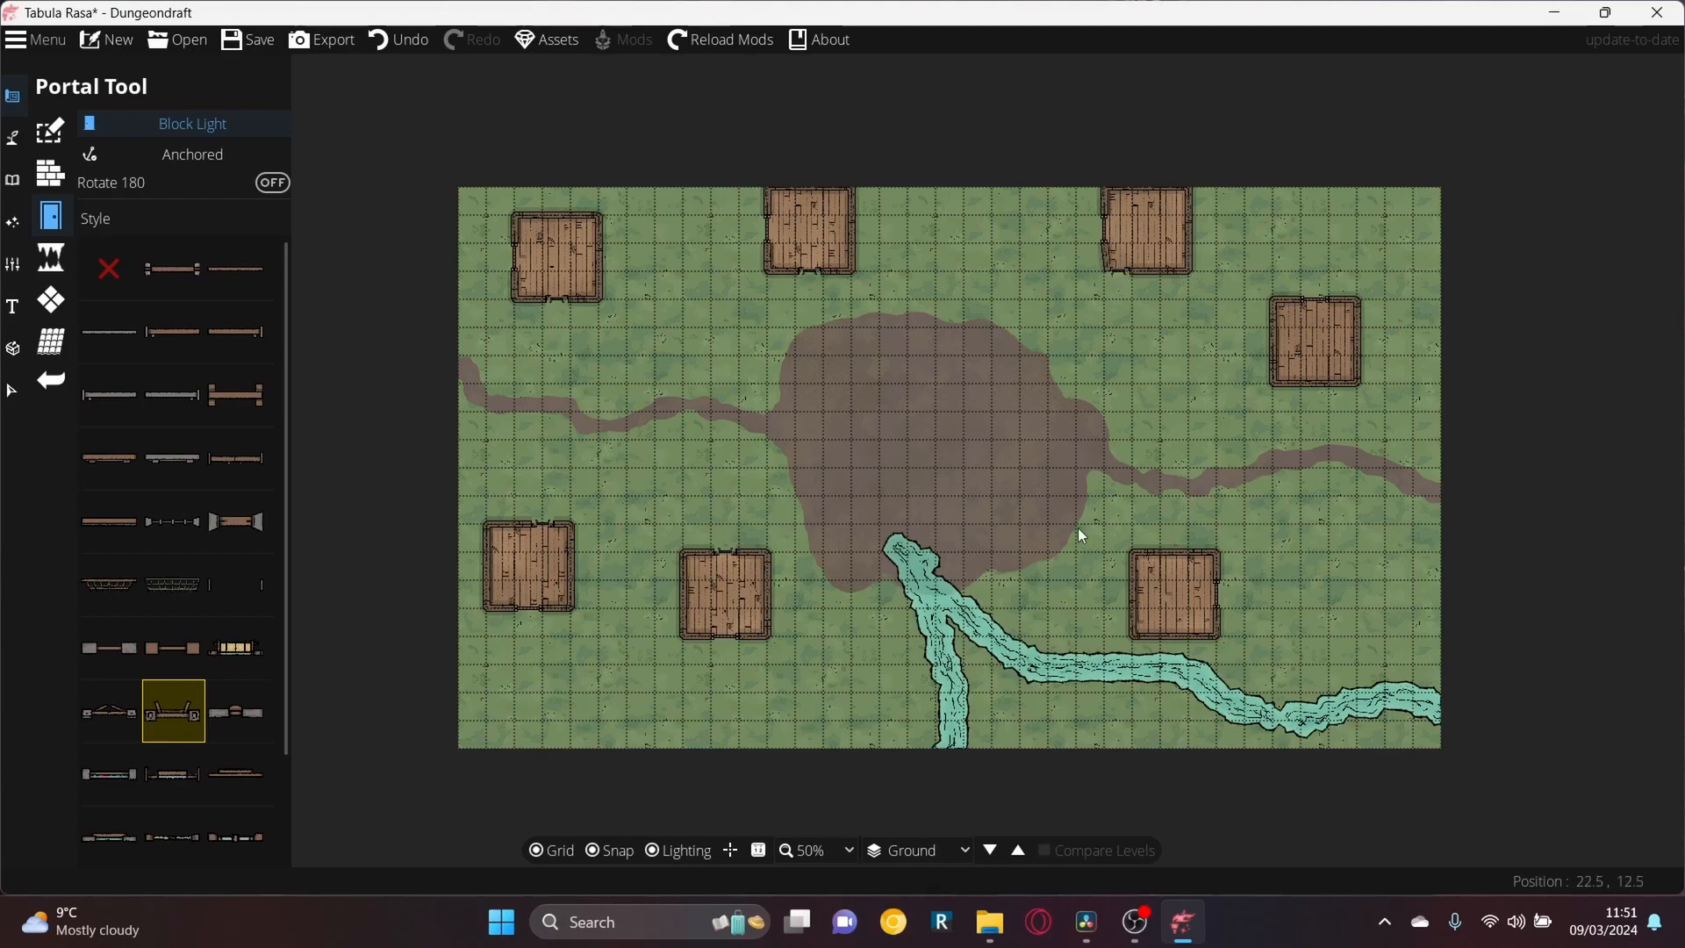
click(1157, 558)
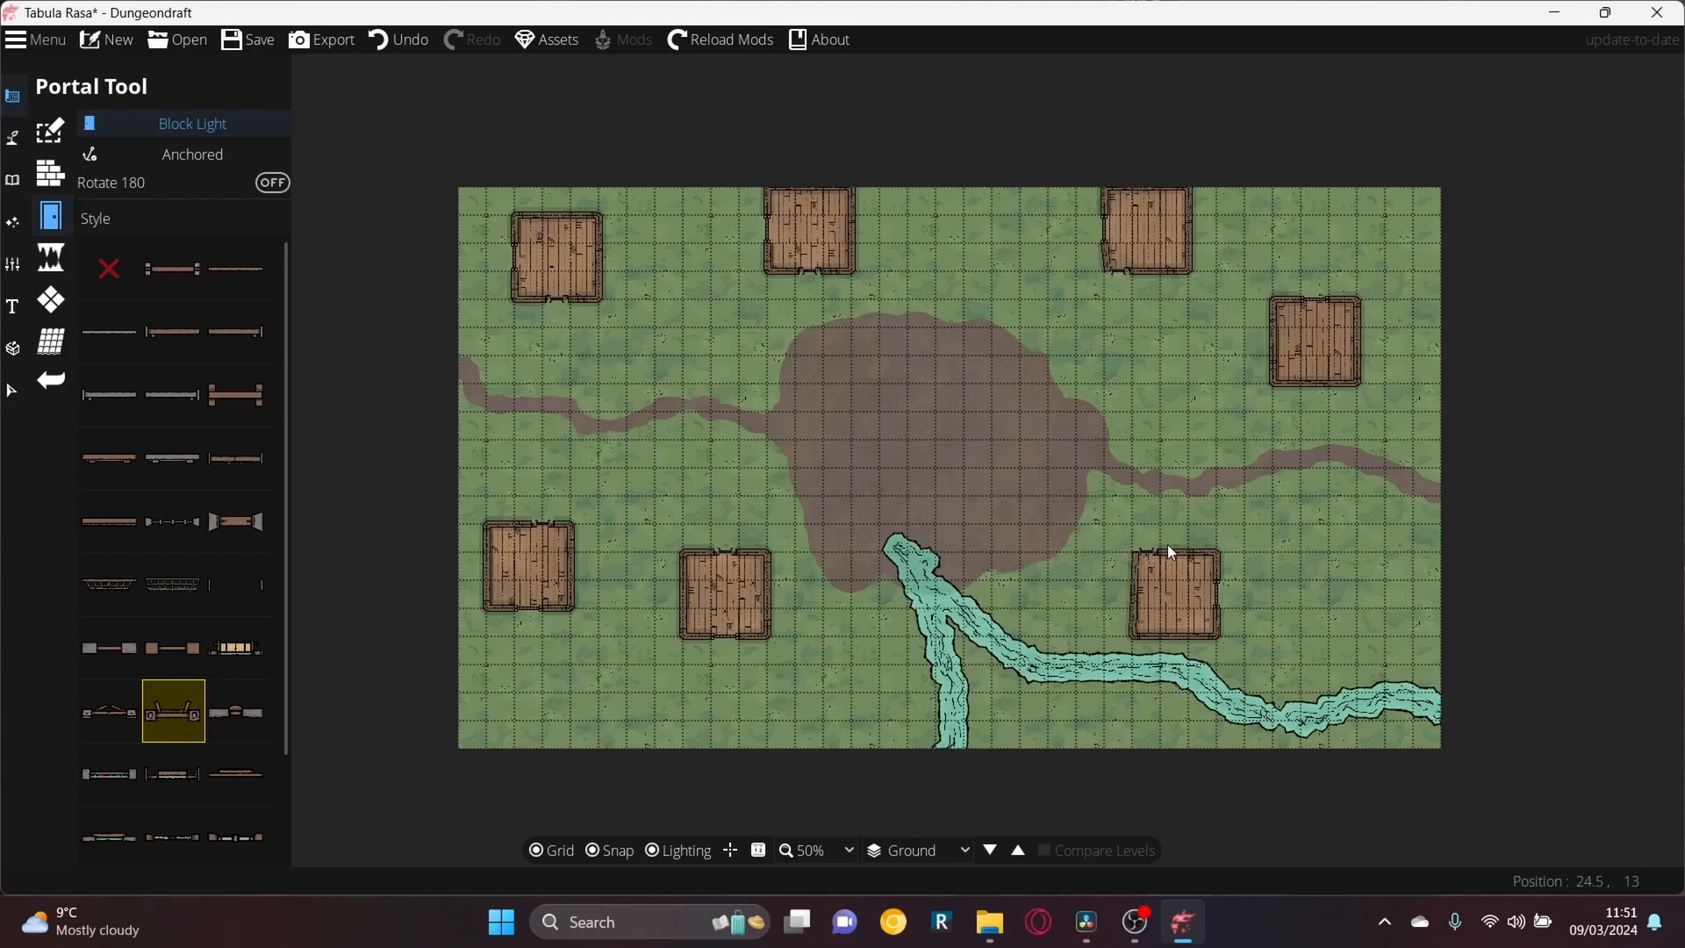
click(1271, 366)
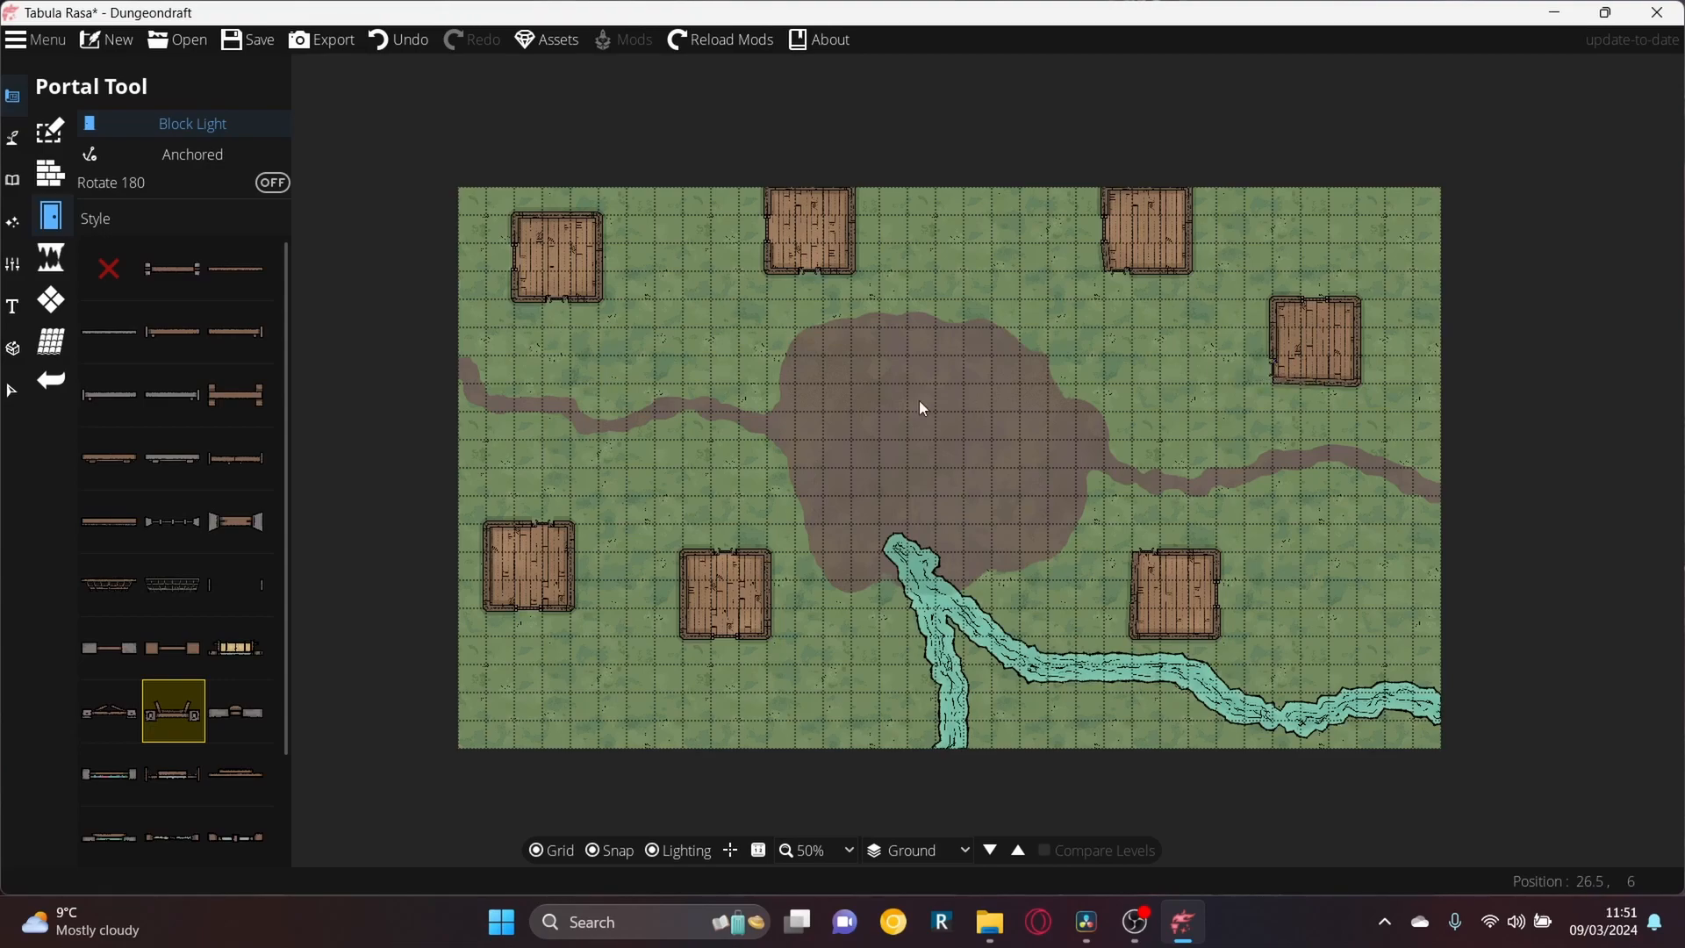
Search the object library for "balista" and place the south-pointing Ballista at the south window of the northwest hut
click(17, 223)
click(21, 184)
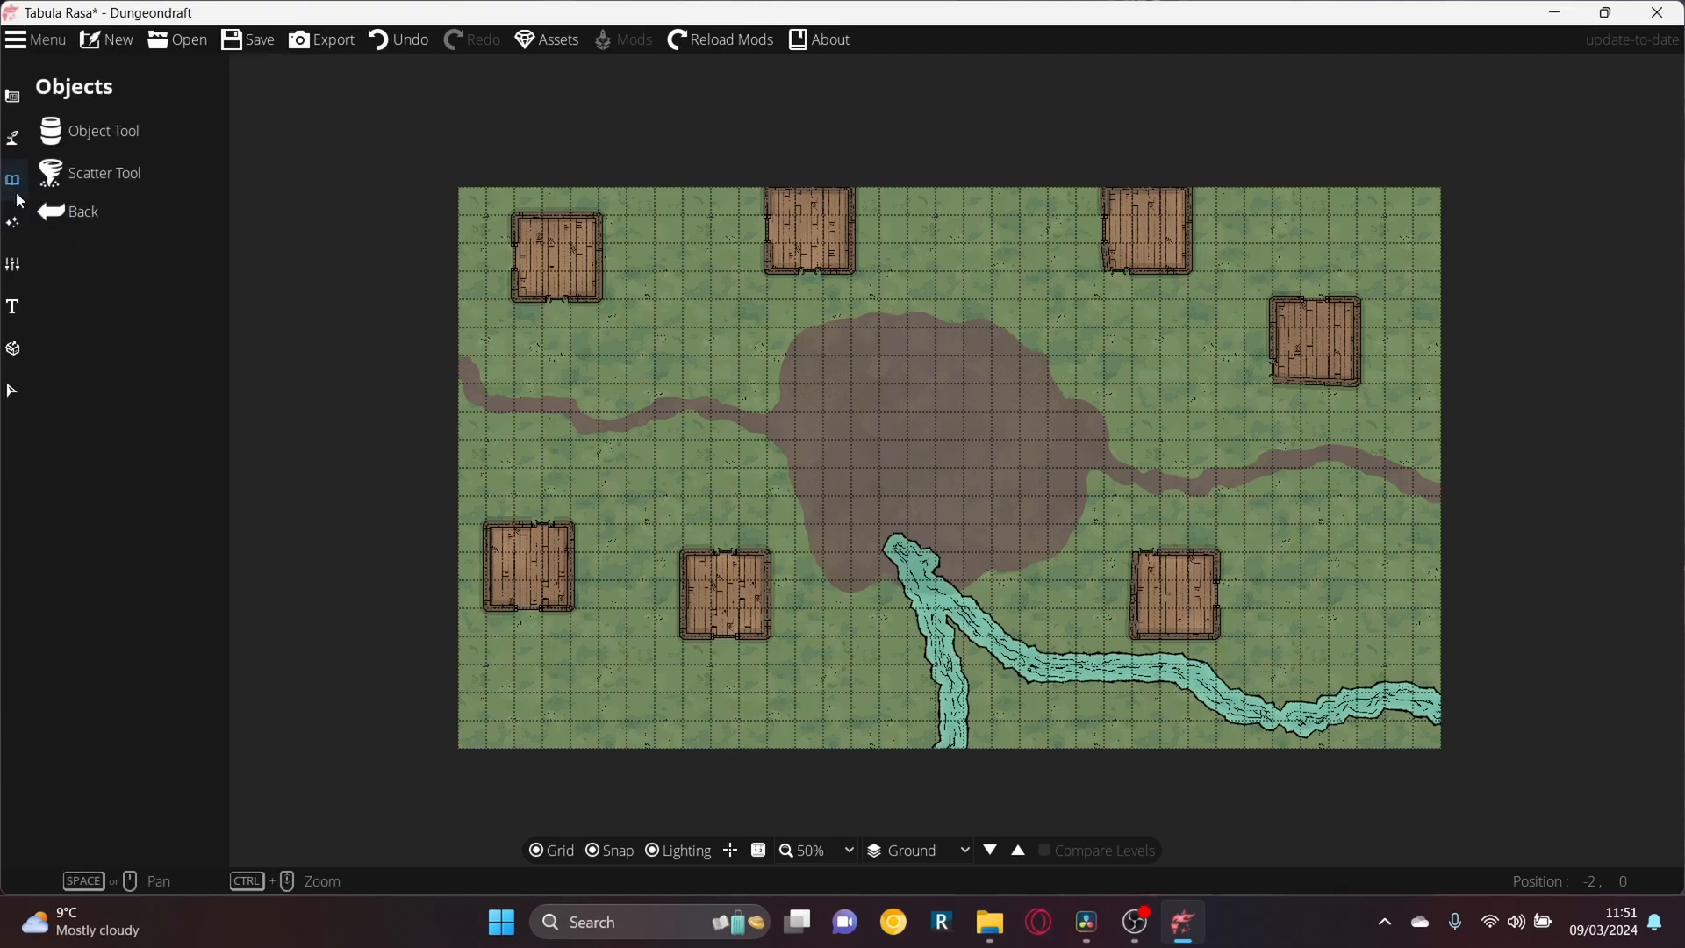
click(90, 137)
click(1538, 156)
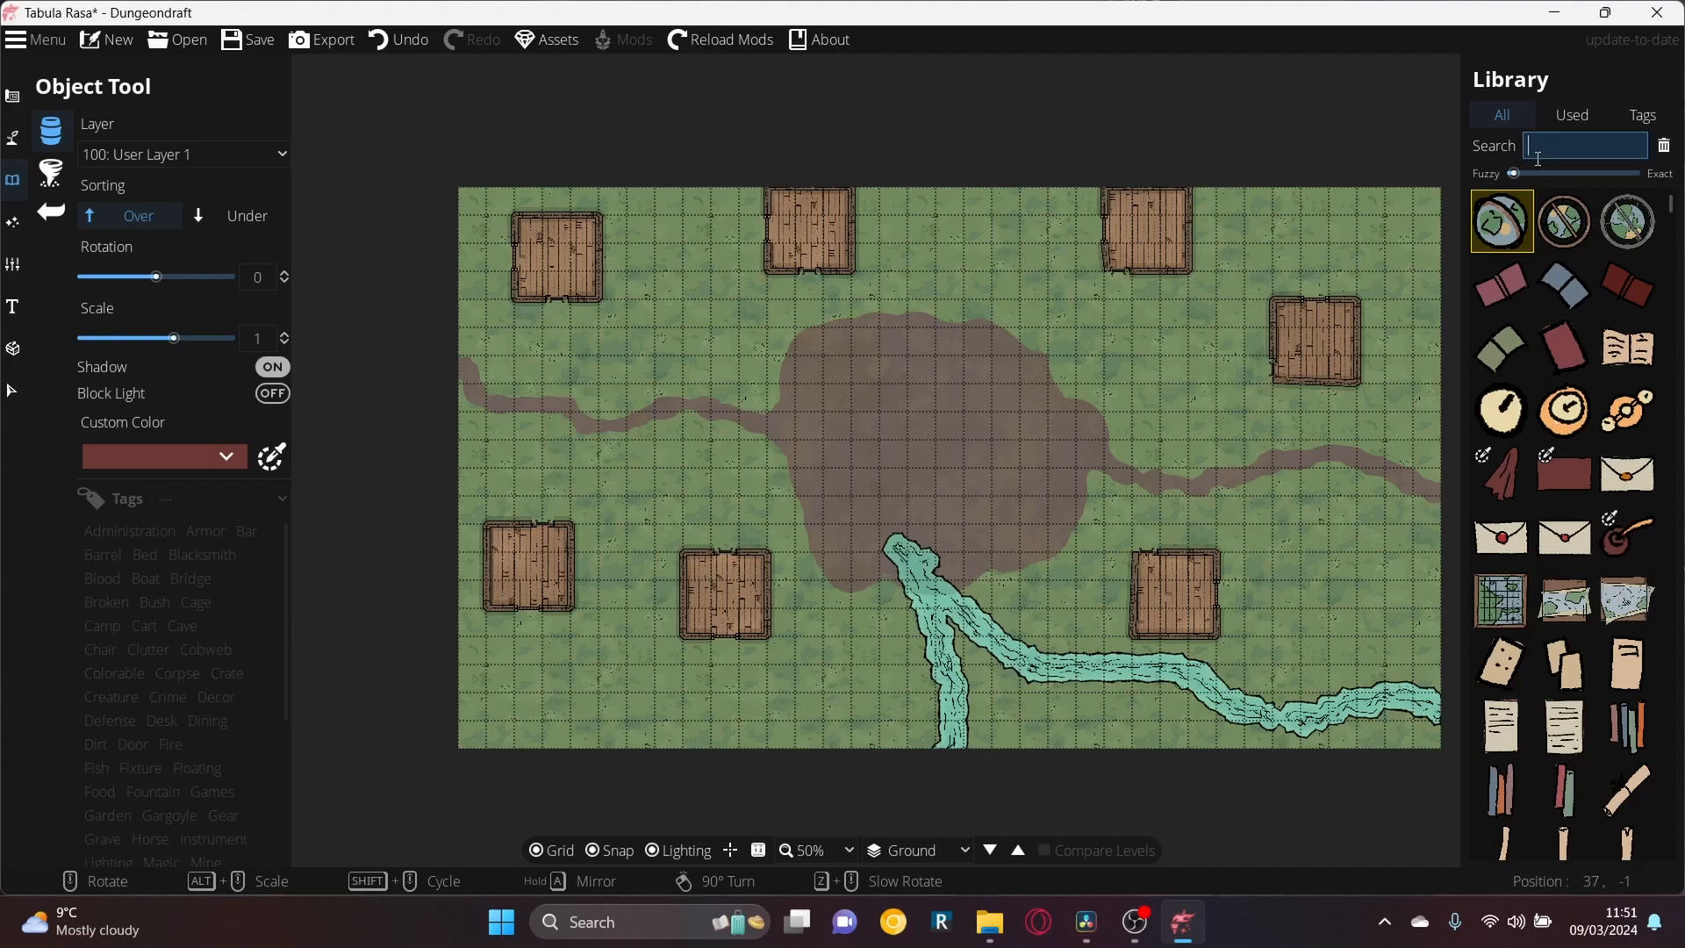
text(balista)
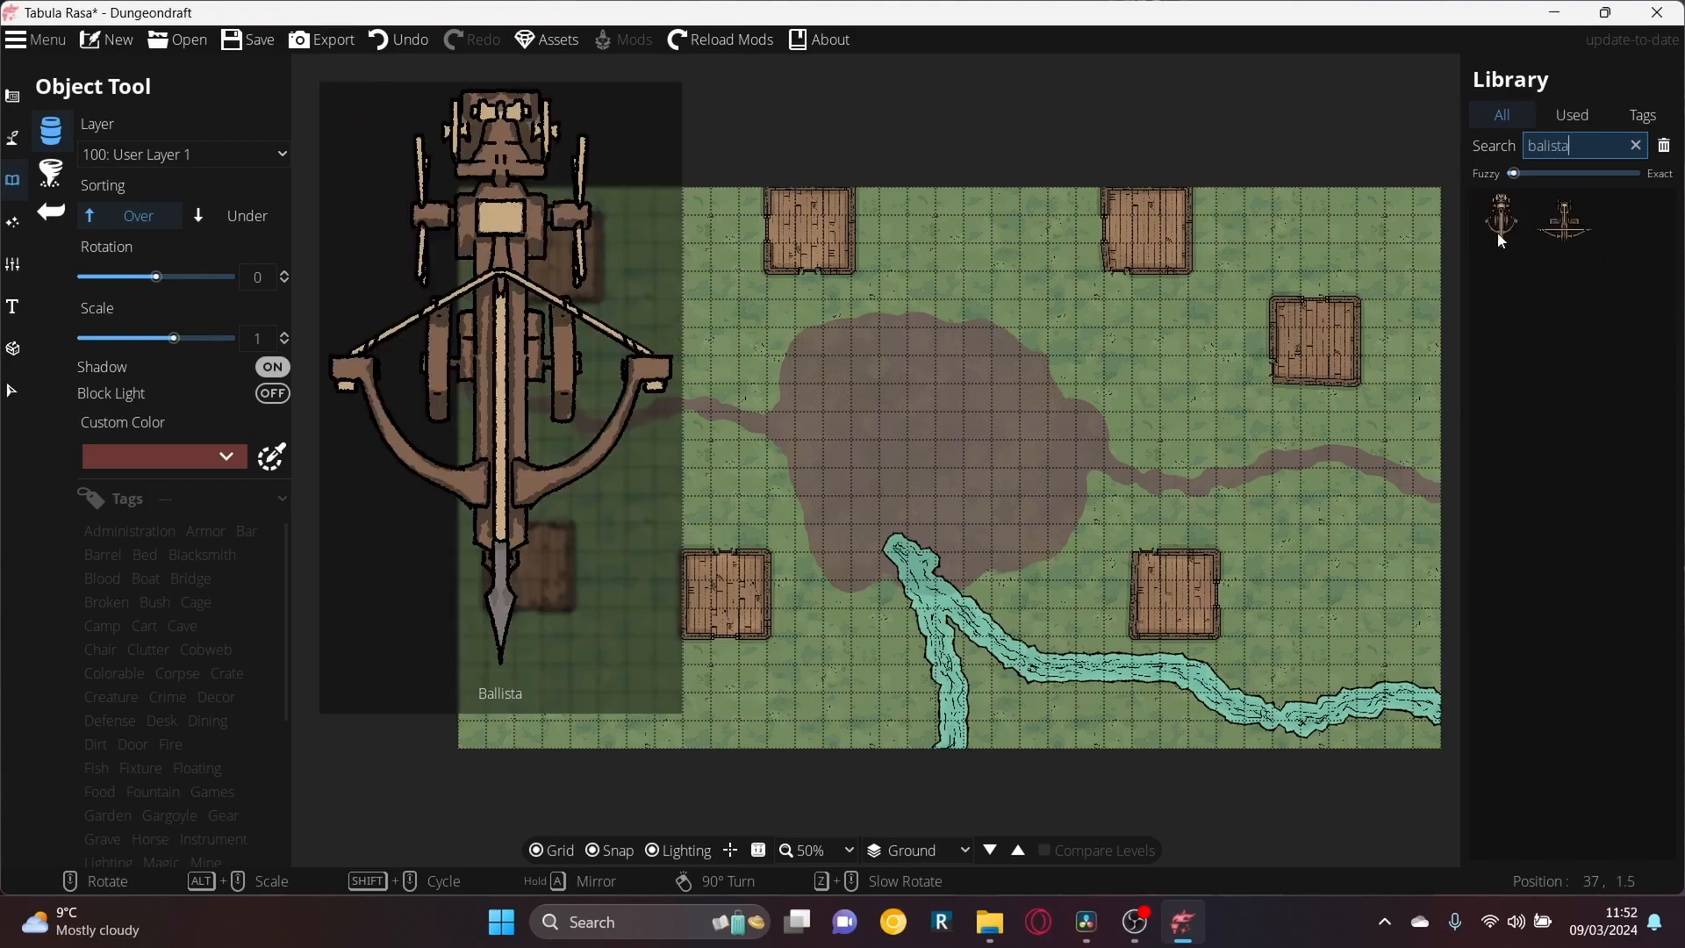
click(1503, 220)
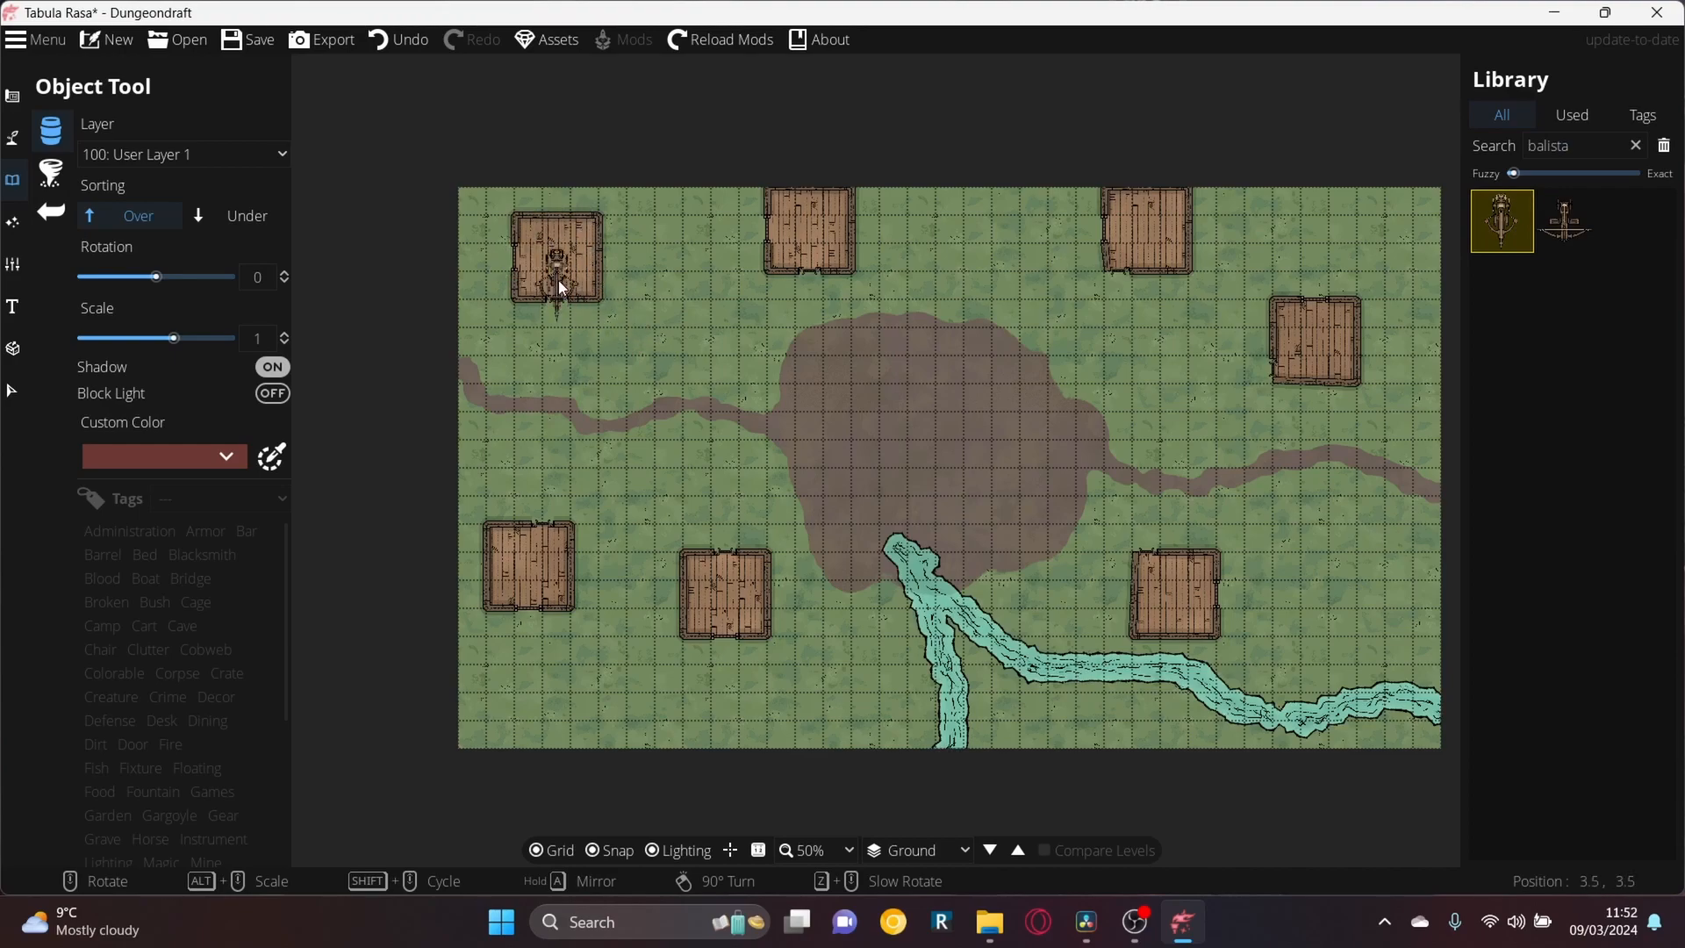
click(560, 269)
Place ballistas rotated -180° in the two southwest huts, and a south-facing one in the western hut on the north edge
scroll(530, 556, up, 12)
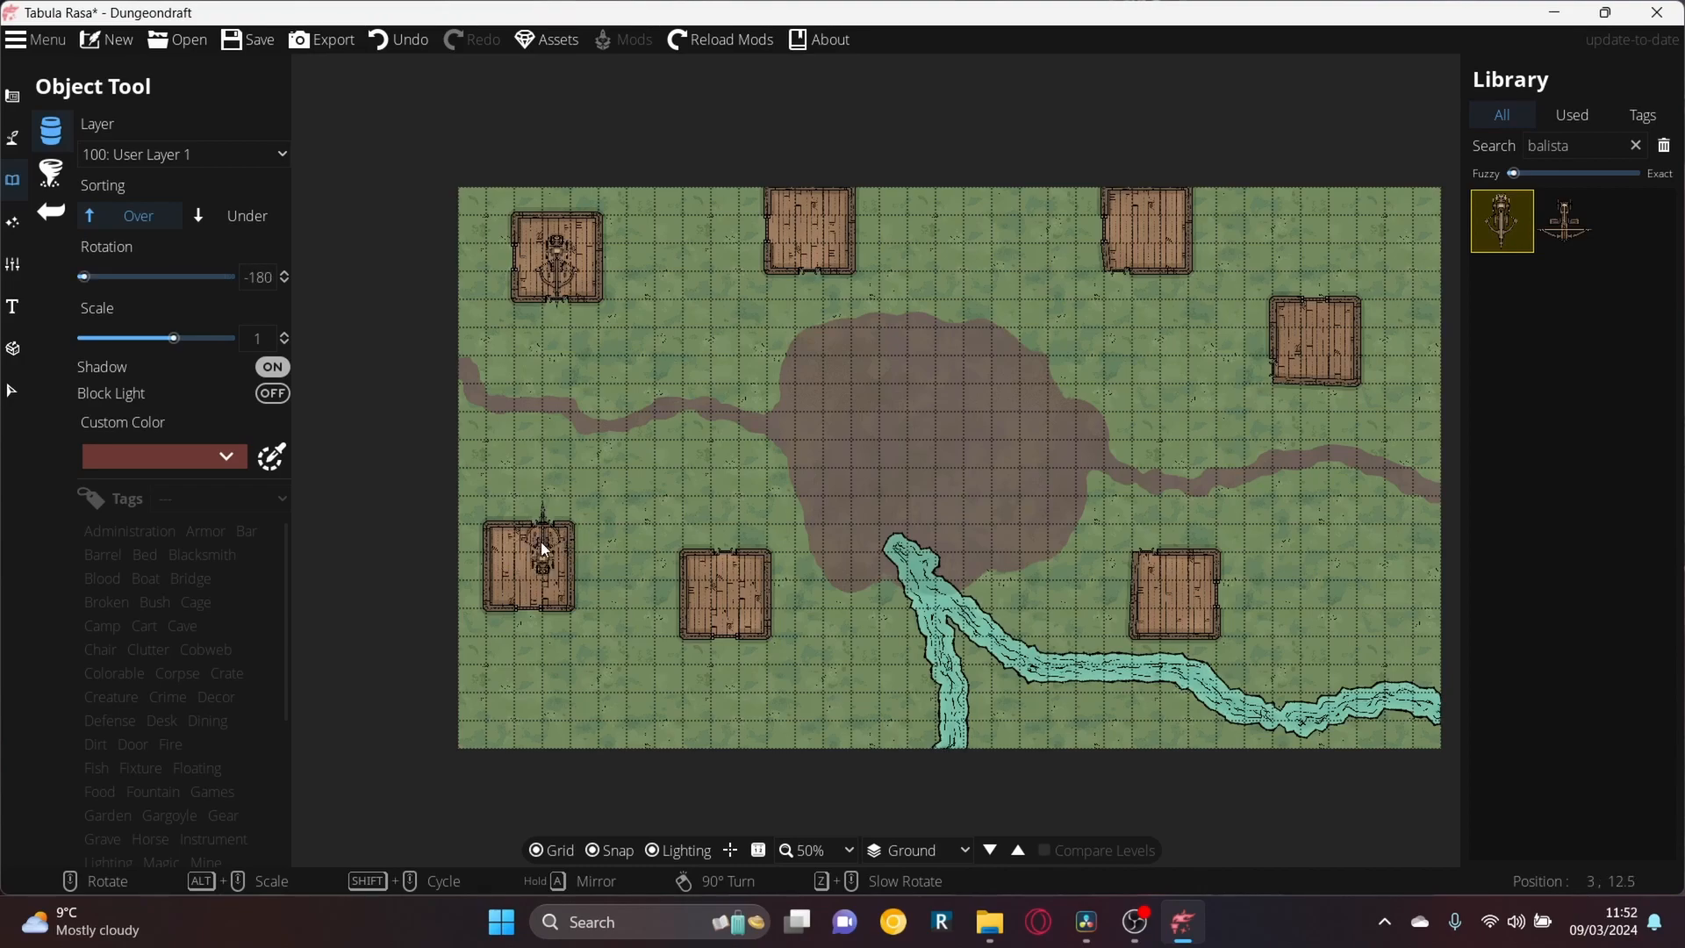
click(542, 551)
click(736, 584)
scroll(824, 209, down, 8)
scroll(825, 209, down, 4)
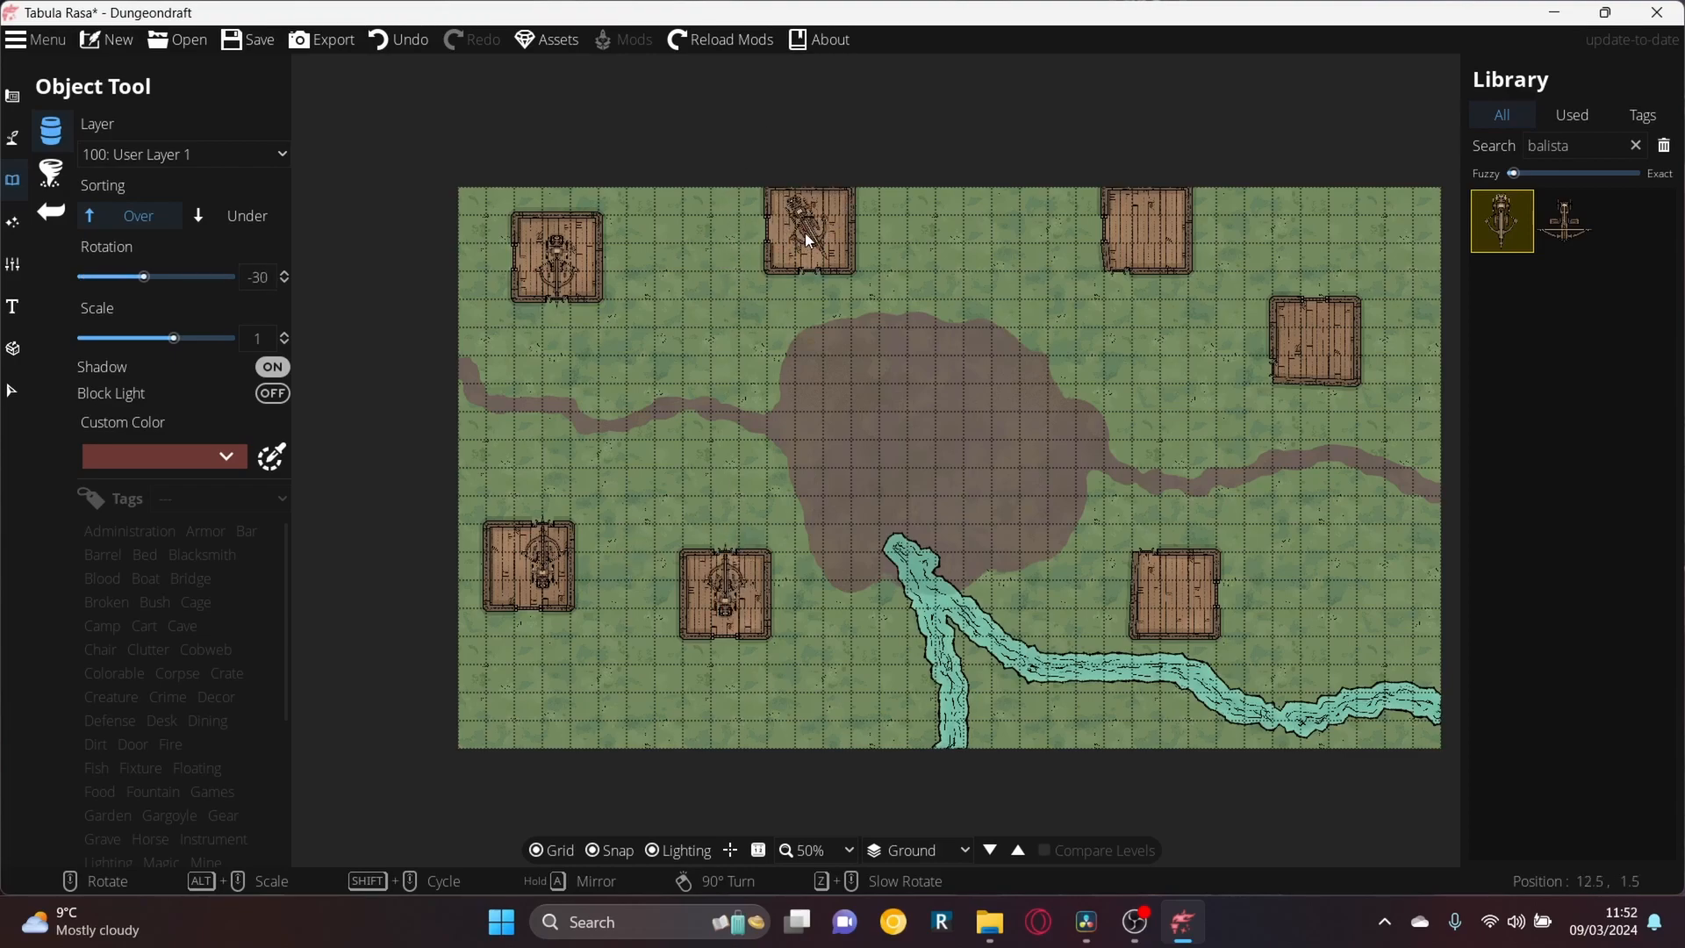
click(811, 235)
Place a ballista in the southeast hut, angled northwest through its north window
scroll(1164, 577, up, 8)
scroll(1164, 578, up, 6)
scroll(1142, 579, down, 2)
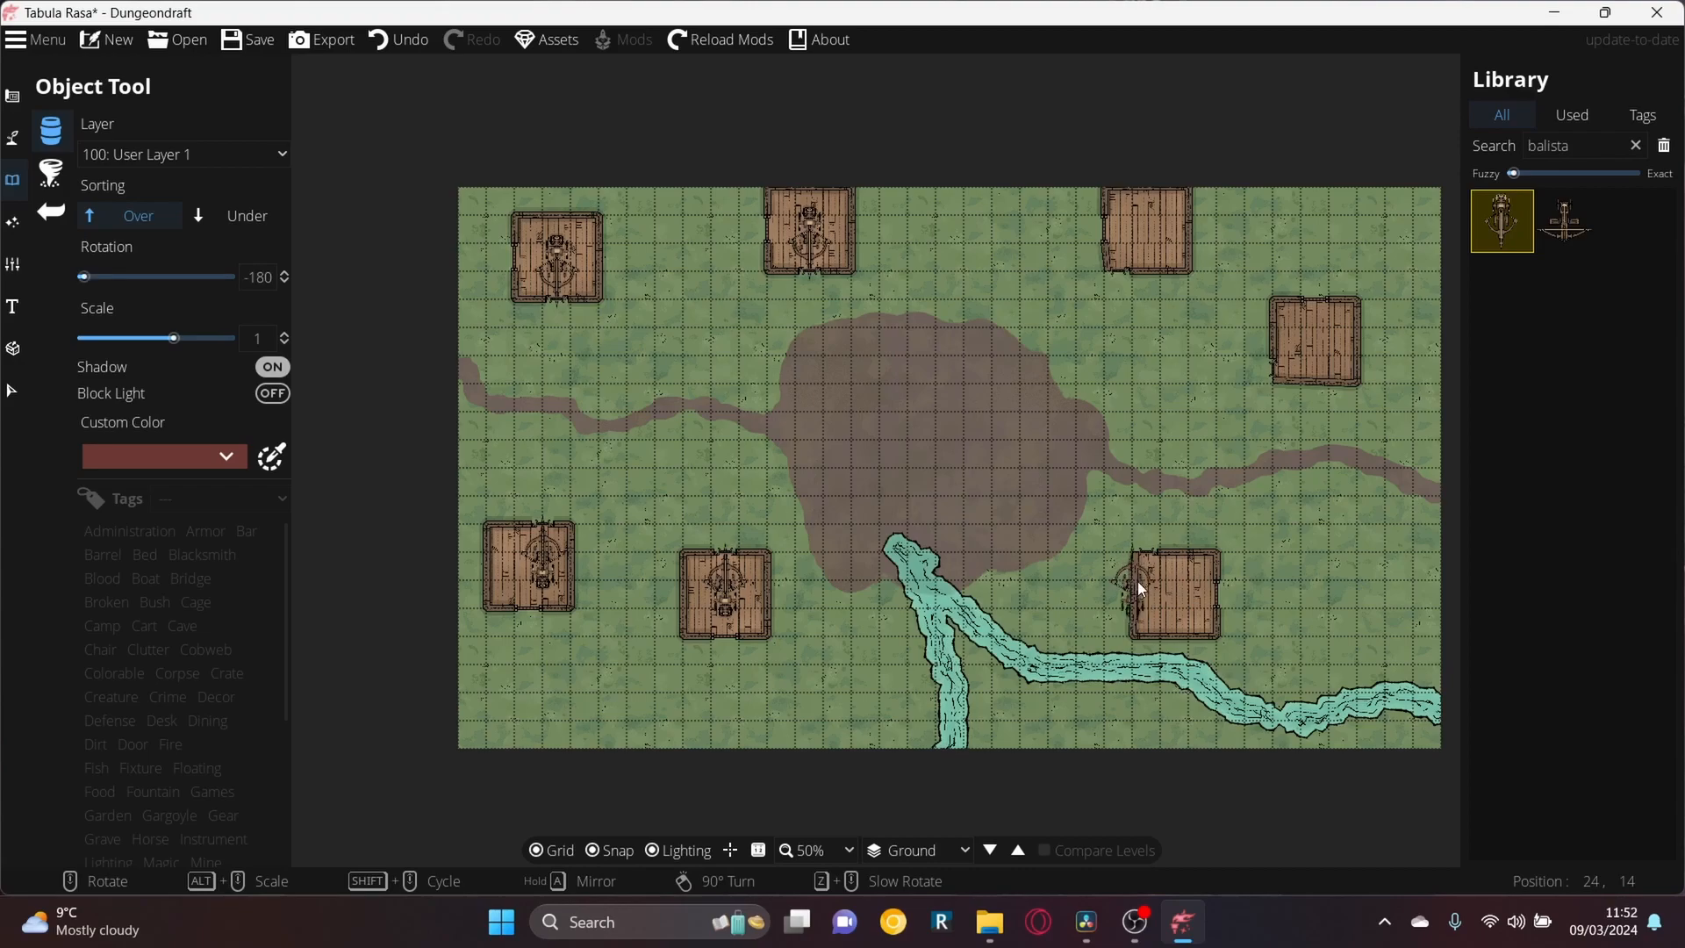
scroll(1142, 576, up, 2)
click(1168, 587)
Place a ballista rotated 30° in the eastern hut on the north edge and one rotated 75° in the hut near the east edge
scroll(1123, 275, down, 12)
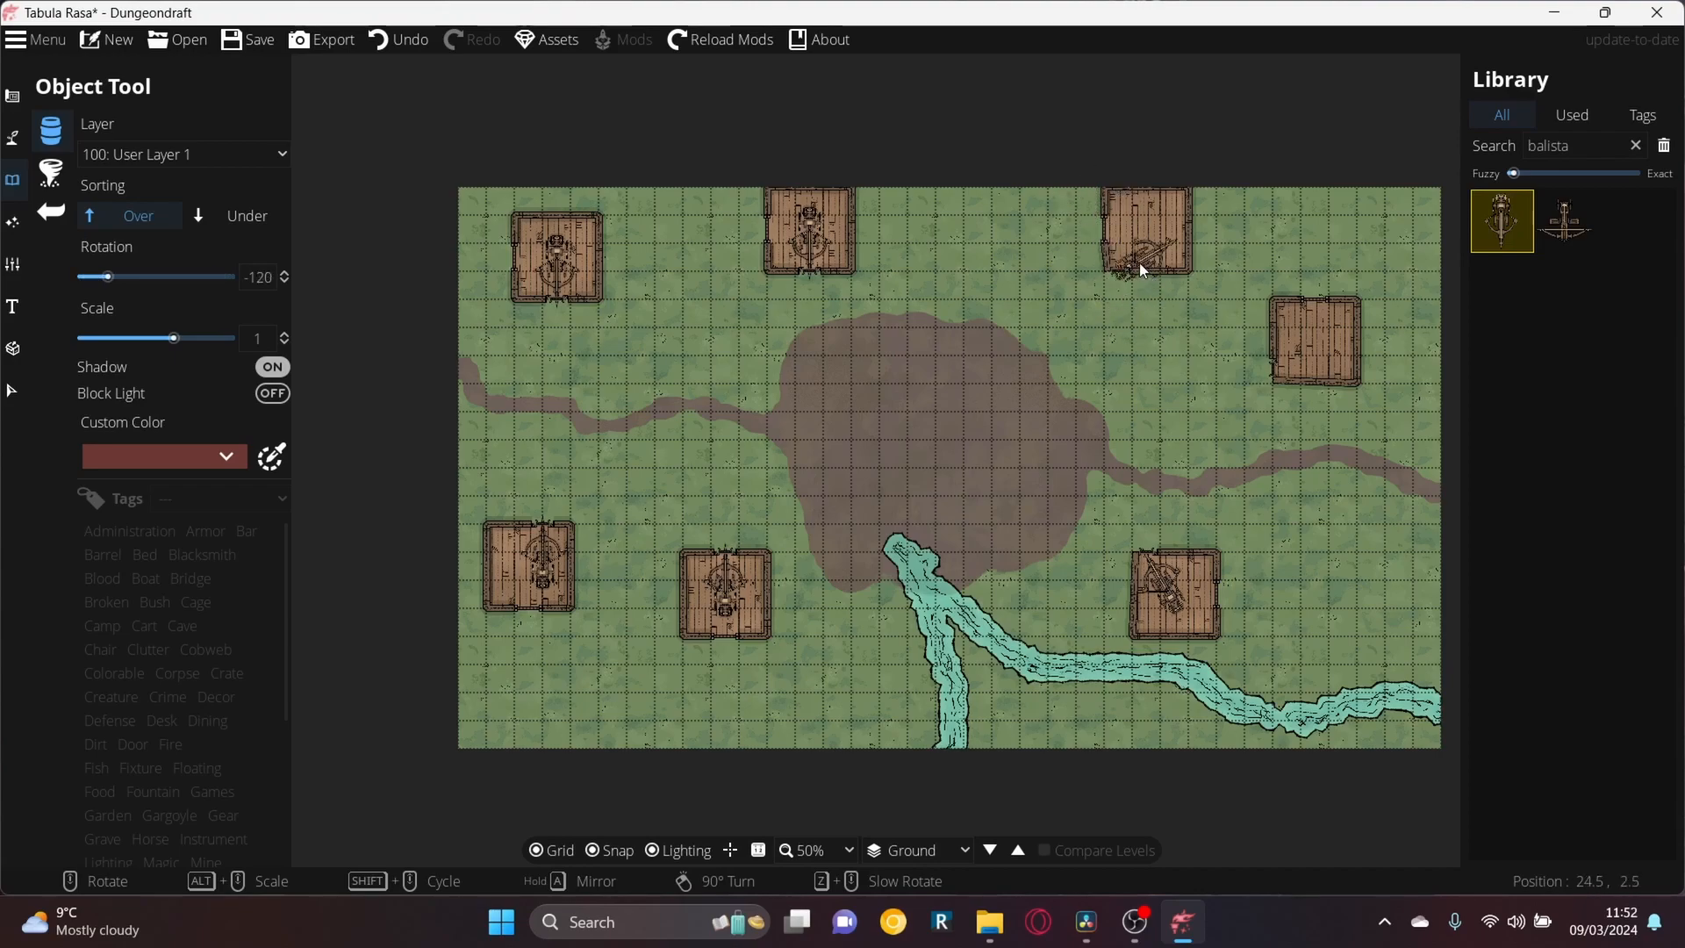
scroll(1129, 254, down, 4)
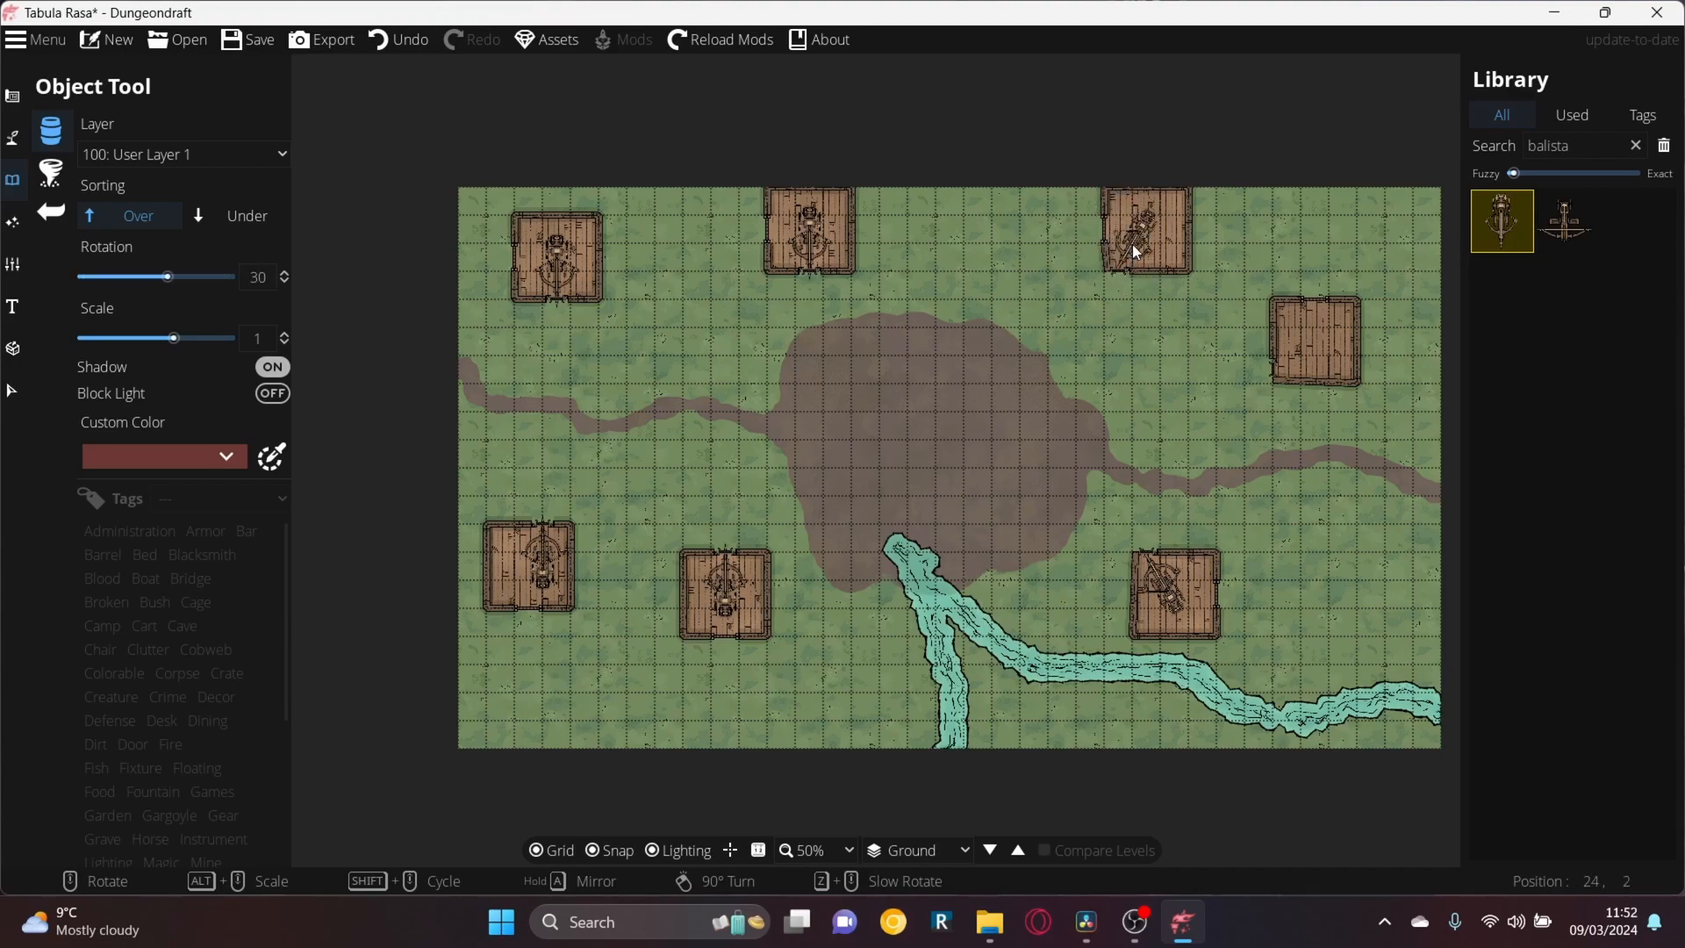
click(1134, 253)
scroll(1247, 389, up, 3)
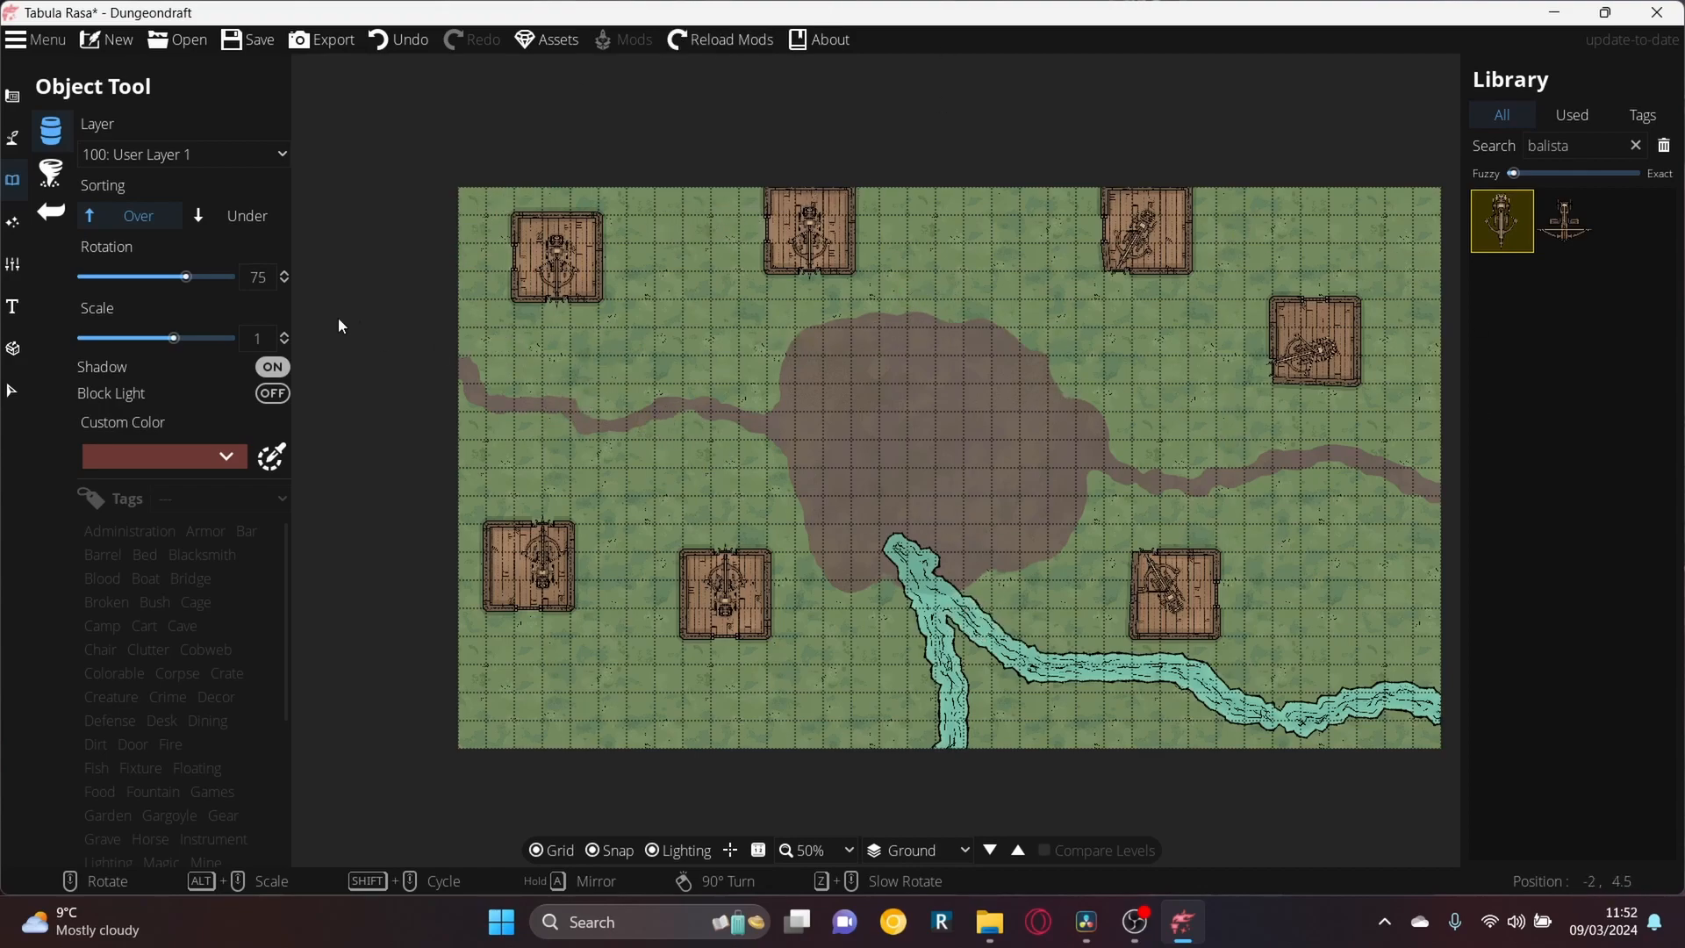
click(1119, 228)
click(12, 223)
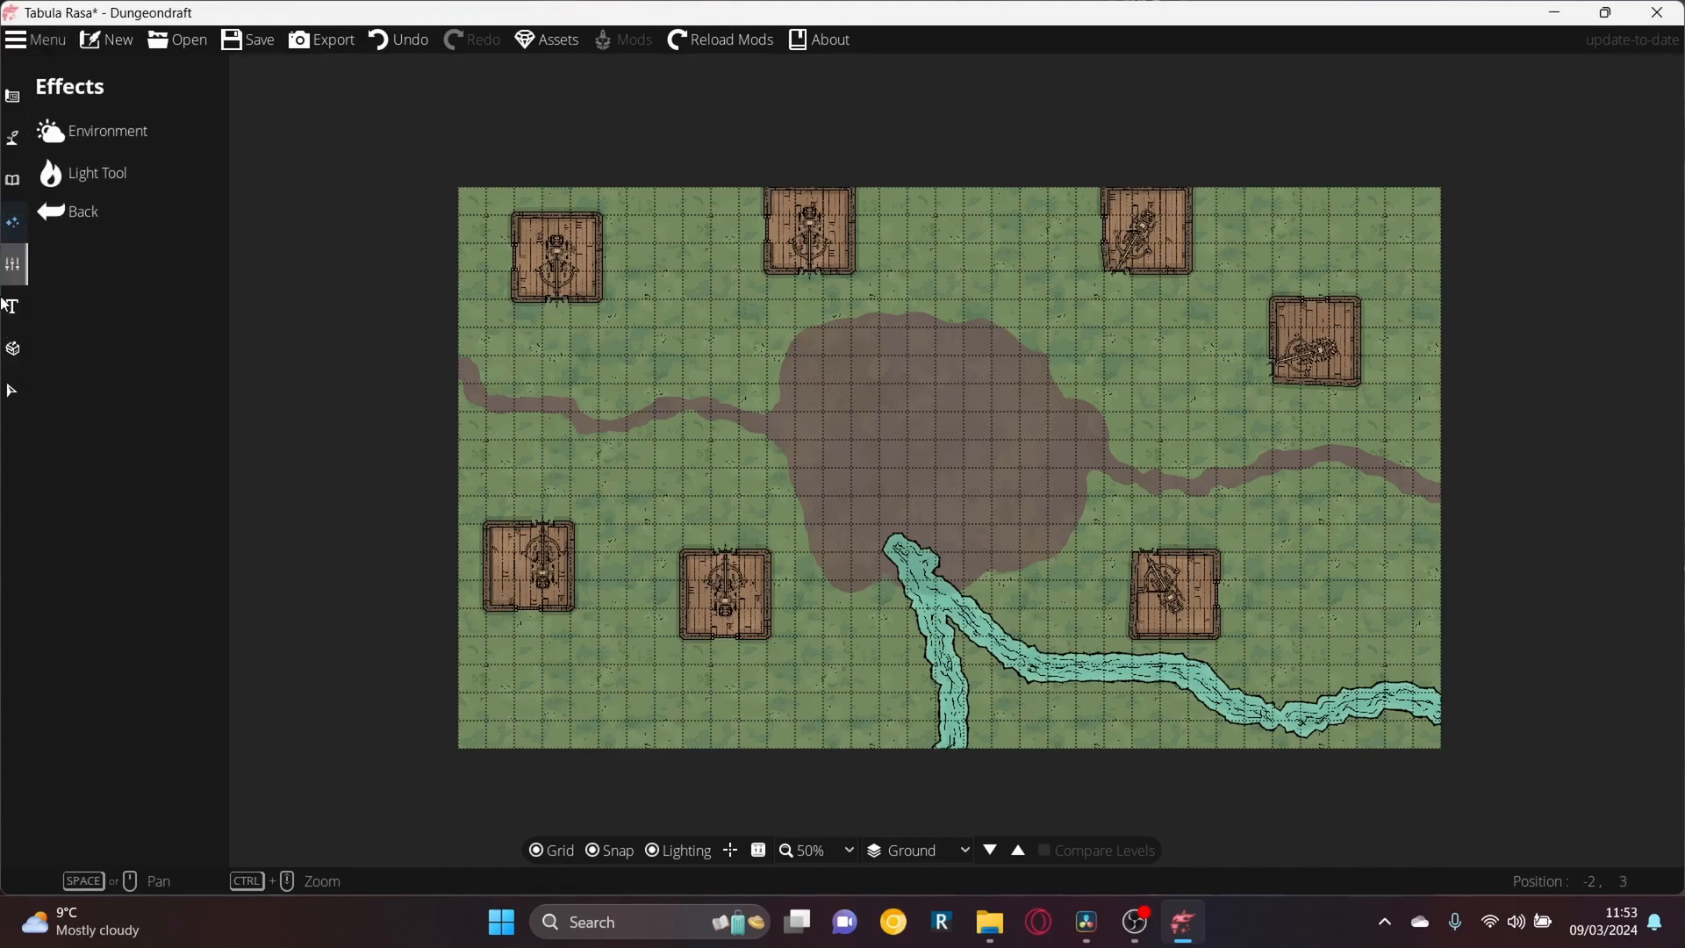
click(13, 137)
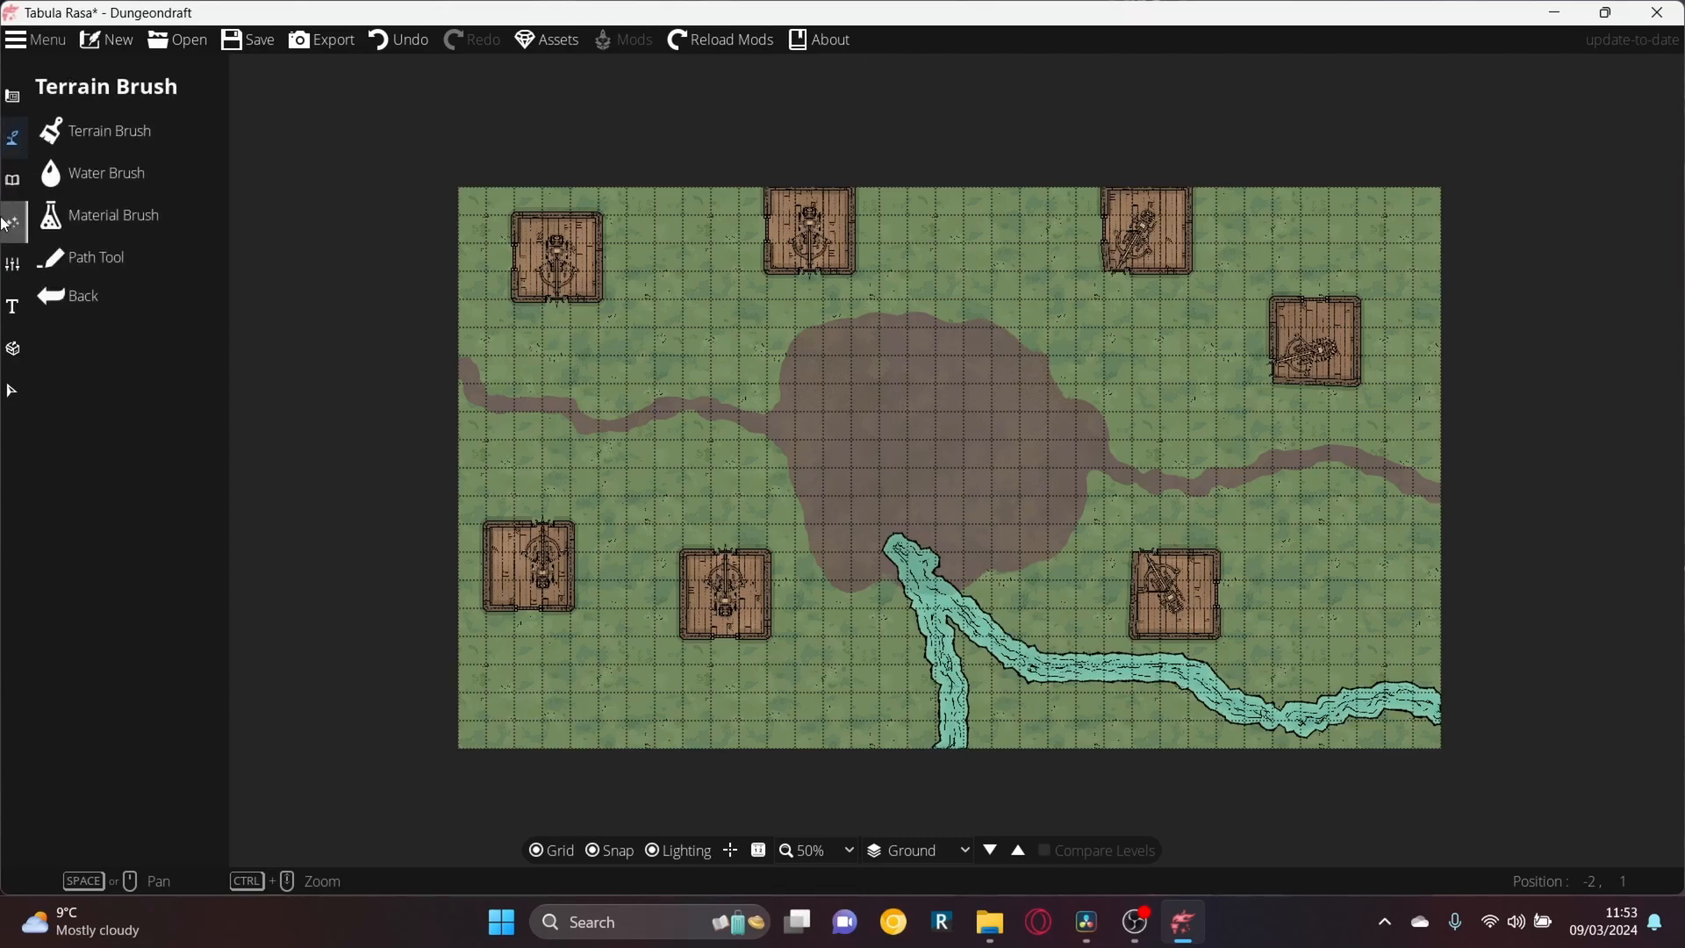
click(13, 180)
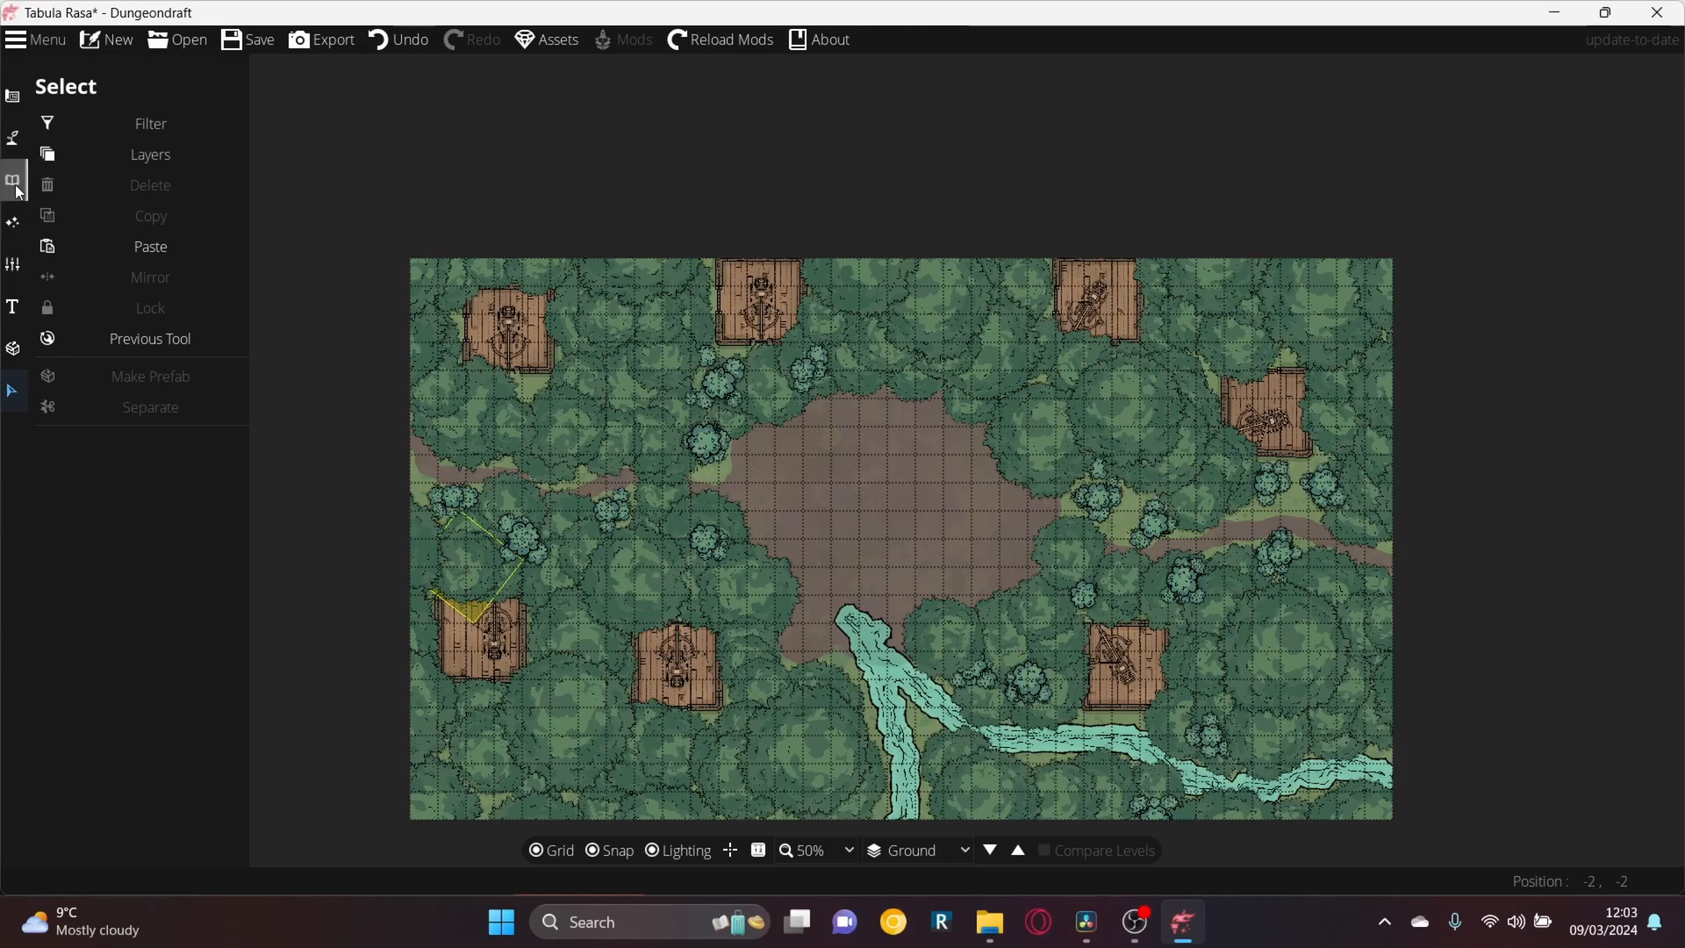
Search the object library for "tree stump" and place a round, thin-rooted stump in the clearing's northwest part
click(16, 186)
click(97, 134)
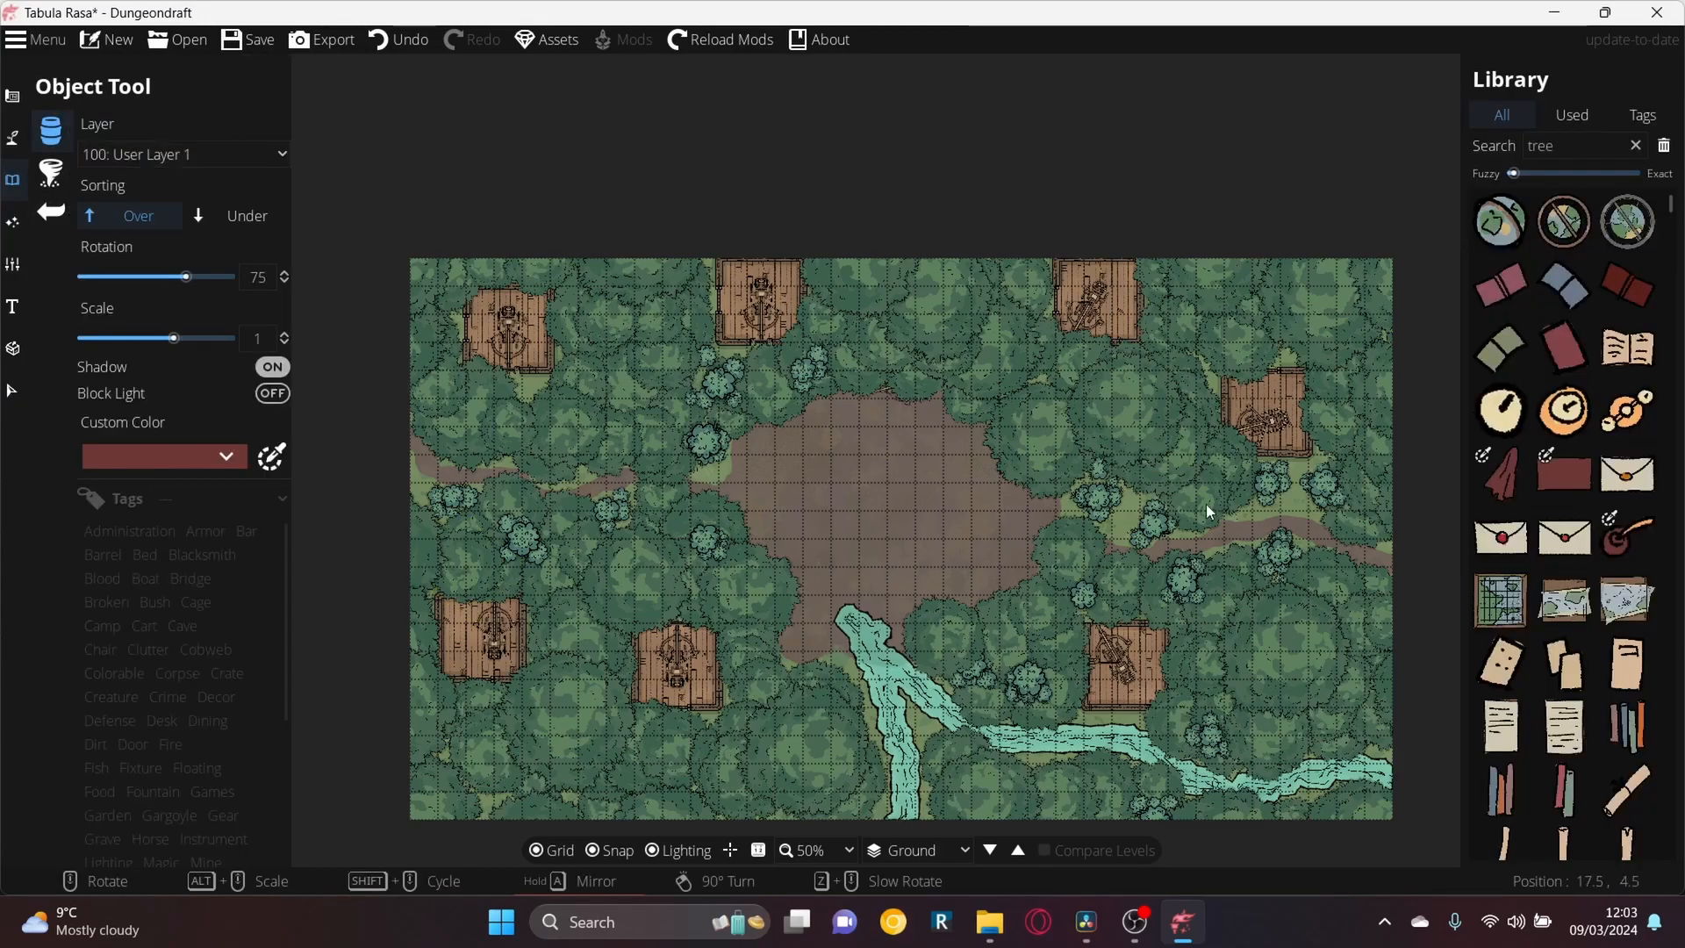
click(1578, 145)
text(stump)
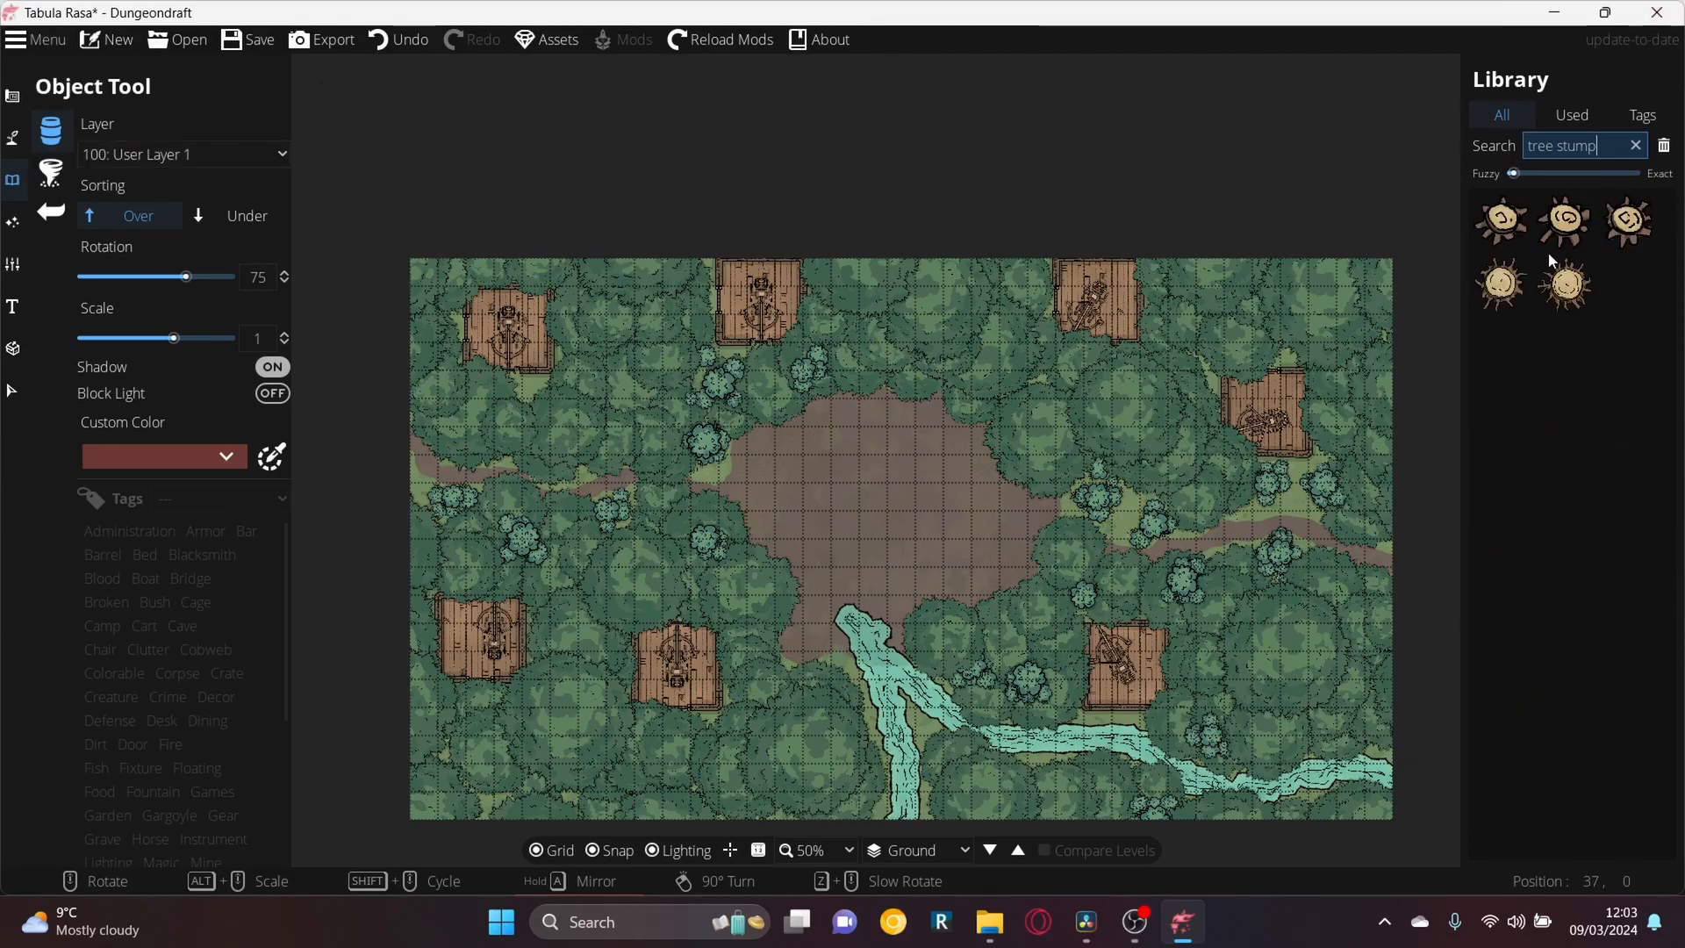
click(1501, 288)
scroll(801, 463, up, 4)
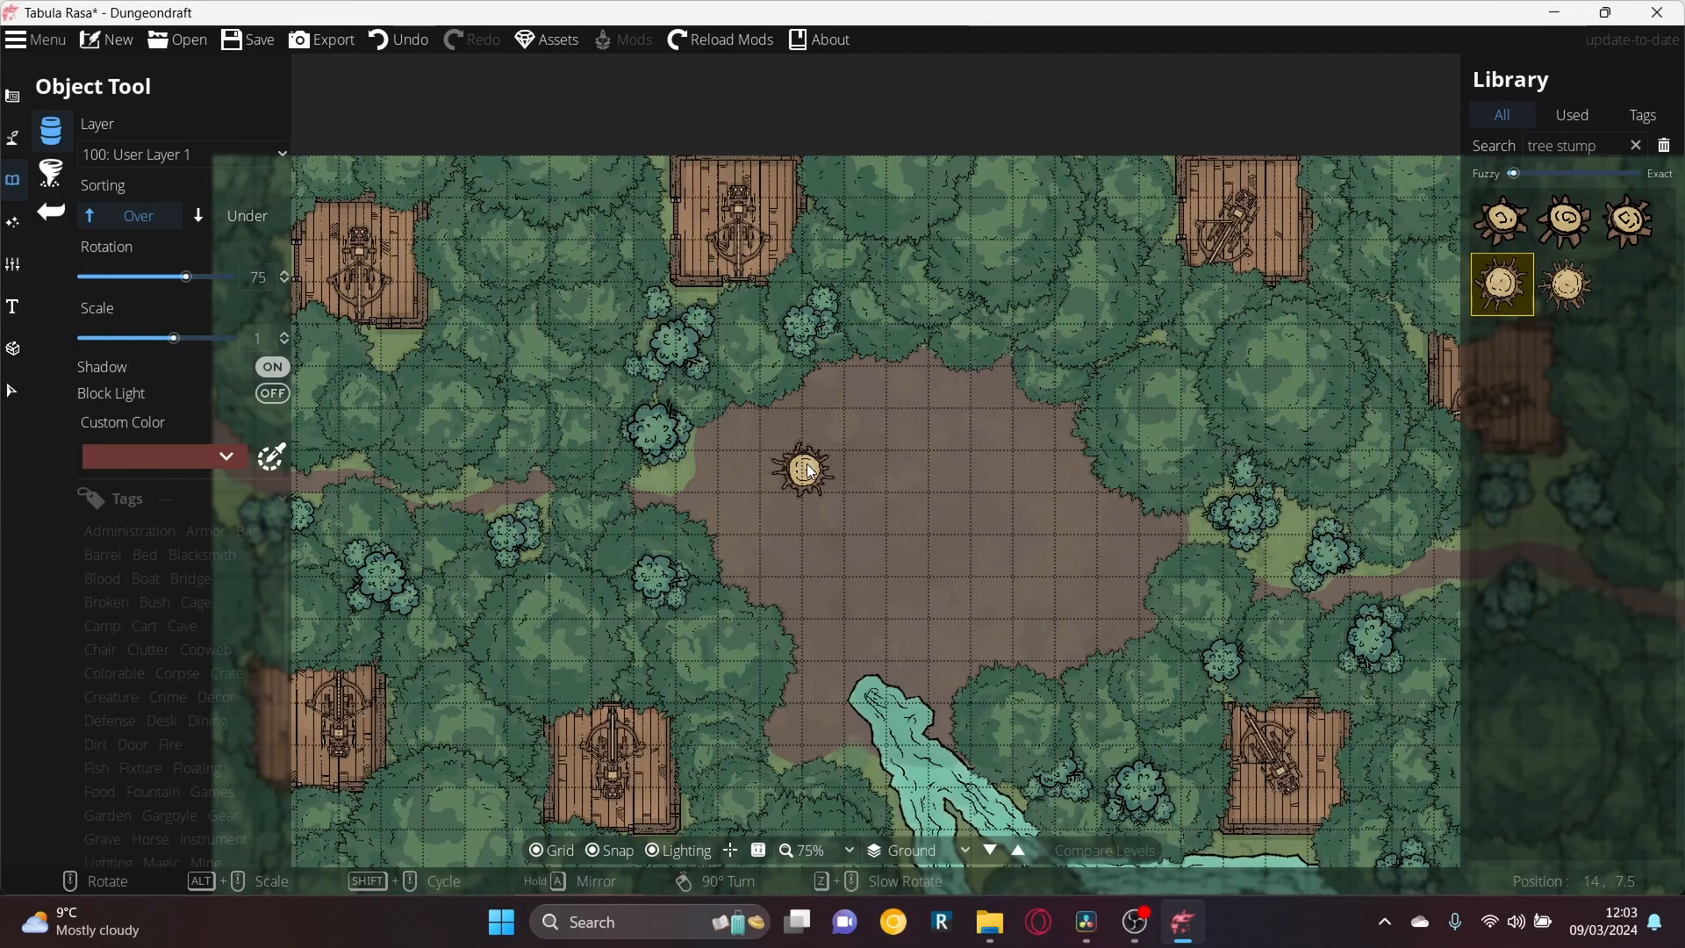
click(810, 473)
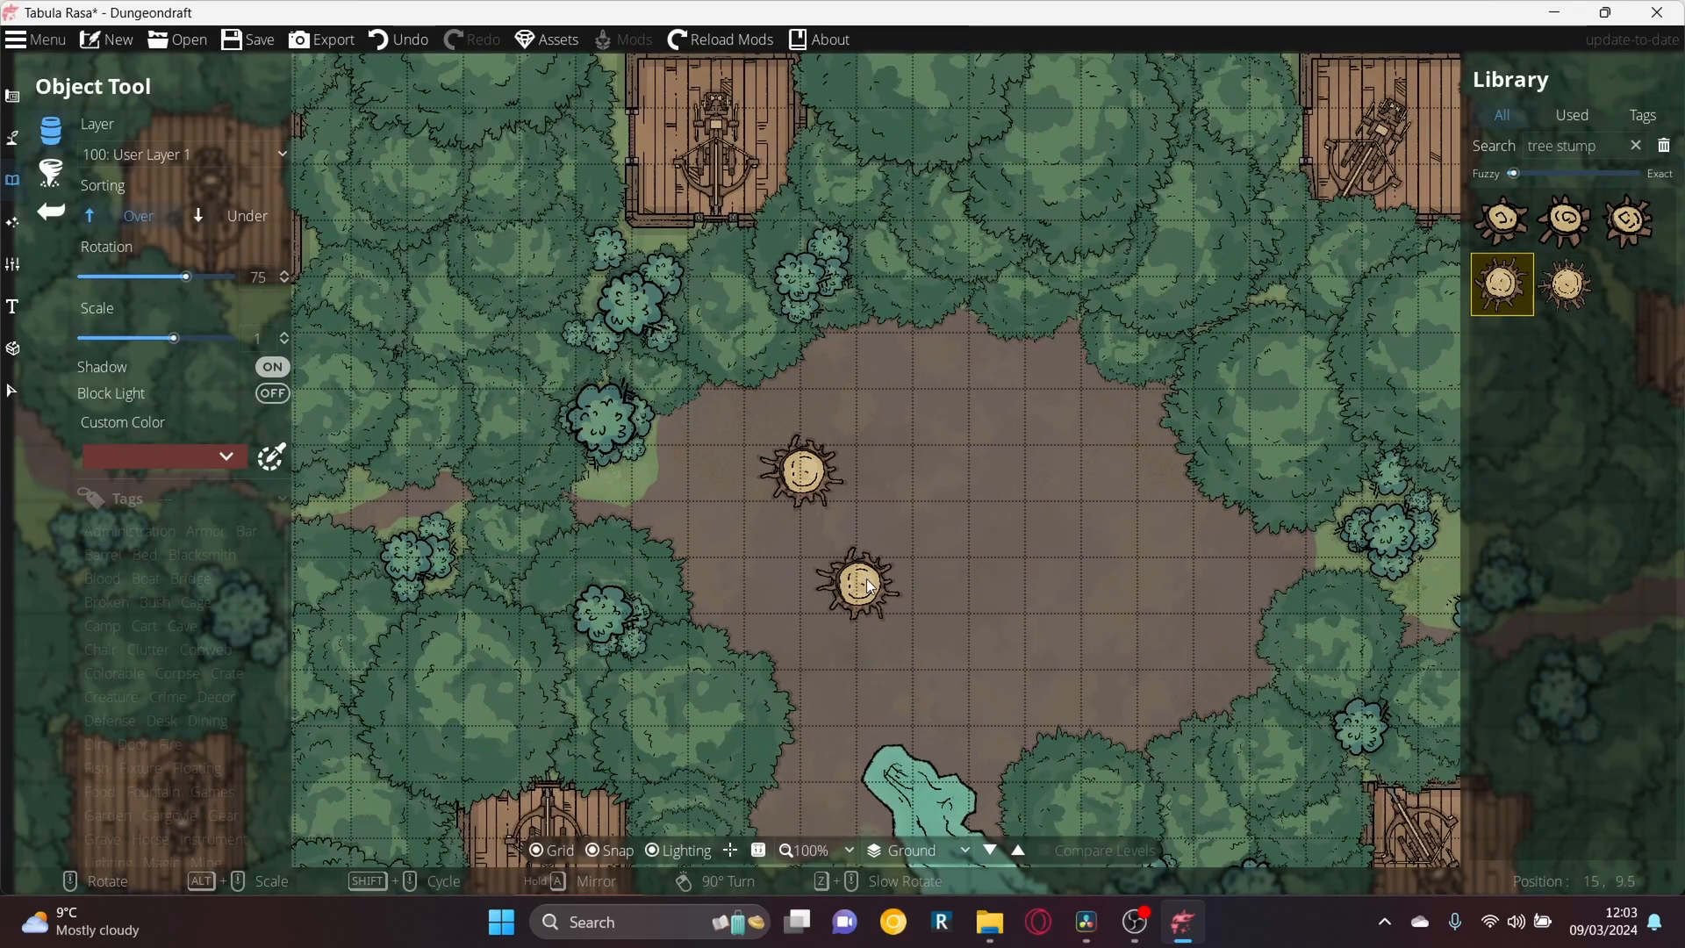
Place four more stumps at 0.9 scale with varied rotations across the clearing's west, southwest, south and southeast parts
scroll(868, 590, down, 1)
click(869, 590)
click(834, 706)
scroll(1015, 680, up, 2)
click(1025, 713)
scroll(1130, 652, up, 5)
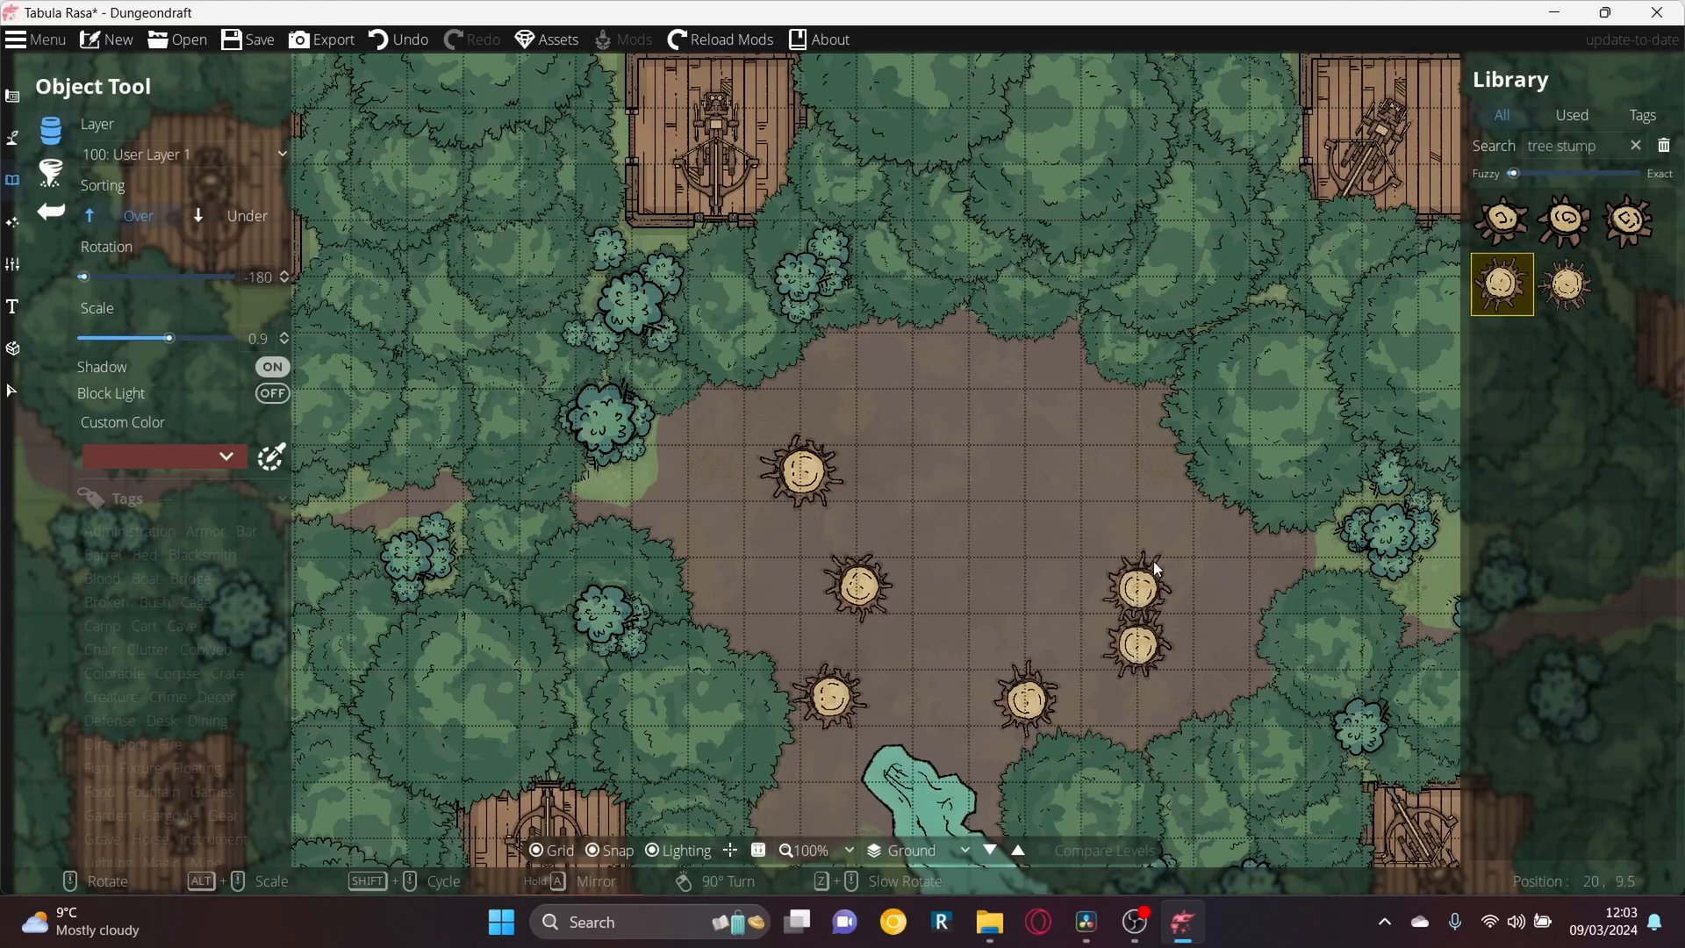
Place three stumps at 0.9 scale with varied rotations along the clearing's east side and up to its north edge
scroll(1141, 562, down, 2)
click(1091, 514)
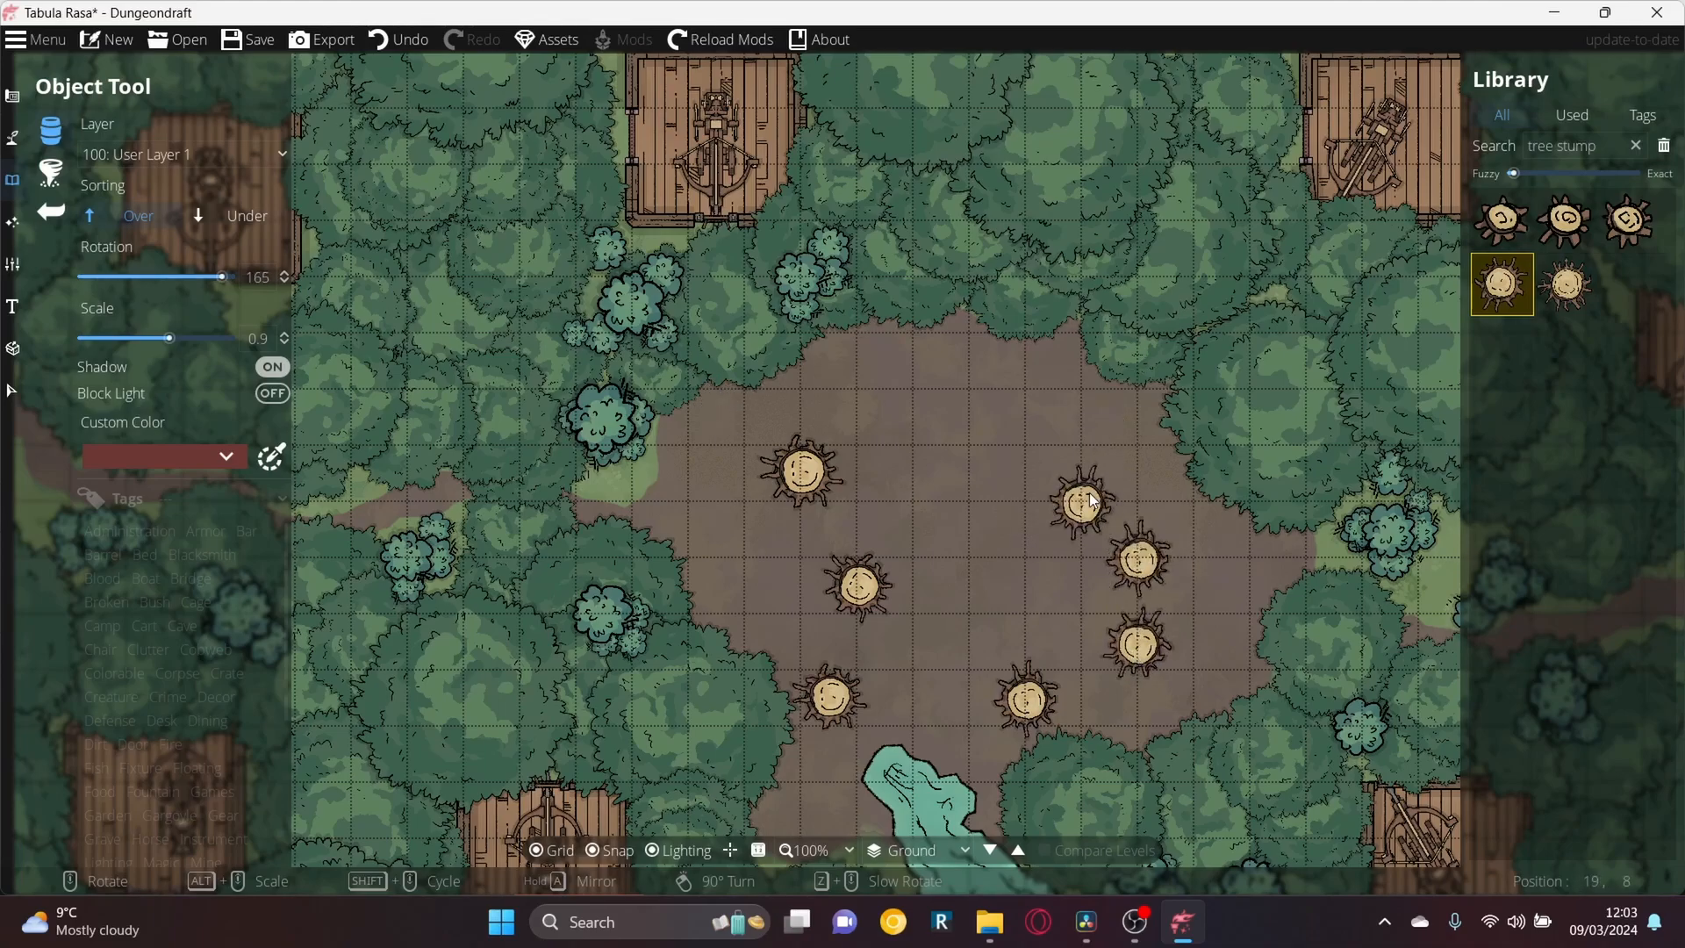
click(1015, 401)
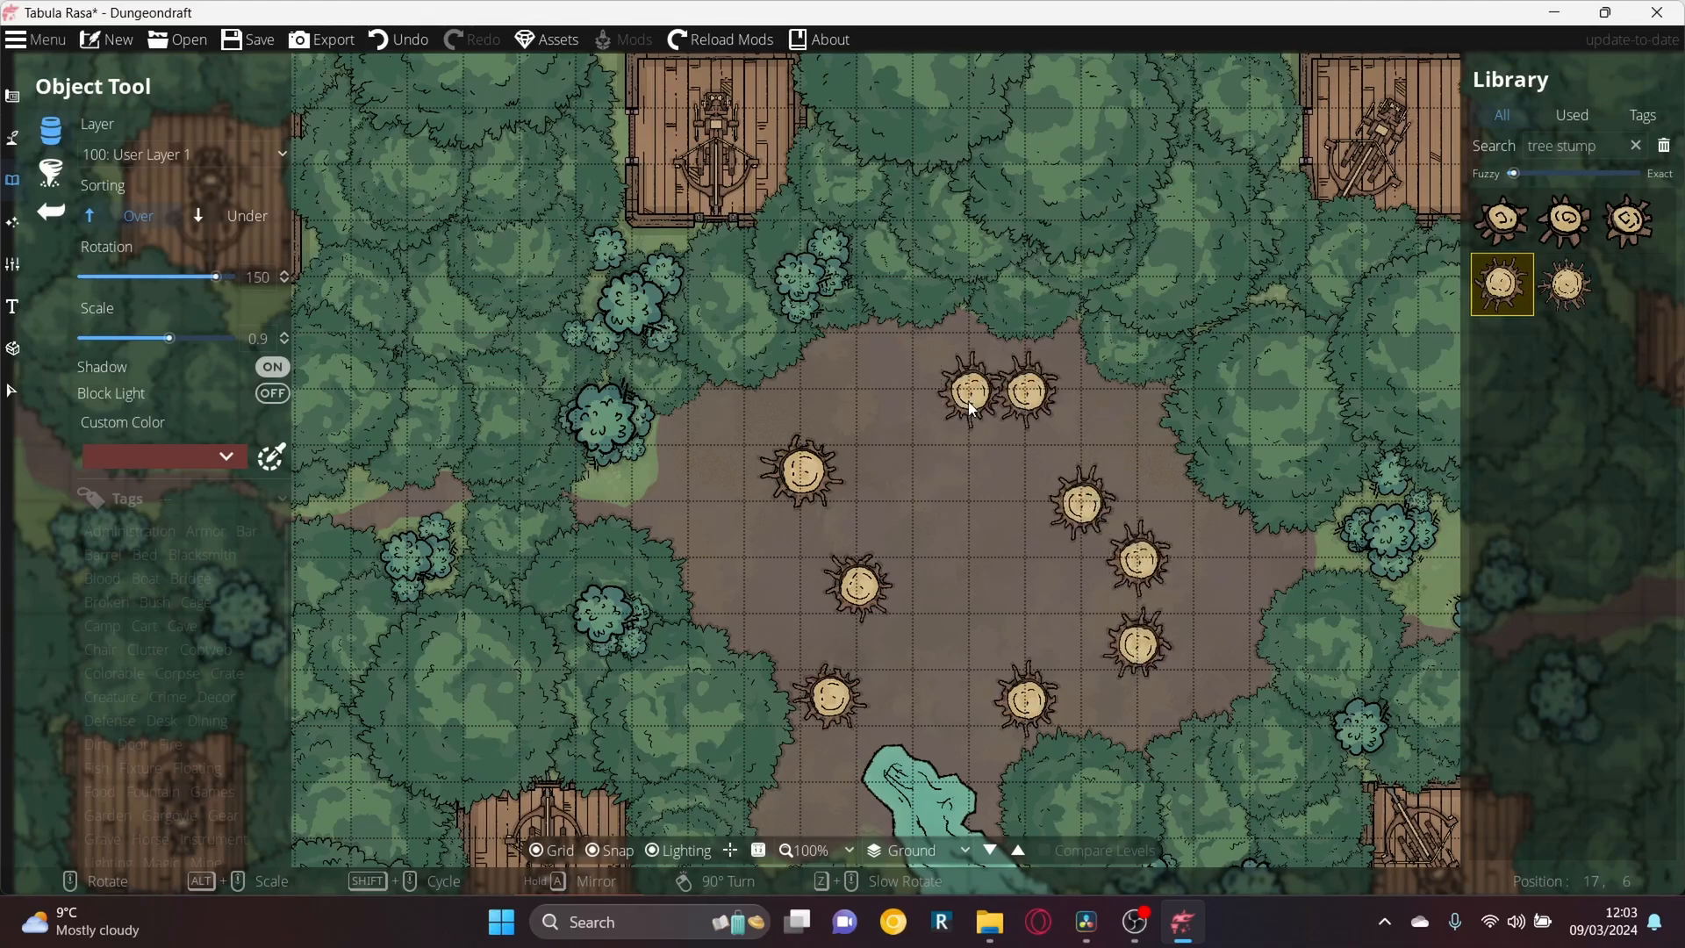
Place three differently rotated 0.9-scale stumps near the clearing's north edge, in its middle and at its far southeast side
scroll(927, 388, up, 2)
click(916, 383)
scroll(1004, 494, down, 1)
click(976, 504)
scroll(1111, 526, up, 7)
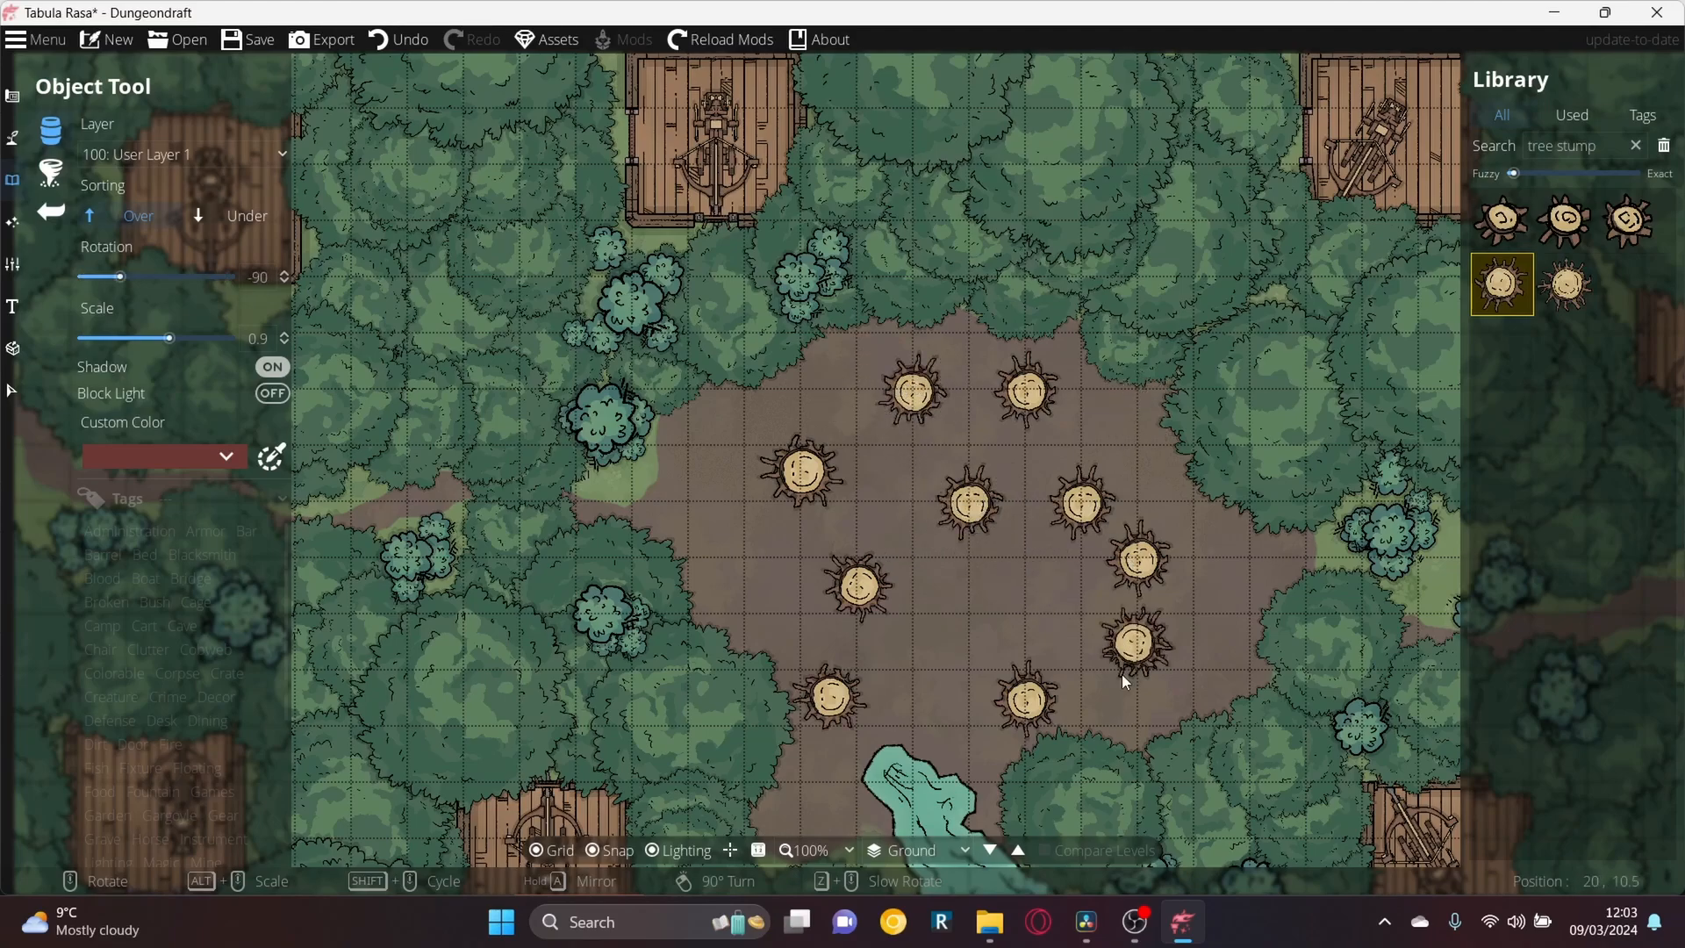
click(1218, 659)
drag(1217, 657, 1510, 523)
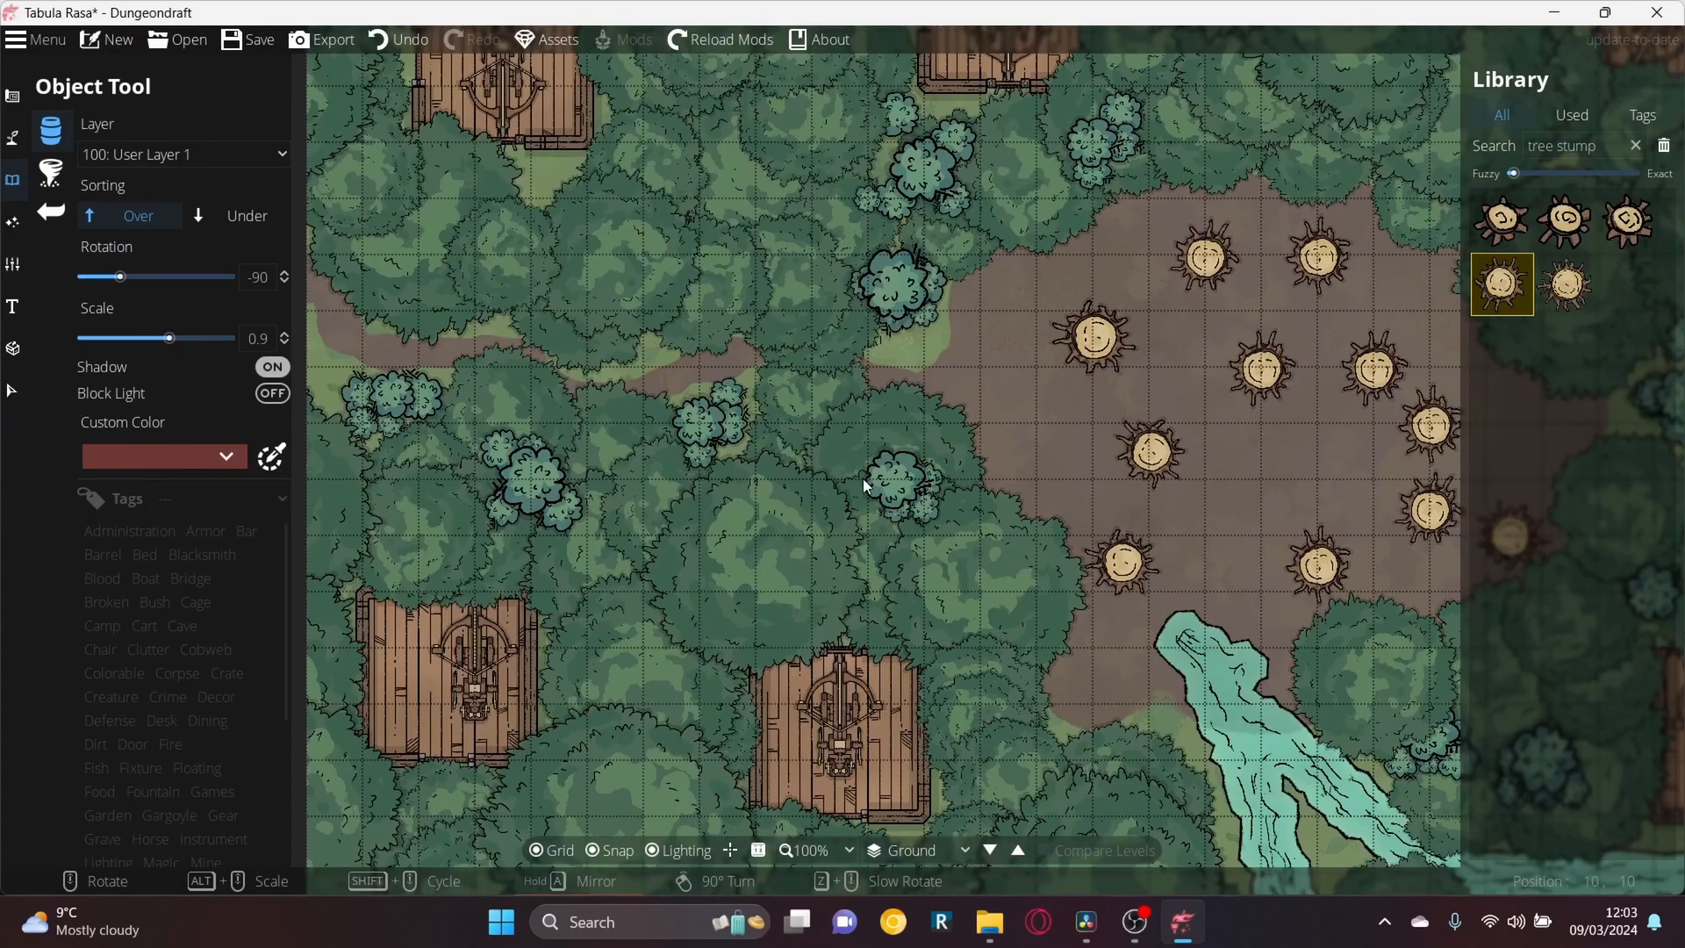
scroll(862, 478, down, 5)
drag(862, 477, 577, 404)
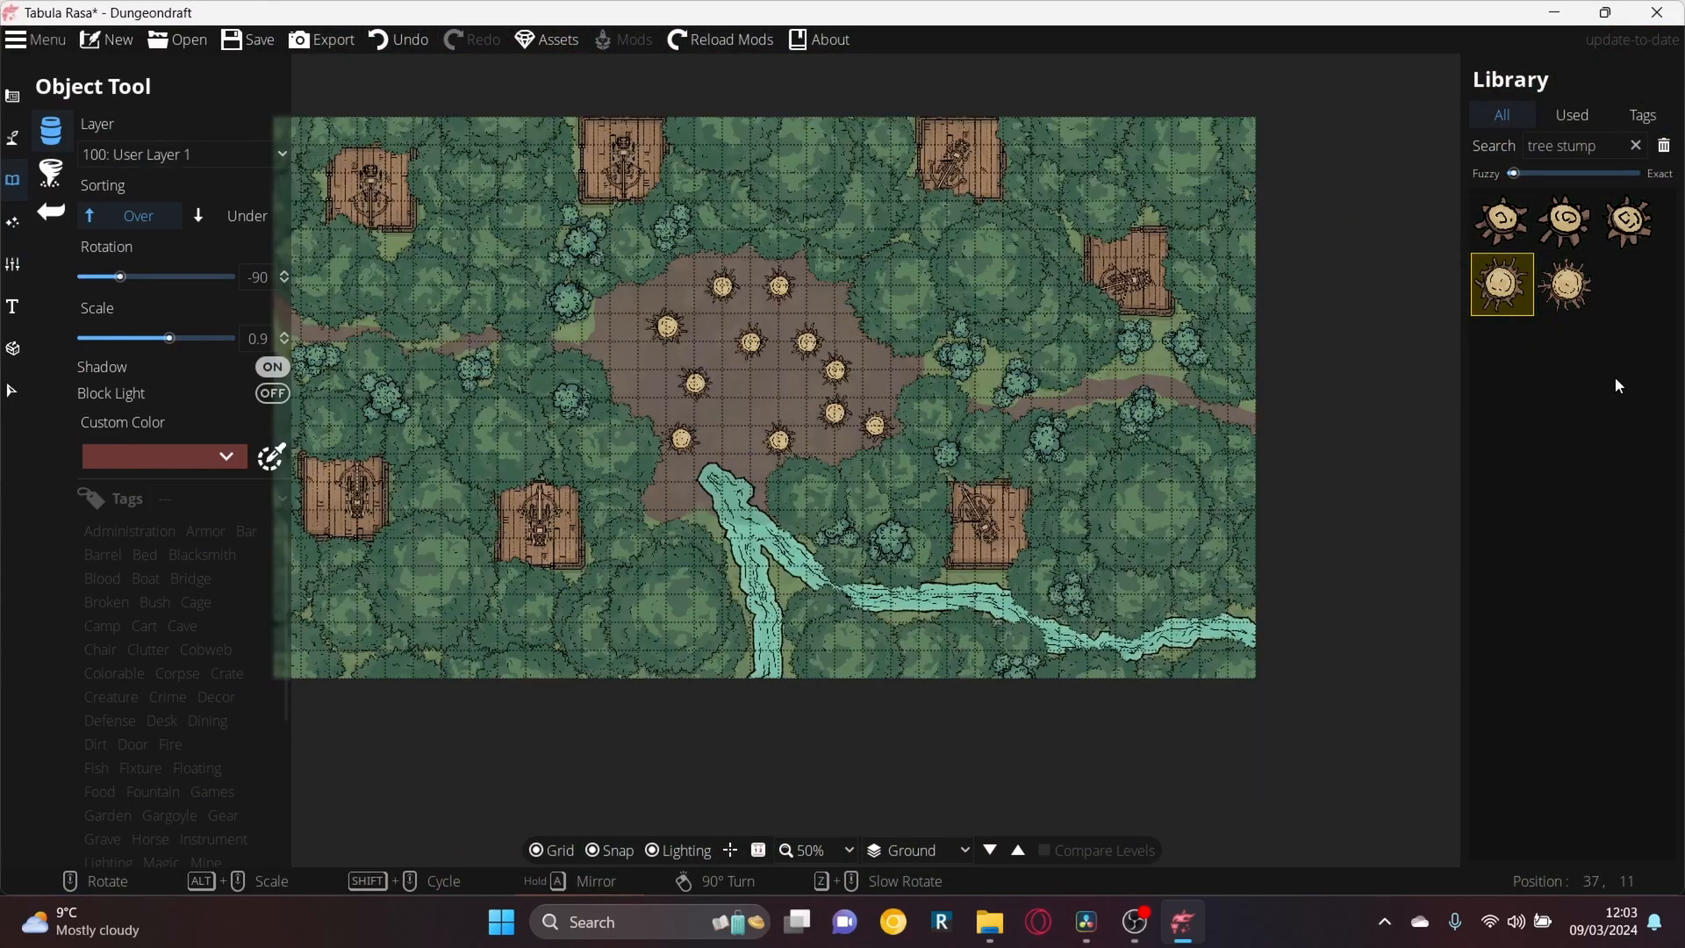
Search the object library for "flower" and choose the third flower bush
click(1635, 146)
click(1581, 149)
click(1636, 147)
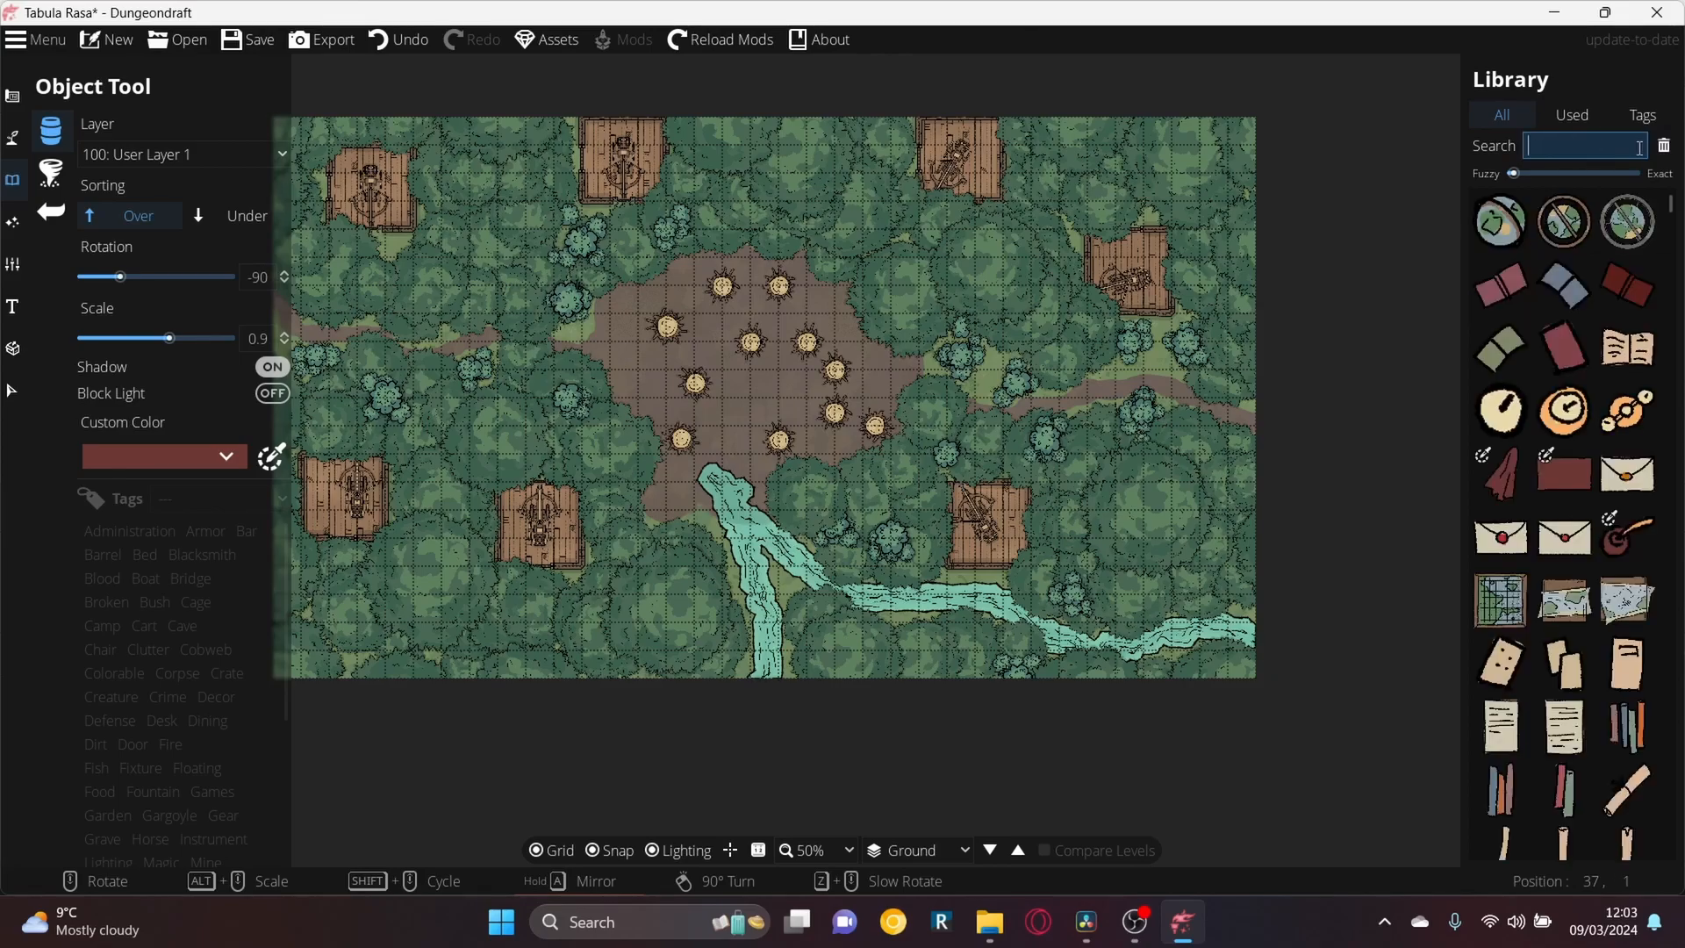
text(flower)
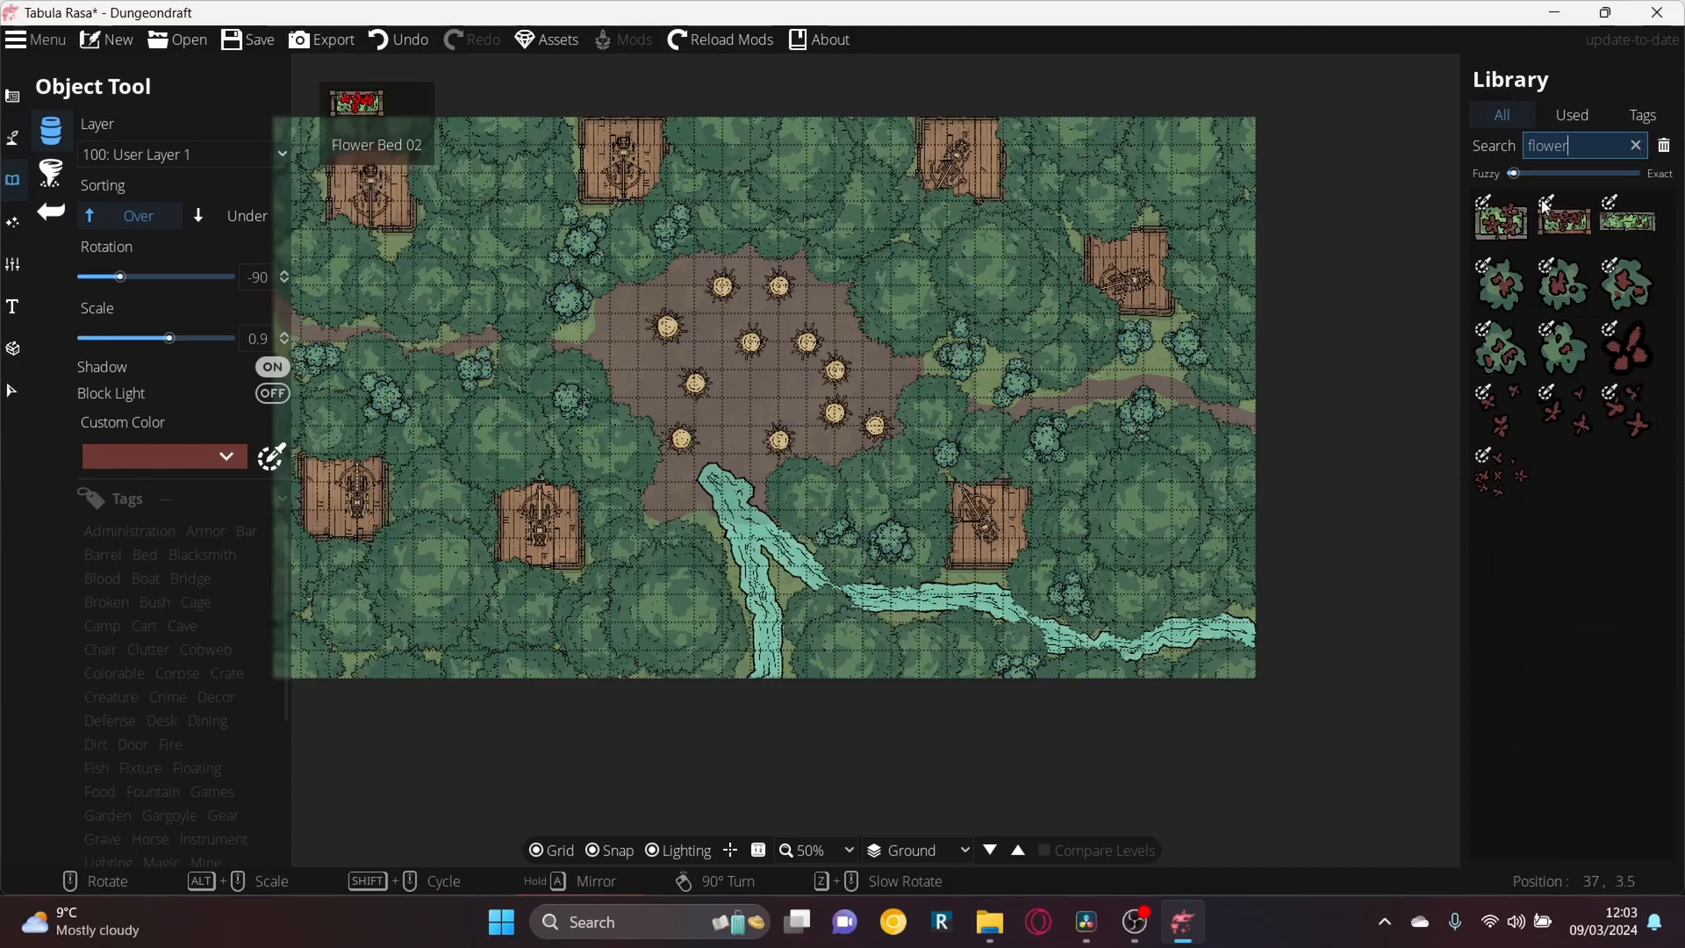
mouse_move(1584, 277)
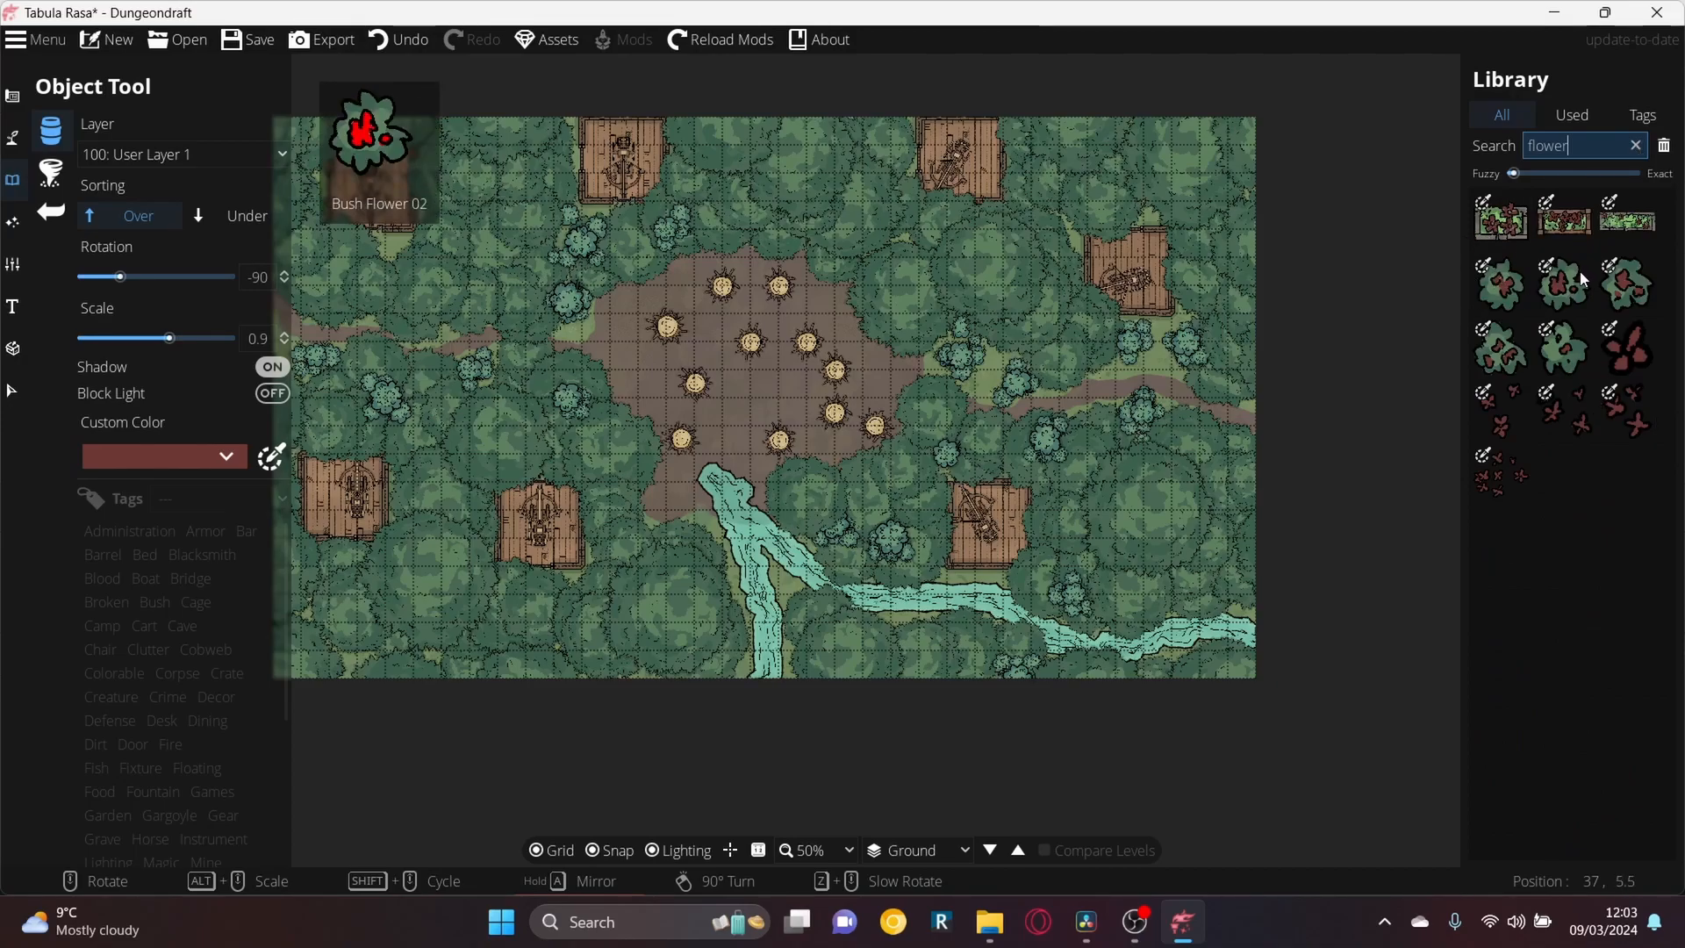
click(1628, 303)
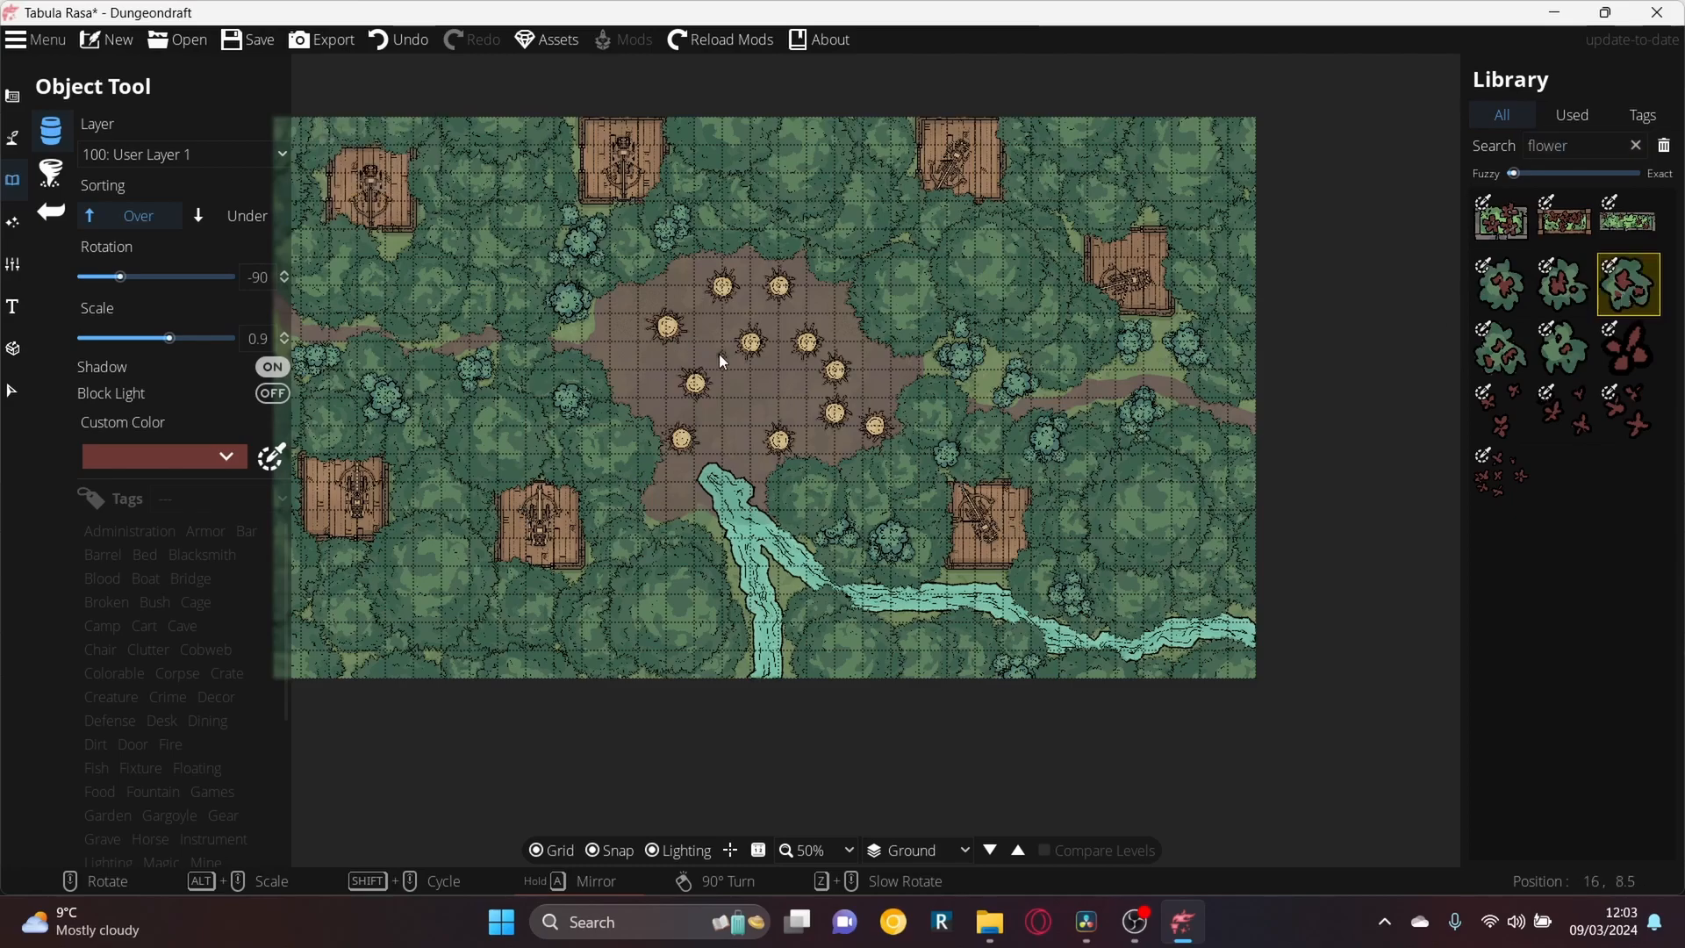
scroll(746, 397, up, 5)
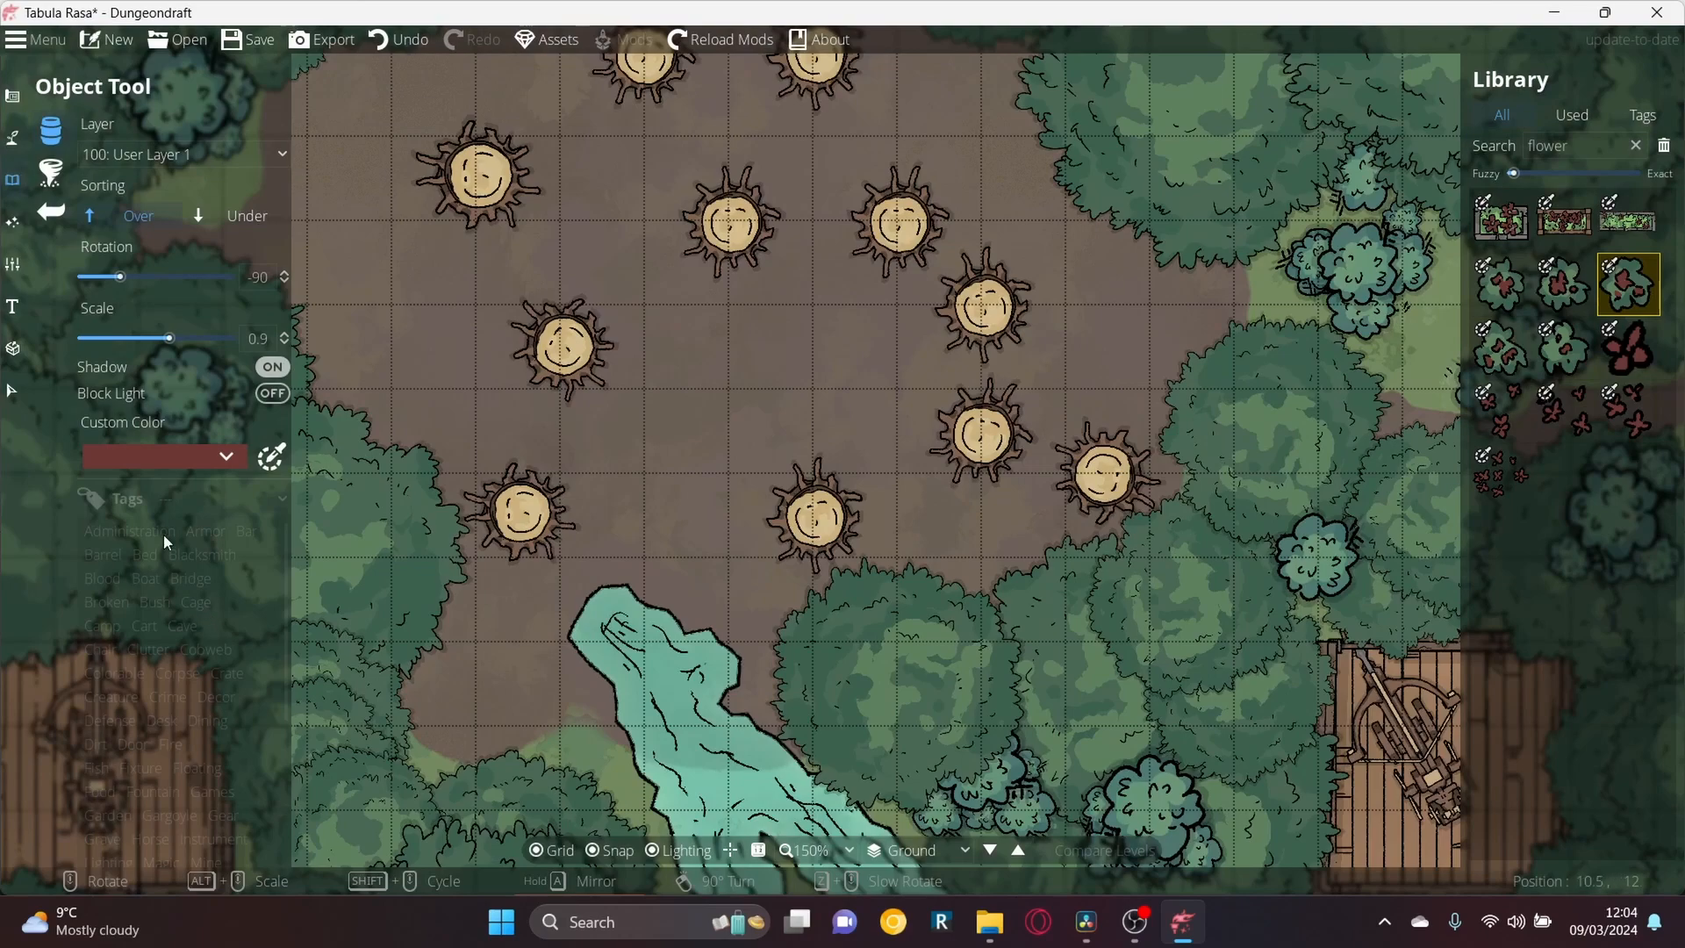
Try white and green as the flower bush's custom color
click(182, 457)
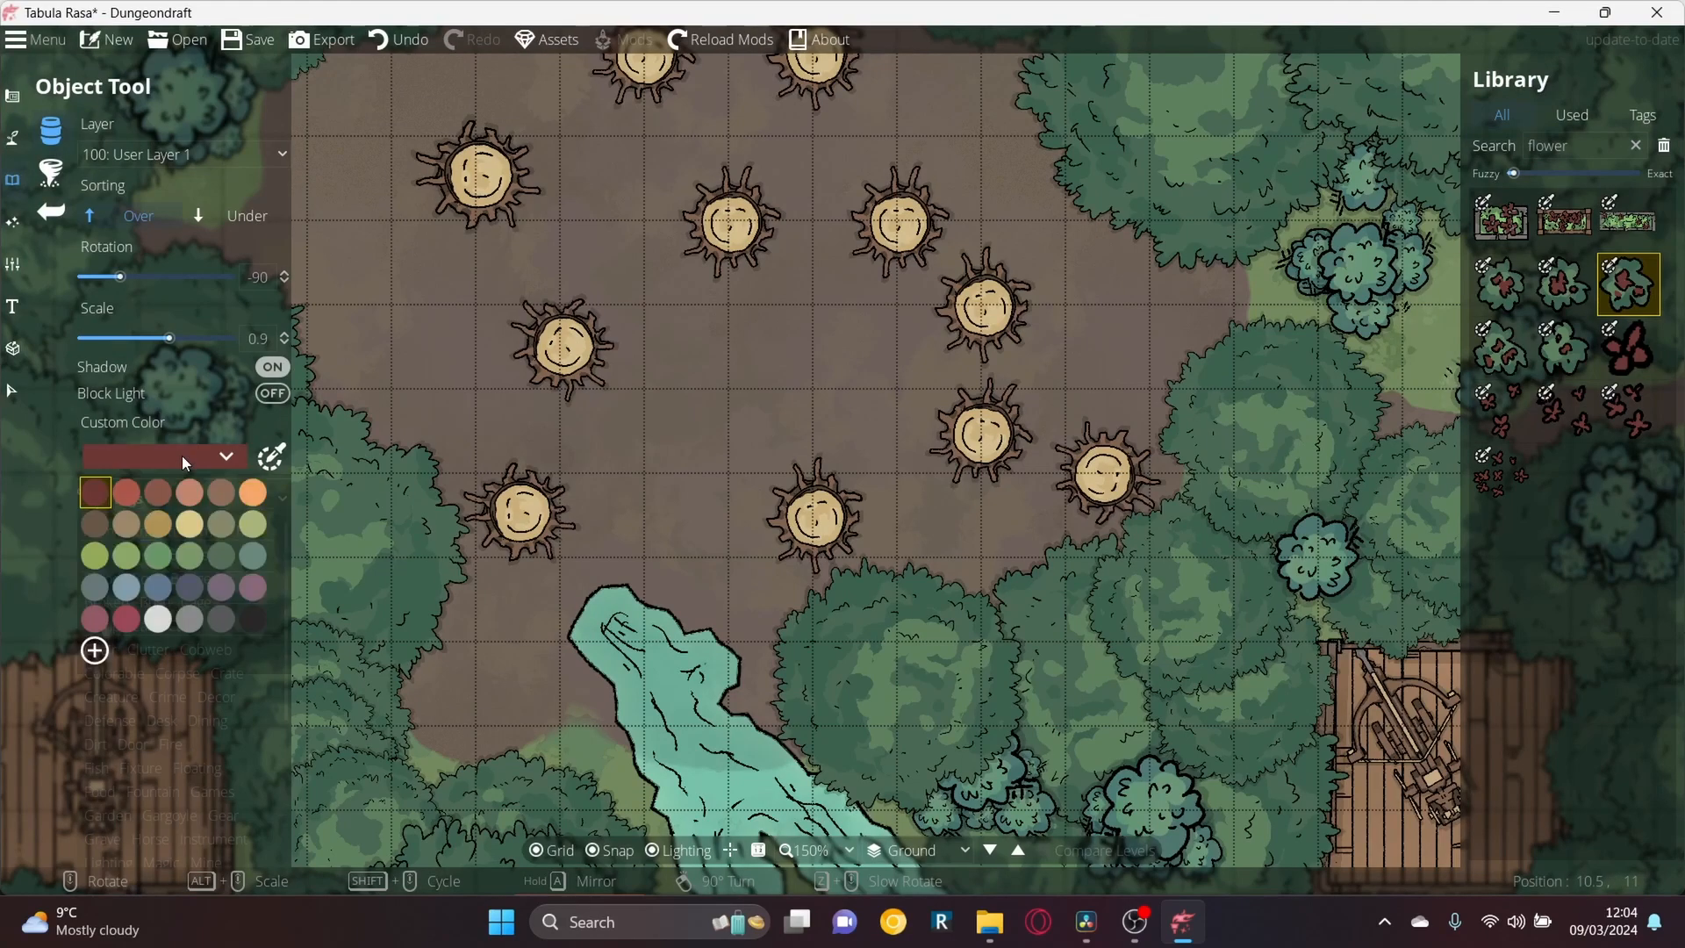
click(158, 617)
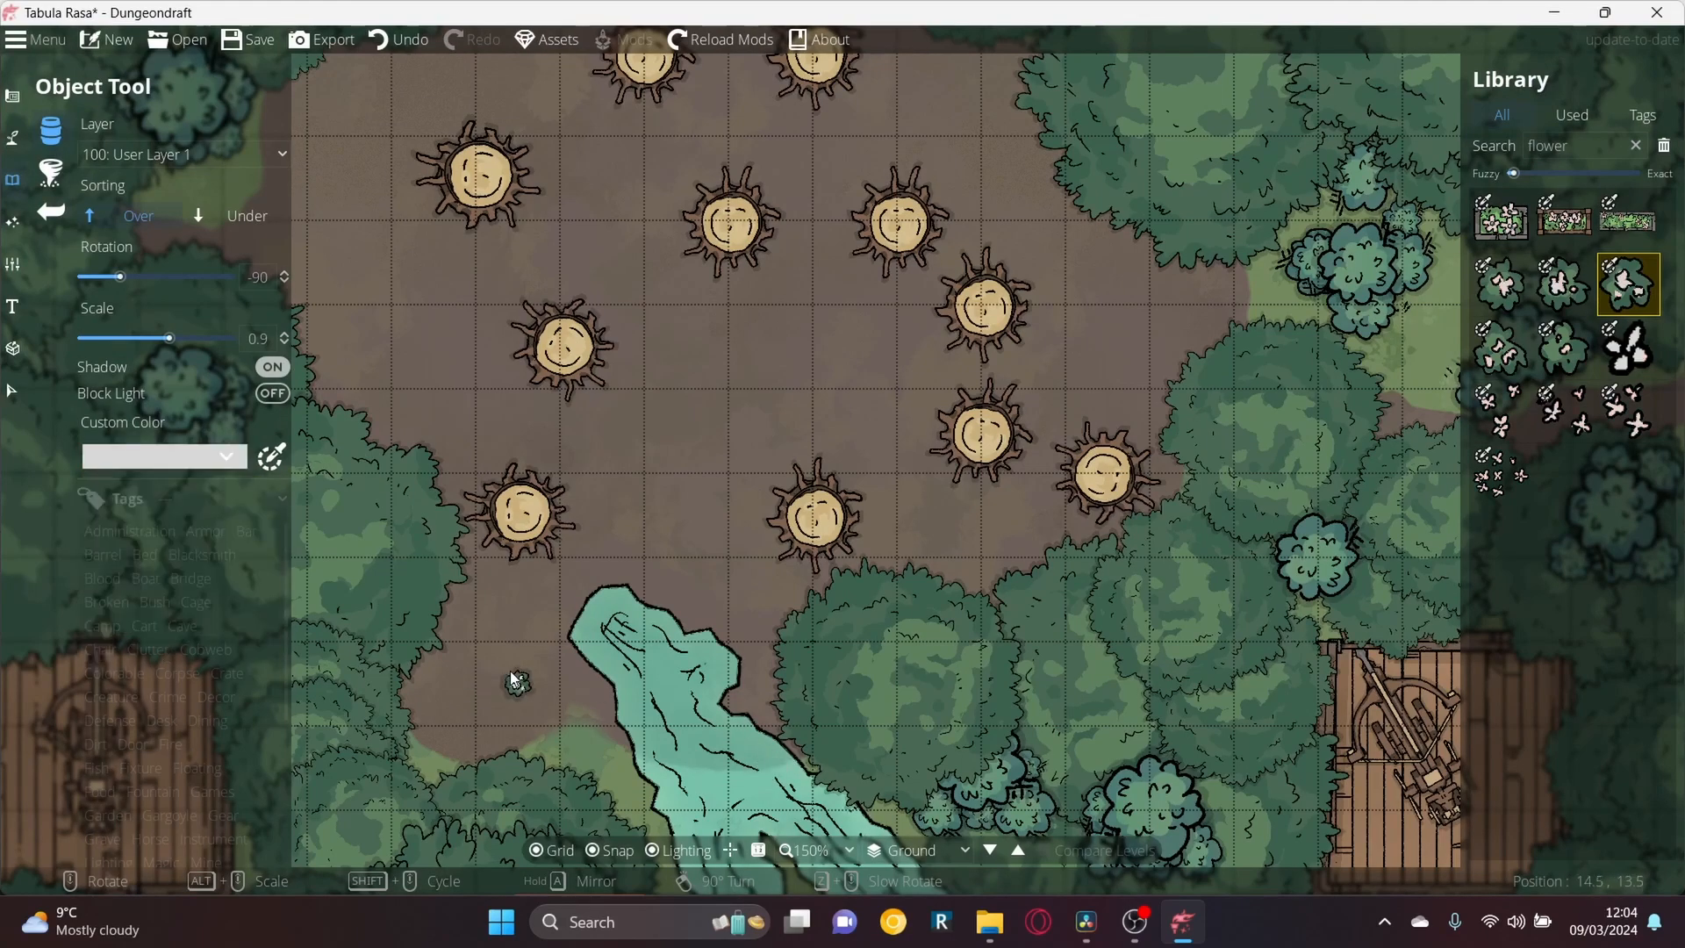
click(156, 450)
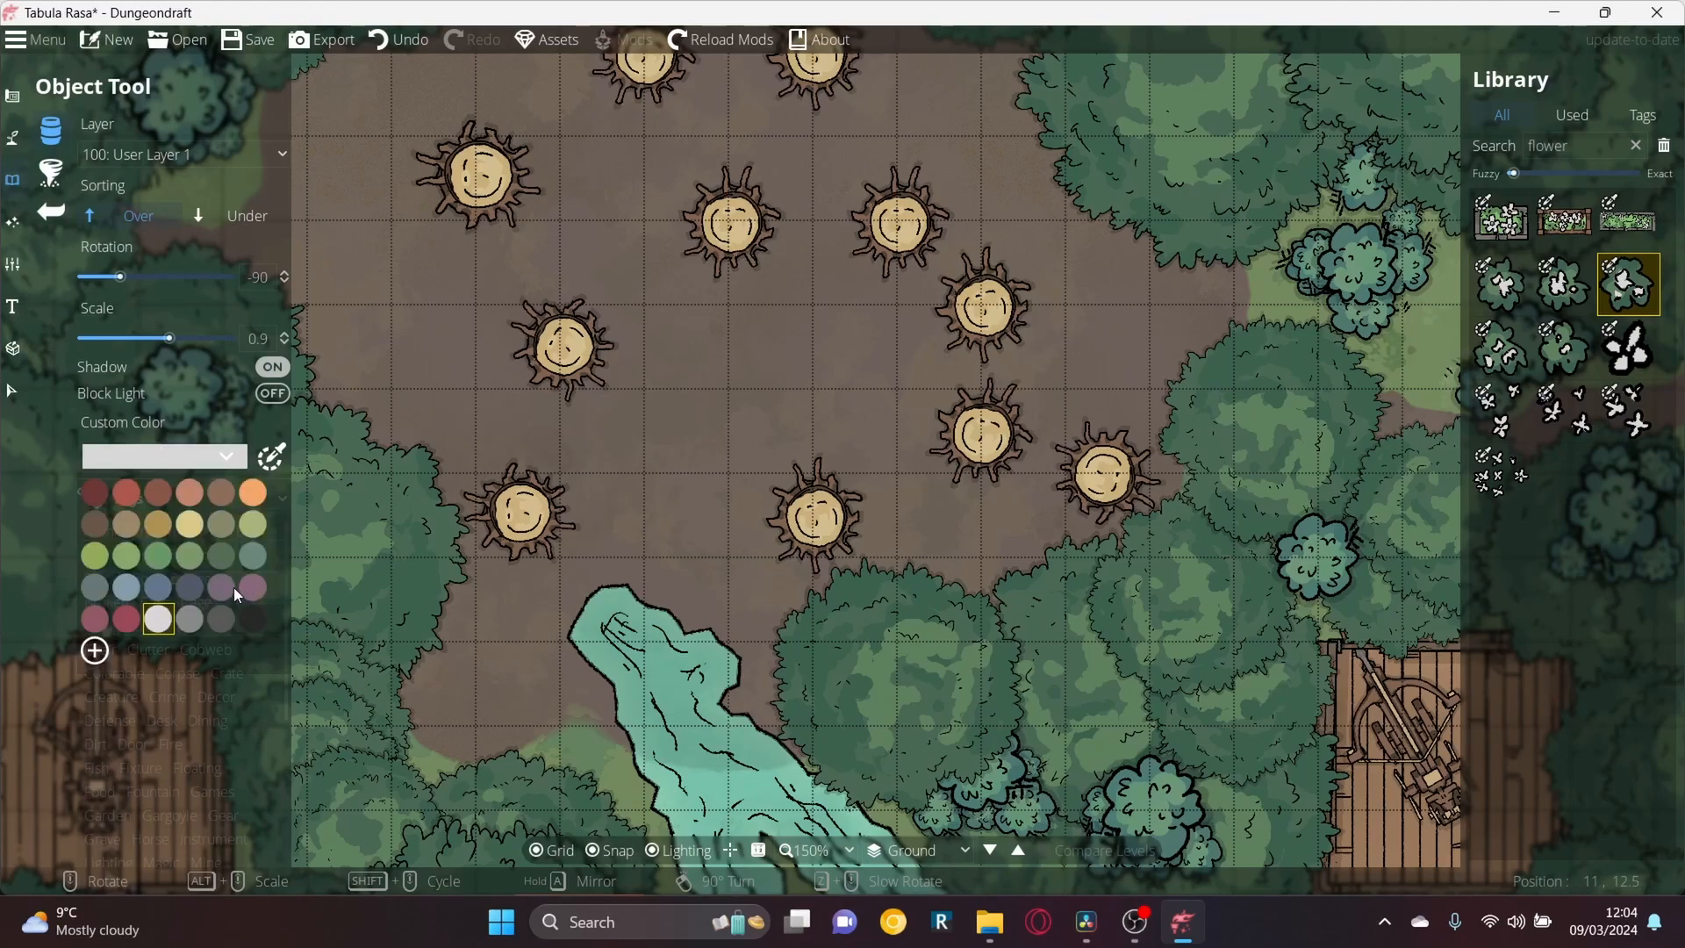
click(163, 558)
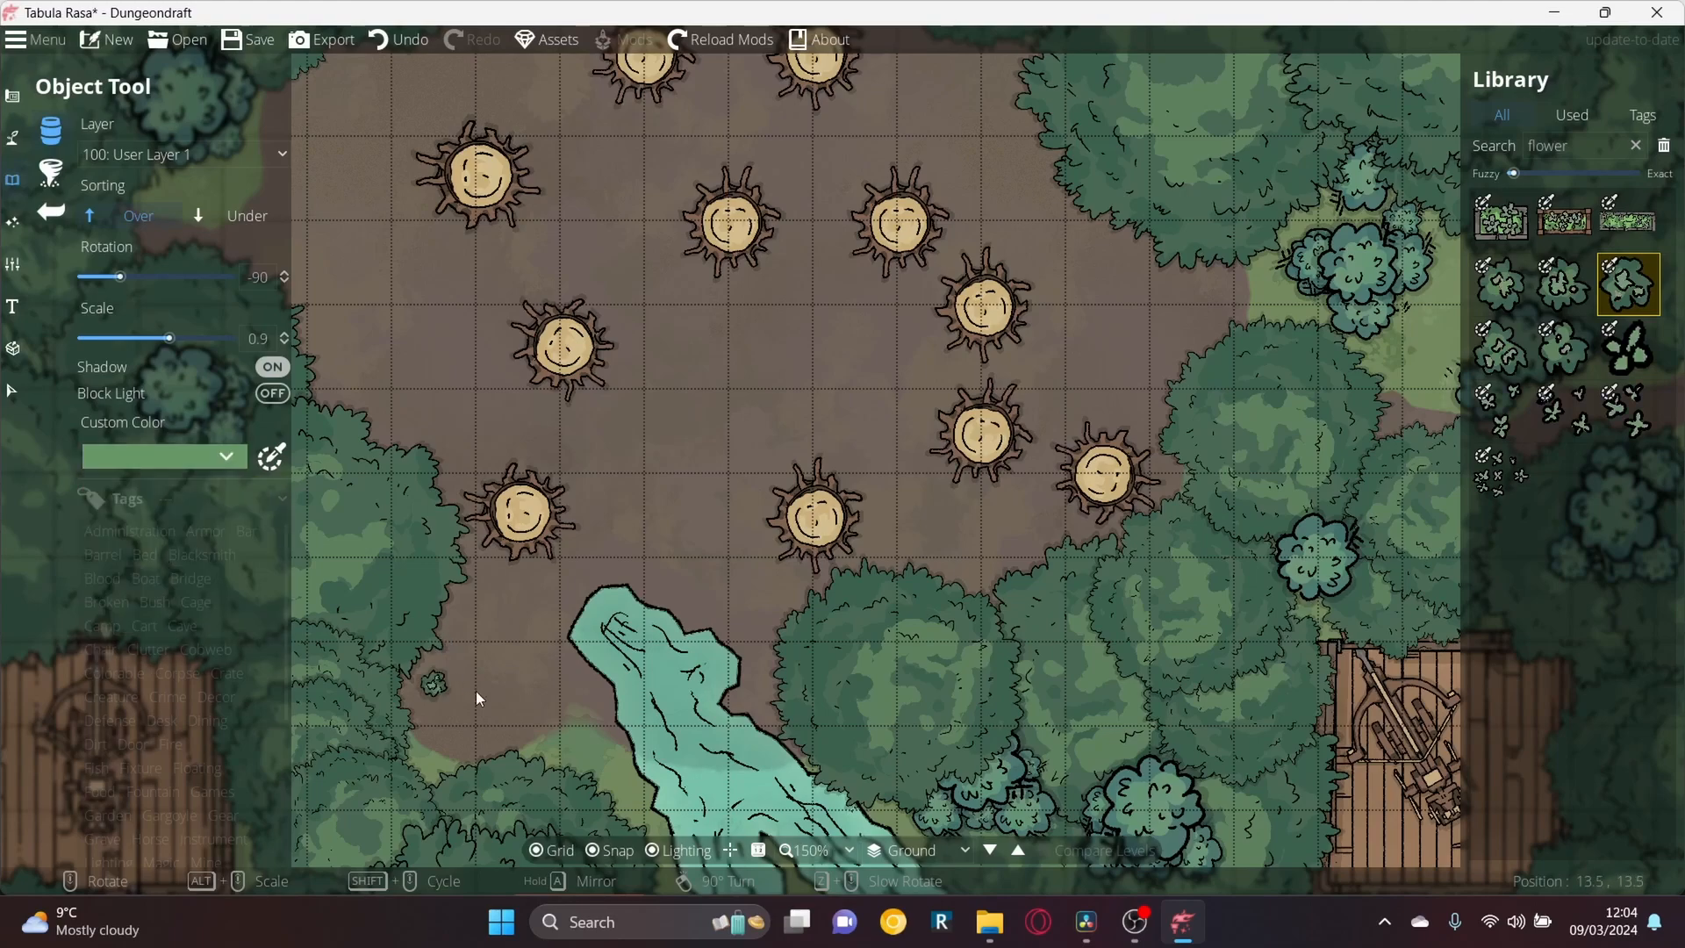
Set the flower bush's custom color to mauve and place bushes beside the clearing's southwest corner and one in its middle
click(102, 455)
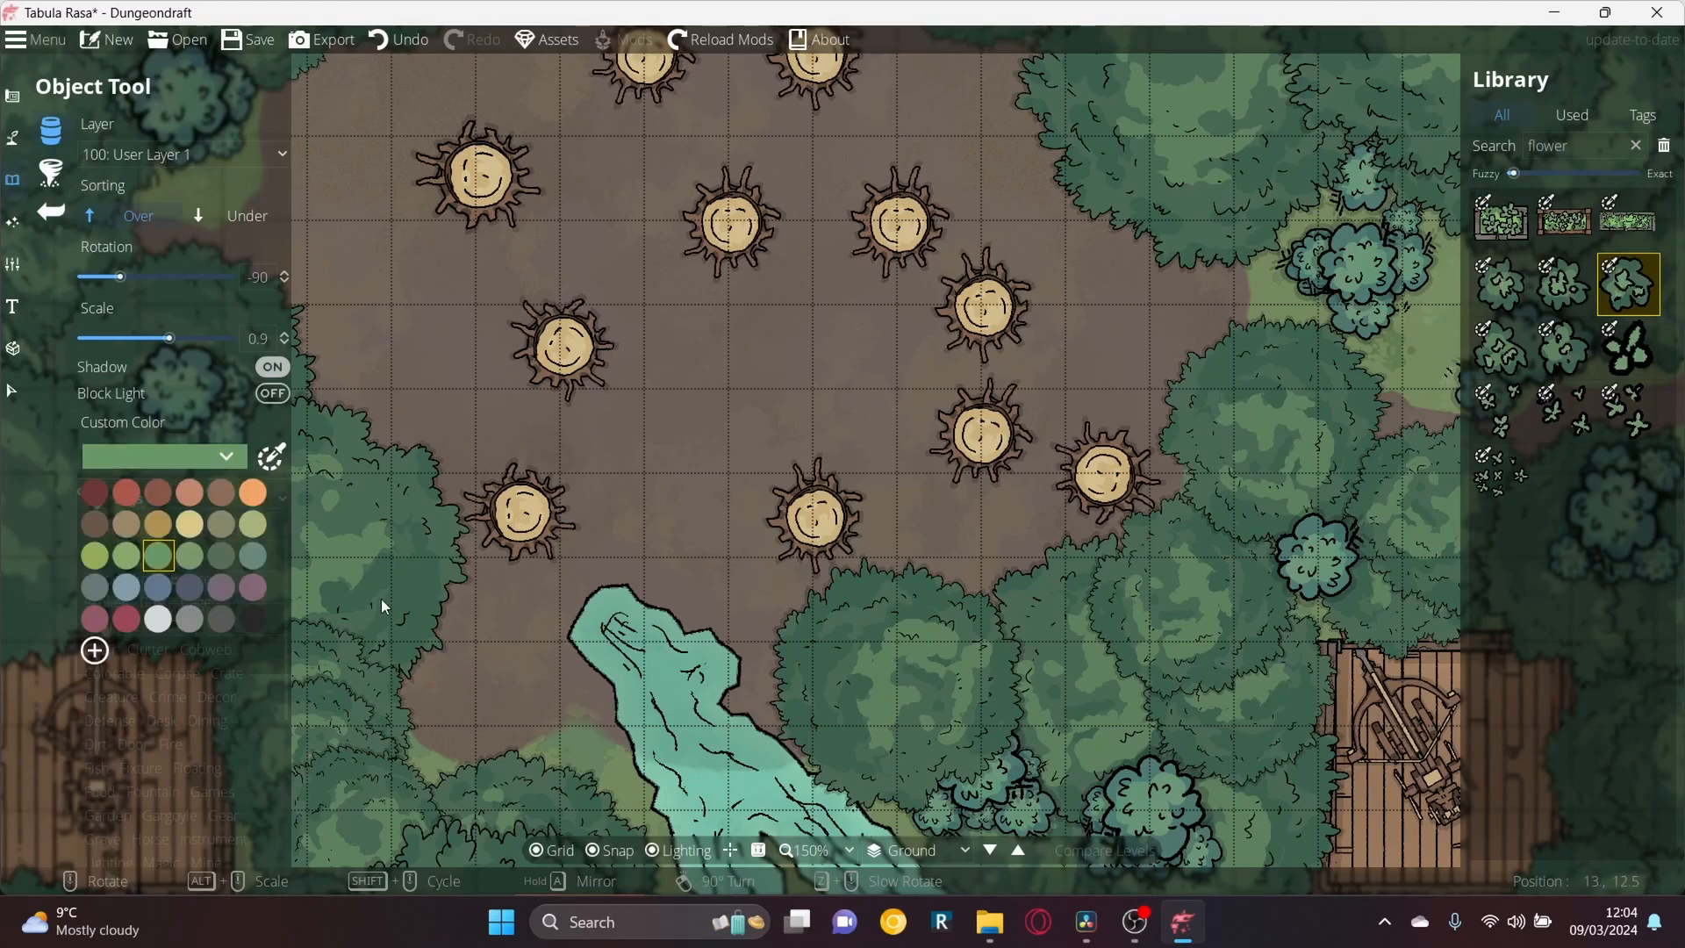
click(241, 590)
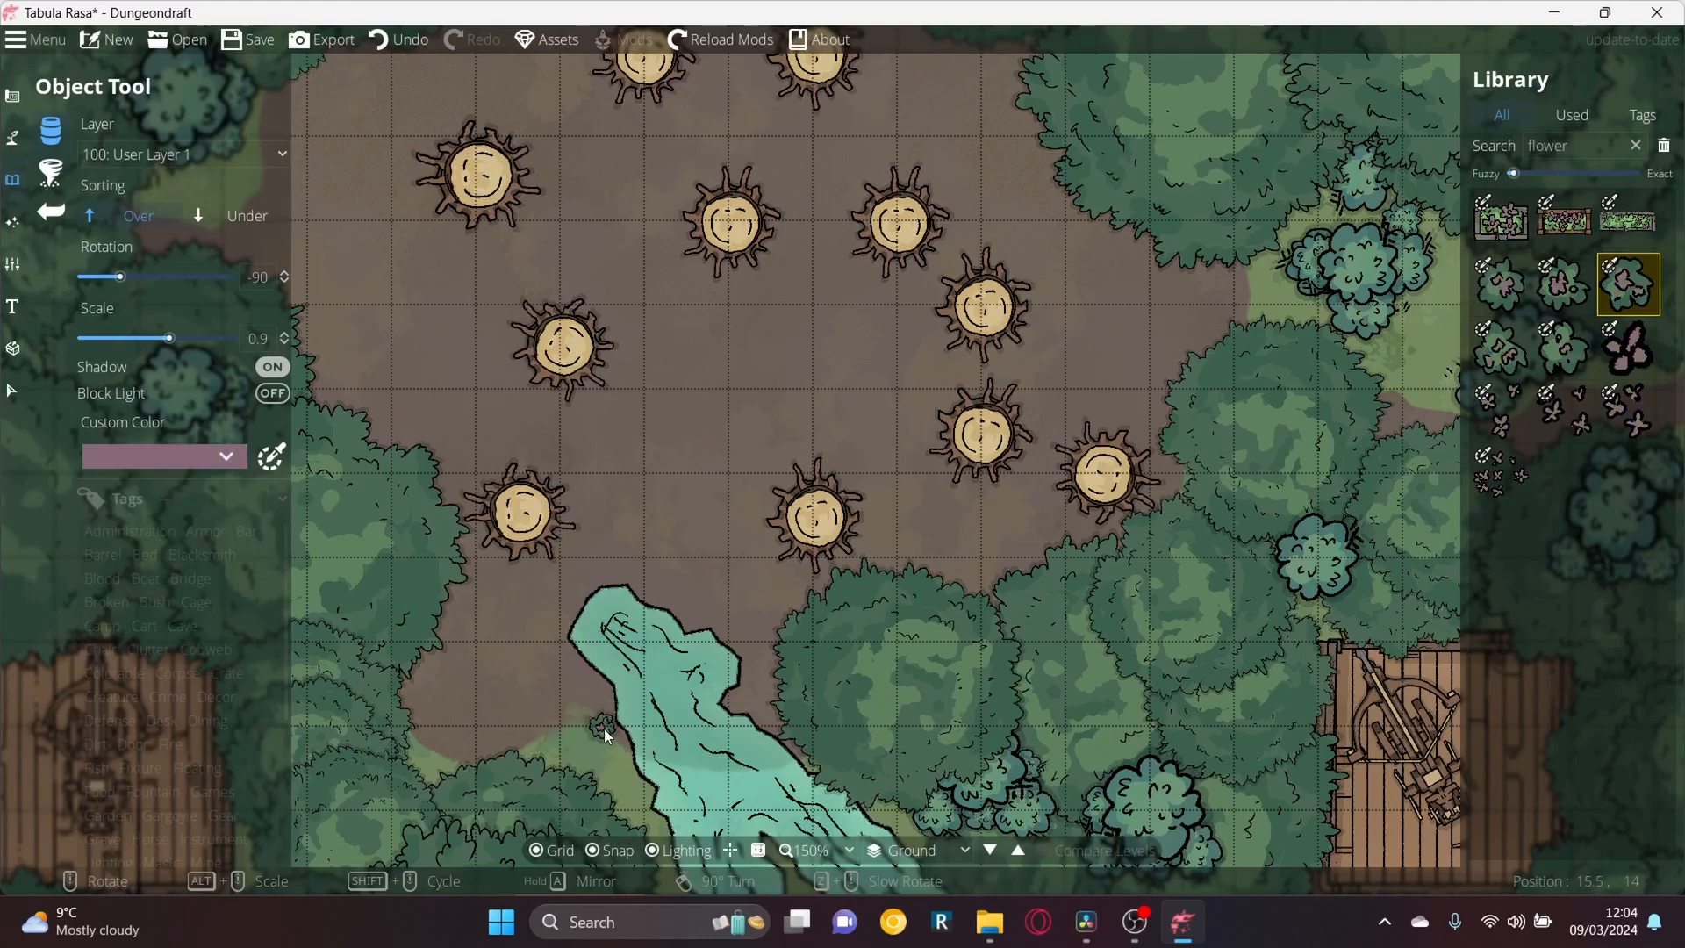
click(561, 728)
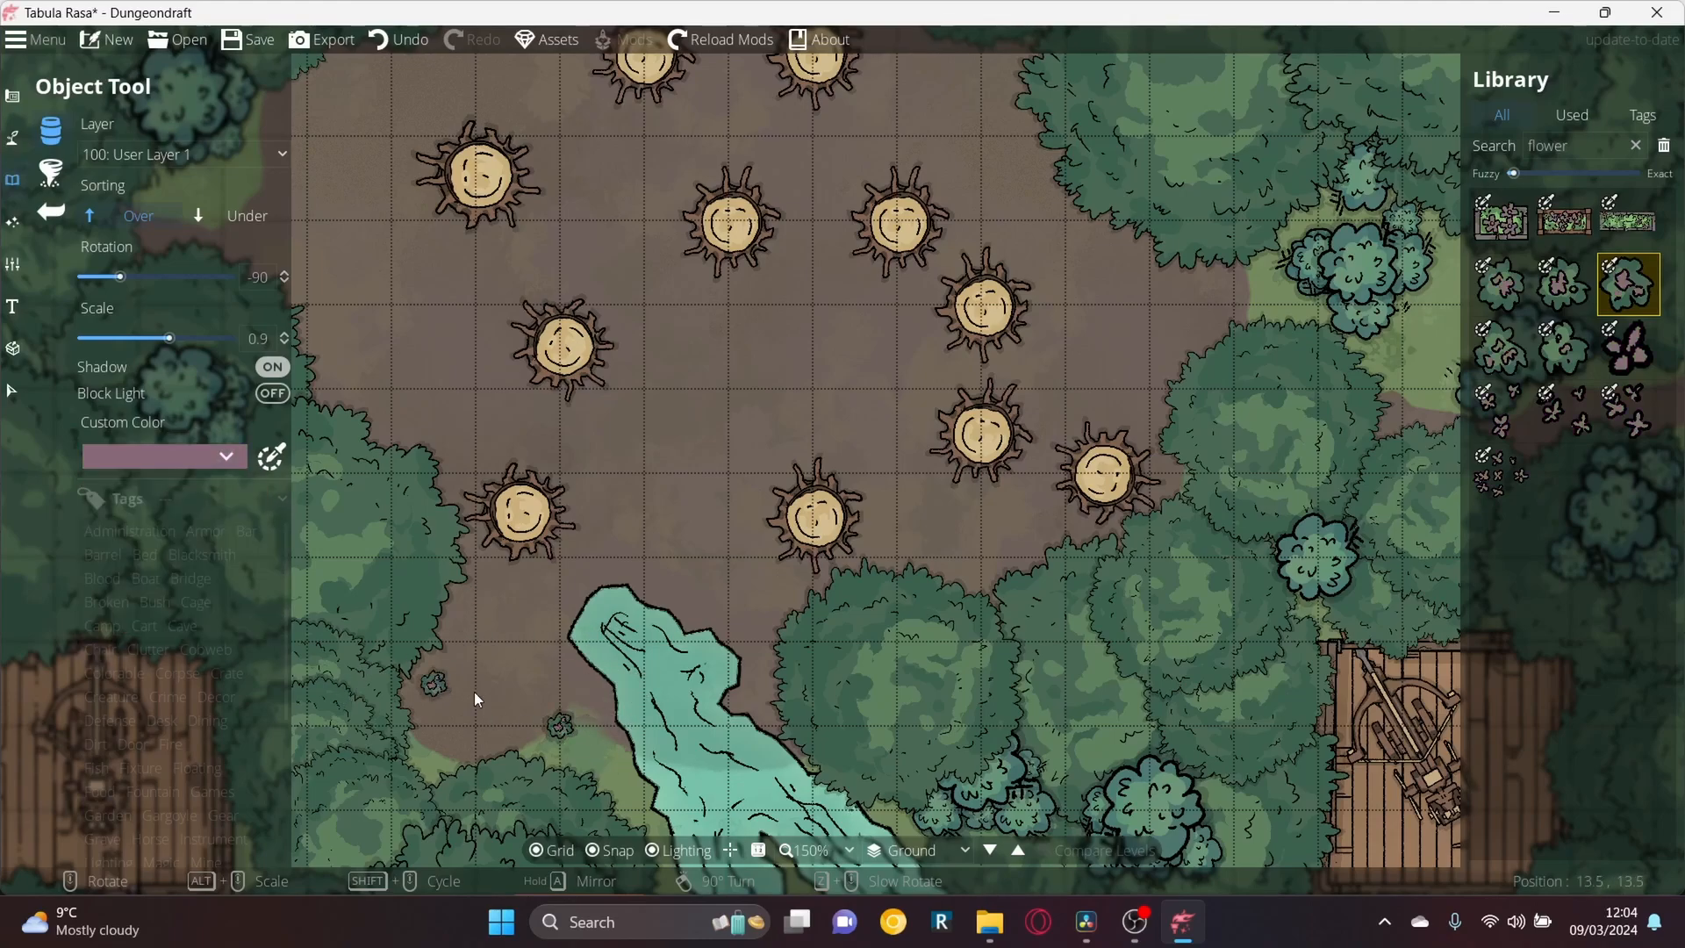
scroll(481, 683, up, 3)
scroll(507, 642, up, 4)
click(509, 643)
click(805, 397)
scroll(691, 359, up, 2)
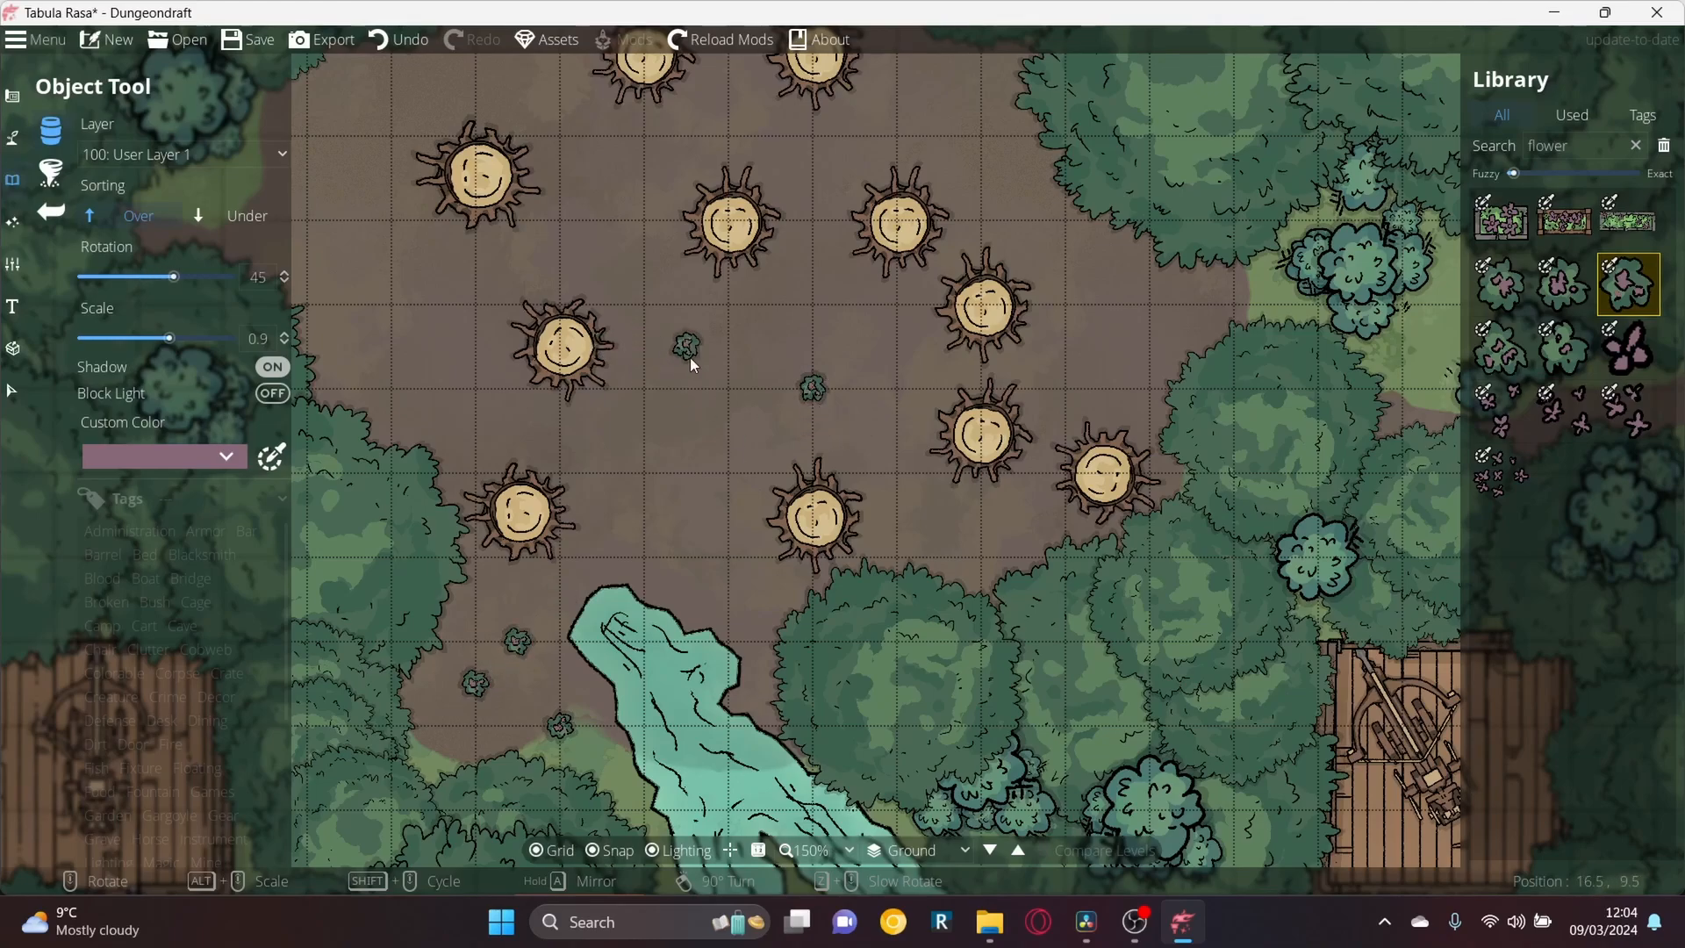
Place more 0.9-scale flower bushes with varied rotations among the stumps in the middle of the clearing
scroll(789, 301, up, 3)
click(789, 301)
click(843, 221)
drag(843, 221, 825, 739)
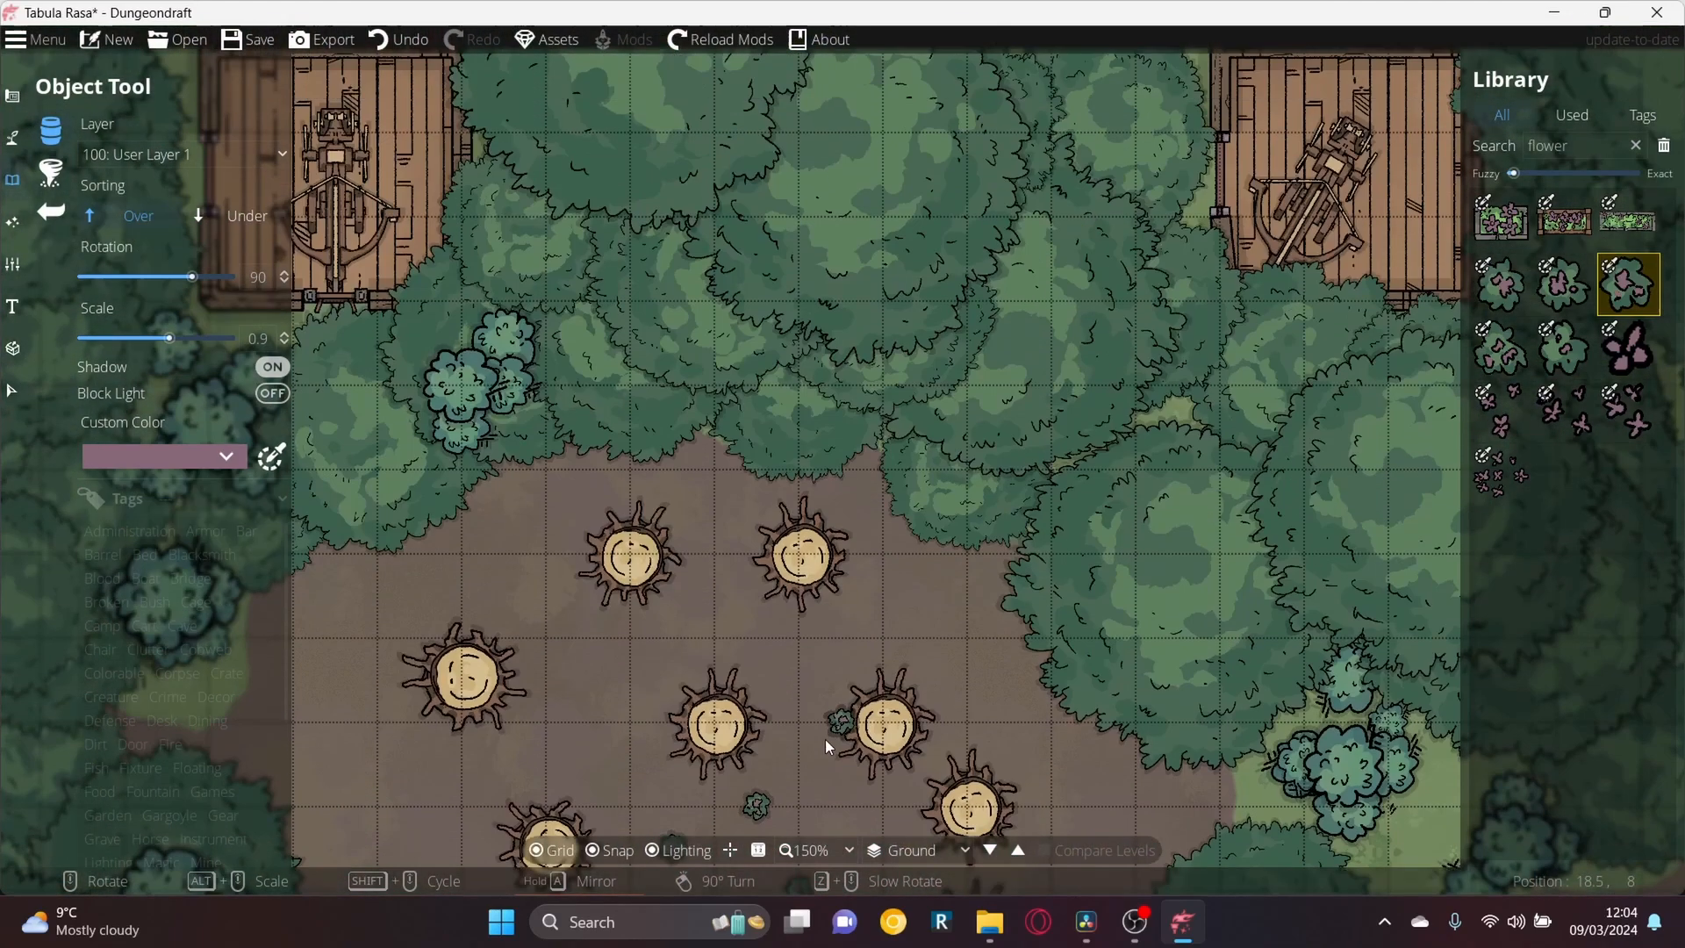
Place 0.9-scale flower bushes with varied rotations along the clearing's north edge and toward its northwest side
scroll(881, 544, up, 3)
click(881, 506)
scroll(758, 515, up, 4)
click(711, 508)
scroll(615, 491, up, 3)
scroll(562, 487, up, 4)
click(520, 507)
scroll(363, 597, up, 3)
scroll(367, 597, up, 1)
drag(366, 597, 353, 272)
scroll(412, 540, up, 5)
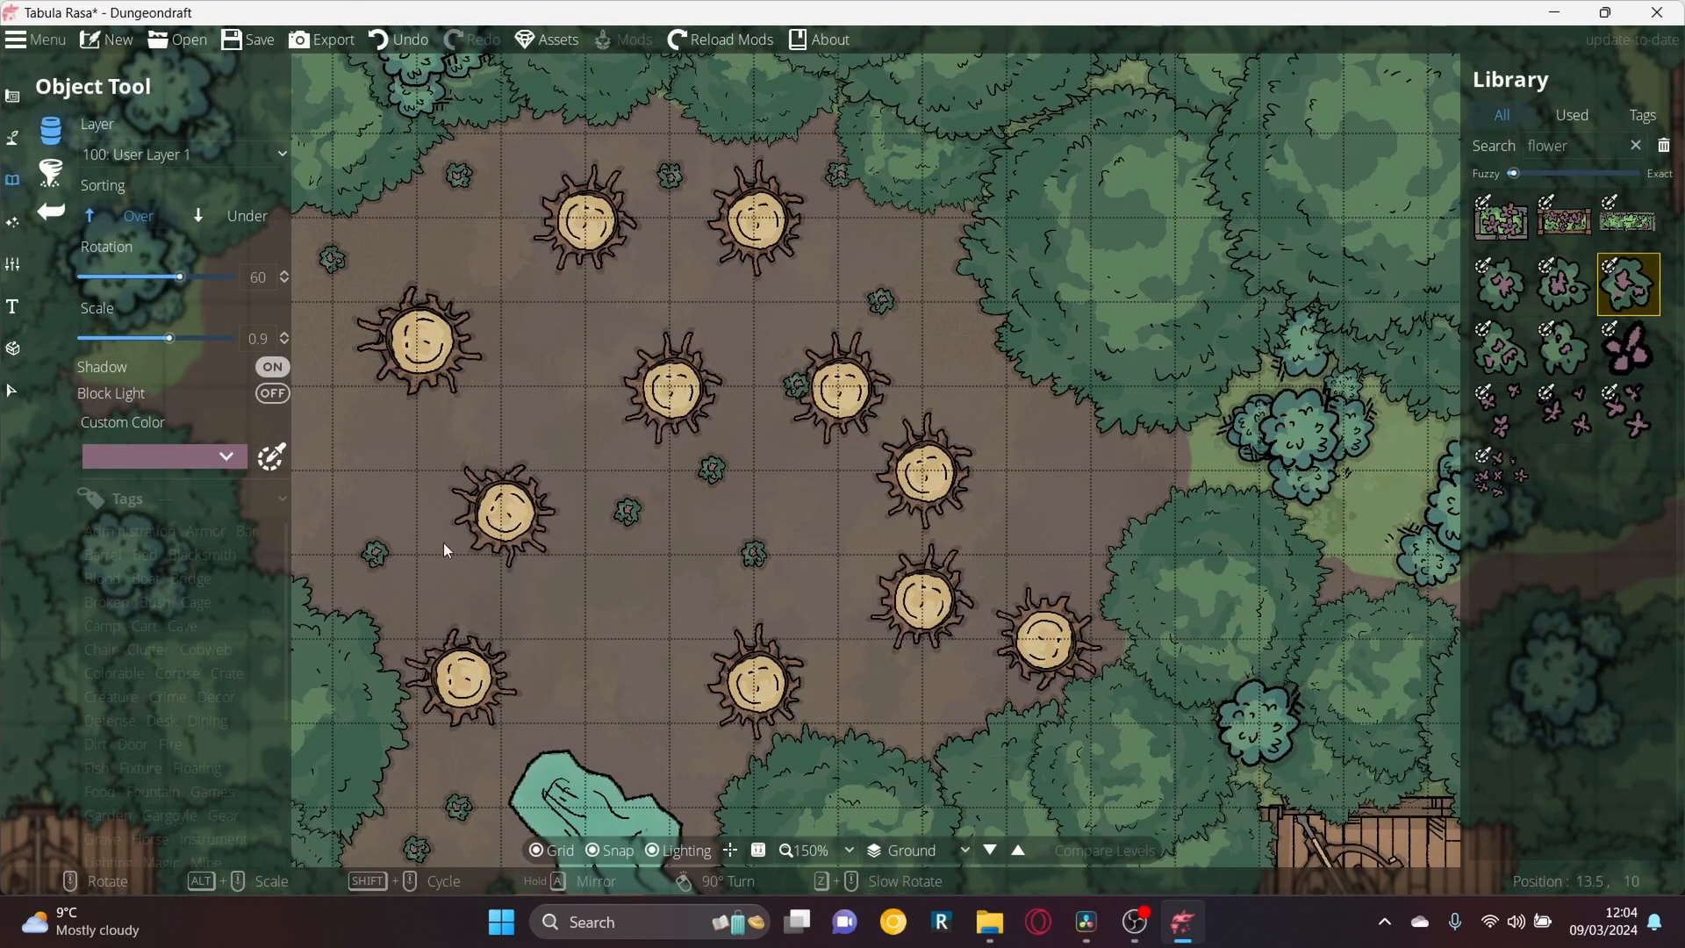
Place two differently rotated flower bushes on the clearing's west side, between the stumps and the tree line
drag(404, 550, 515, 534)
click(490, 504)
scroll(408, 504, up, 3)
click(392, 390)
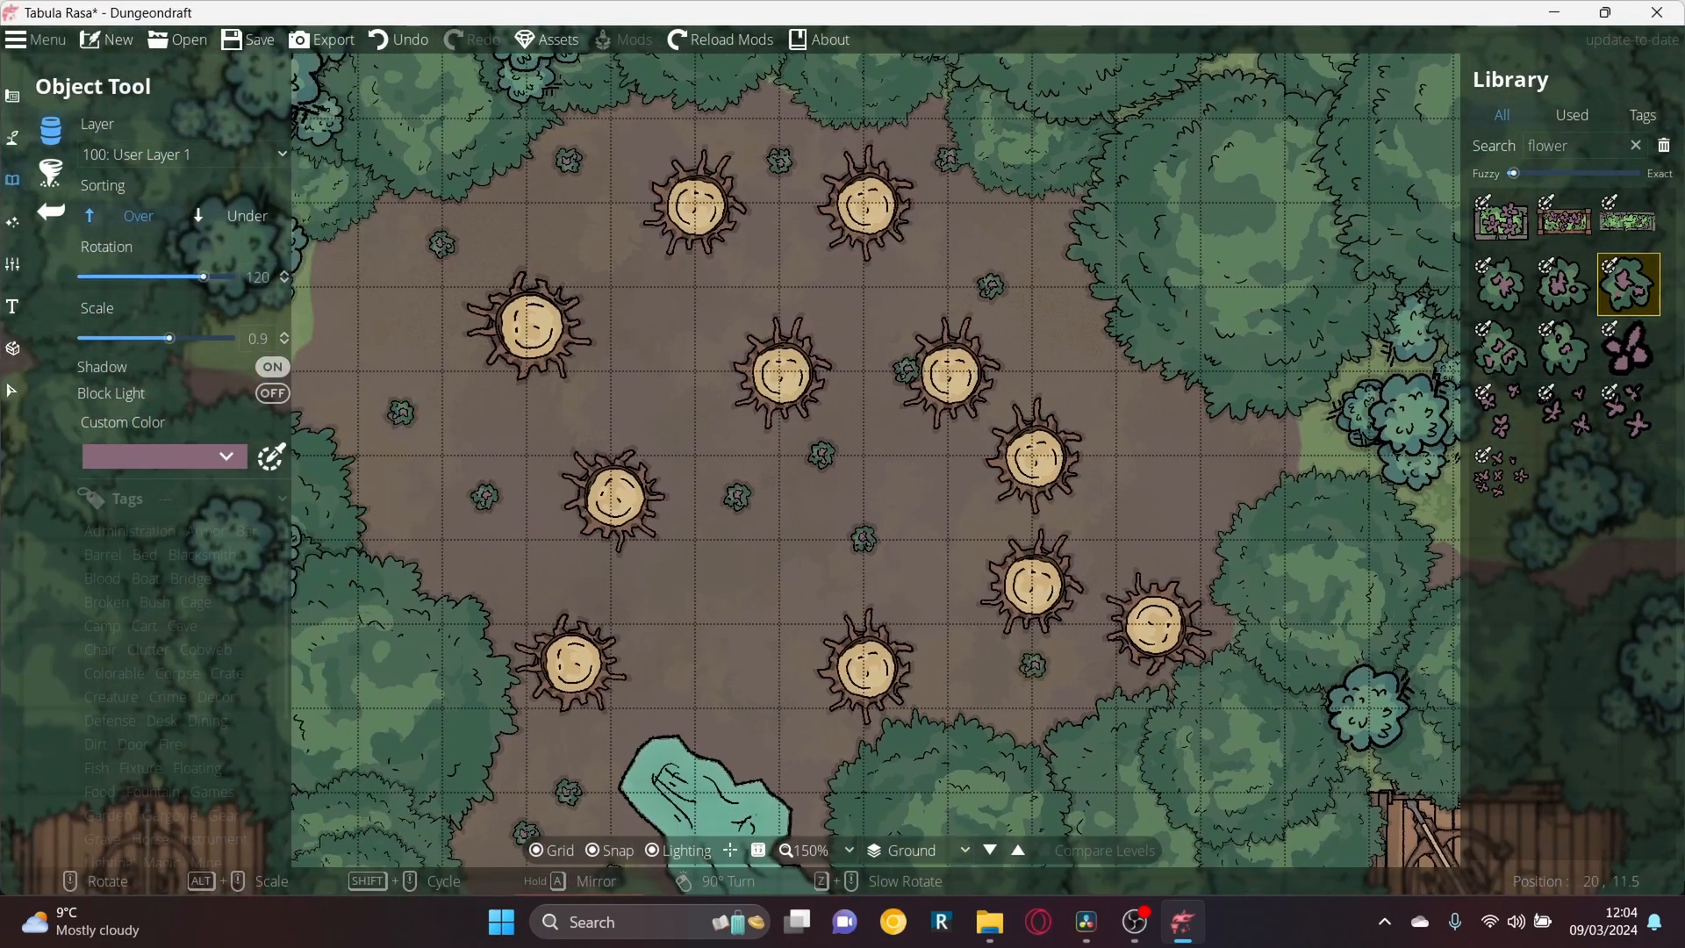
Place three differently rotated 0.9-scale flower bushes near the clearing's southeast, far east and northeast stumps
click(1005, 653)
scroll(1114, 489, up, 5)
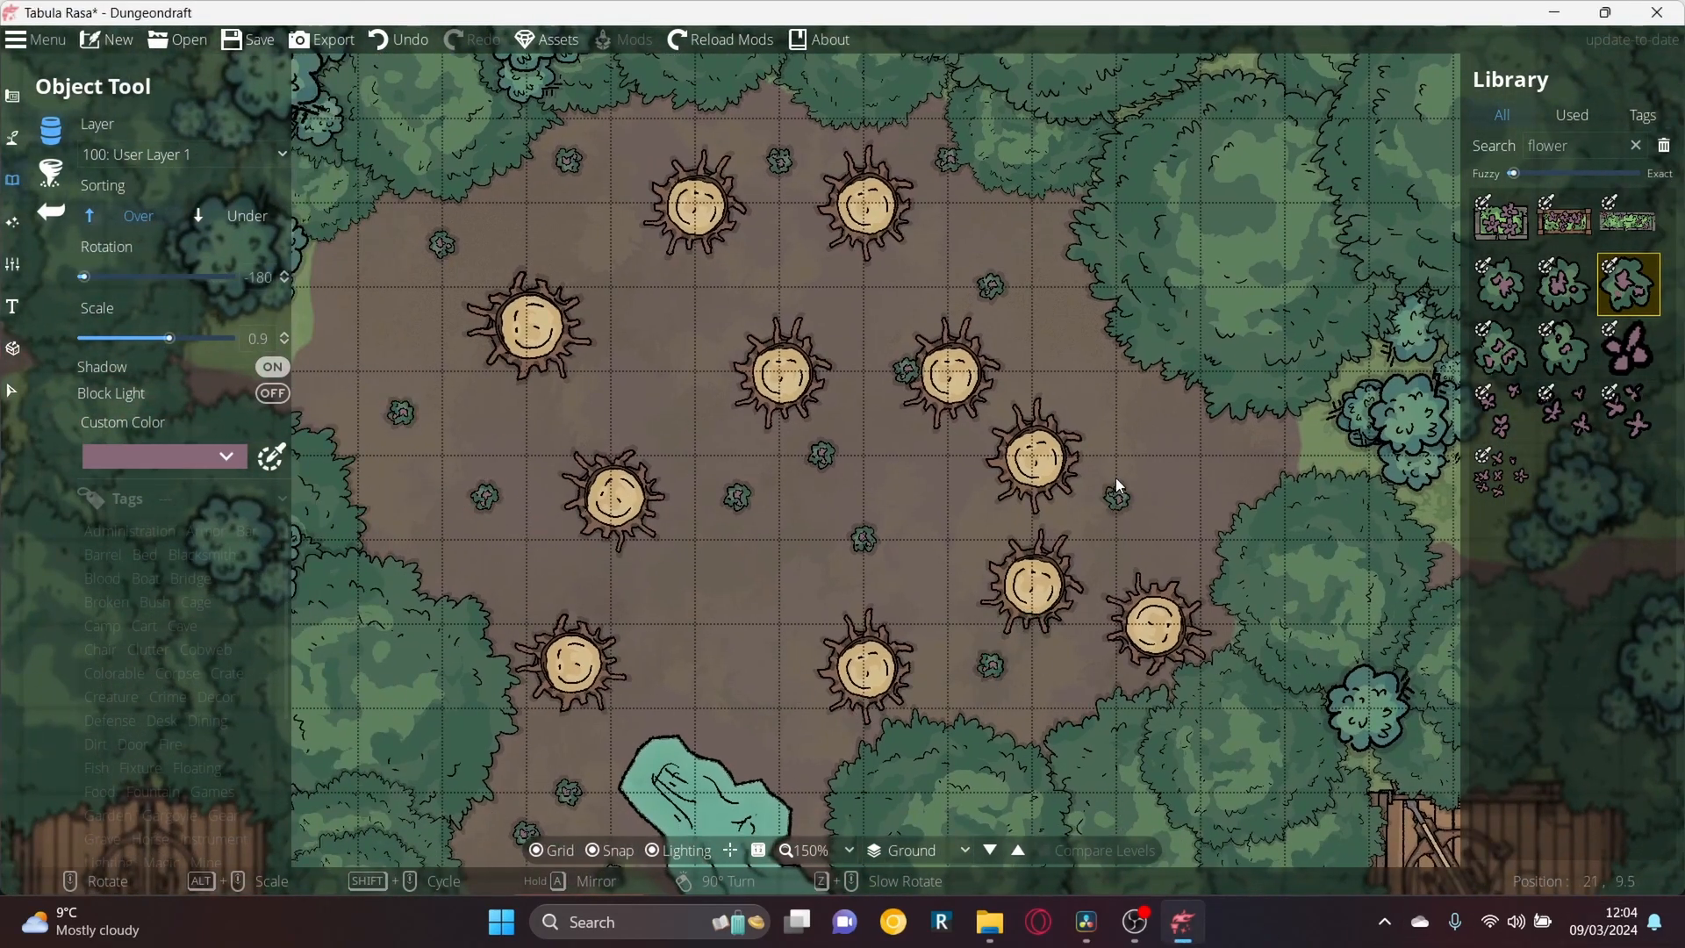
click(1203, 495)
drag(1159, 491, 812, 464)
scroll(1094, 432, up, 5)
scroll(850, 409, up, 4)
click(647, 350)
drag(707, 464, 592, 426)
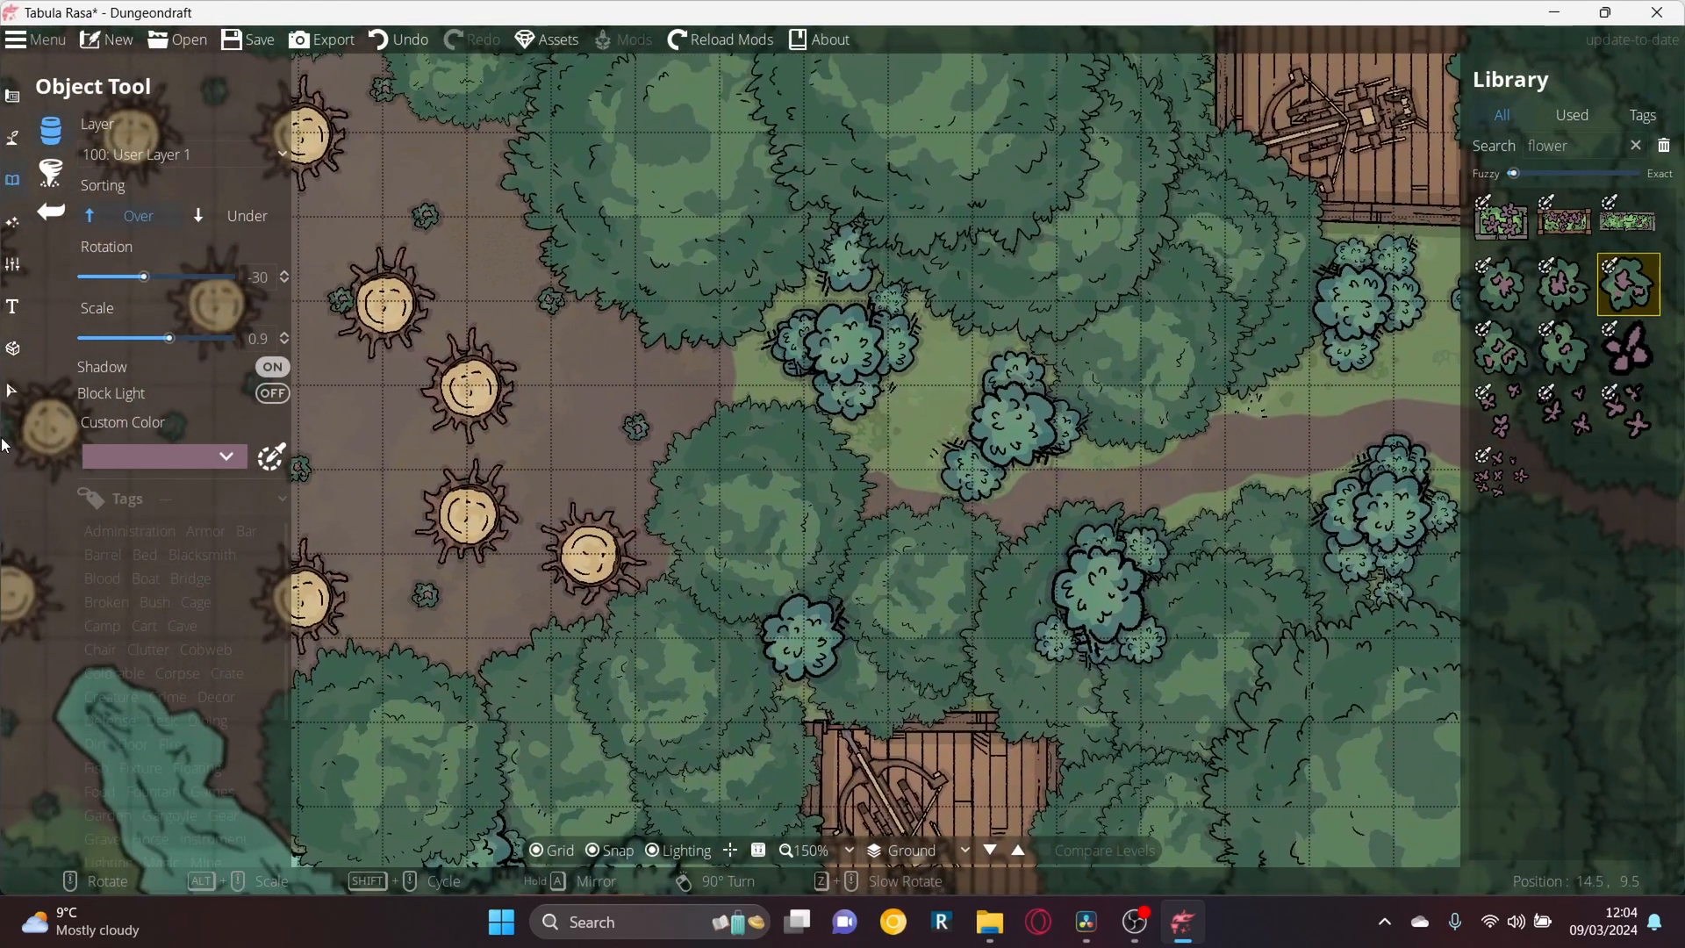
Move the large tree at the clearing's east entrance southward to uncover the eastern dirt path
click(12, 390)
click(933, 498)
click(738, 471)
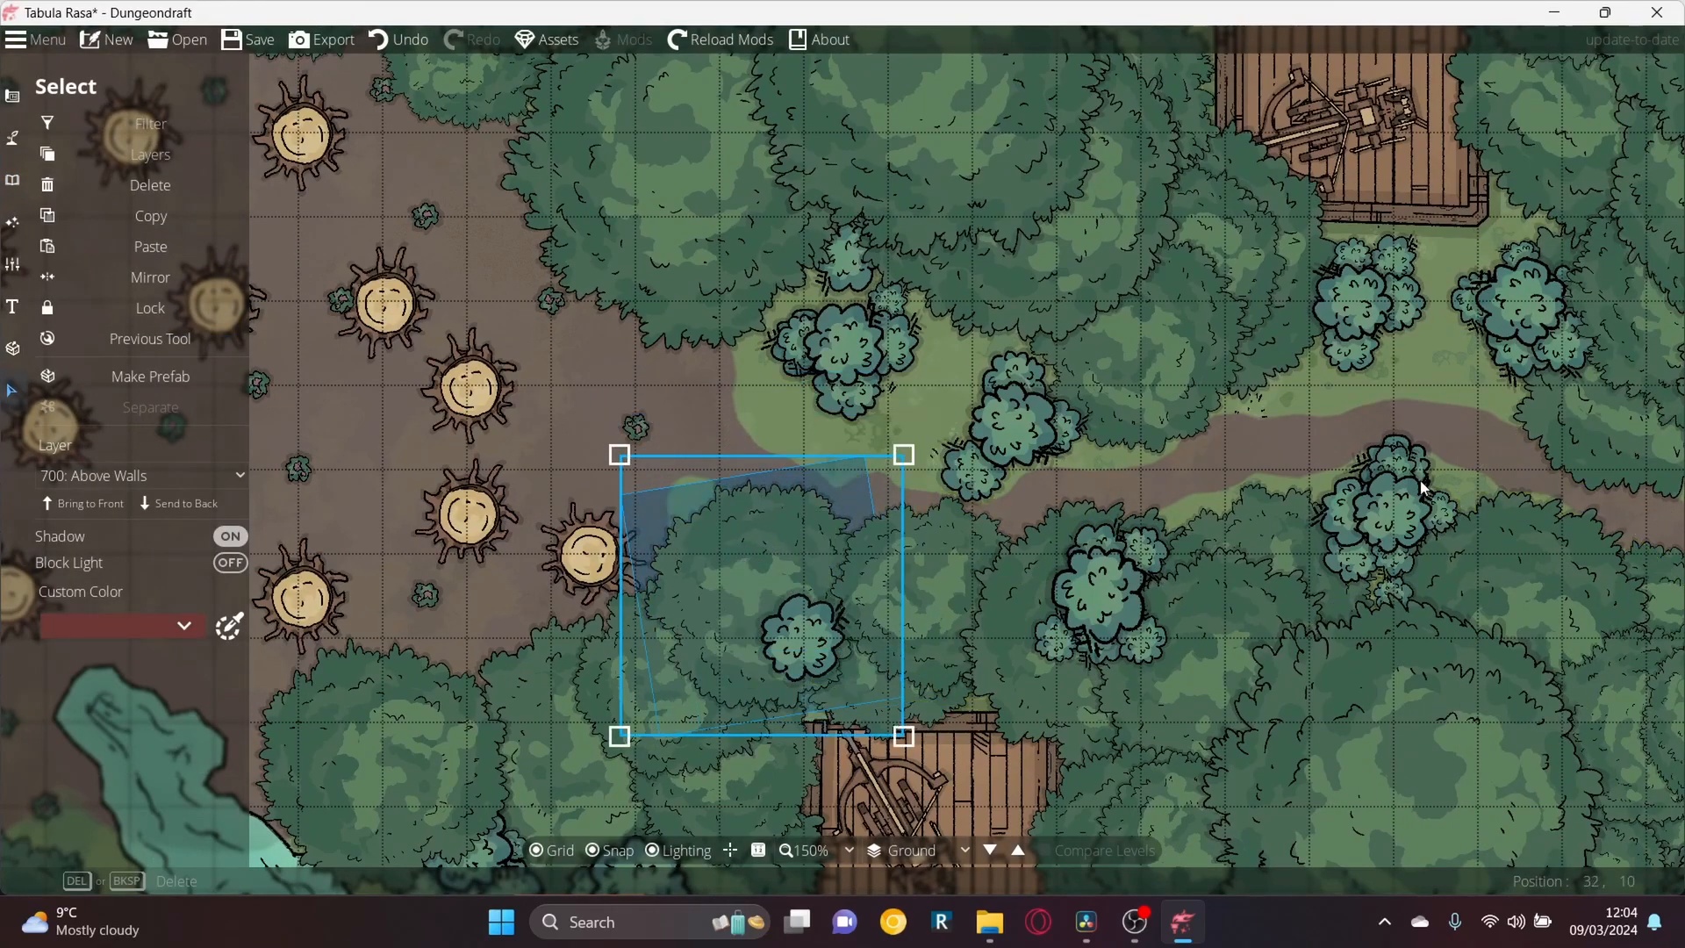
click(1016, 386)
click(1199, 467)
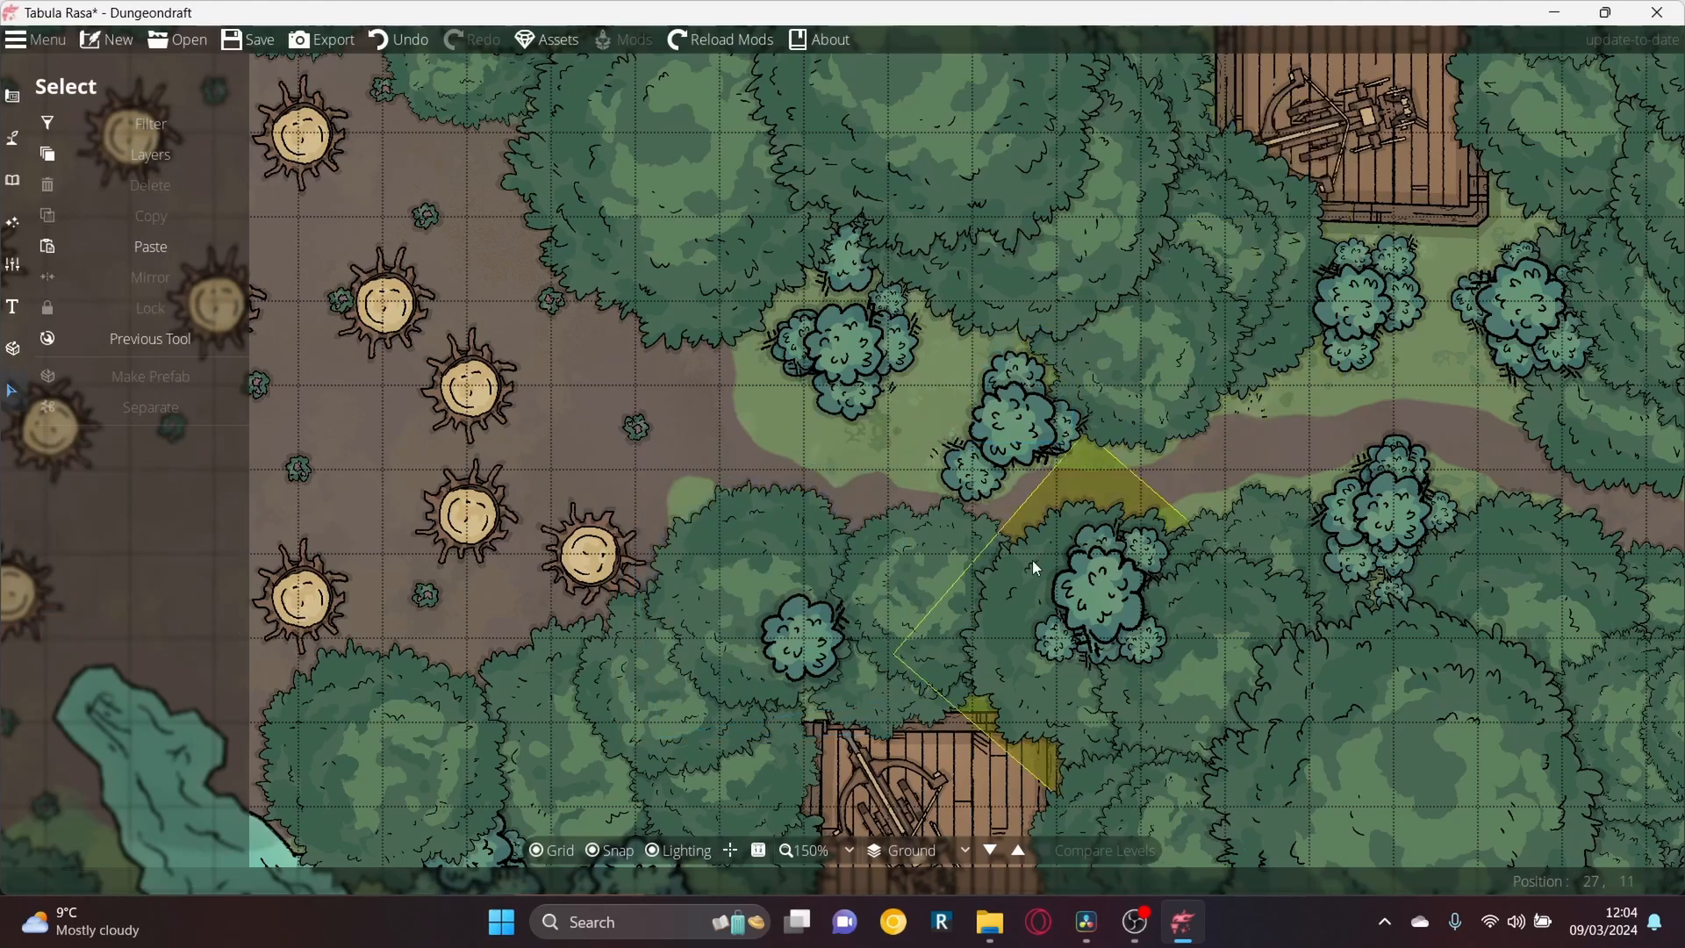
Reposition the trees overlapping the end of the western dirt path to open it into the clearing
scroll(950, 516, down, 5)
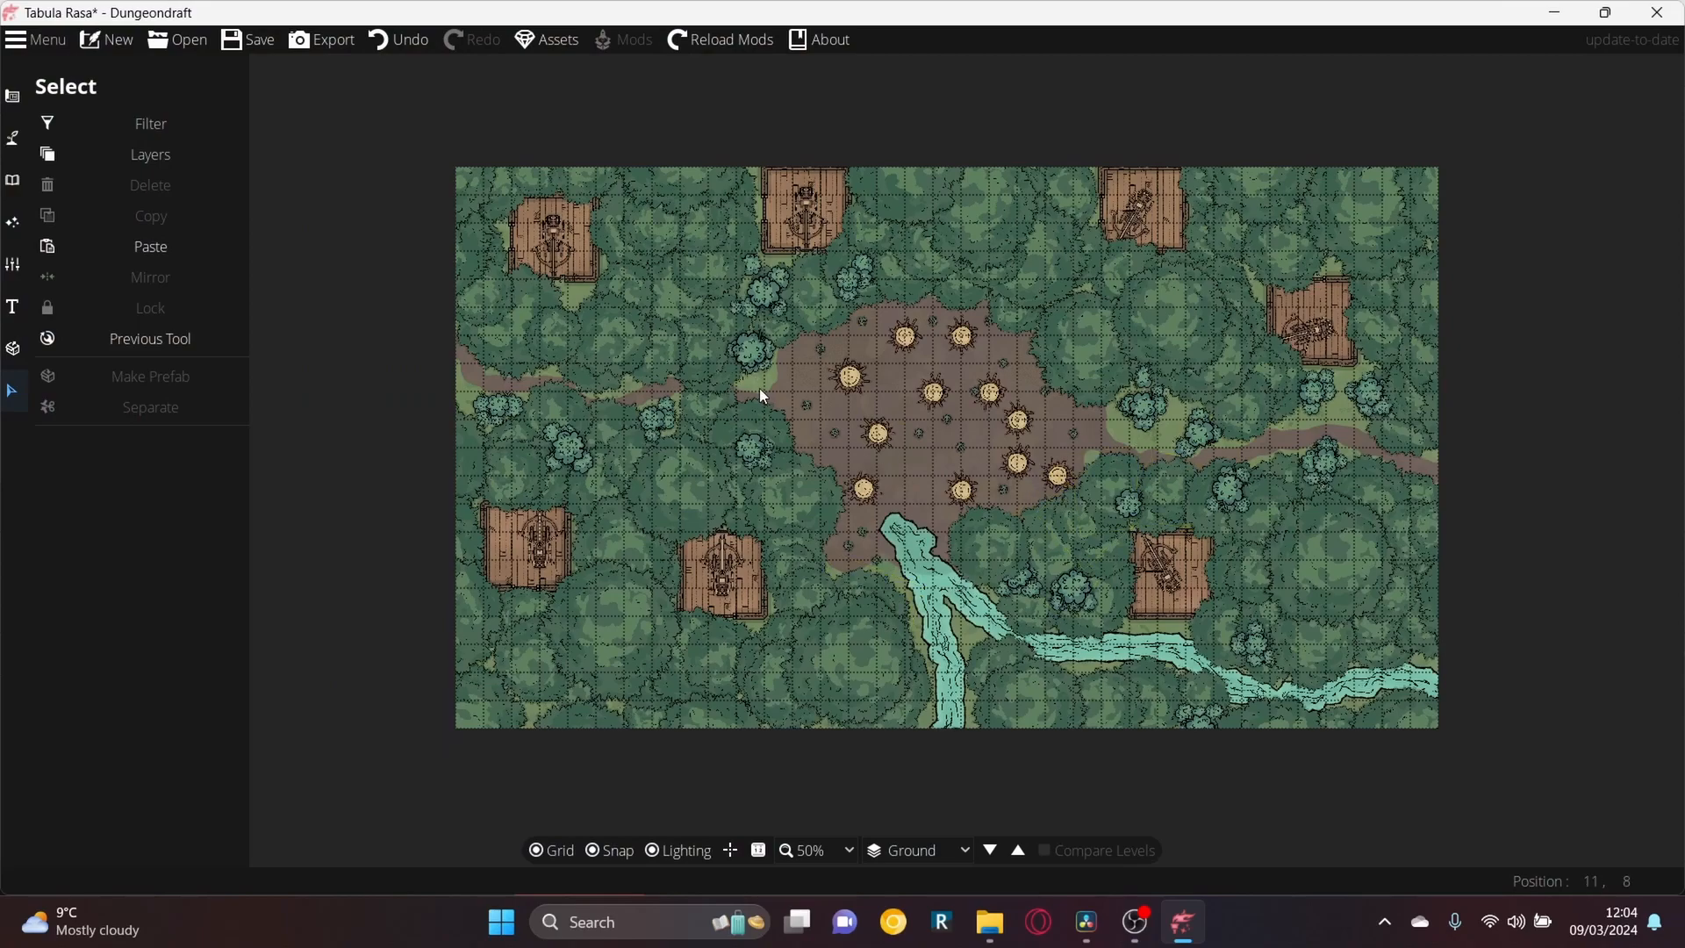
click(717, 404)
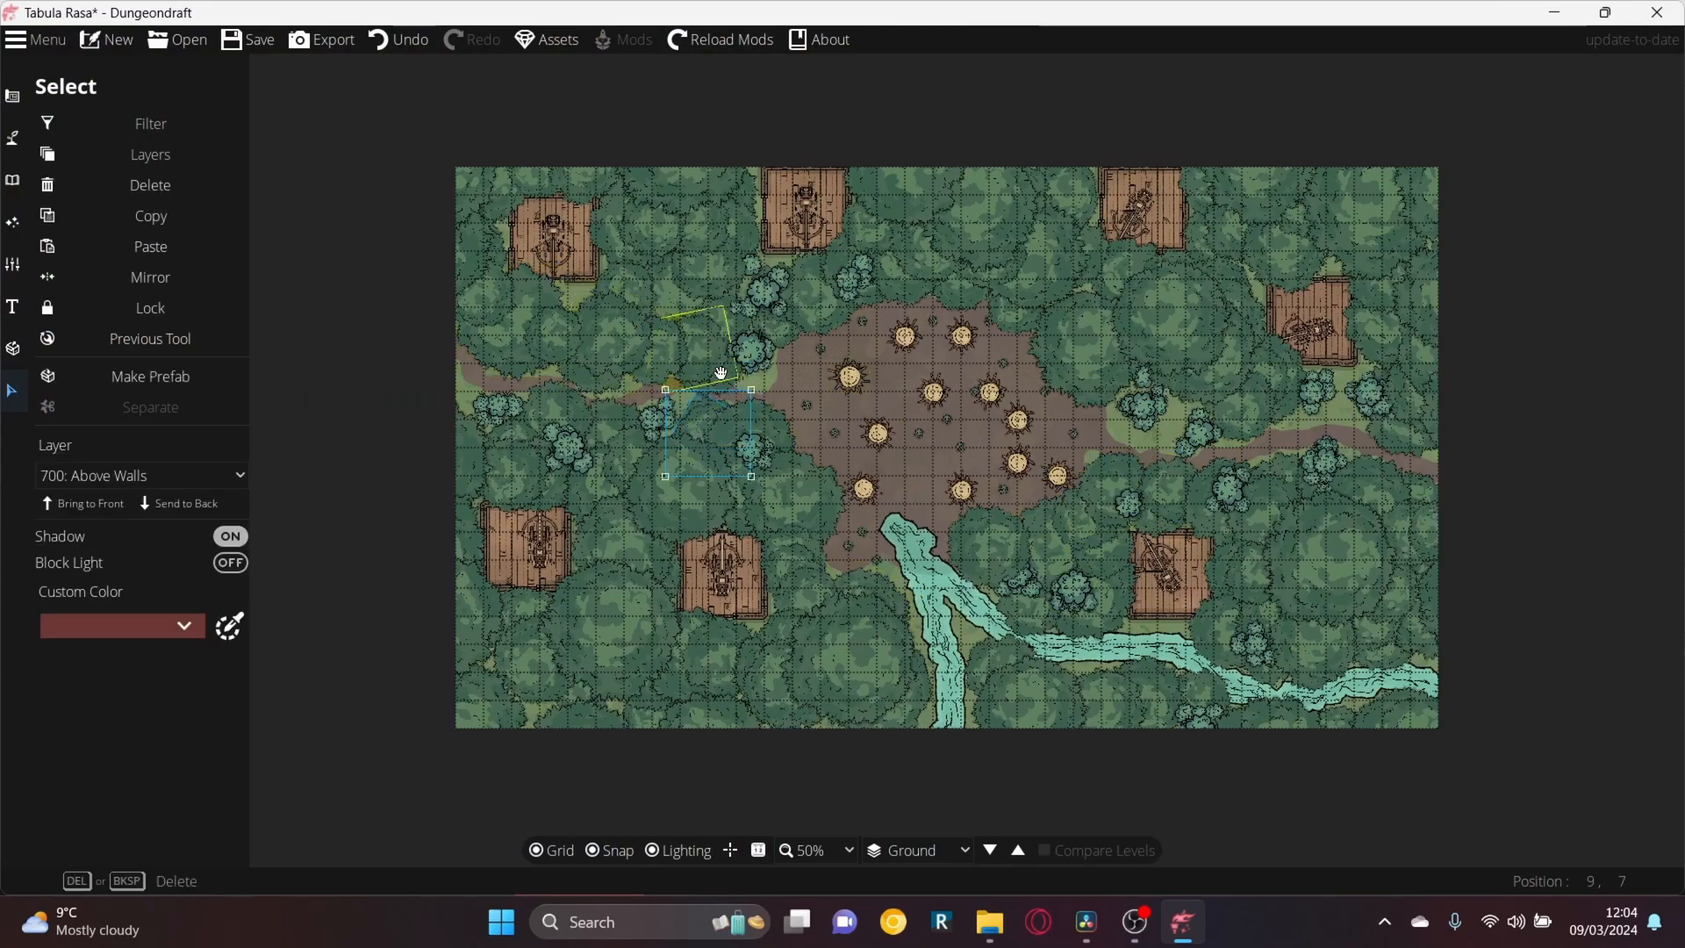
key(Escape)
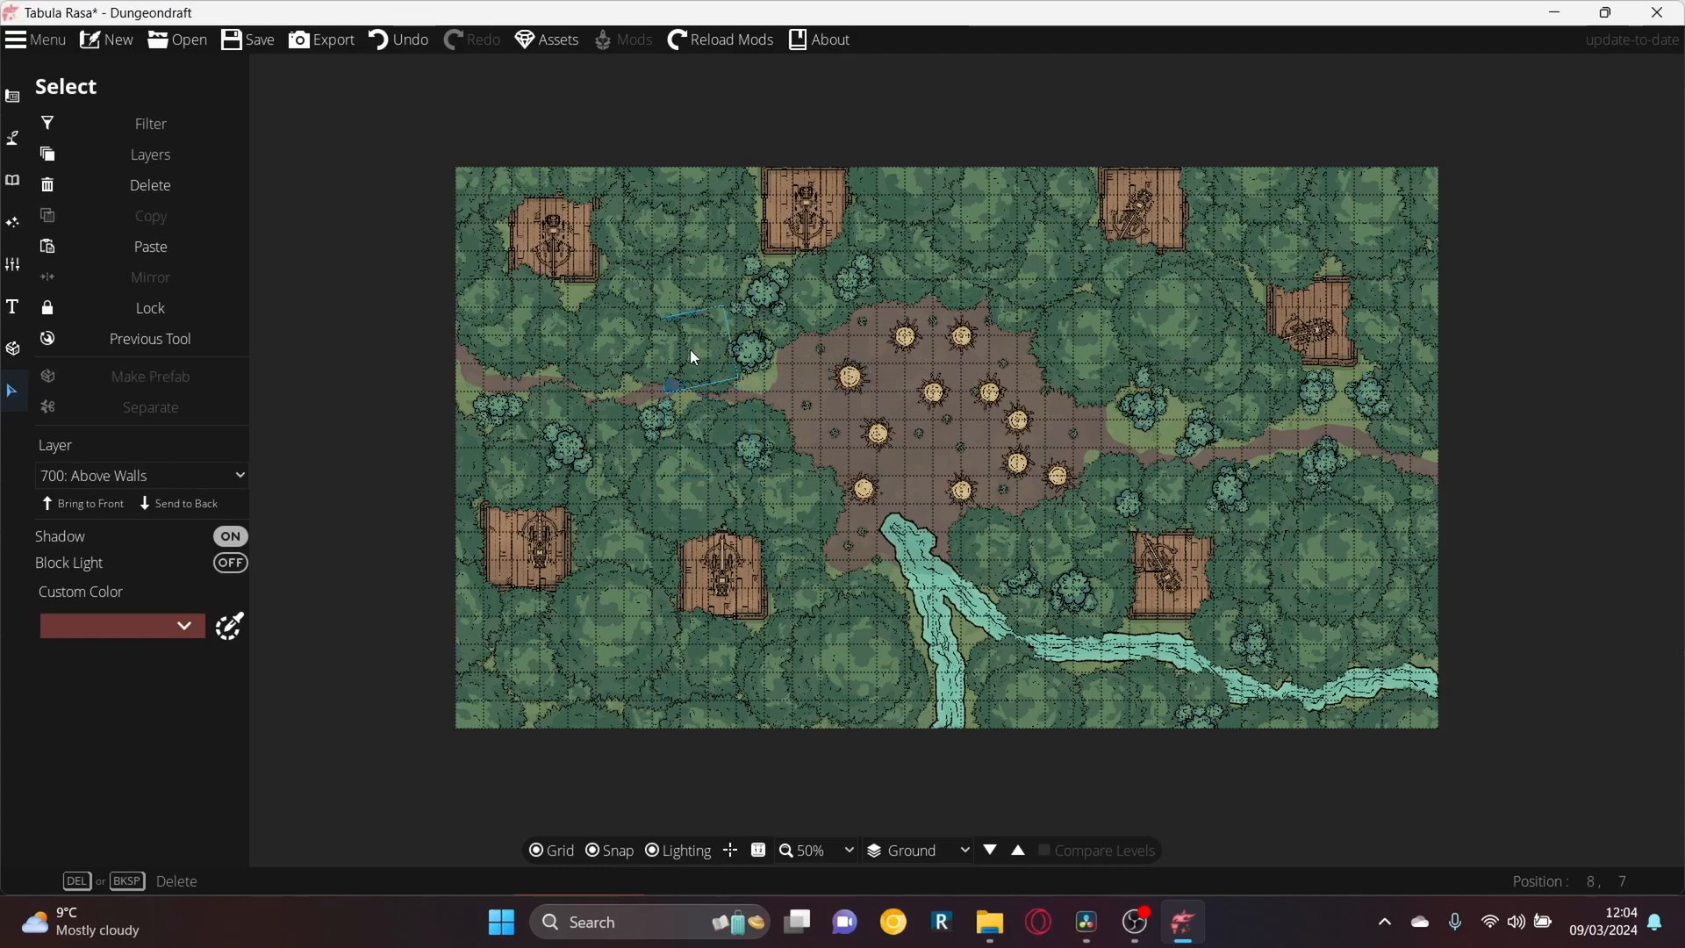
click(724, 392)
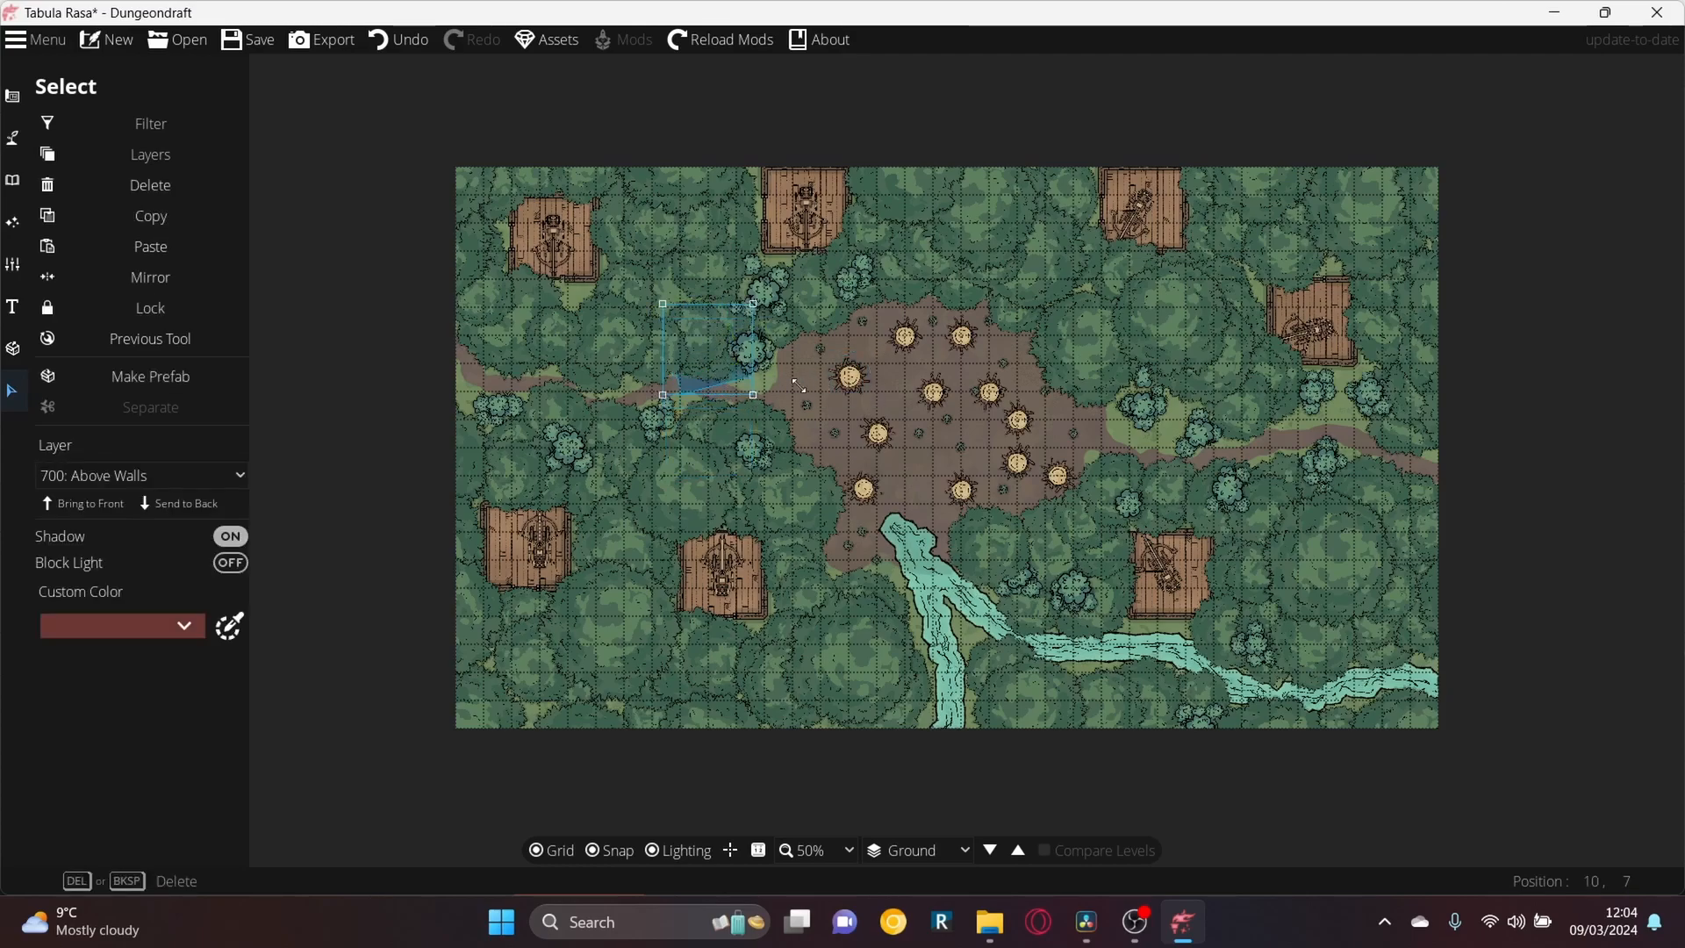
click(867, 404)
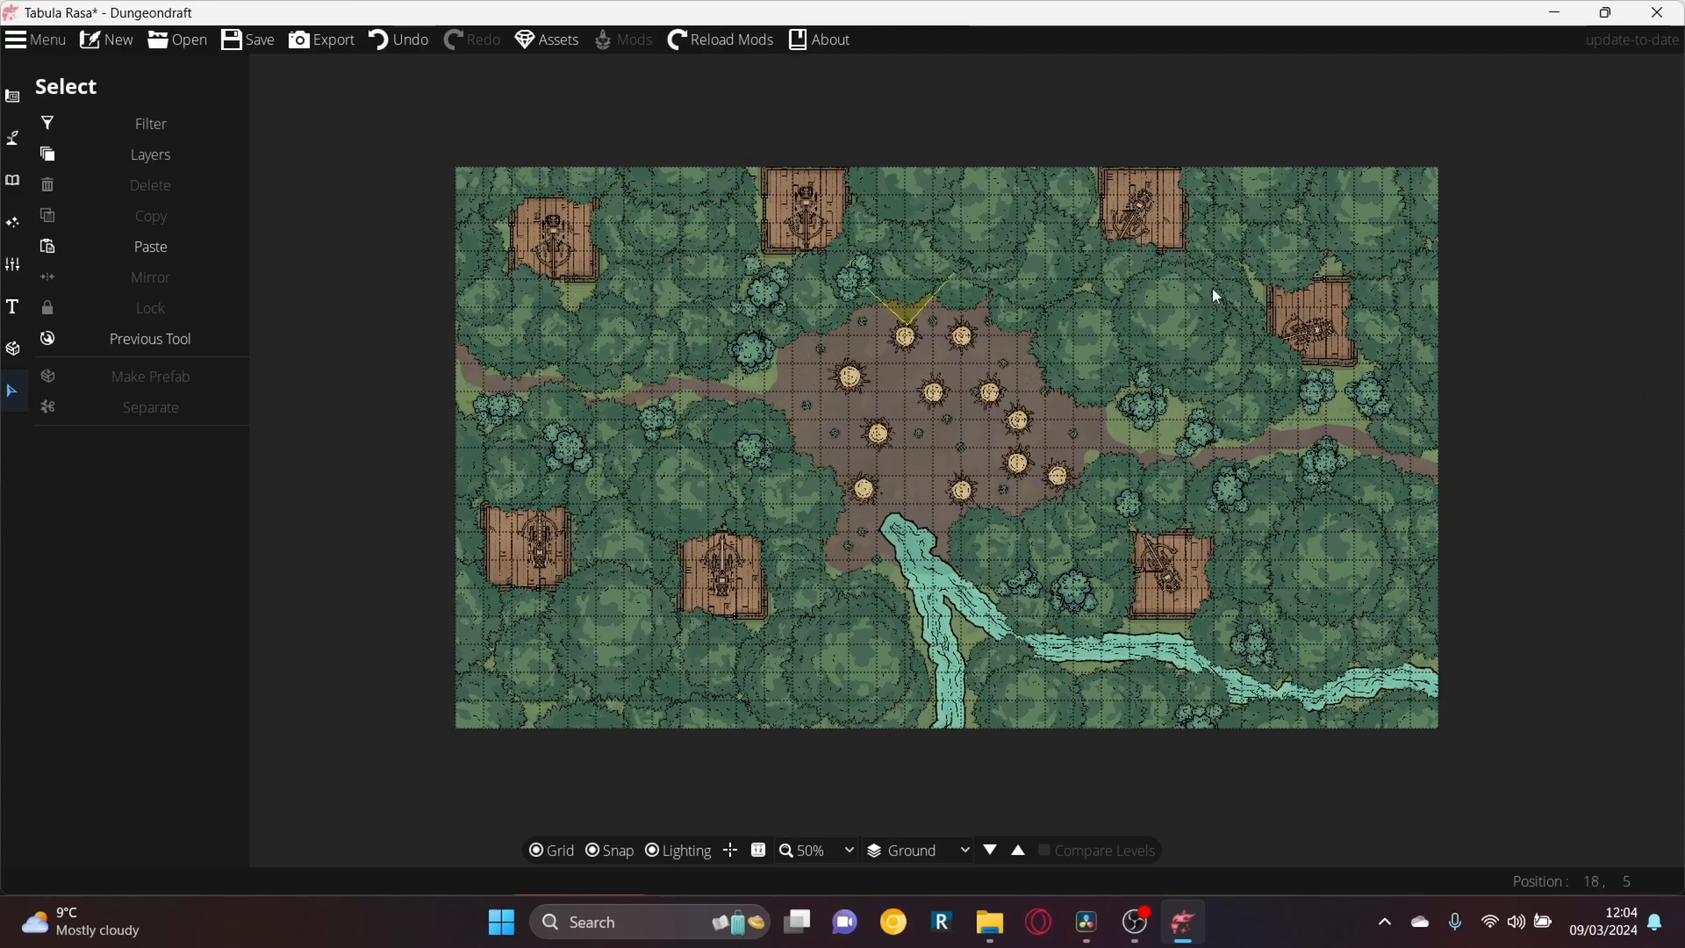
Return to the Object tool and search the library for "tree brNCH"
click(12, 179)
click(52, 130)
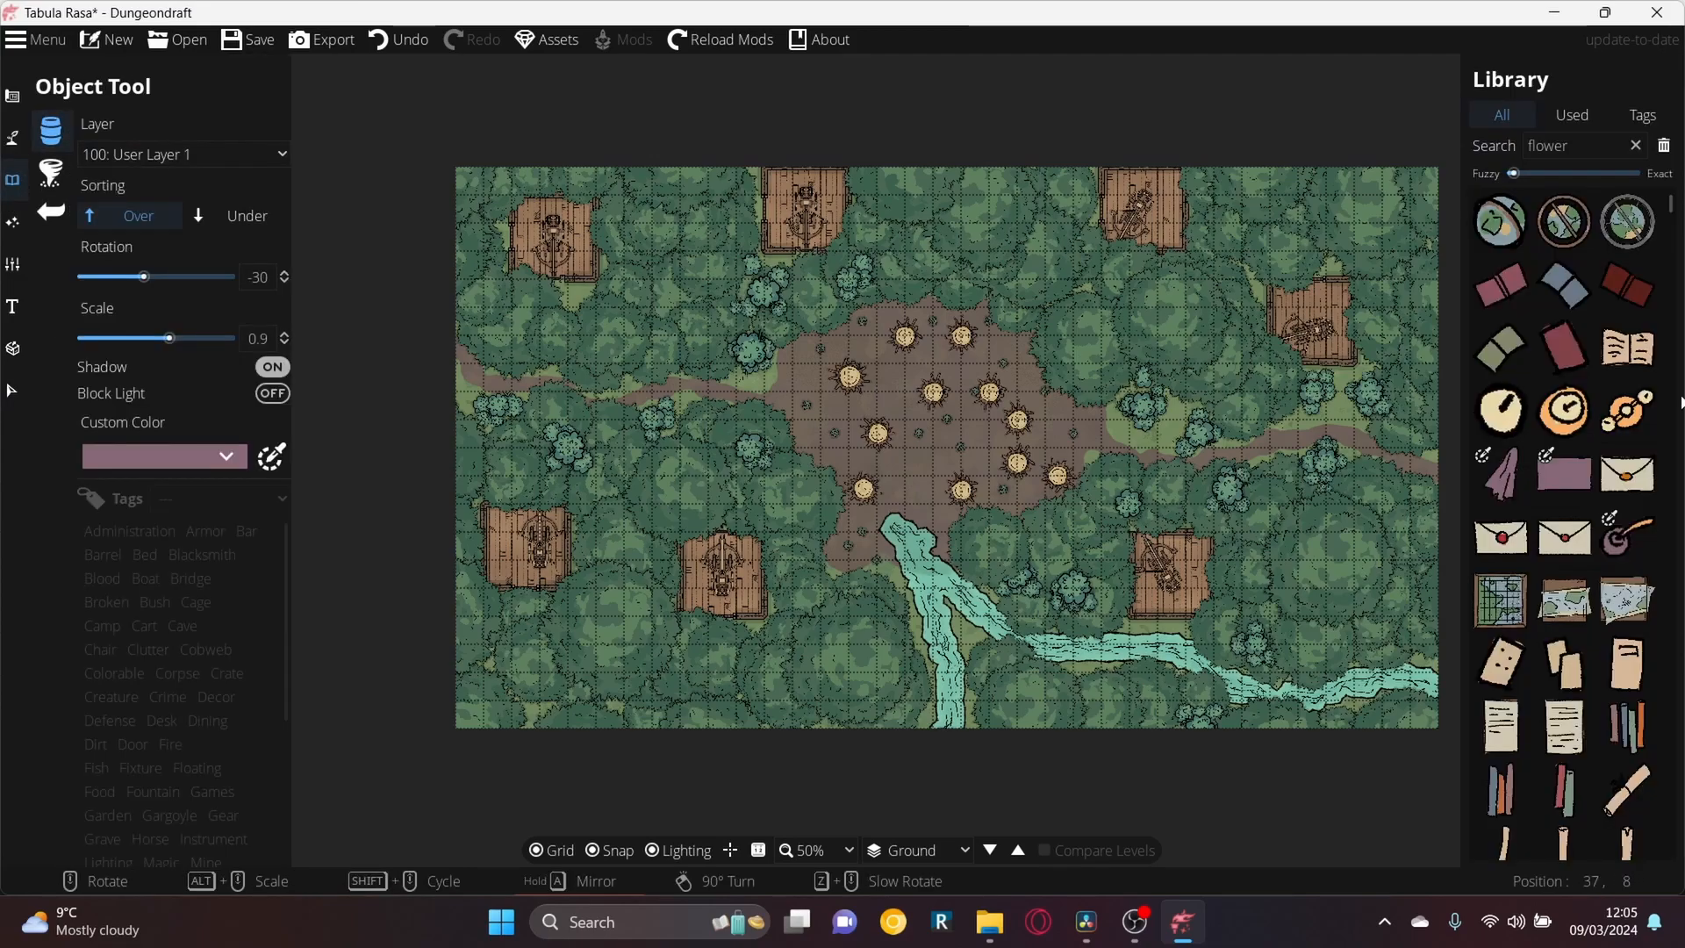
click(1635, 145)
text(treee)
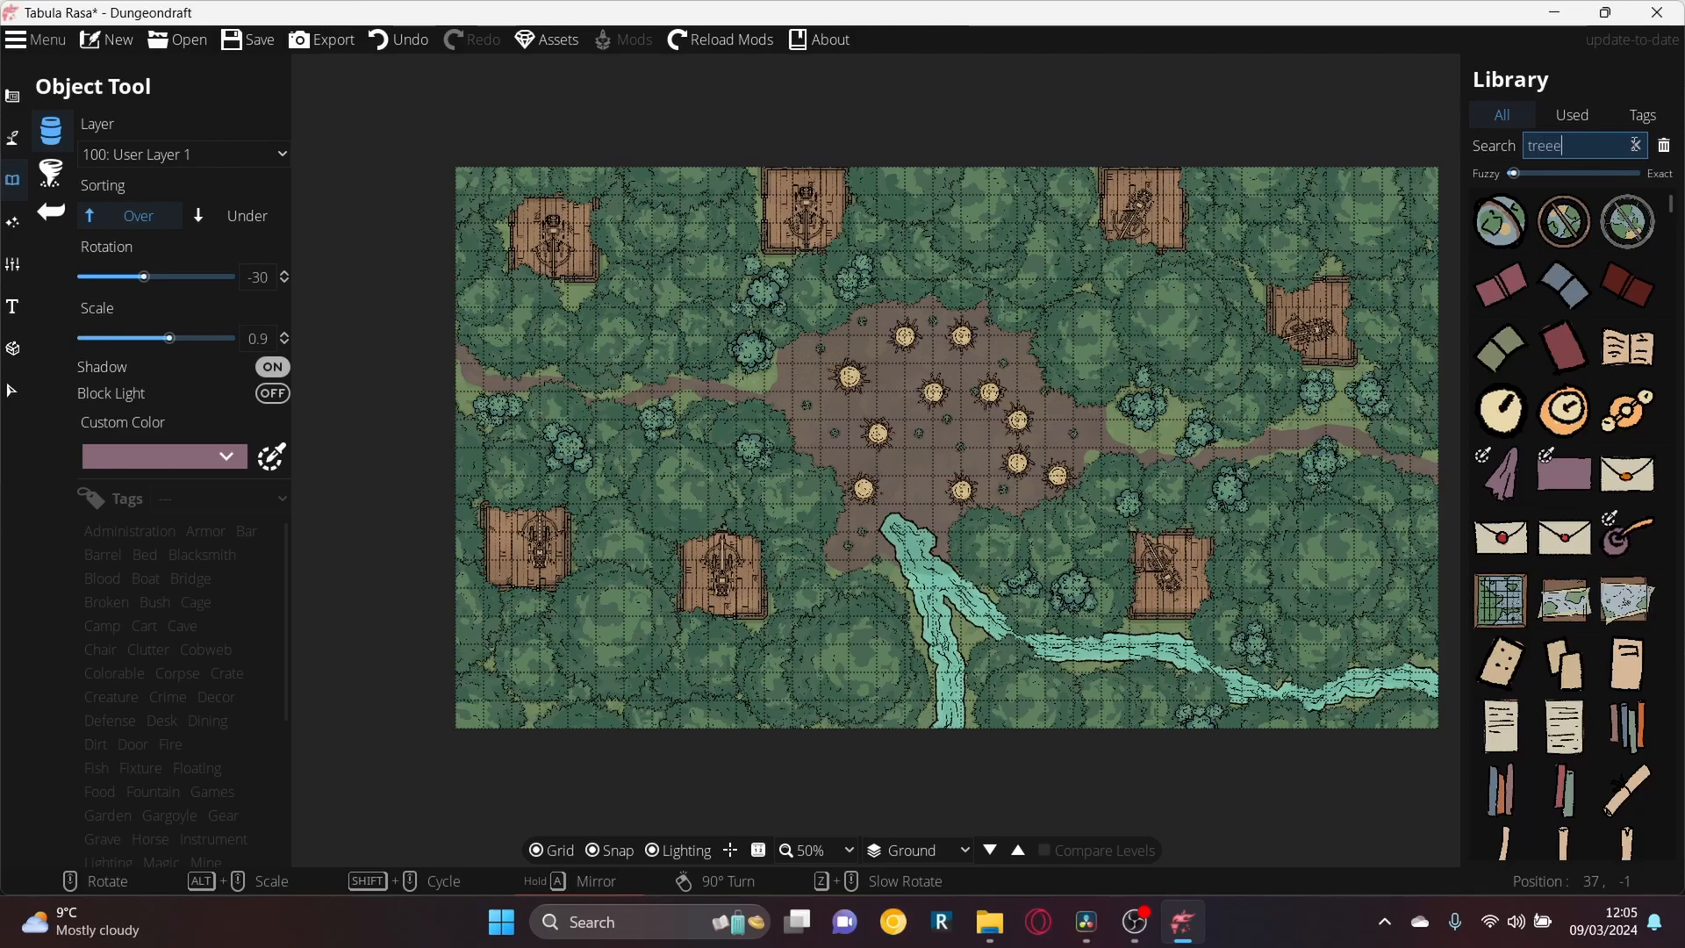
key(BackSpace)
text(brNCH)
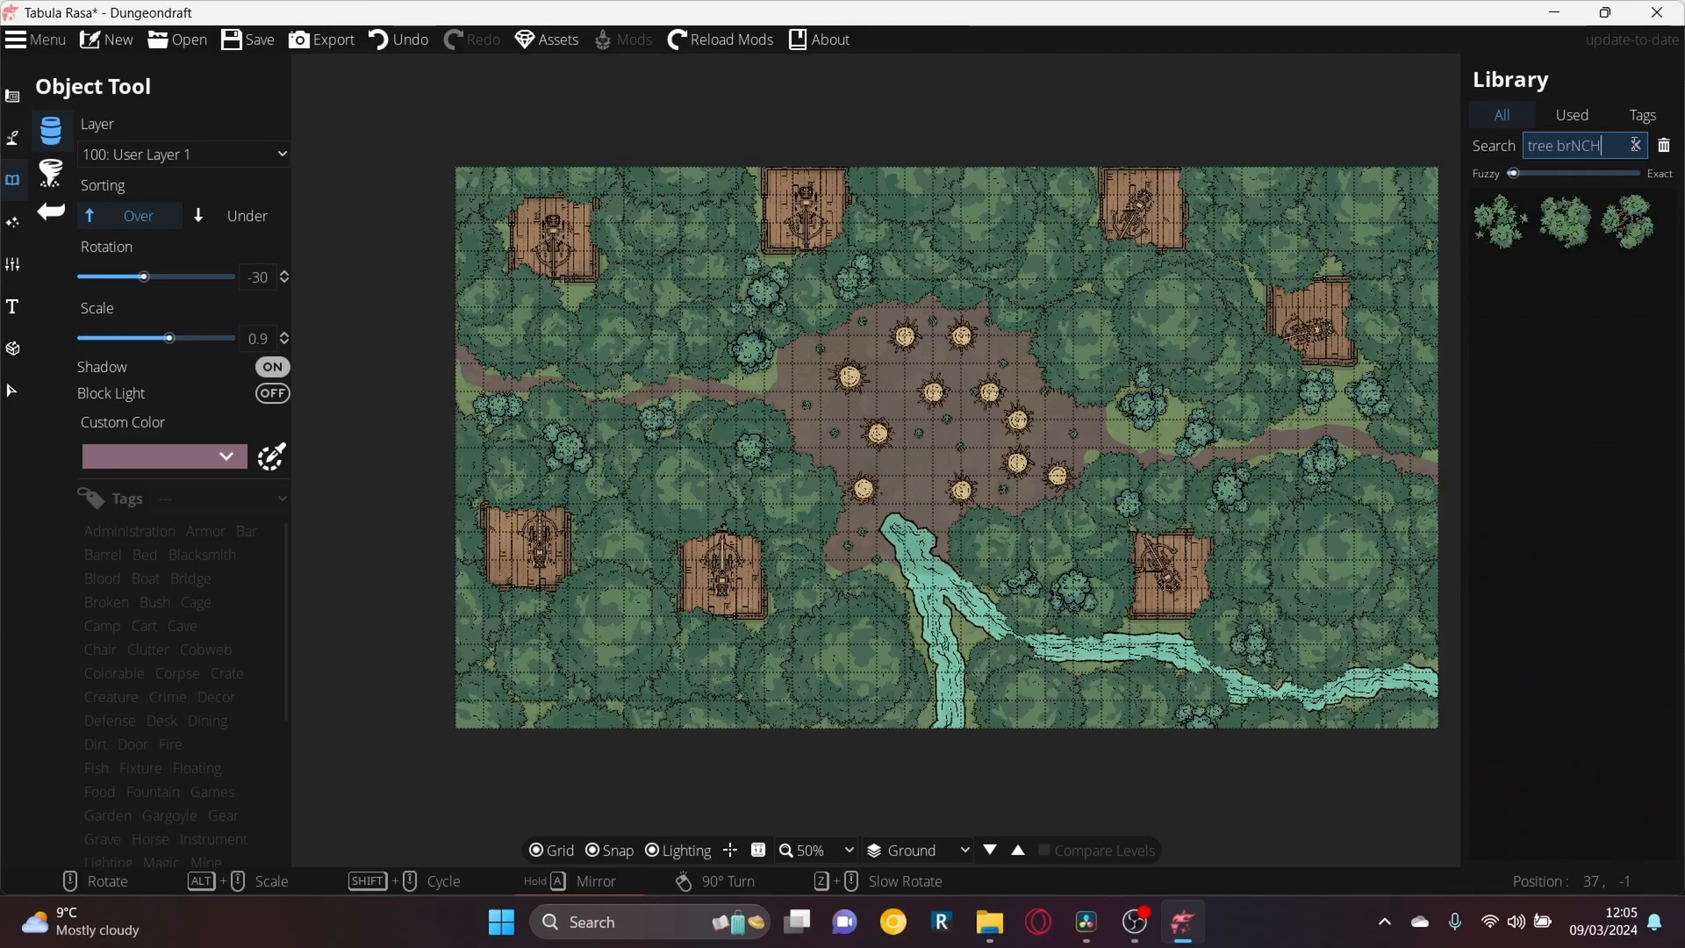
Replace the library search with "Log" and choose the long diagonal log with roots
key(BackSpace)
key(BackSpace)
key(BackSpace)
key(BackSpace)
key(BackSpace)
key(BackSpace)
key(BackSpace)
key(BackSpace)
key(BackSpace)
text(Log)
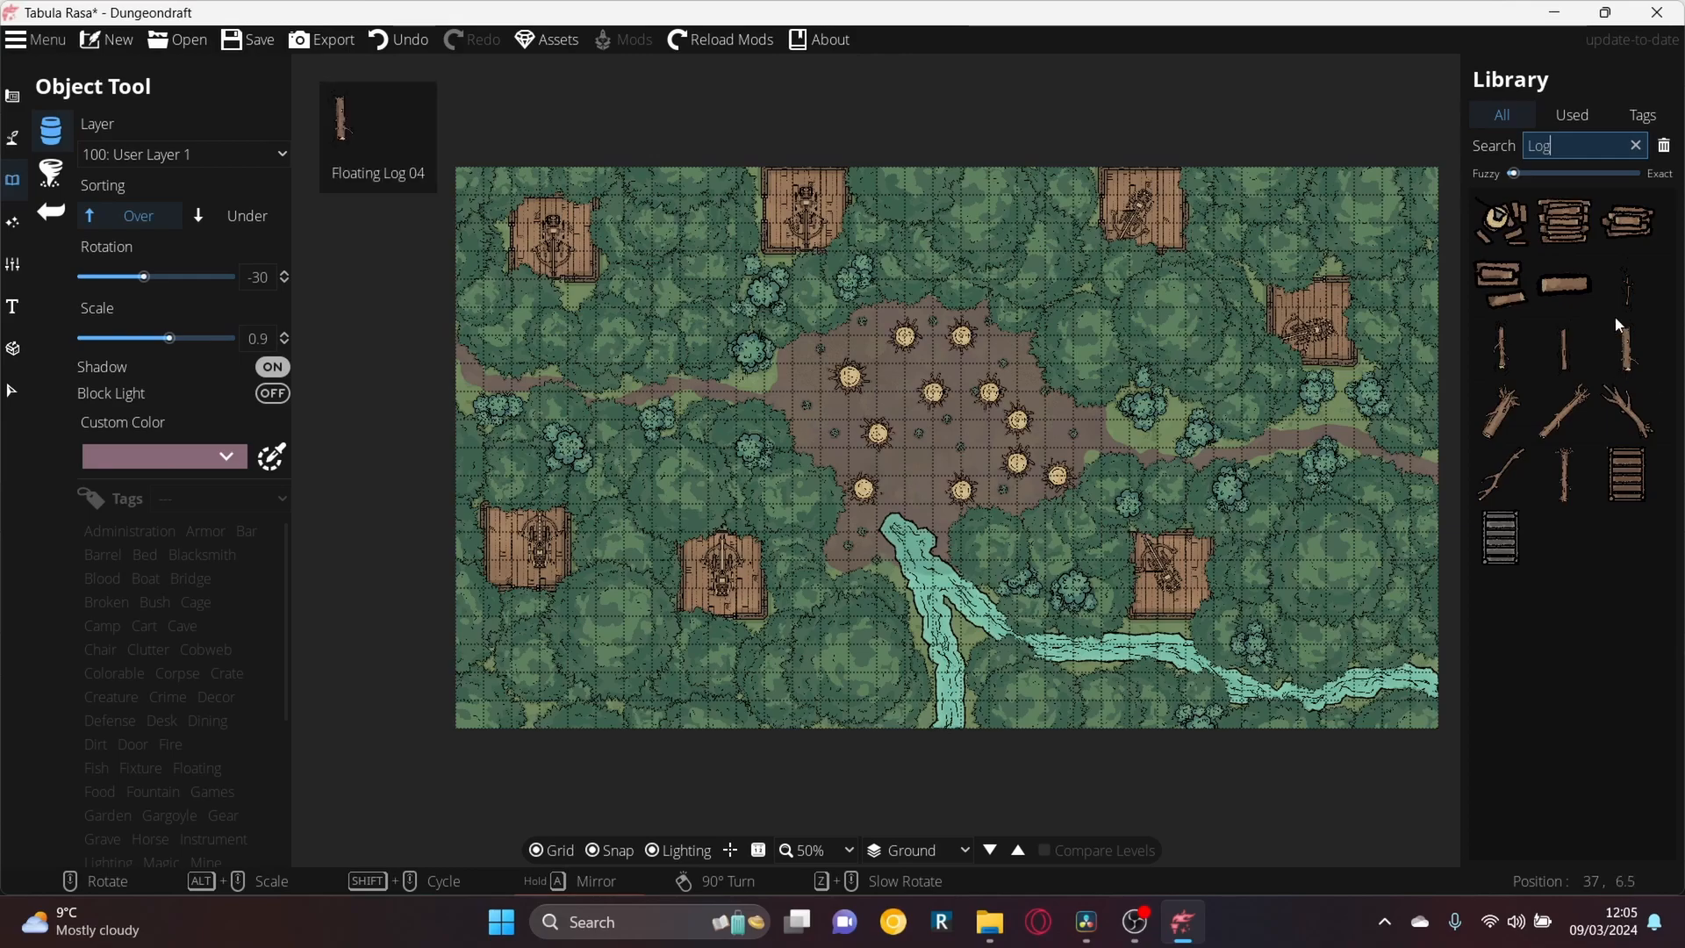
click(1545, 425)
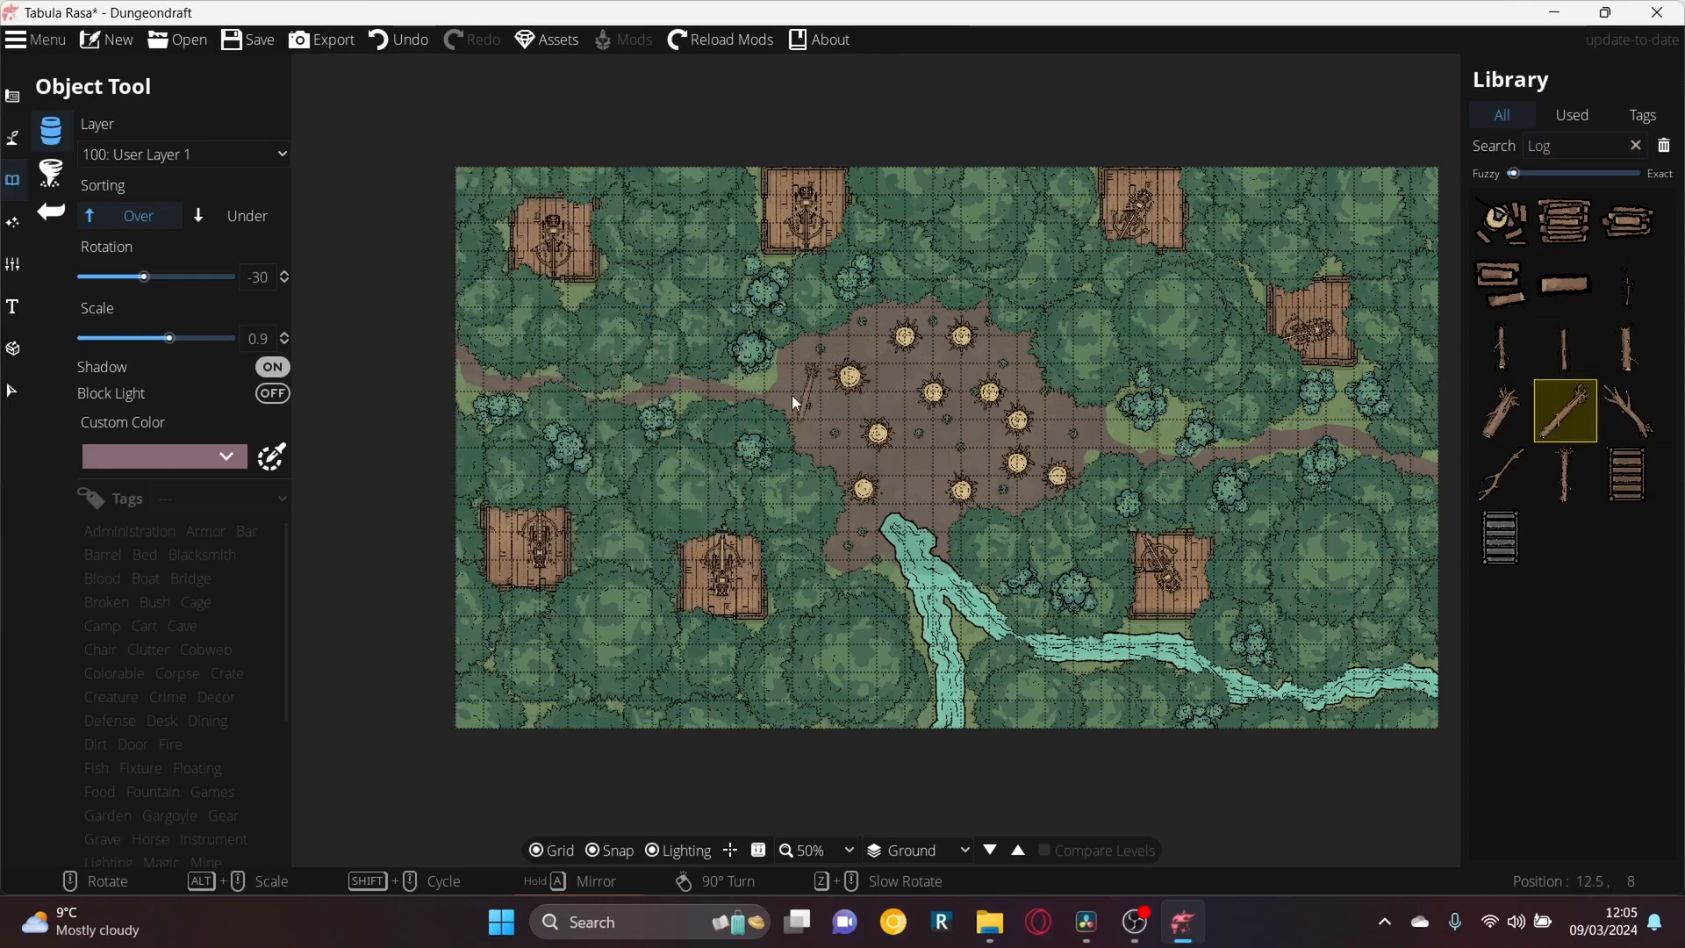
Rotate the log to -75, enlarge it and place it across the western path at the clearing's entrance
scroll(730, 391, up, 5)
scroll(973, 400, down, 2)
scroll(843, 384, up, 3)
scroll(876, 344, down, 2)
scroll(816, 369, down, 2)
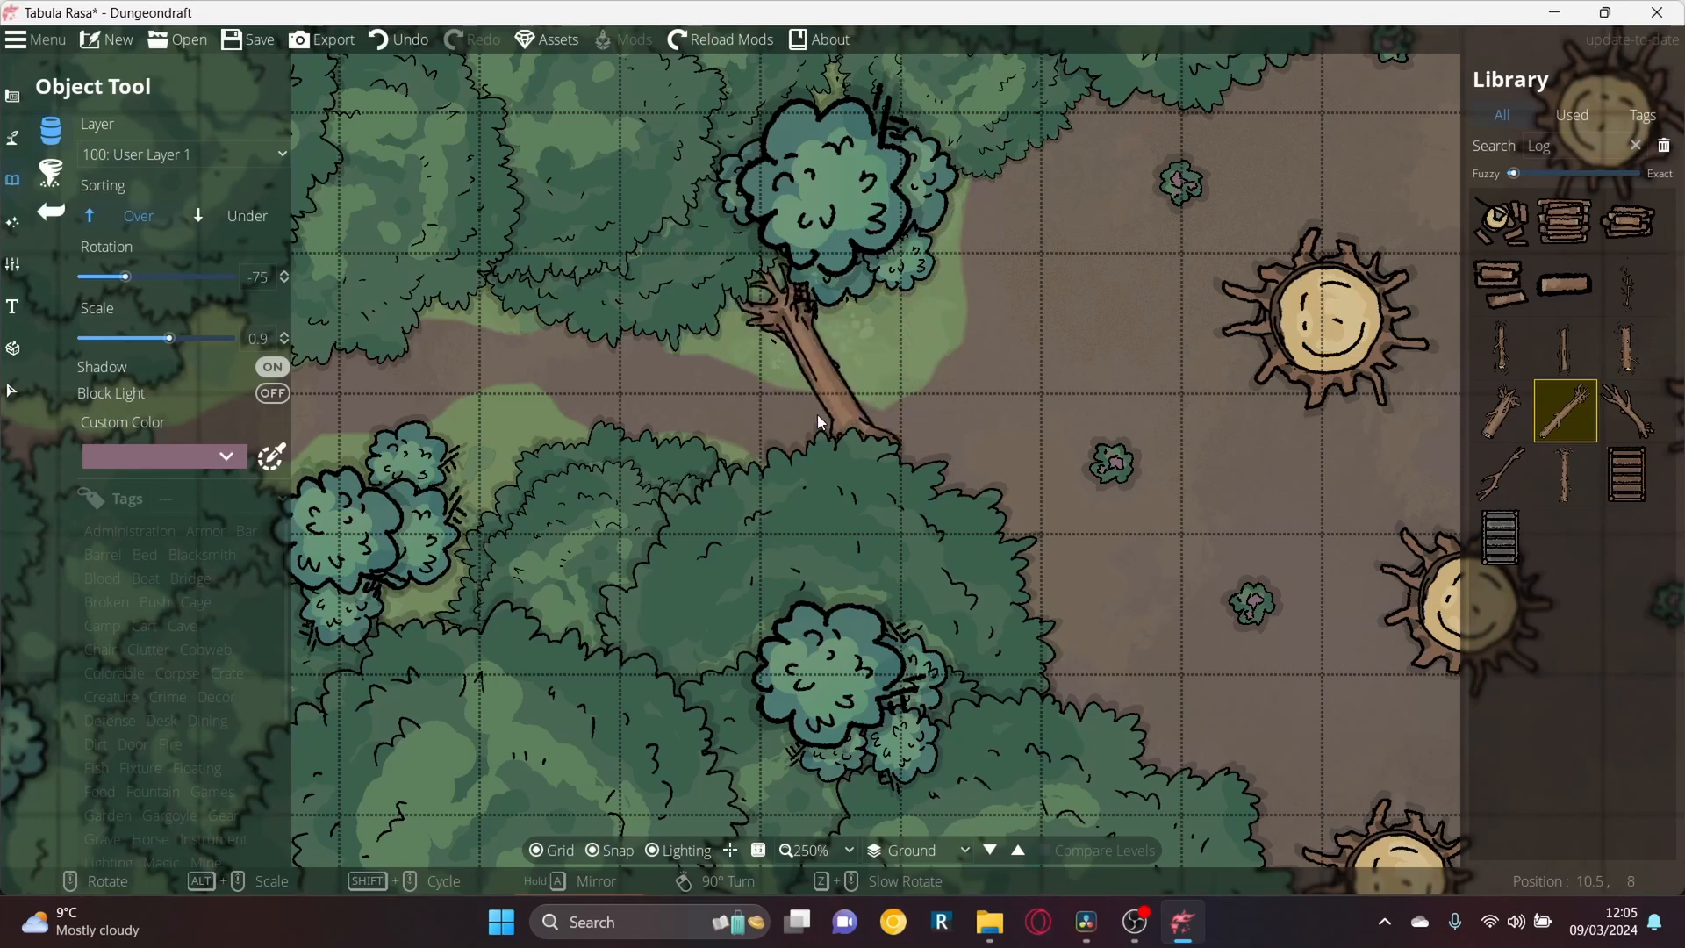
alt+scroll(815, 418, up, 4)
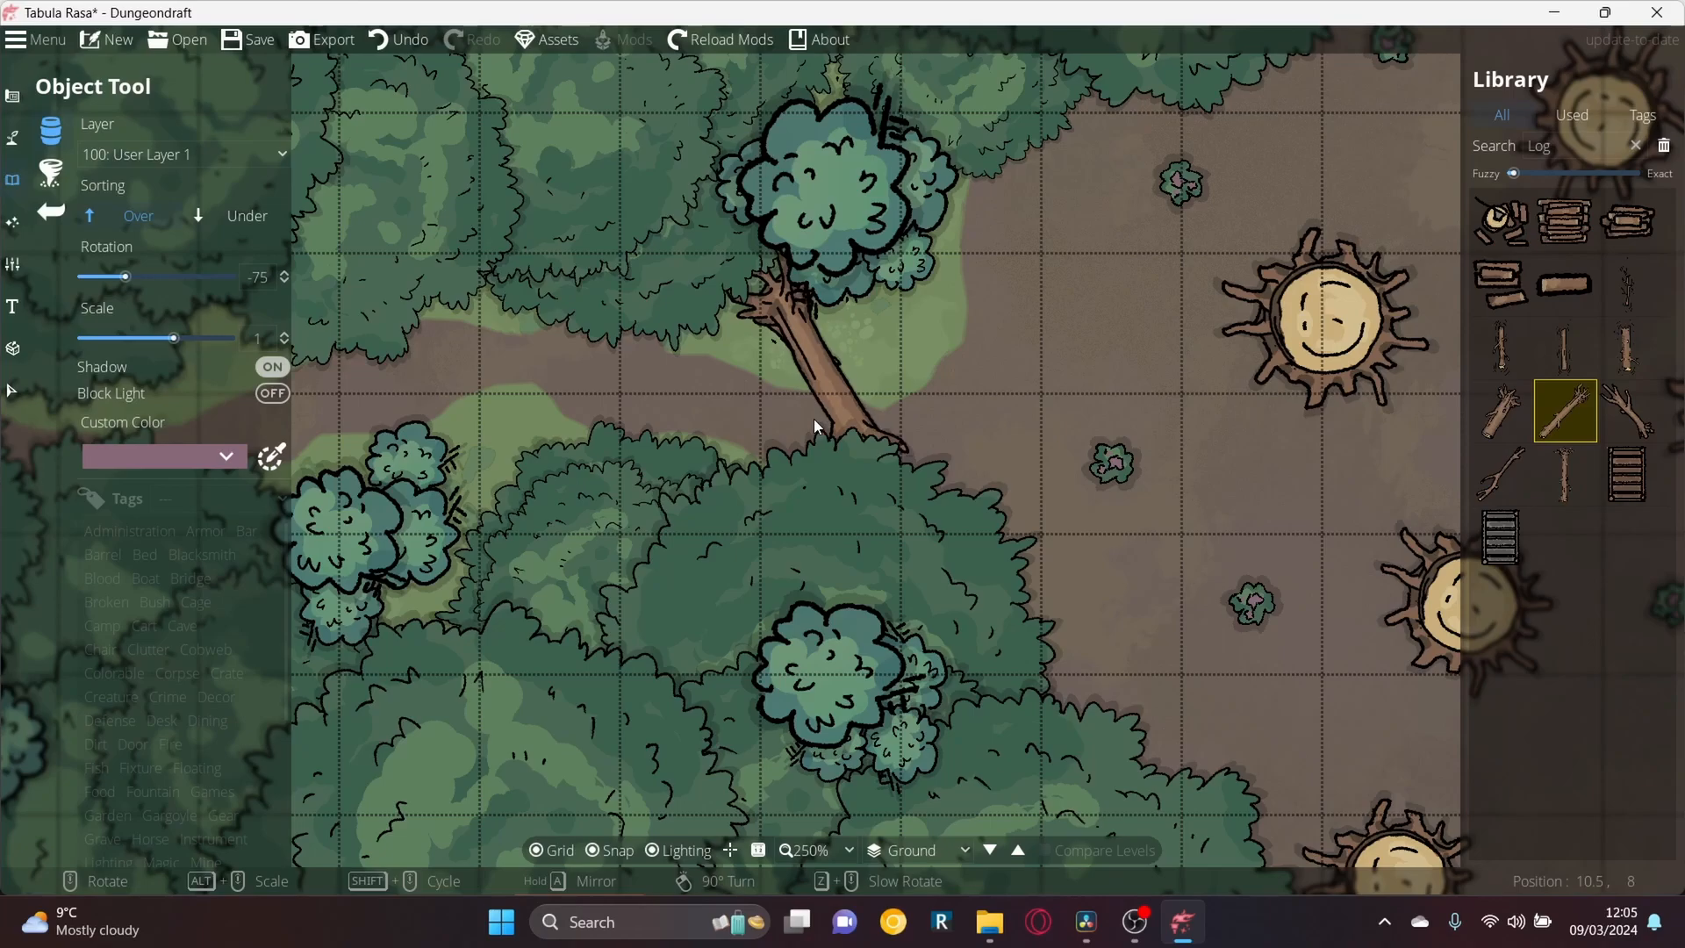
scroll(1001, 450, up, 1)
click(11, 391)
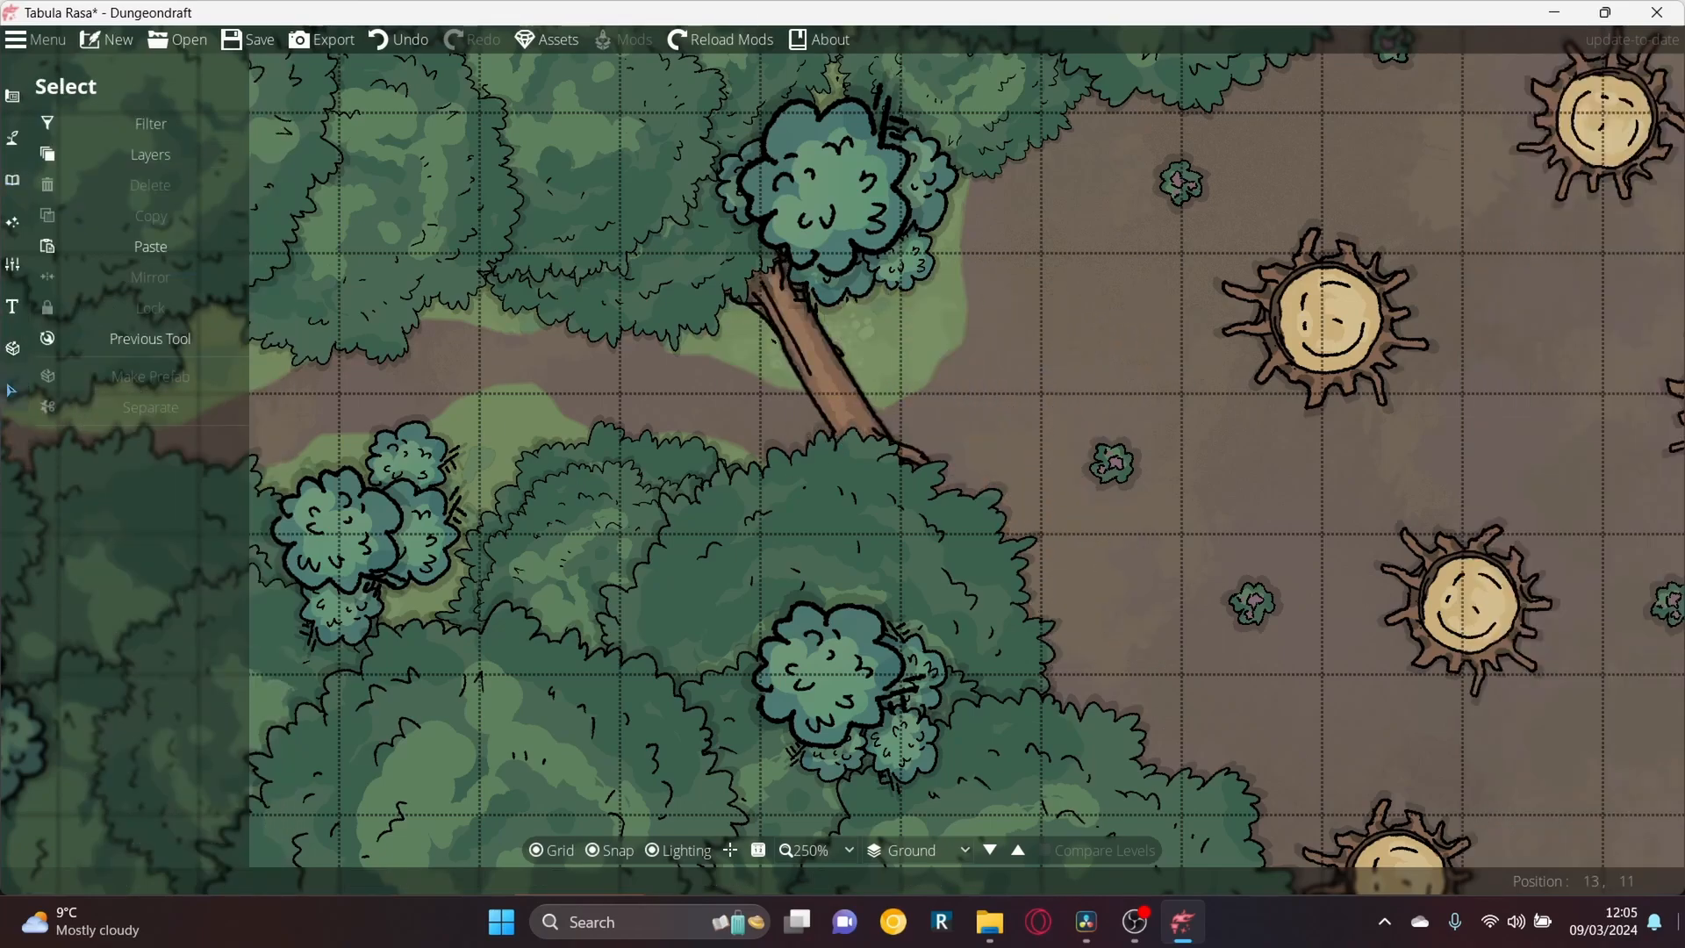
click(1104, 458)
Examine the whole map and the river fork south of the clearing
scroll(1103, 458, down, 5)
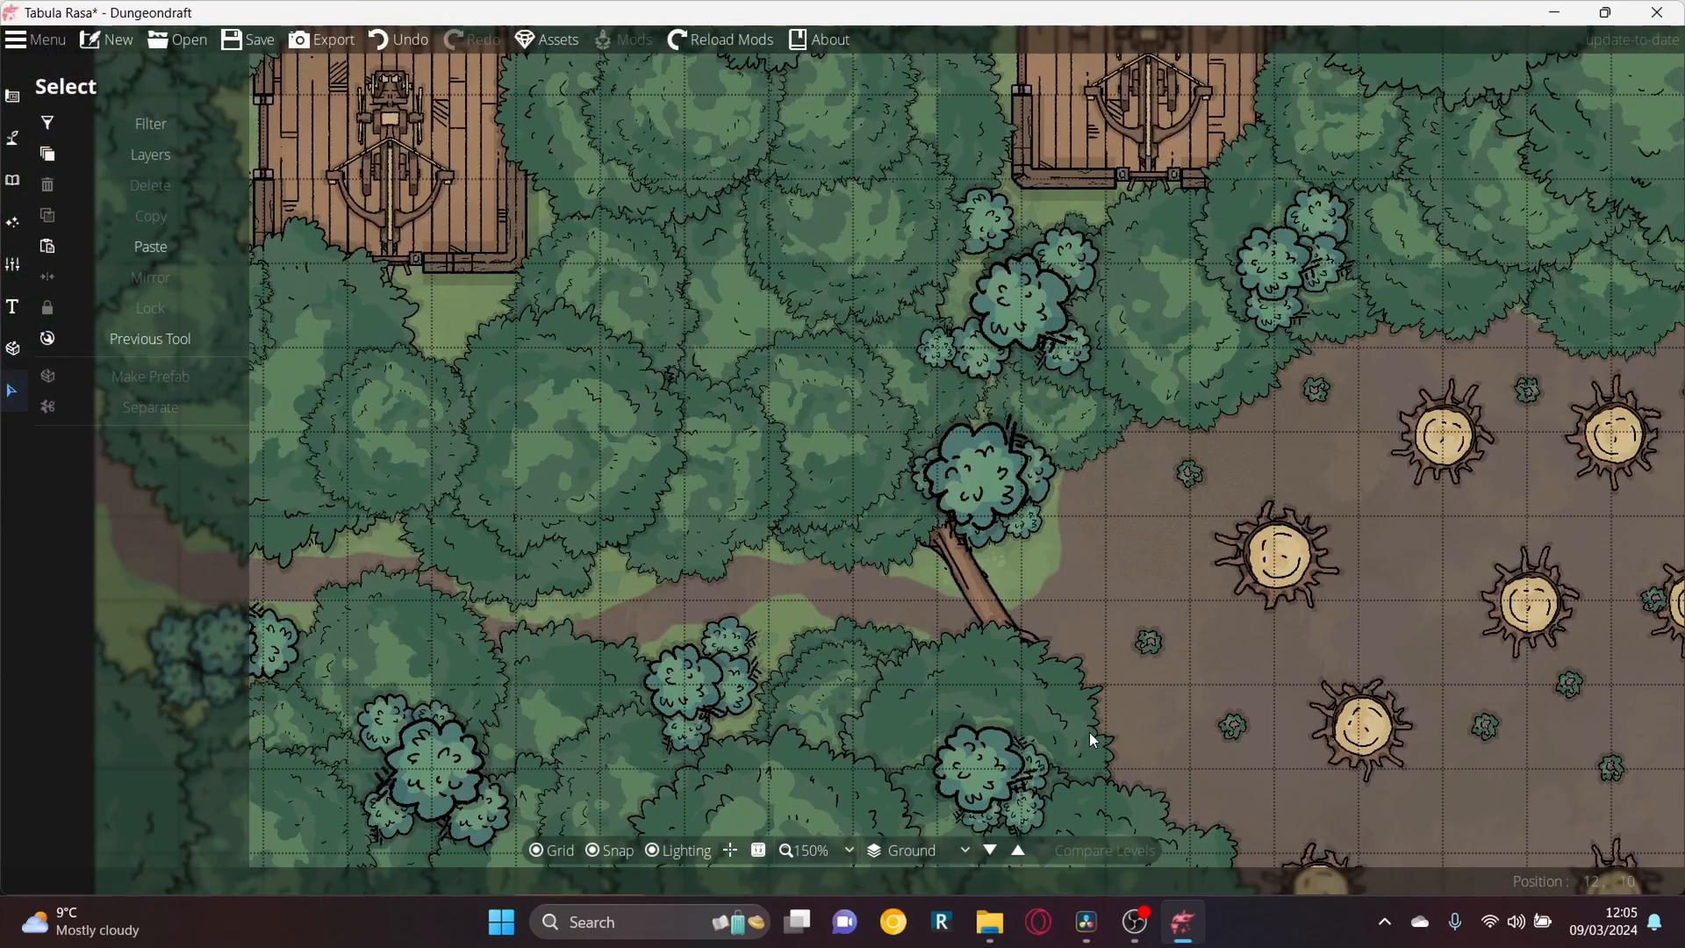
scroll(1137, 530, down, 4)
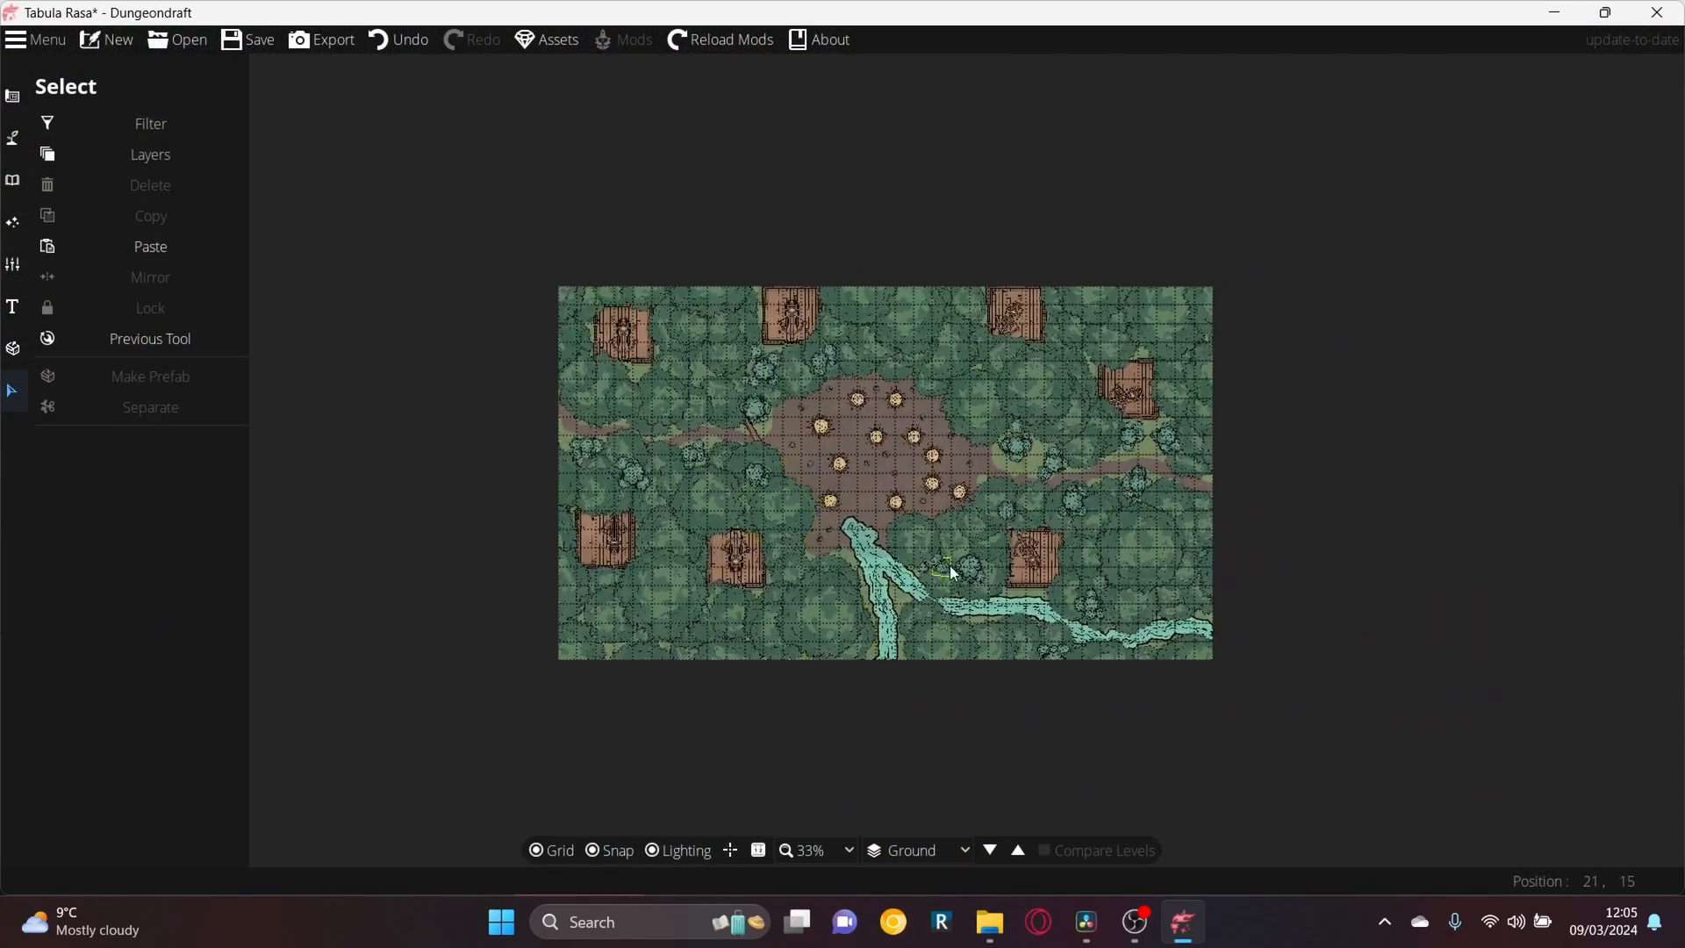
scroll(939, 615, up, 4)
scroll(792, 453, down, 3)
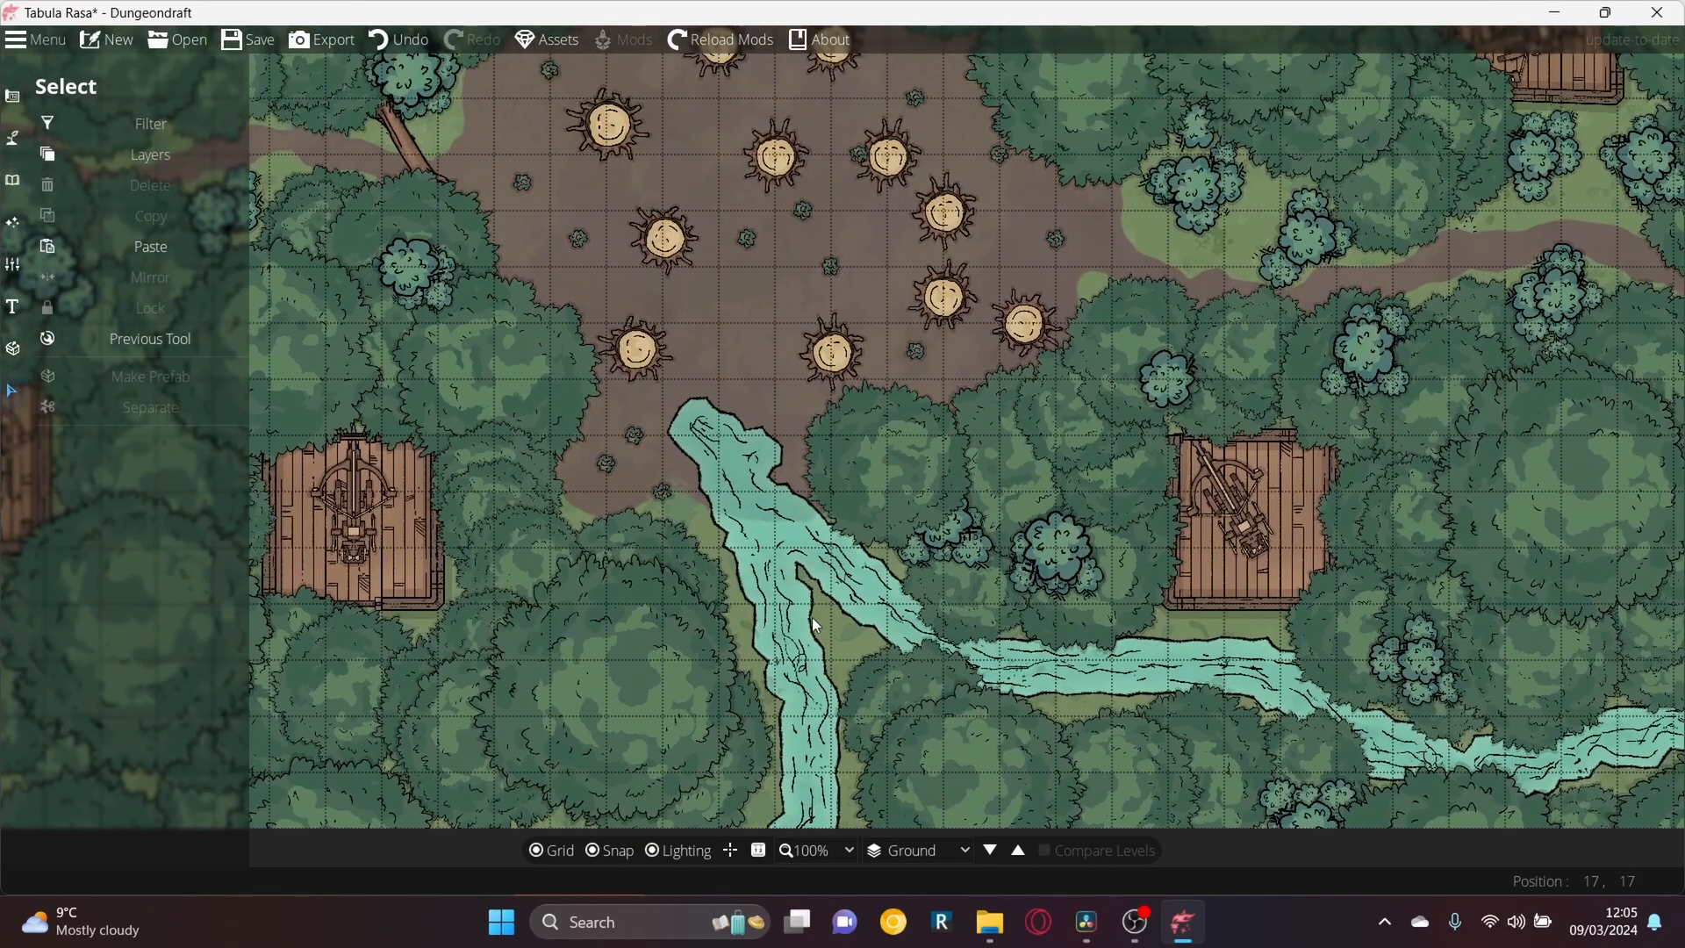